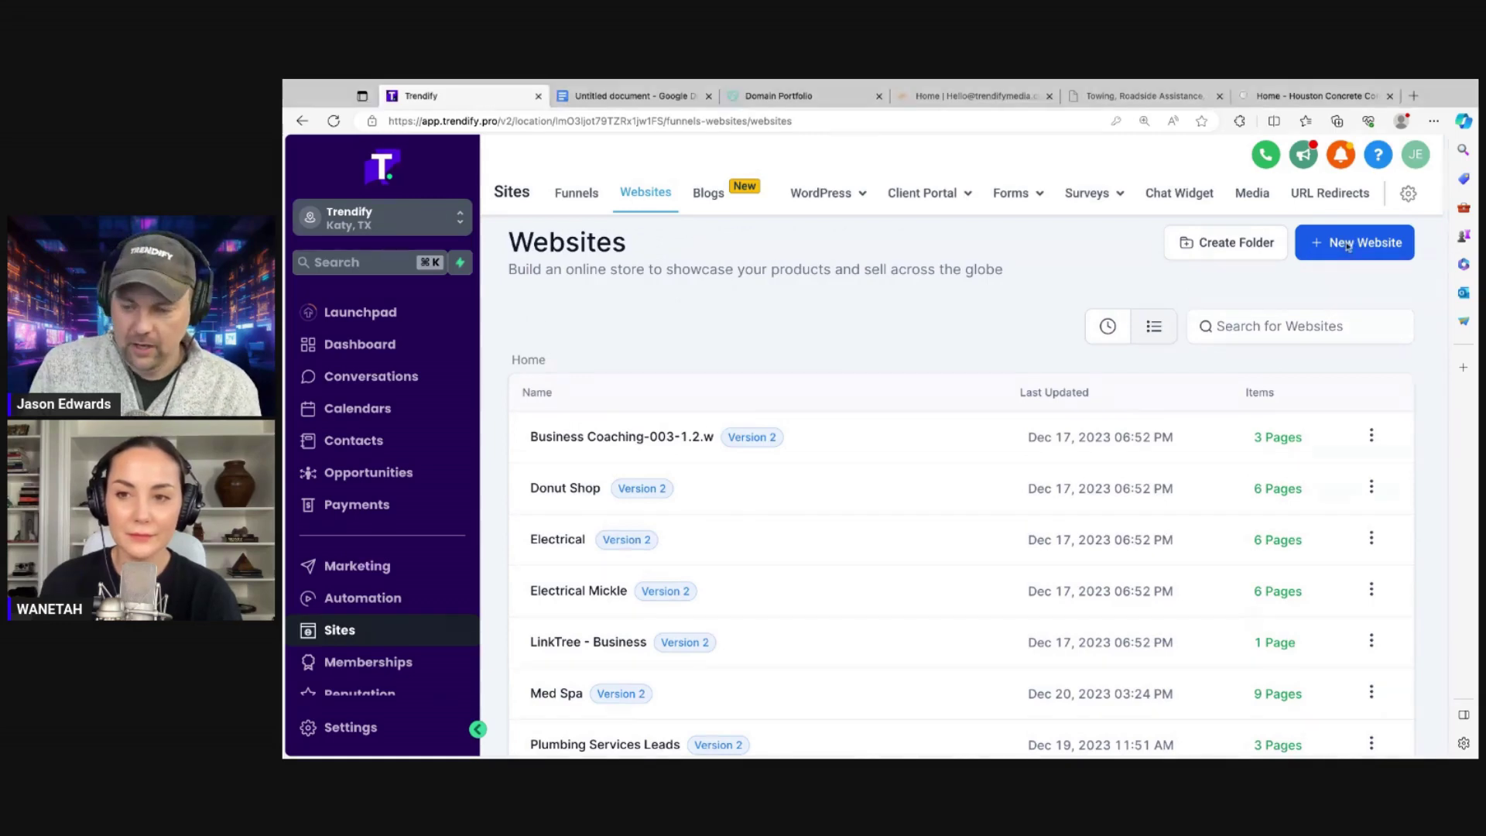
# - Start a new website from templates to bring up the Template Library
pyautogui.click(1348, 246)
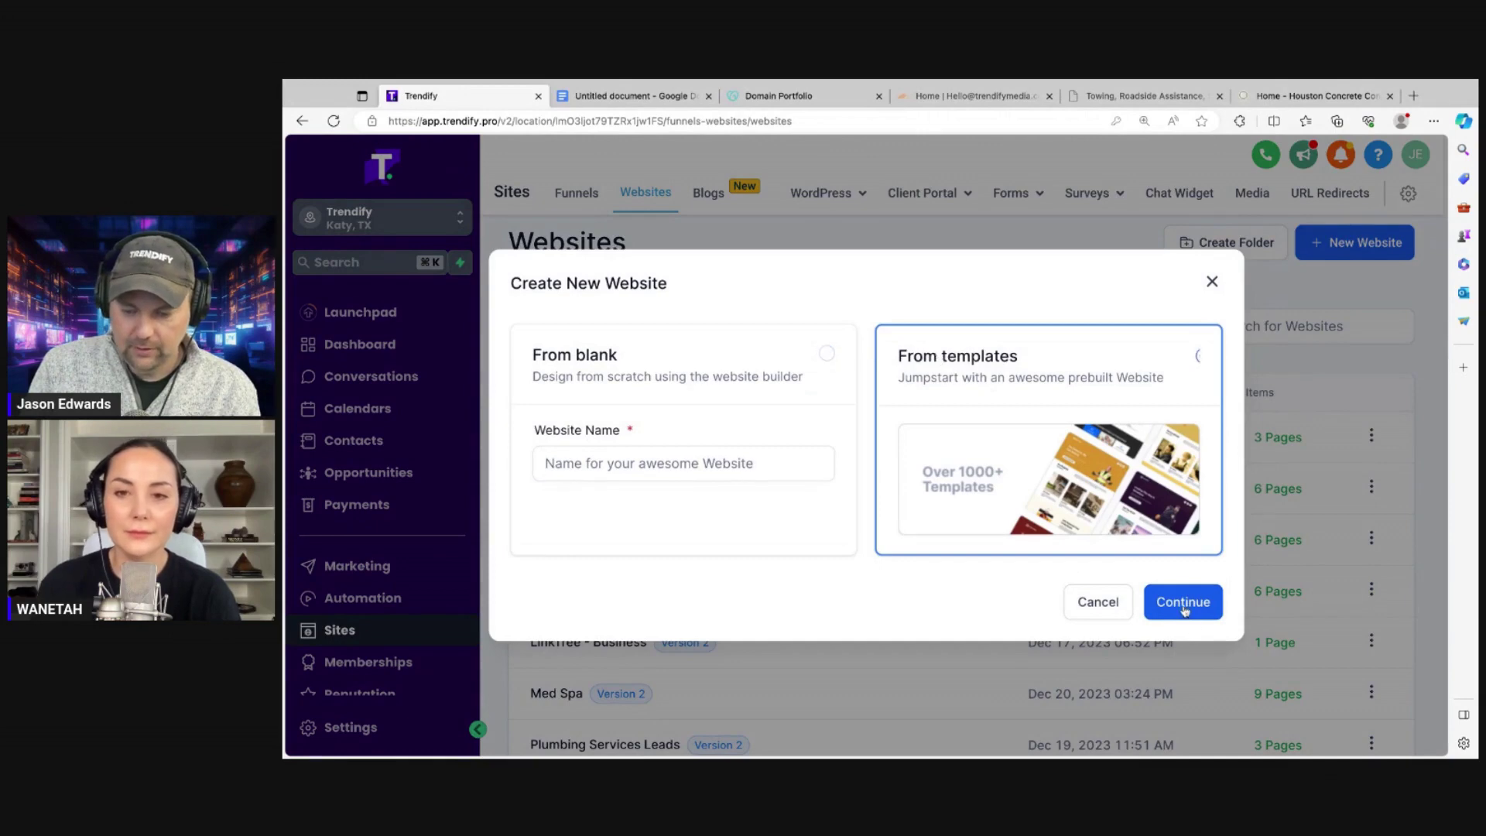
pyautogui.click(1183, 602)
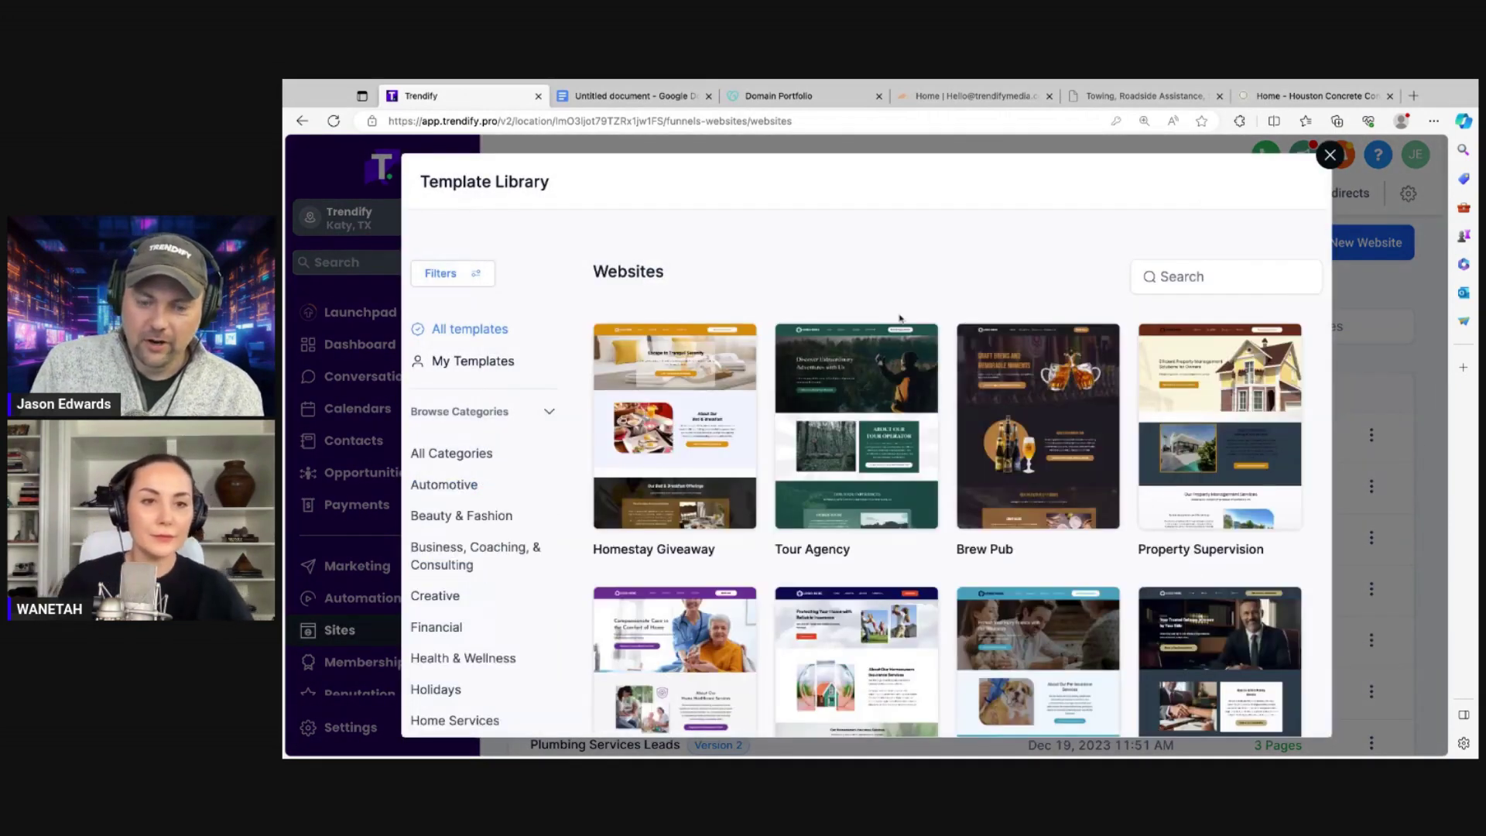
# - Expand the Template Library's category list to reveal all remaining categories
pyautogui.click(1139, 281)
pyautogui.scroll(-5, 458, 558)
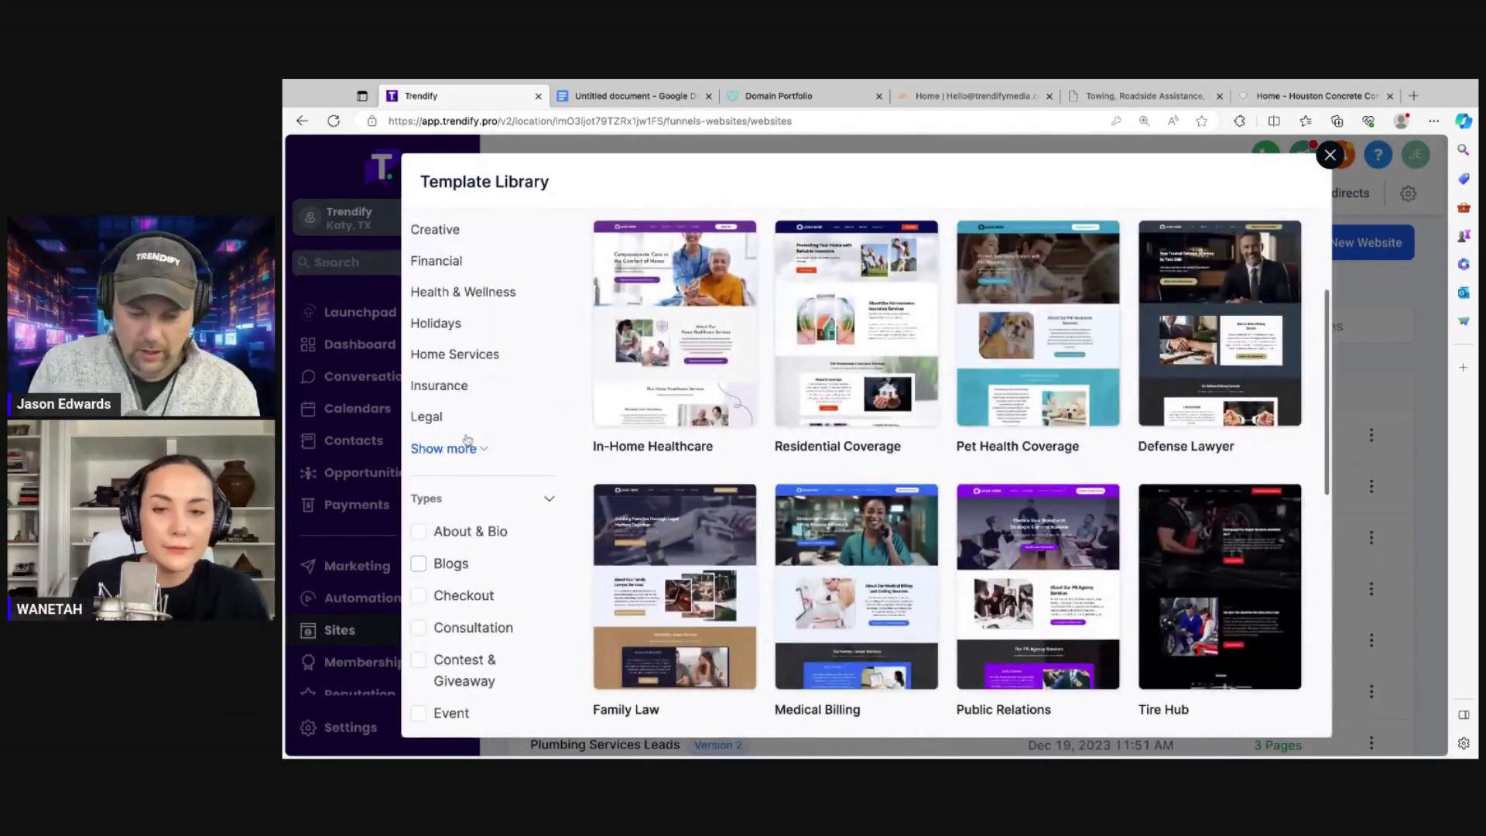
pyautogui.click(503, 453)
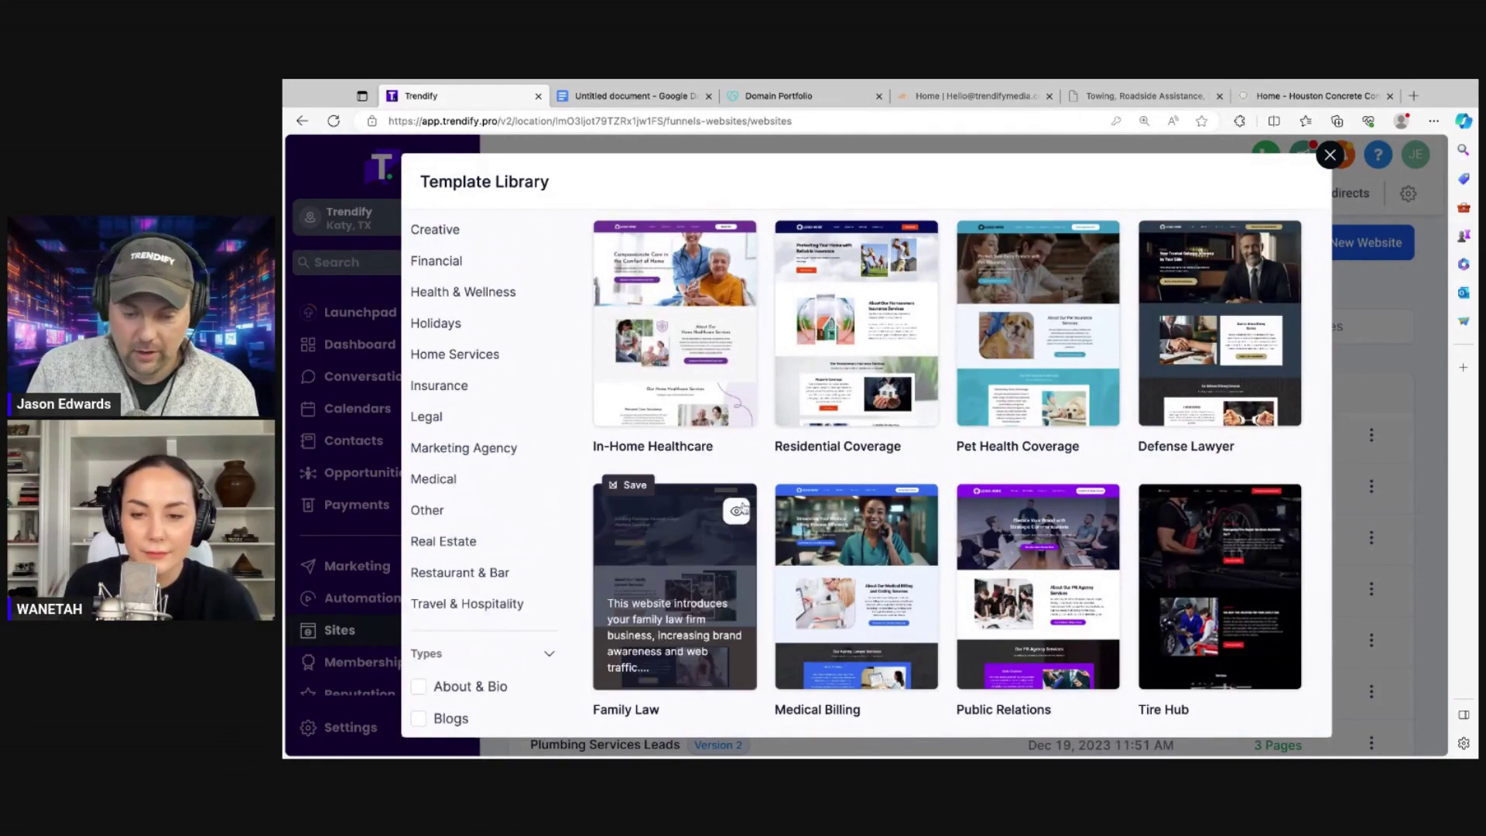
pyautogui.scroll(-3, 647, 491)
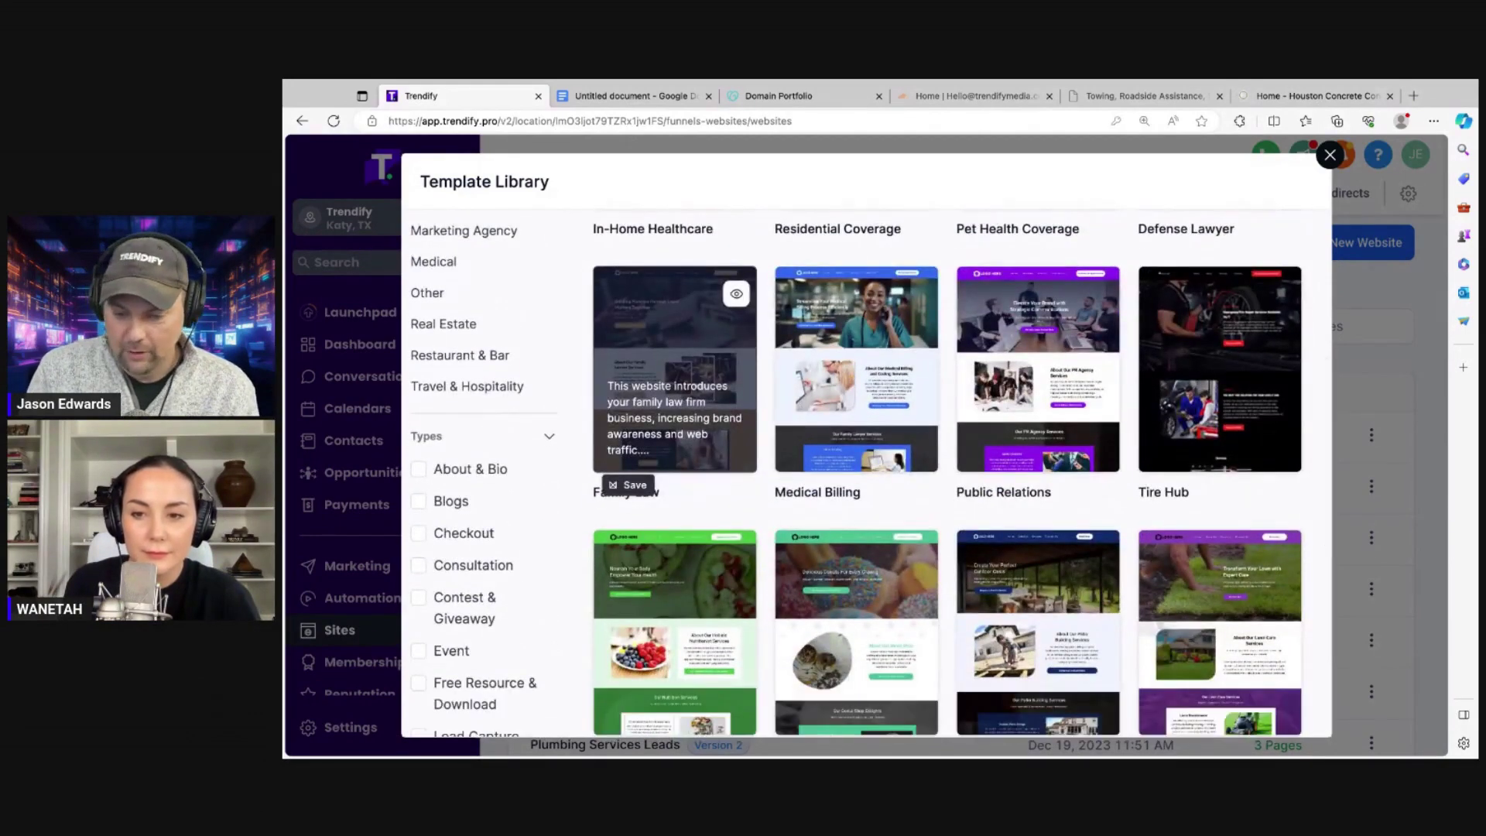
pyautogui.scroll(7, 740, 457)
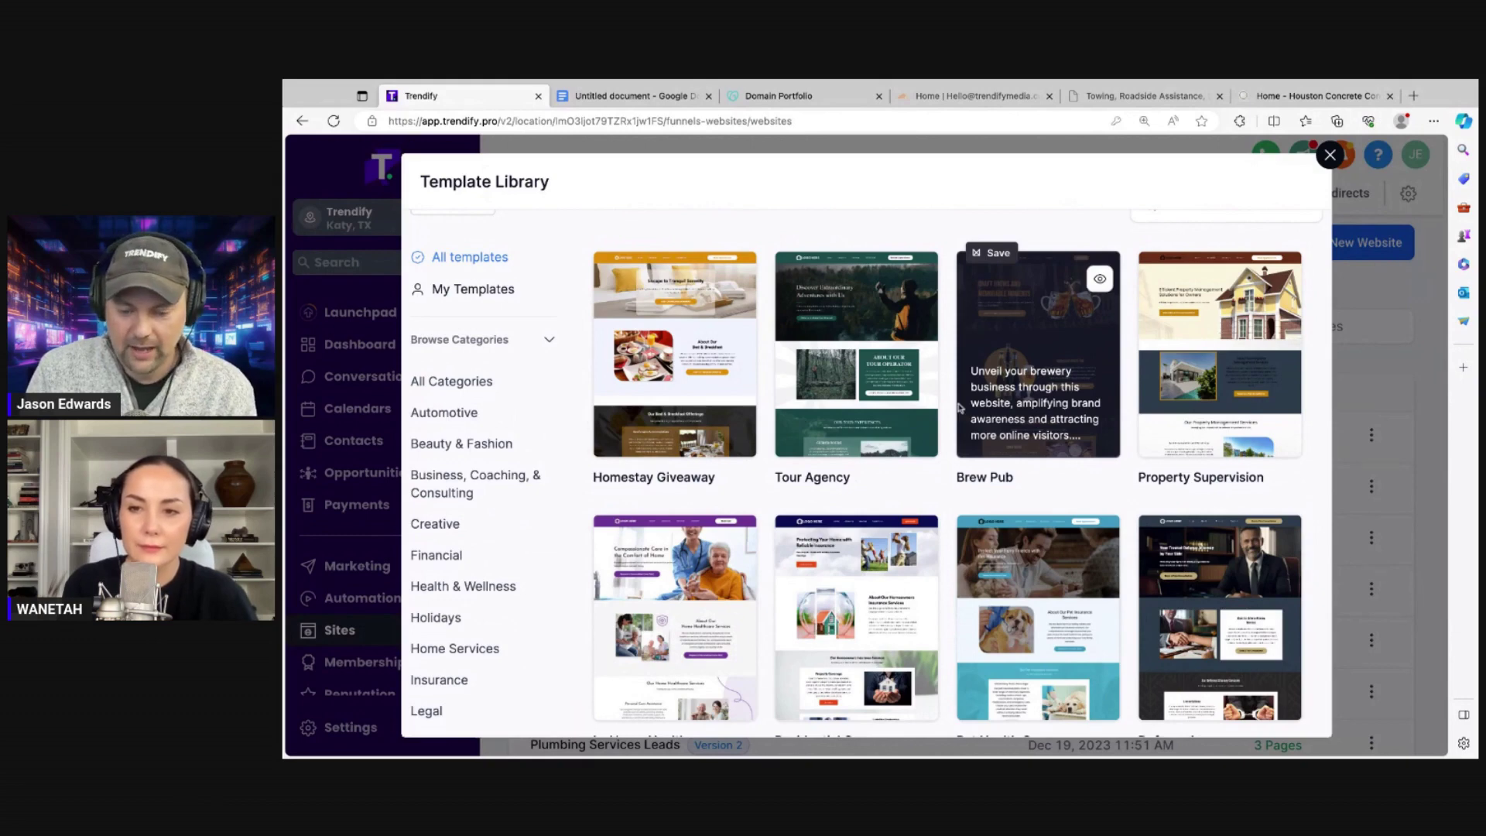
pyautogui.scroll(-2, 958, 407)
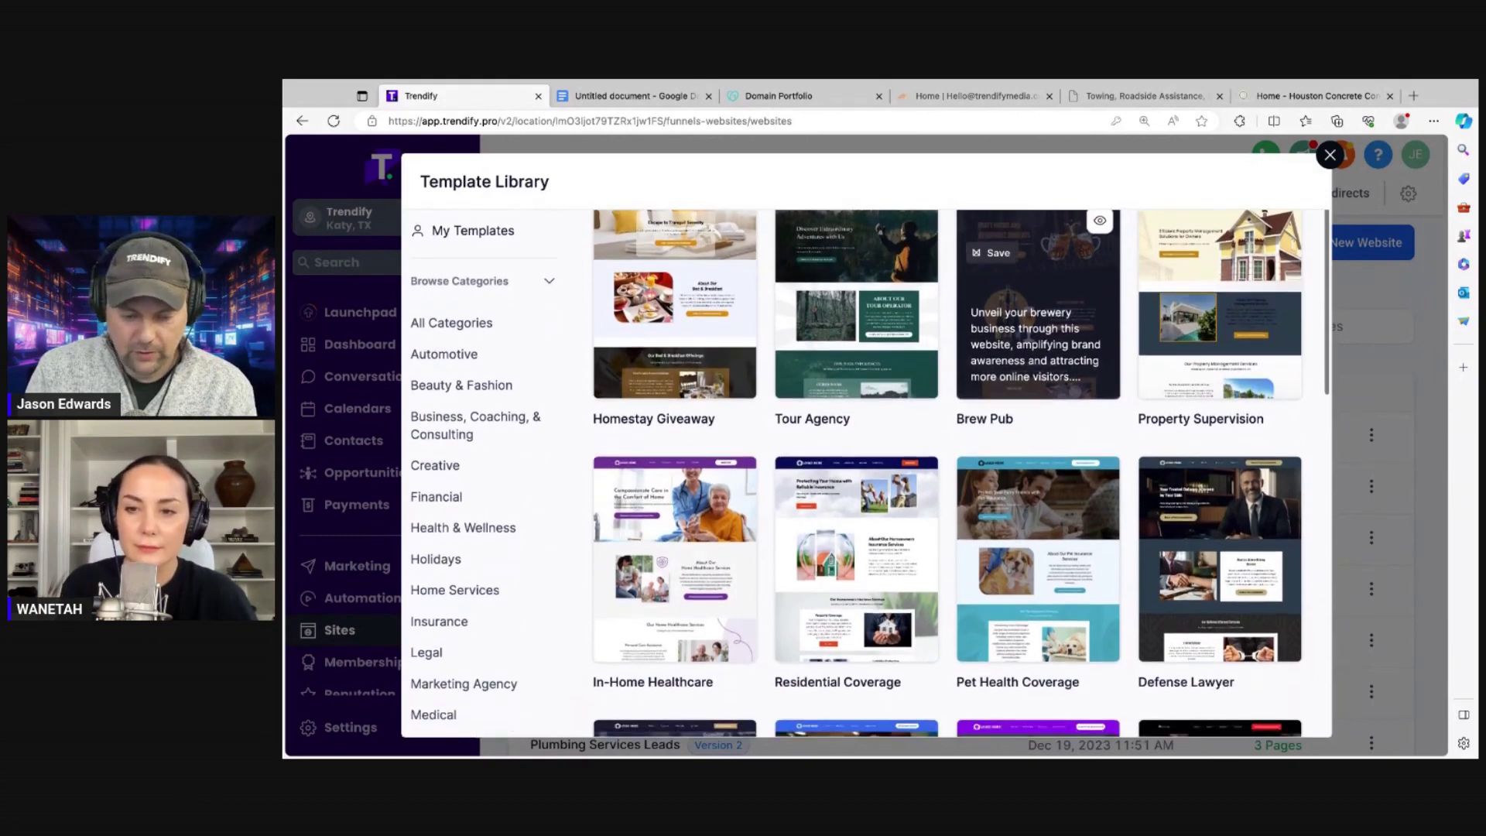
# - Filter to Home Services and browse templates like Deck Builder, Plumbing Works and HVAC
pyautogui.click(479, 573)
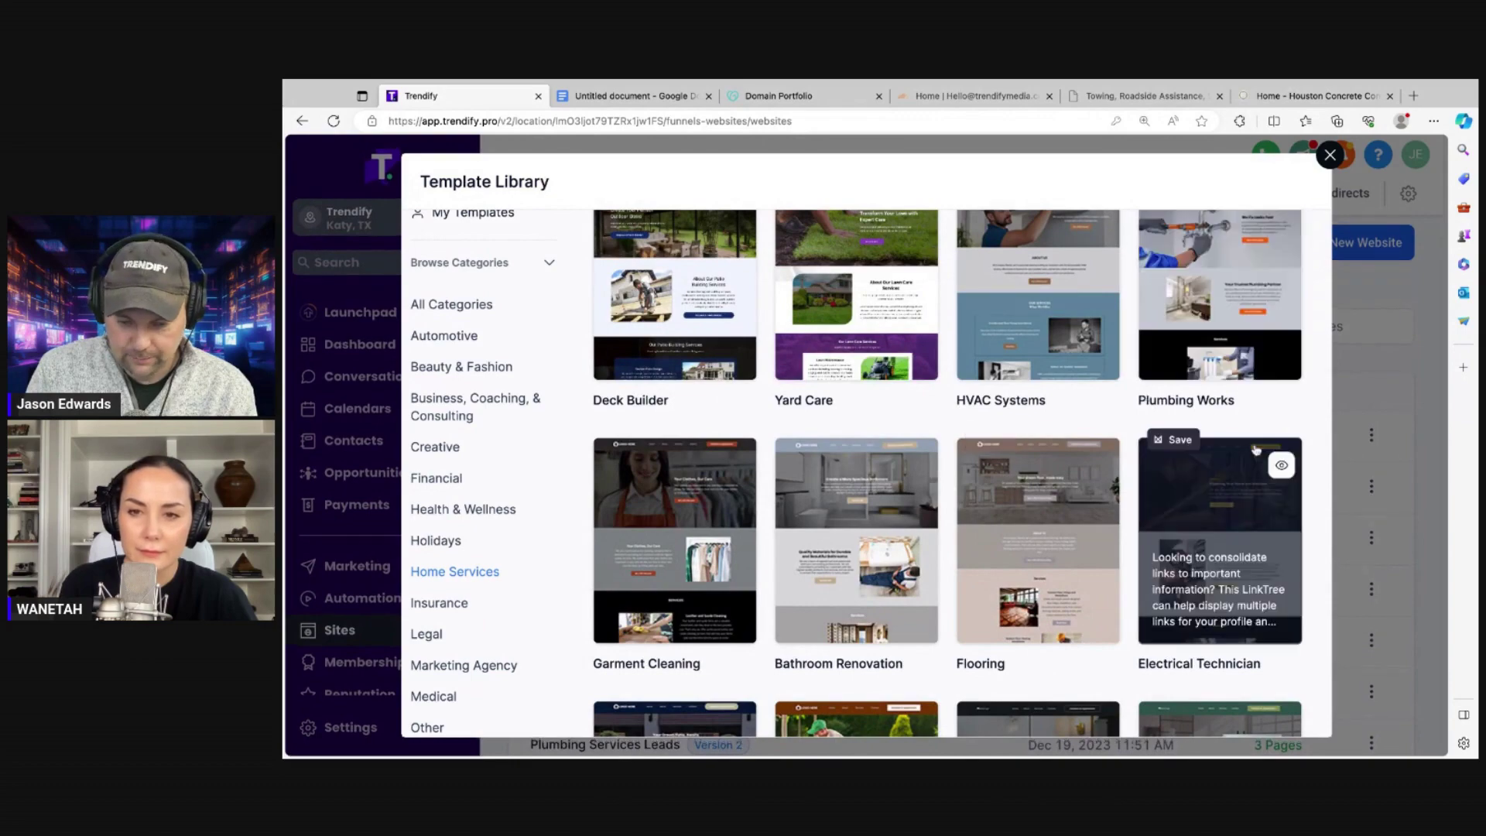
pyautogui.scroll(-4, 1270, 465)
pyautogui.scroll(-2, 1303, 472)
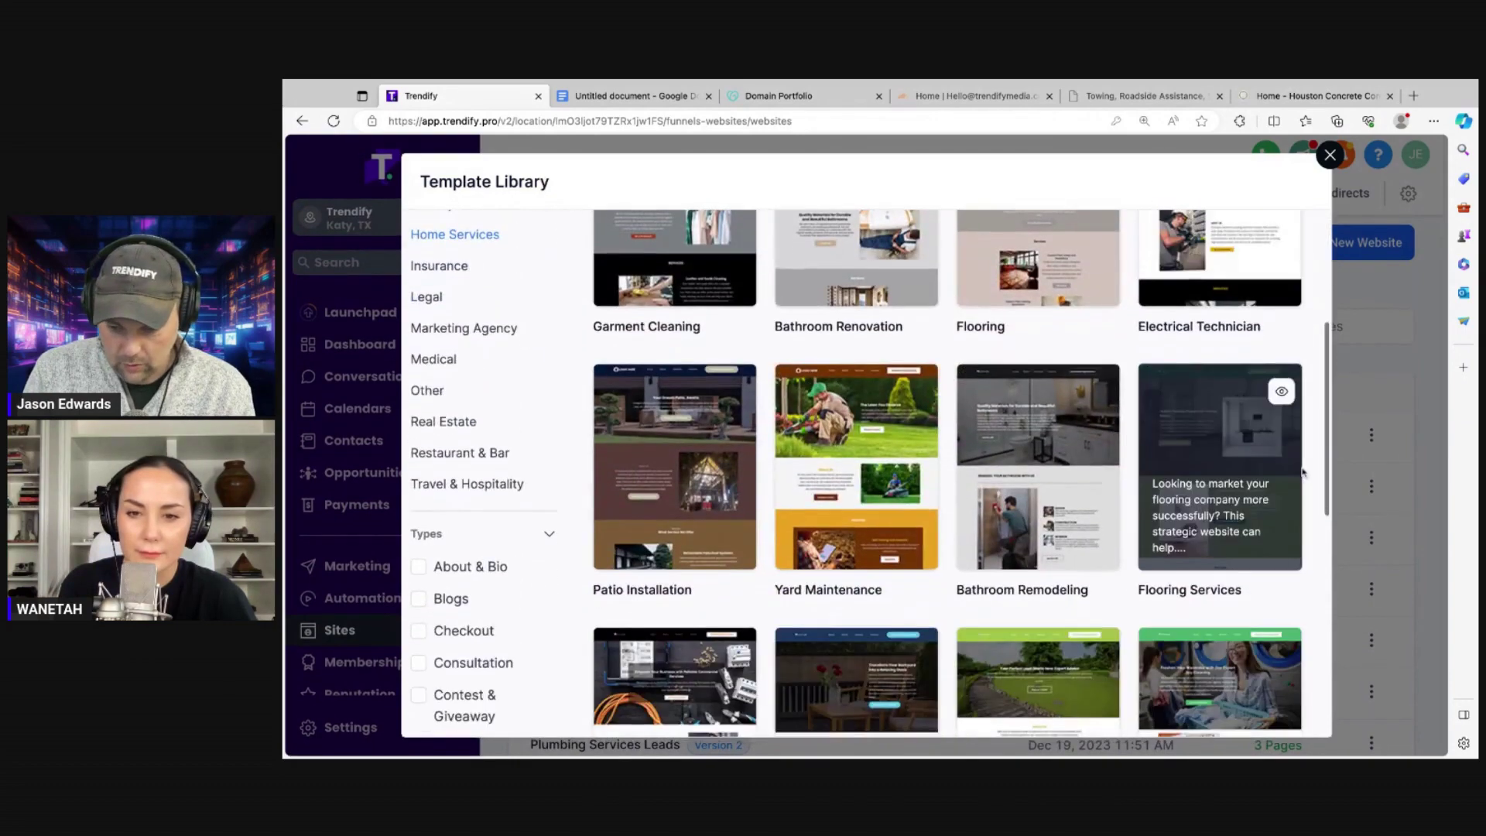
pyautogui.scroll(-2, 1220, 442)
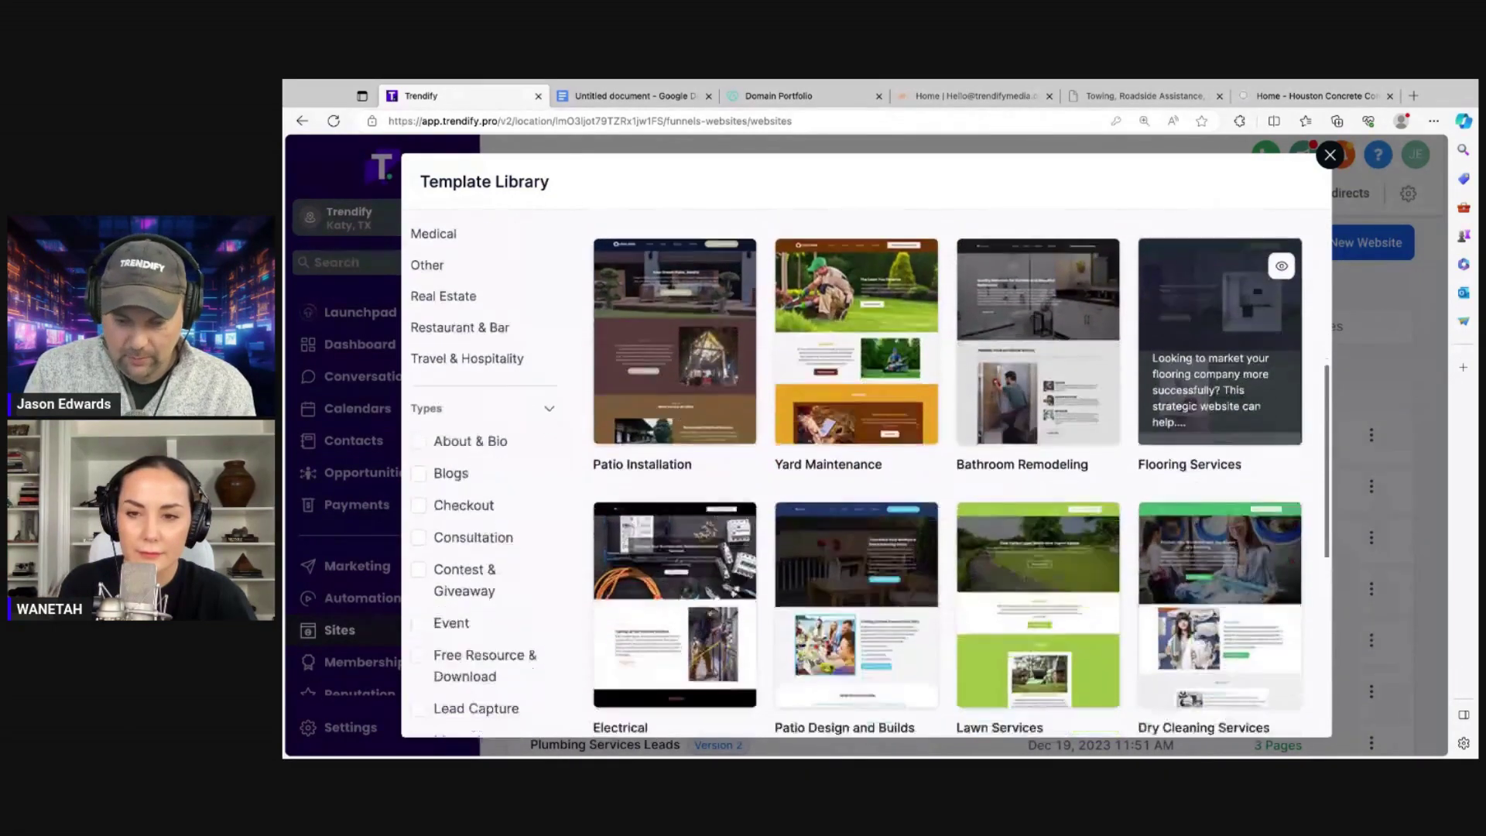
pyautogui.scroll(-3, 1220, 465)
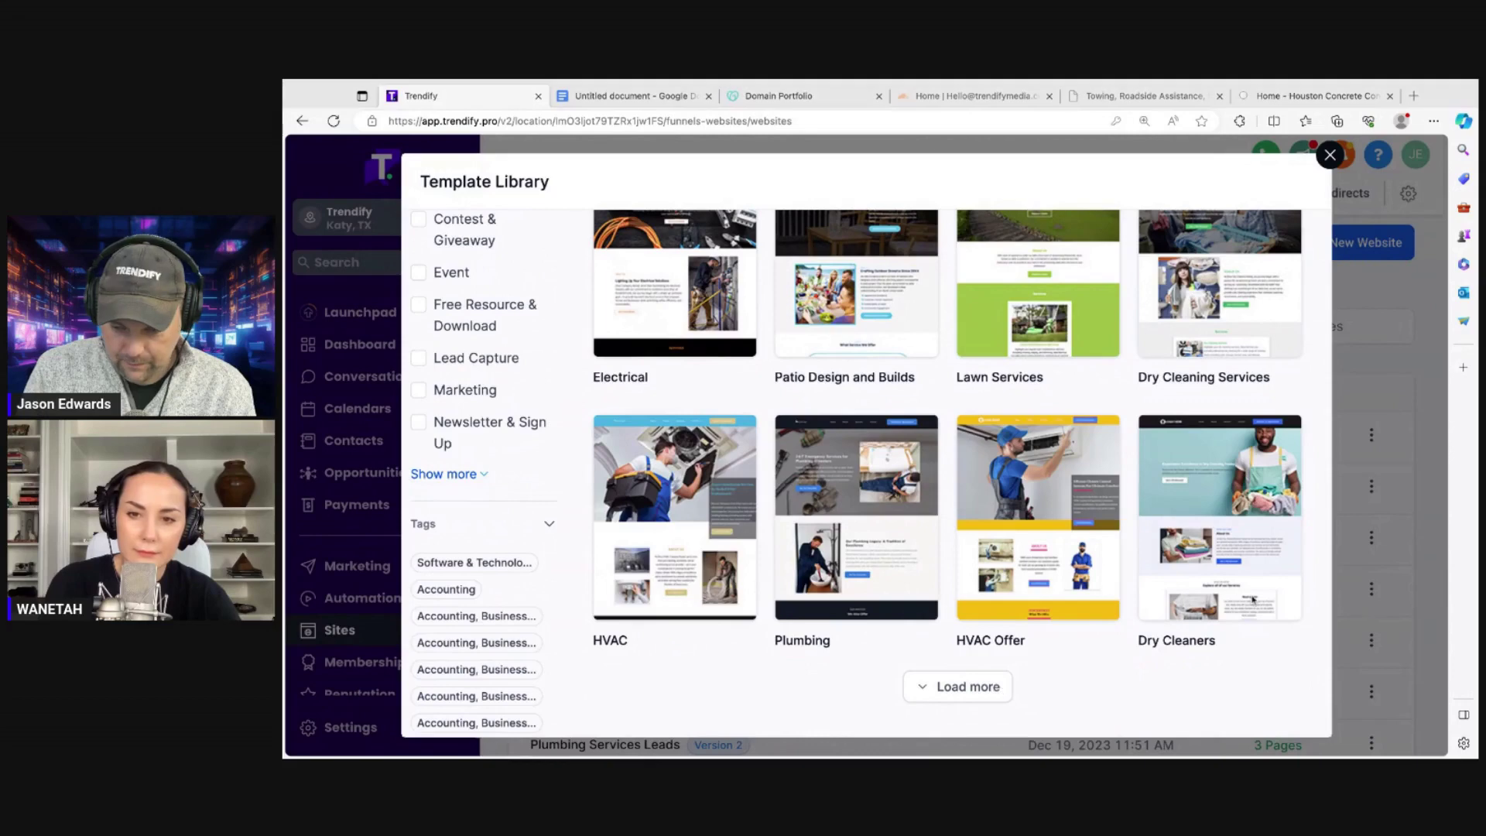
pyautogui.scroll(-1, 1289, 584)
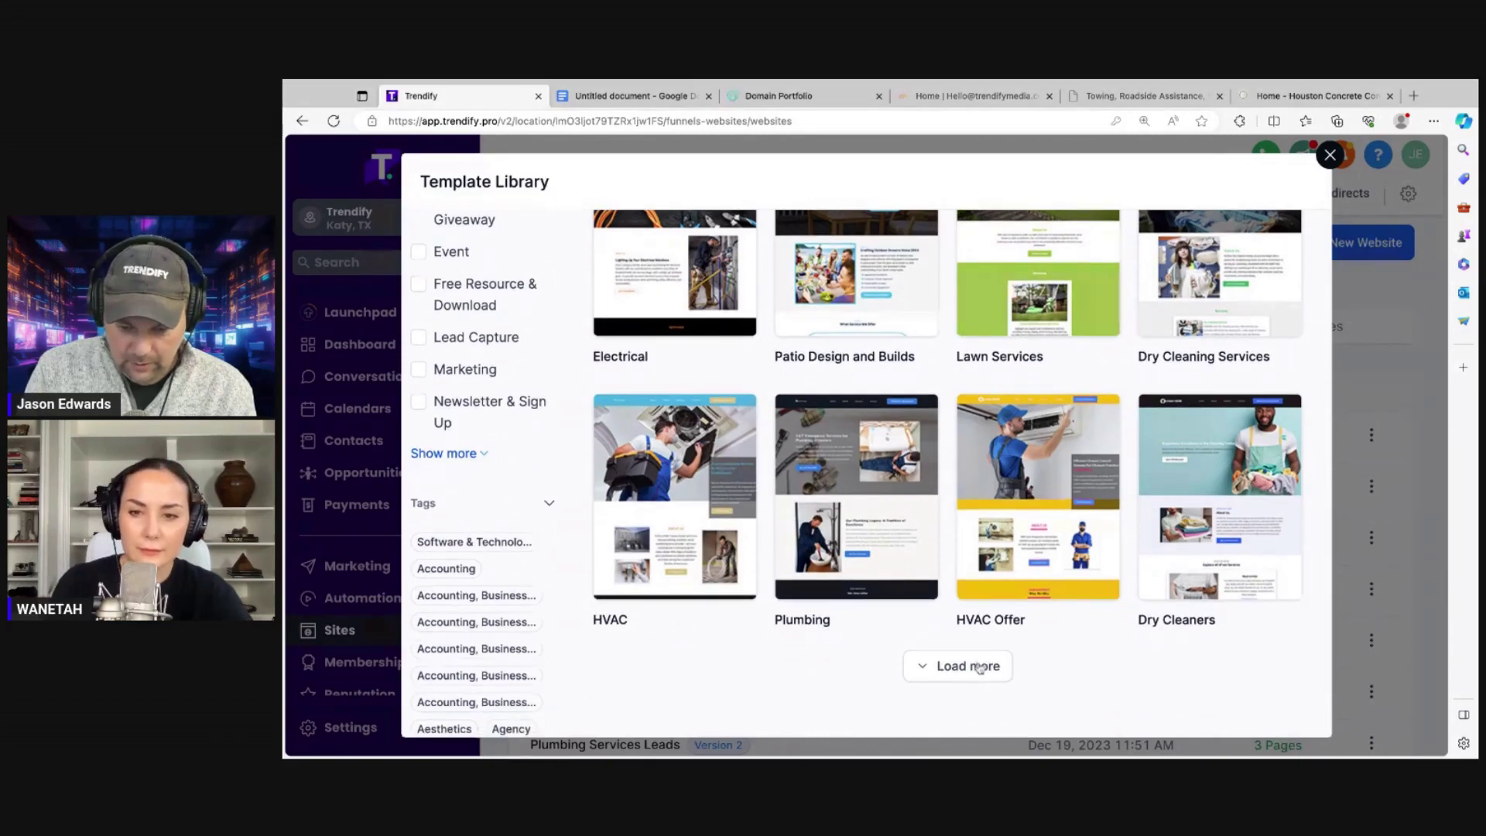
# - Load more Home Services templates and scroll through the full list
pyautogui.click(979, 667)
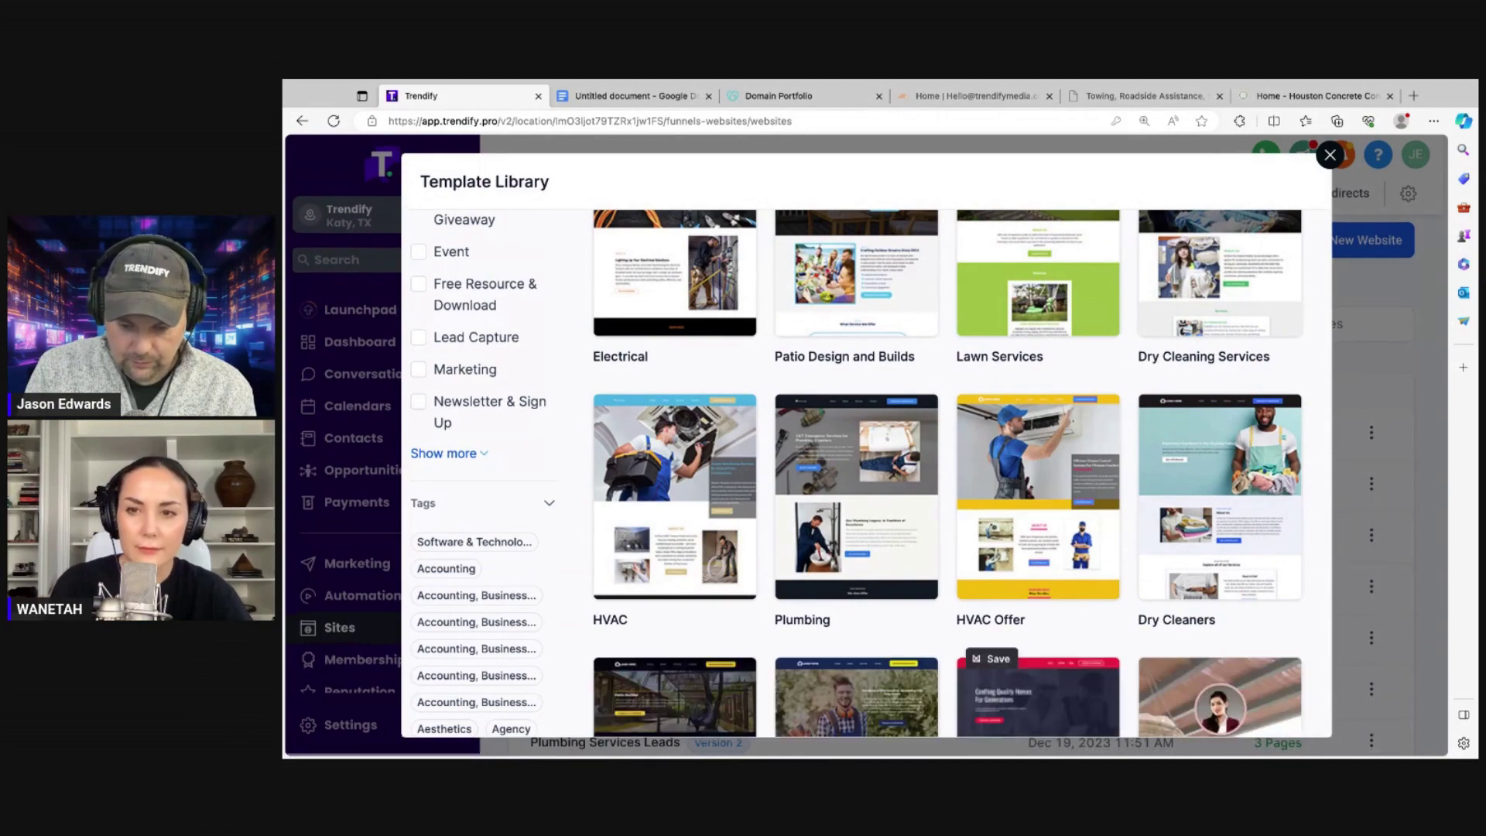
pyautogui.scroll(-5, 1214, 607)
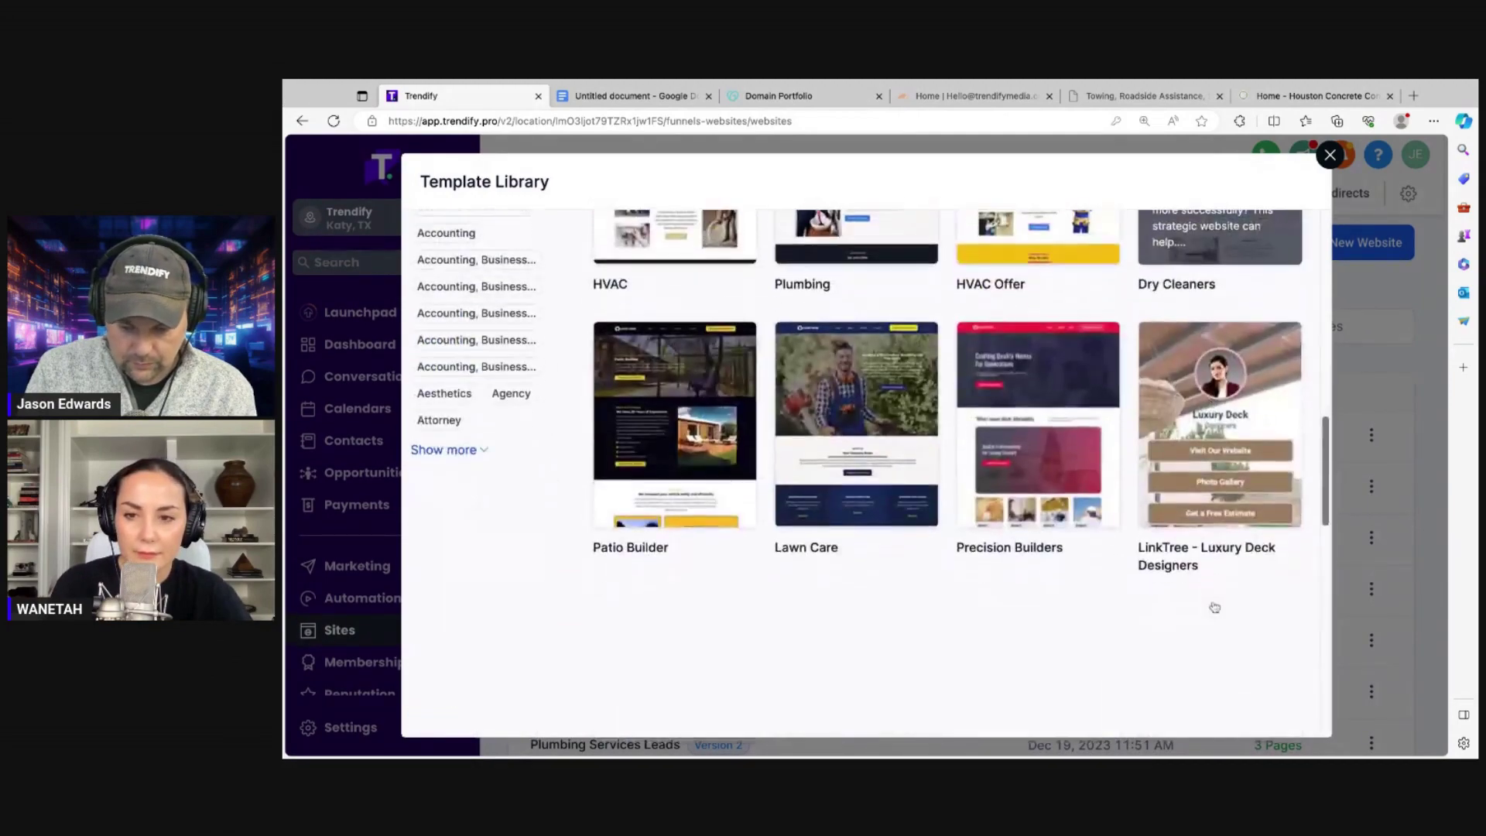
pyautogui.scroll(-3, 1220, 541)
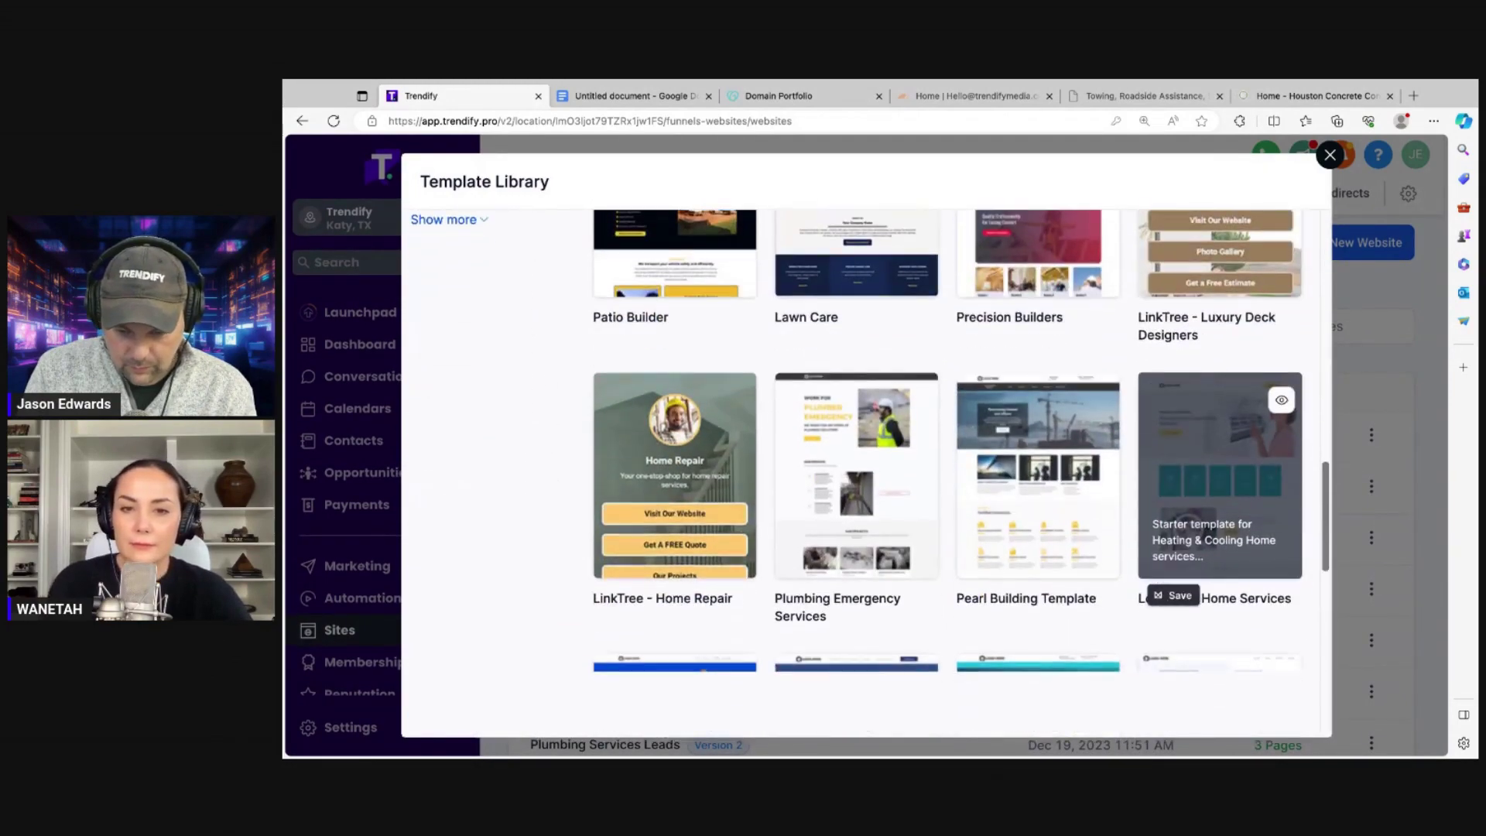
pyautogui.scroll(-1, 1220, 542)
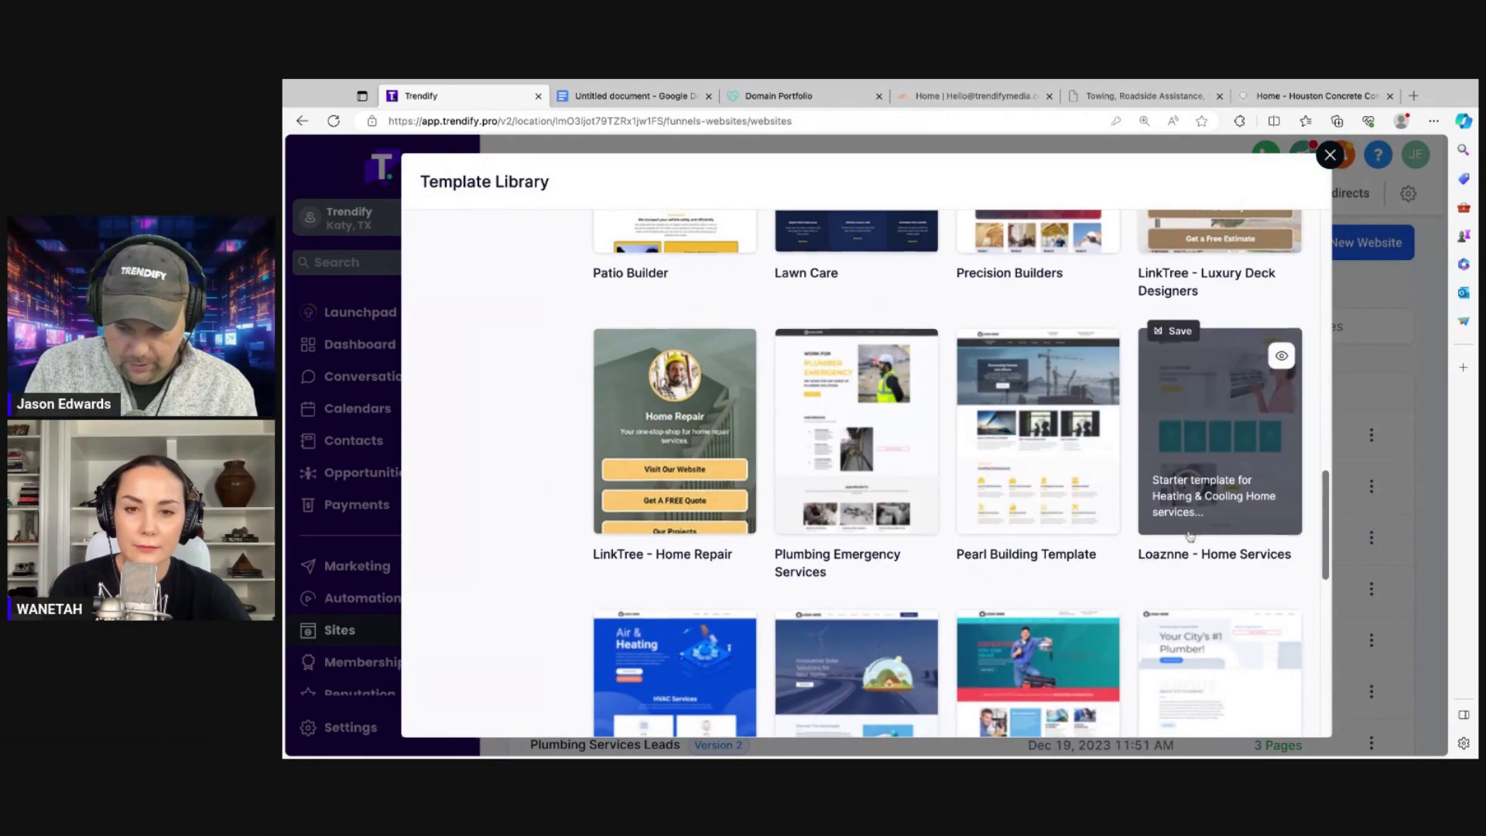
pyautogui.scroll(-3, 1190, 535)
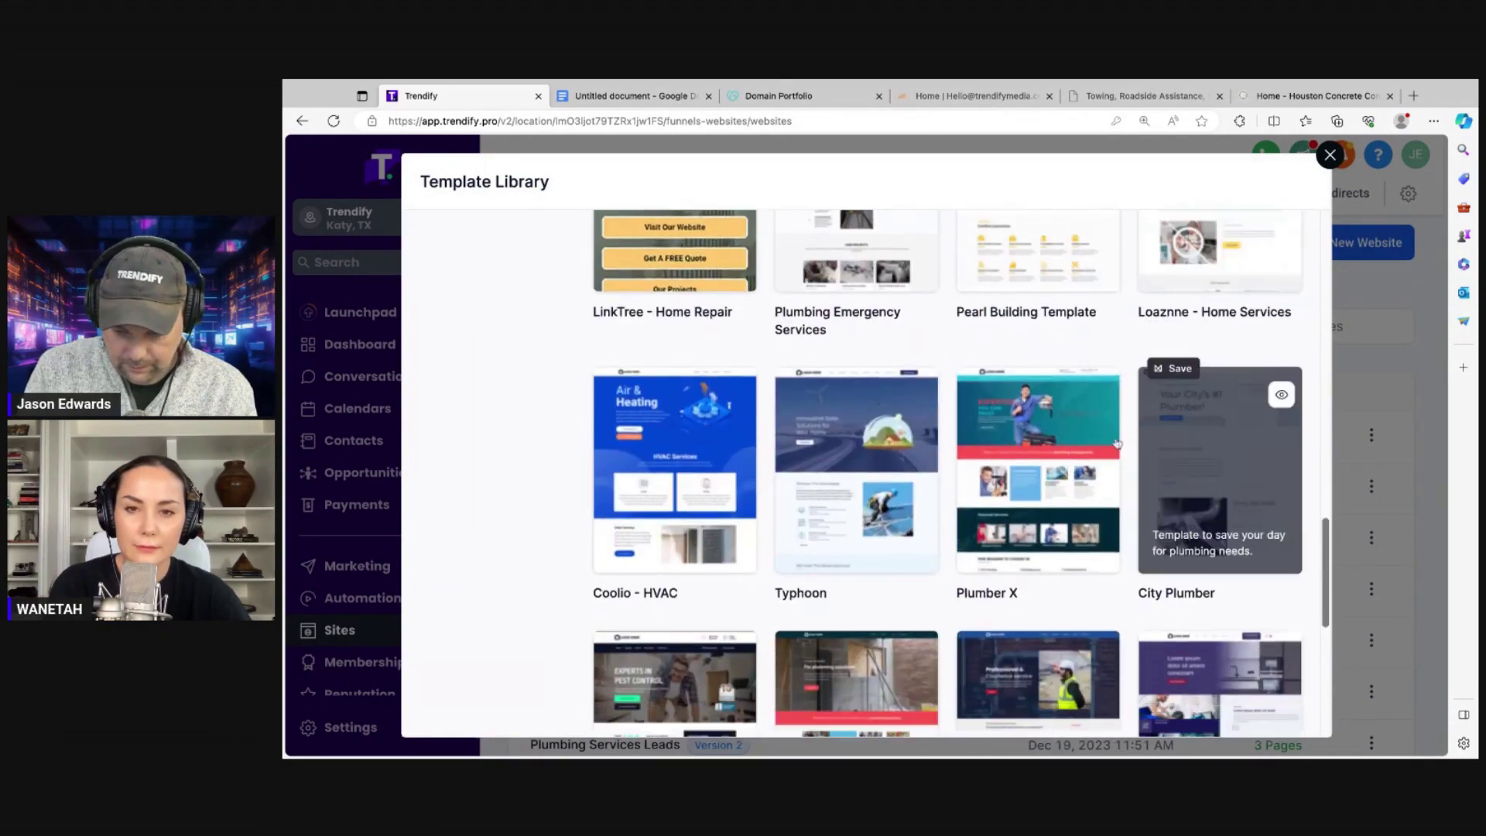
pyautogui.scroll(-3, 1314, 617)
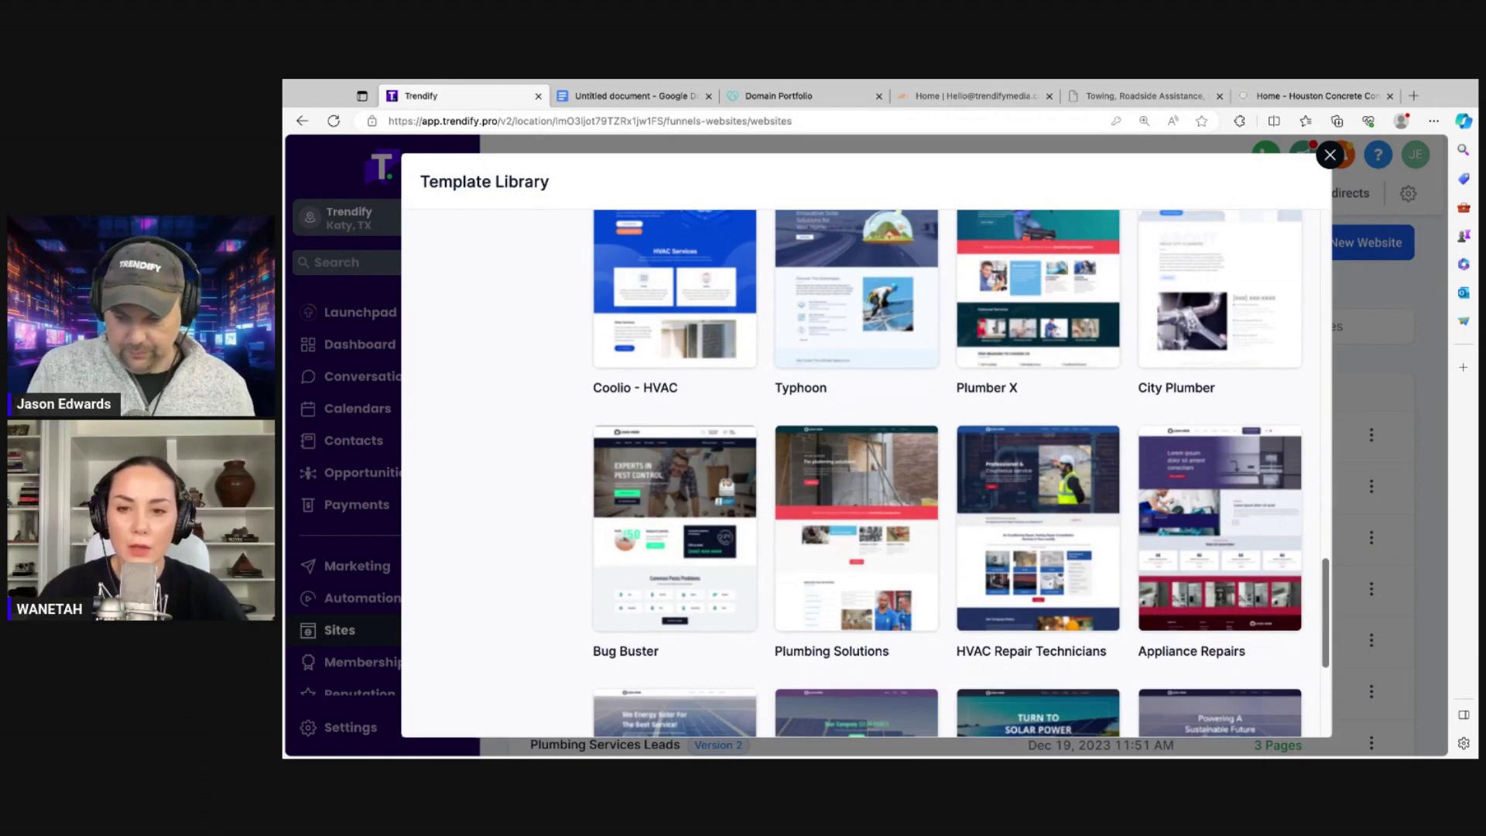
pyautogui.scroll(2, 947, 473)
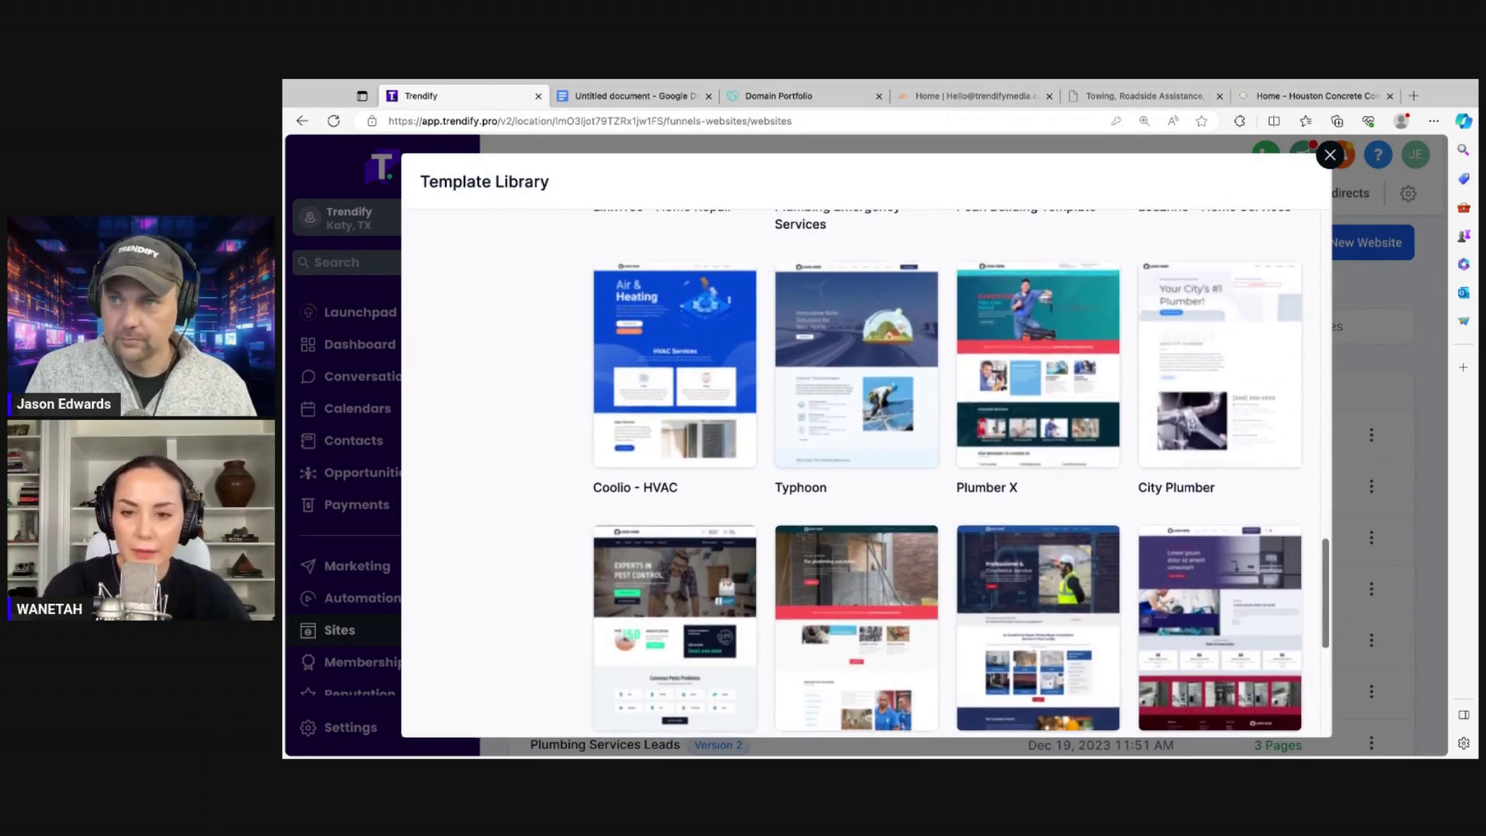
pyautogui.scroll(1, 947, 475)
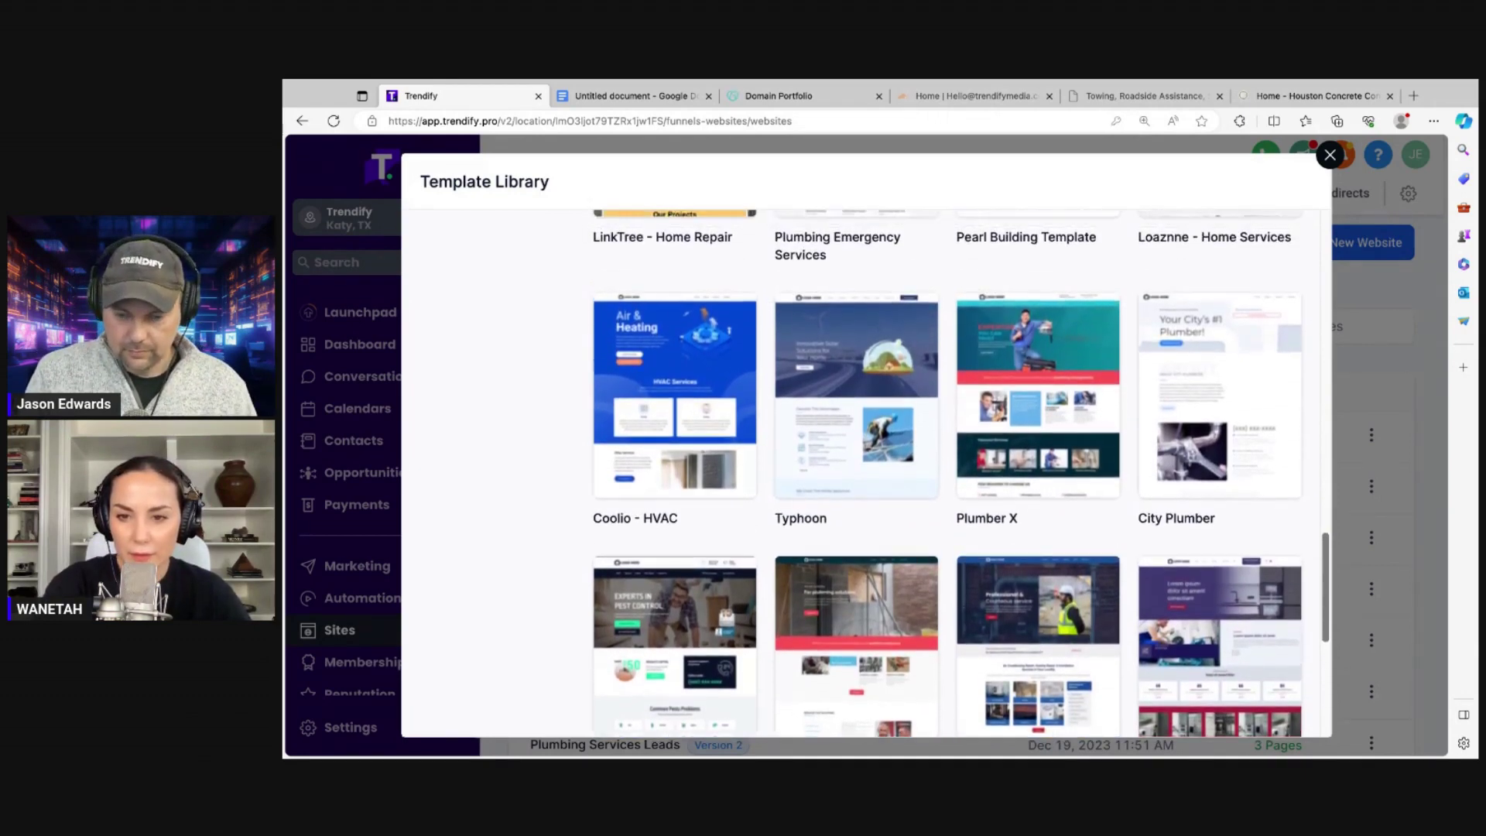
pyautogui.scroll(-2, 948, 474)
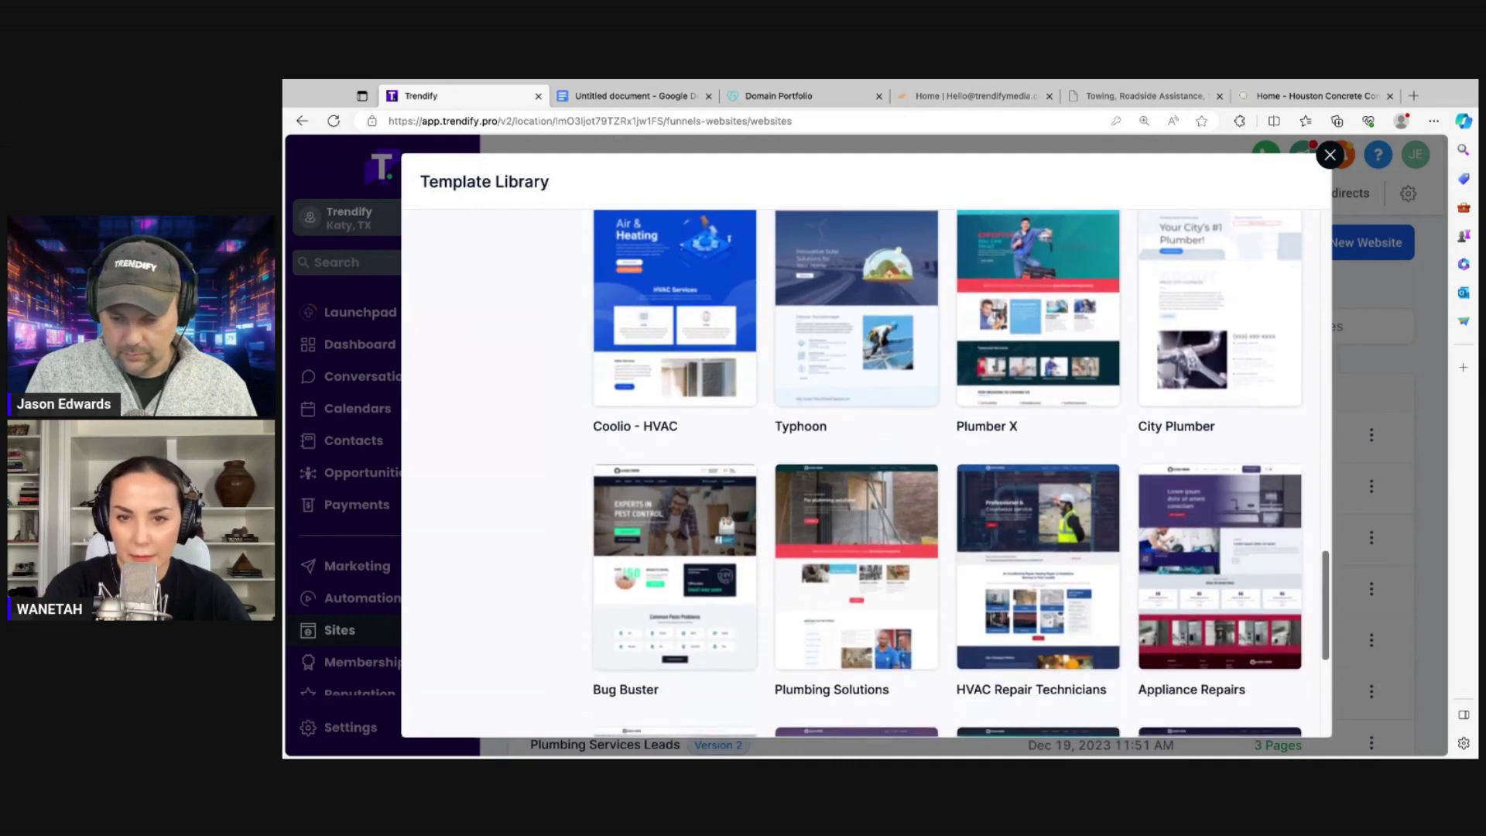
pyautogui.scroll(1, 947, 473)
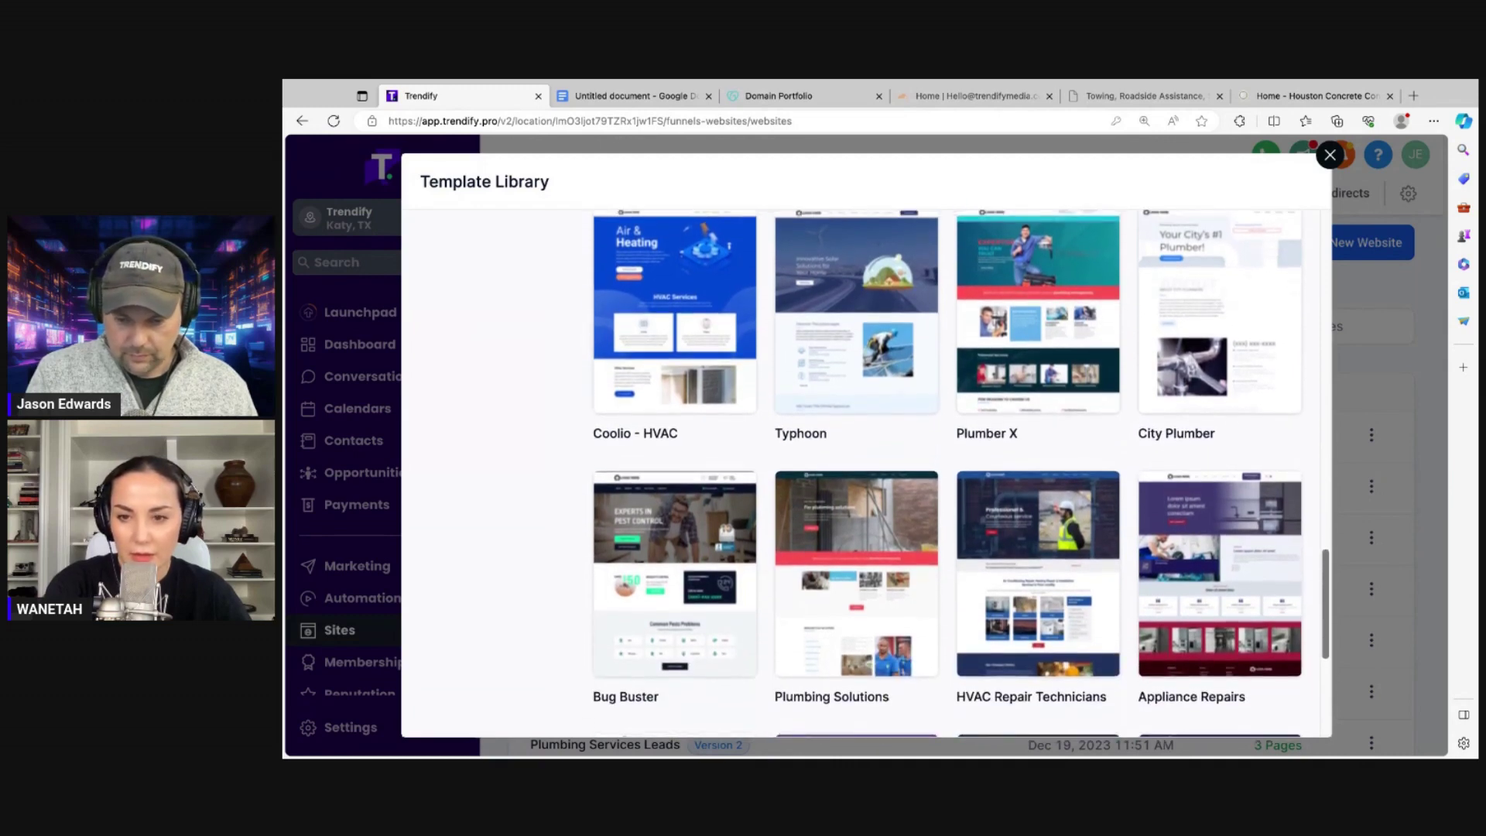
pyautogui.scroll(2, 948, 474)
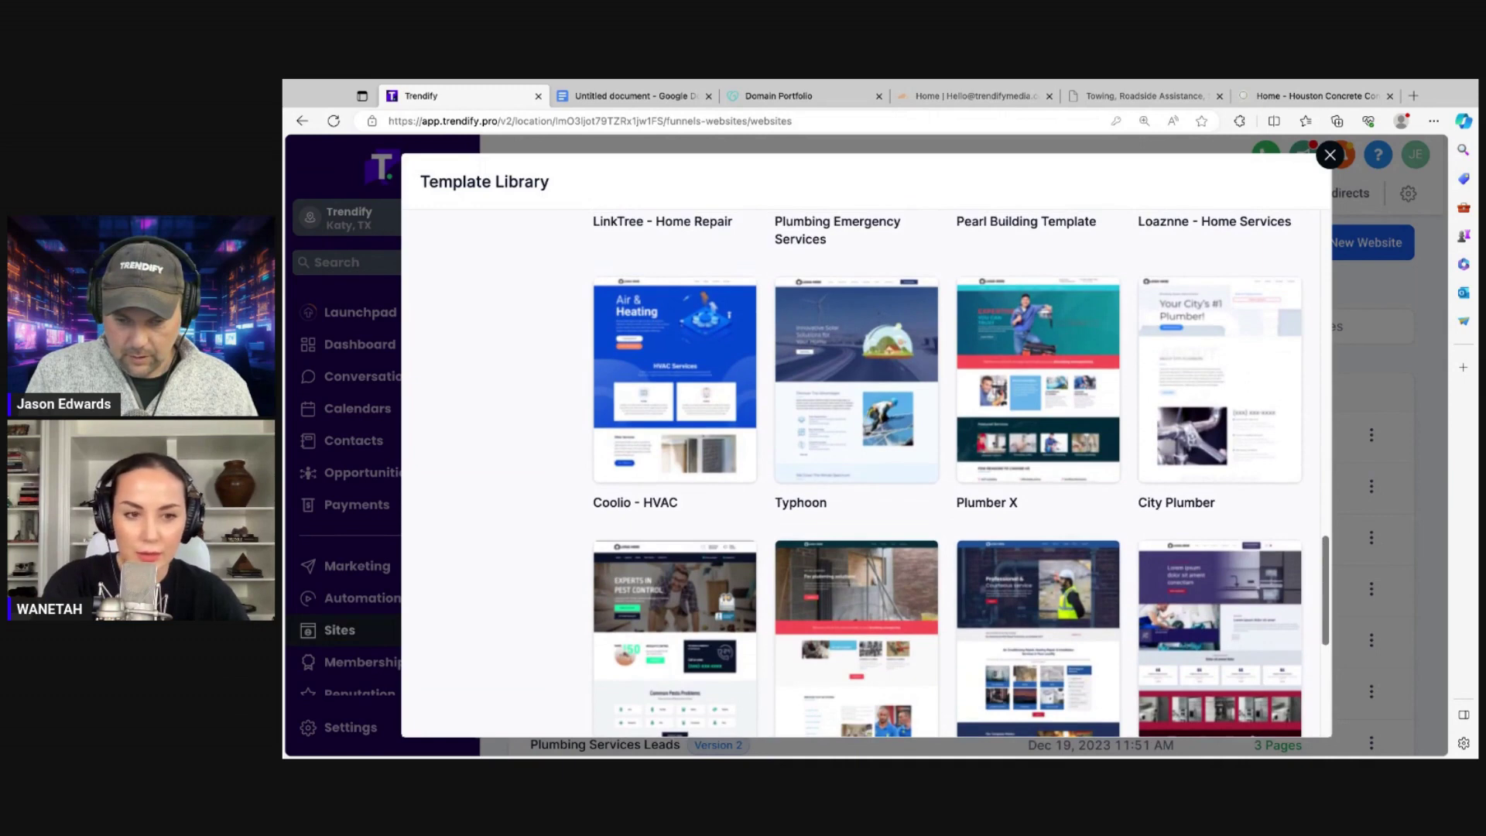
pyautogui.scroll(1, 1057, 442)
pyautogui.scroll(1, 1056, 443)
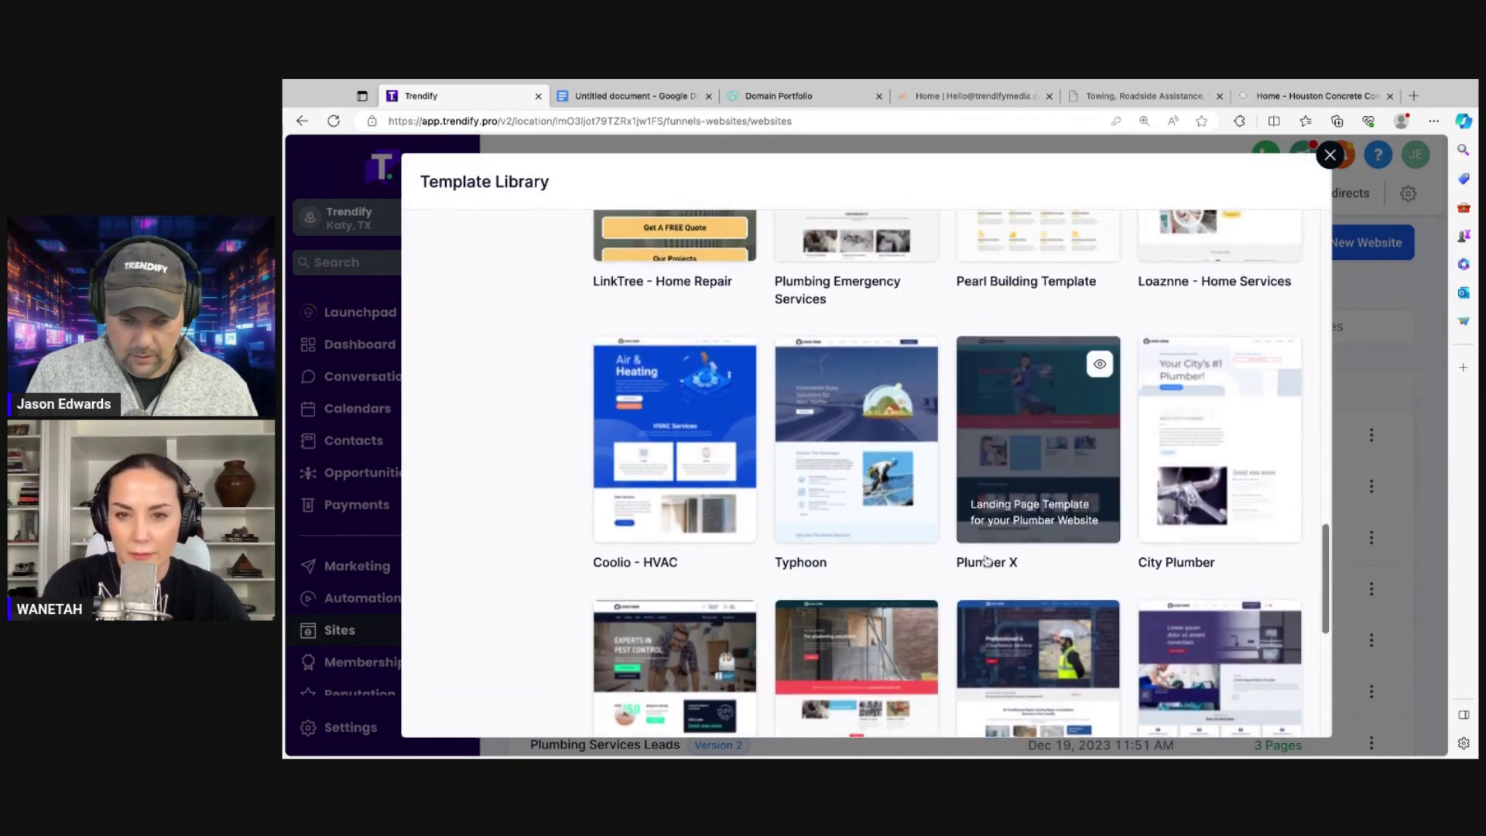
pyautogui.scroll(3, 996, 546)
pyautogui.scroll(1, 986, 560)
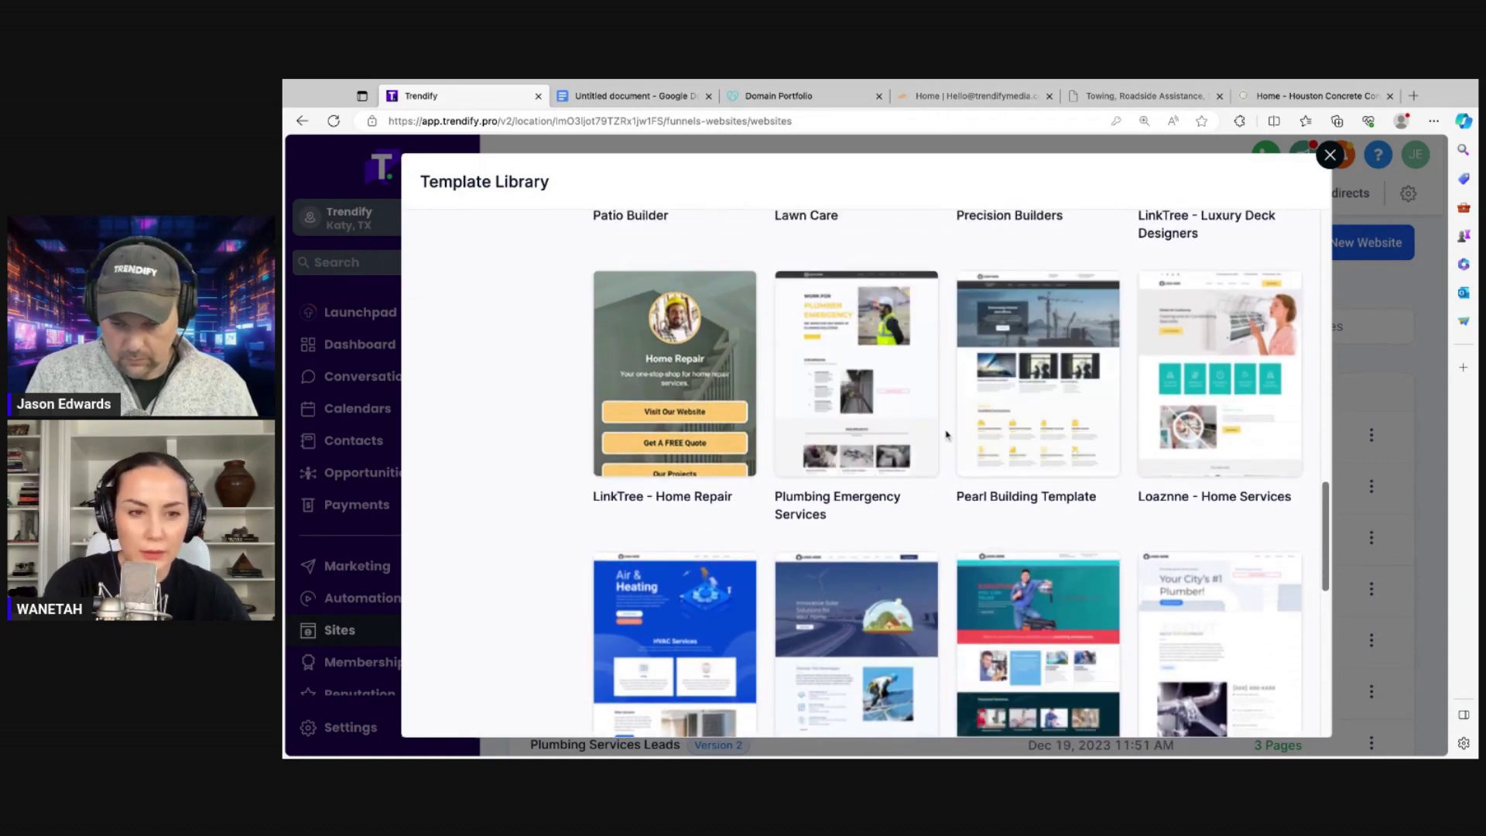
# - Scroll back to the row with Garment Cleaning, Bathroom Renovation and Flooring
pyautogui.scroll(-2, 948, 472)
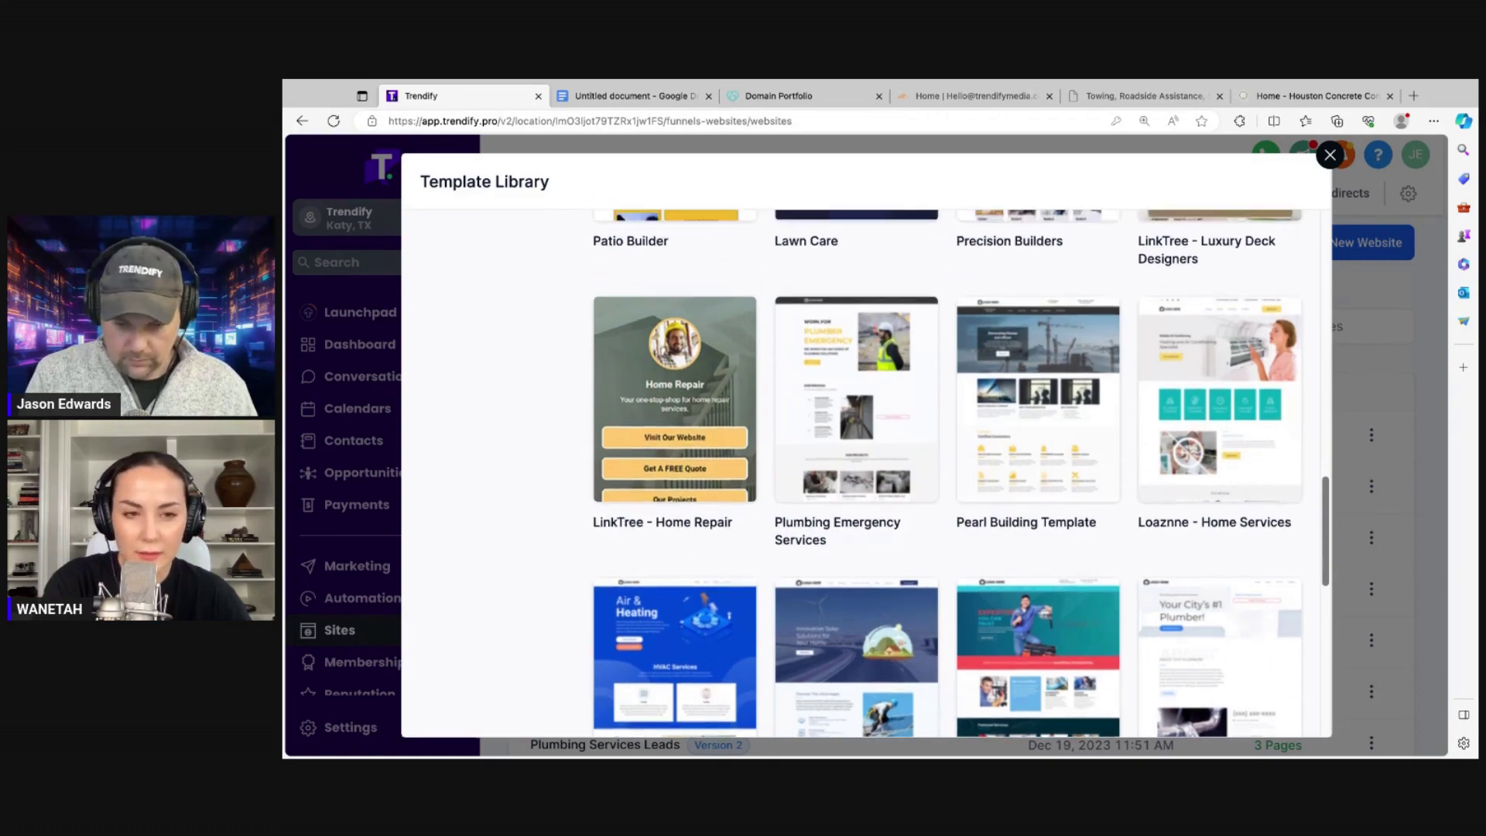
pyautogui.scroll(-5, 948, 472)
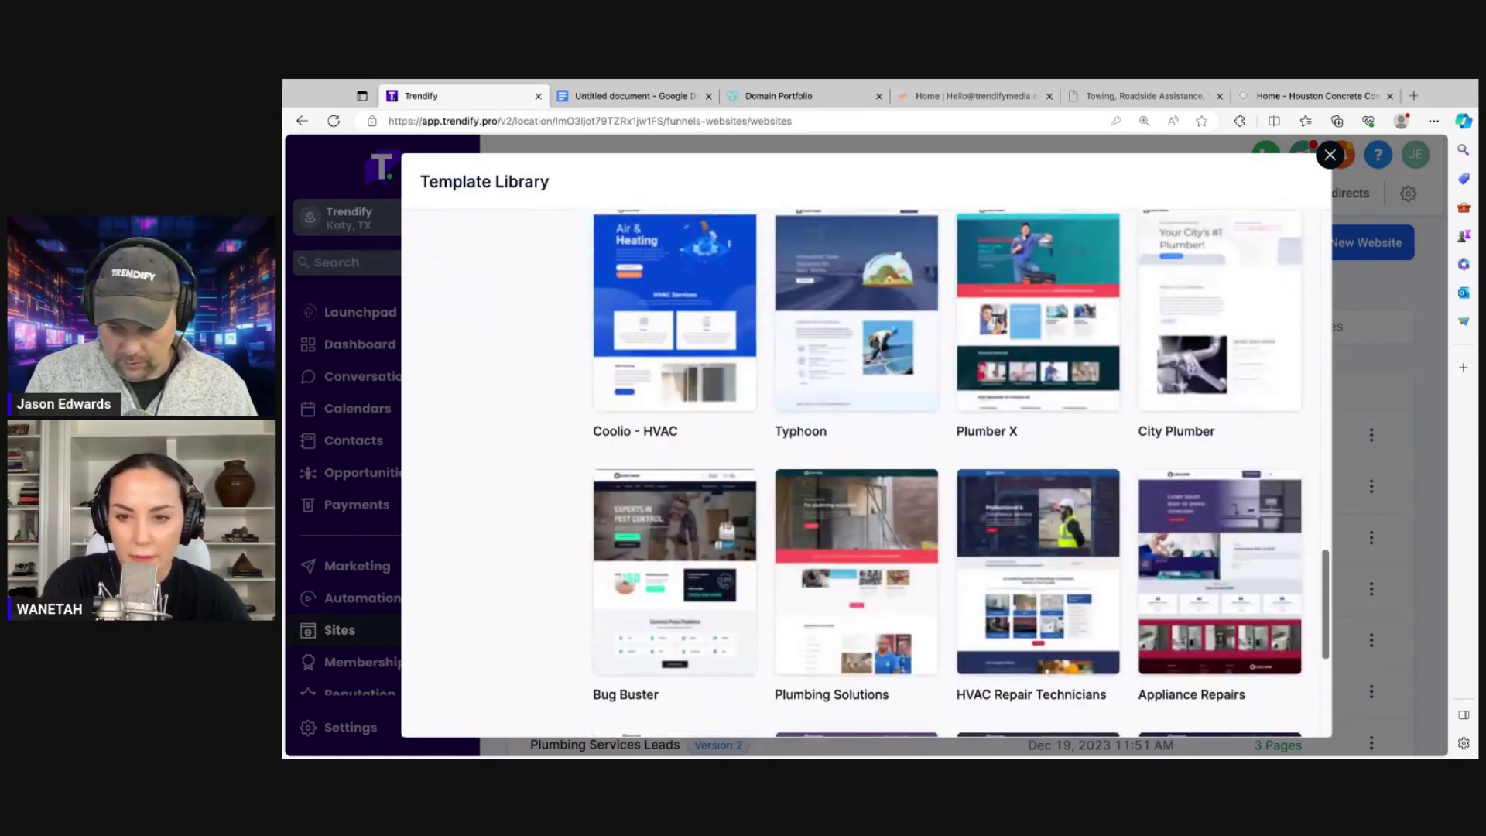
pyautogui.scroll(-2, 948, 472)
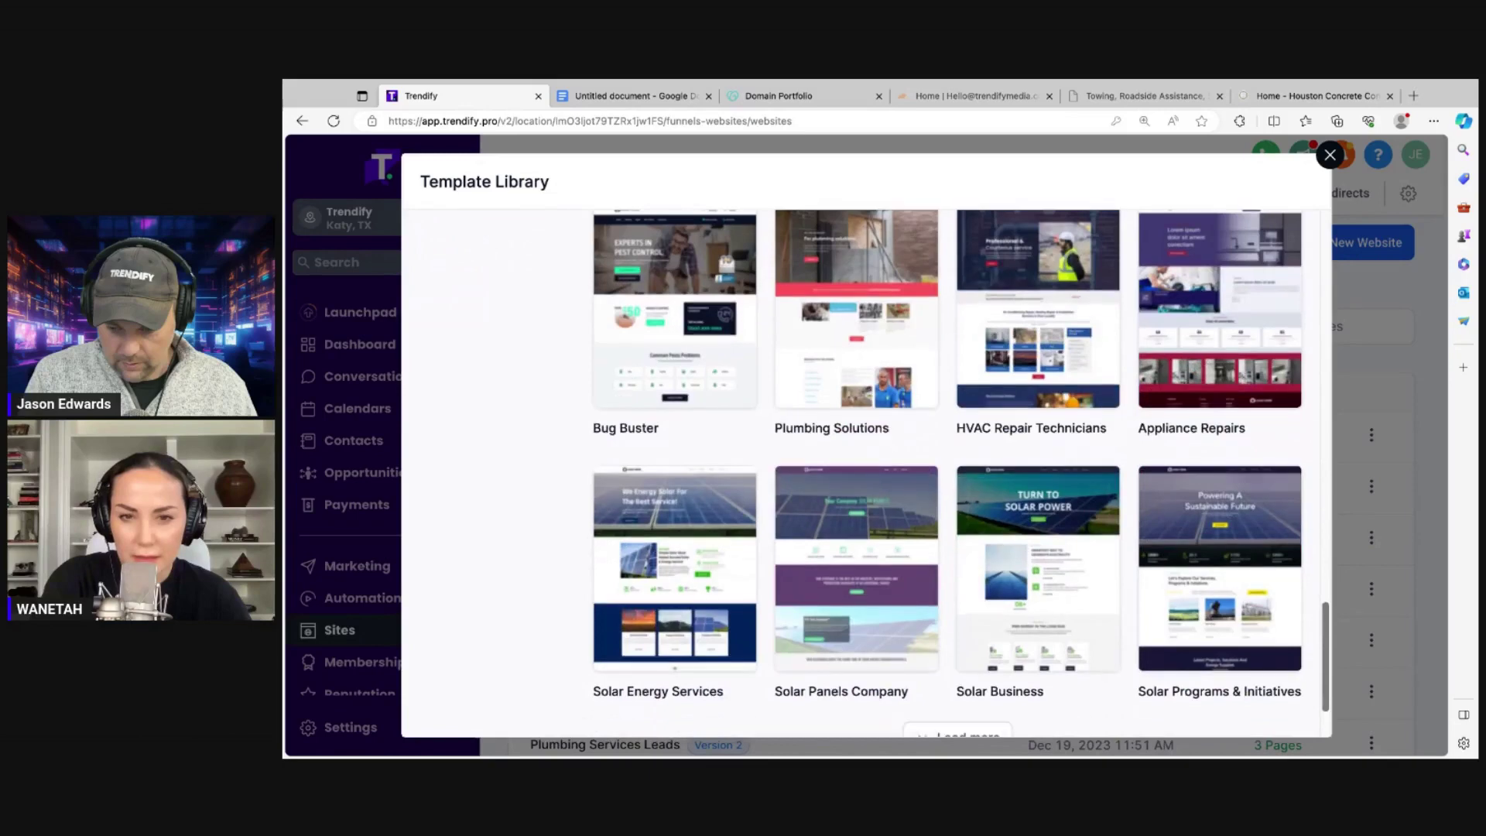
pyautogui.scroll(-2, 949, 472)
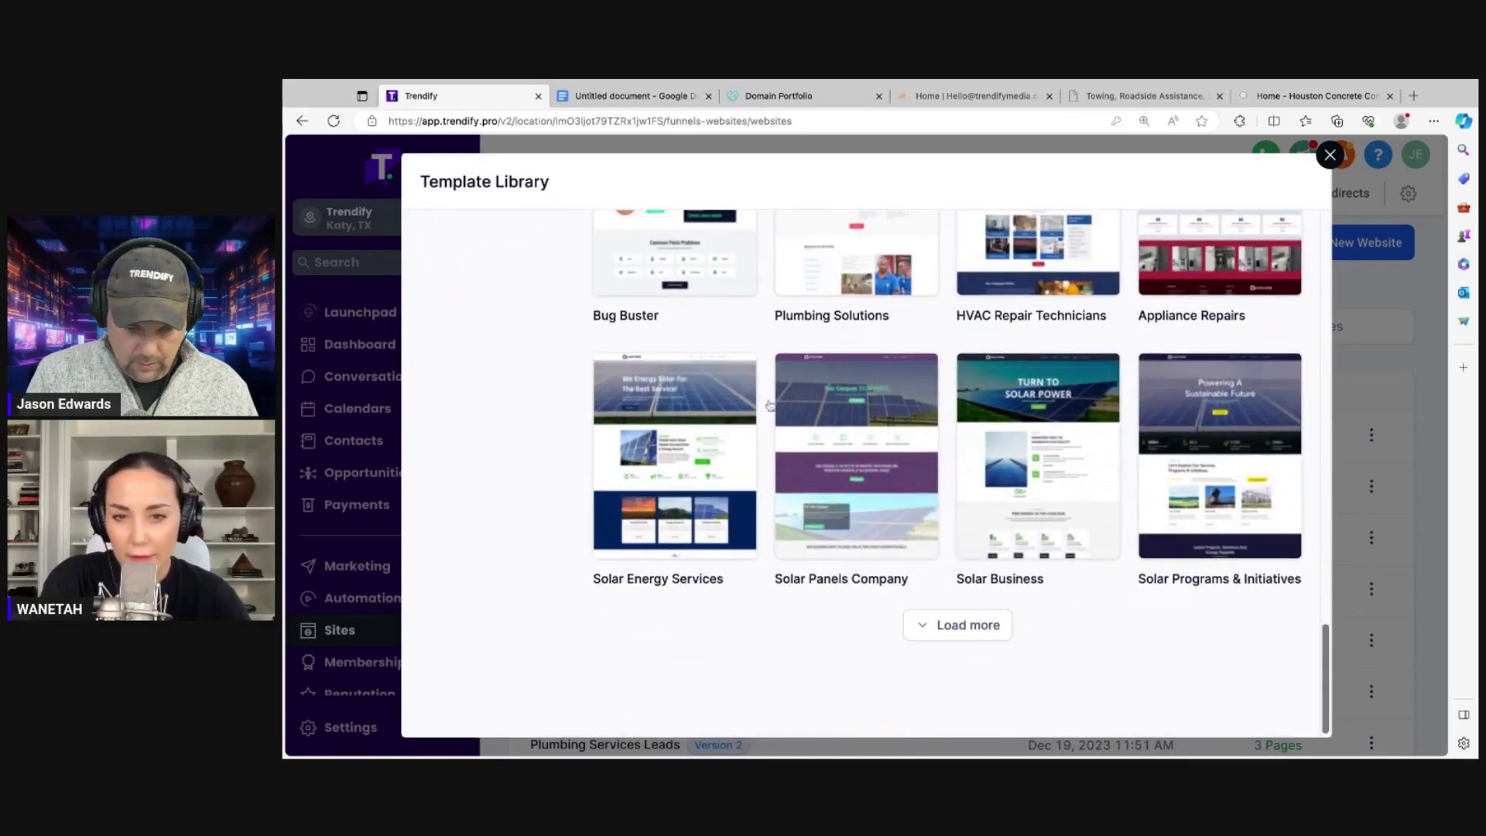
pyautogui.moveTo(1046, 564)
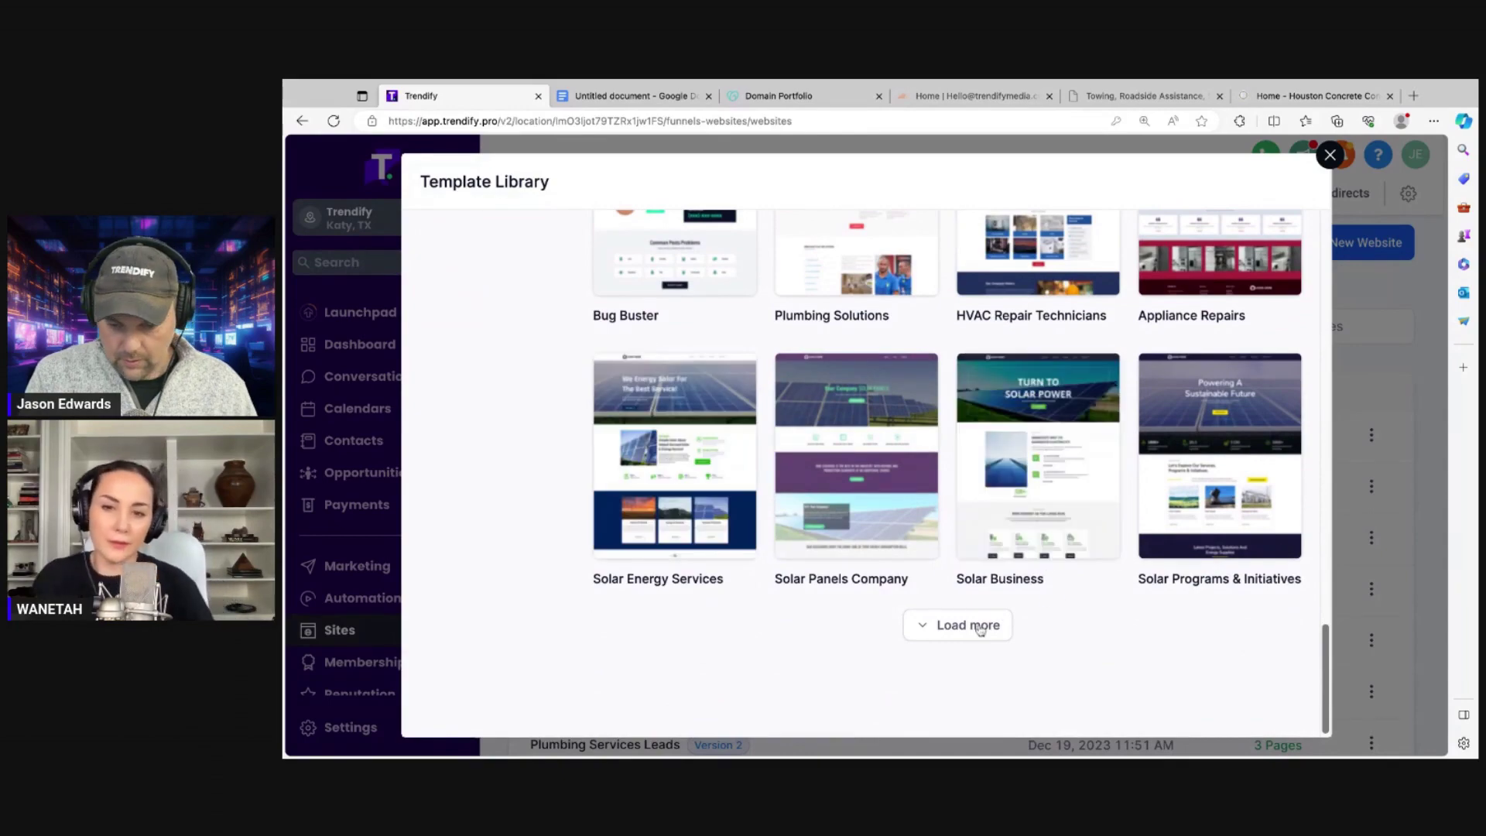
pyautogui.scroll(15, 1006, 425)
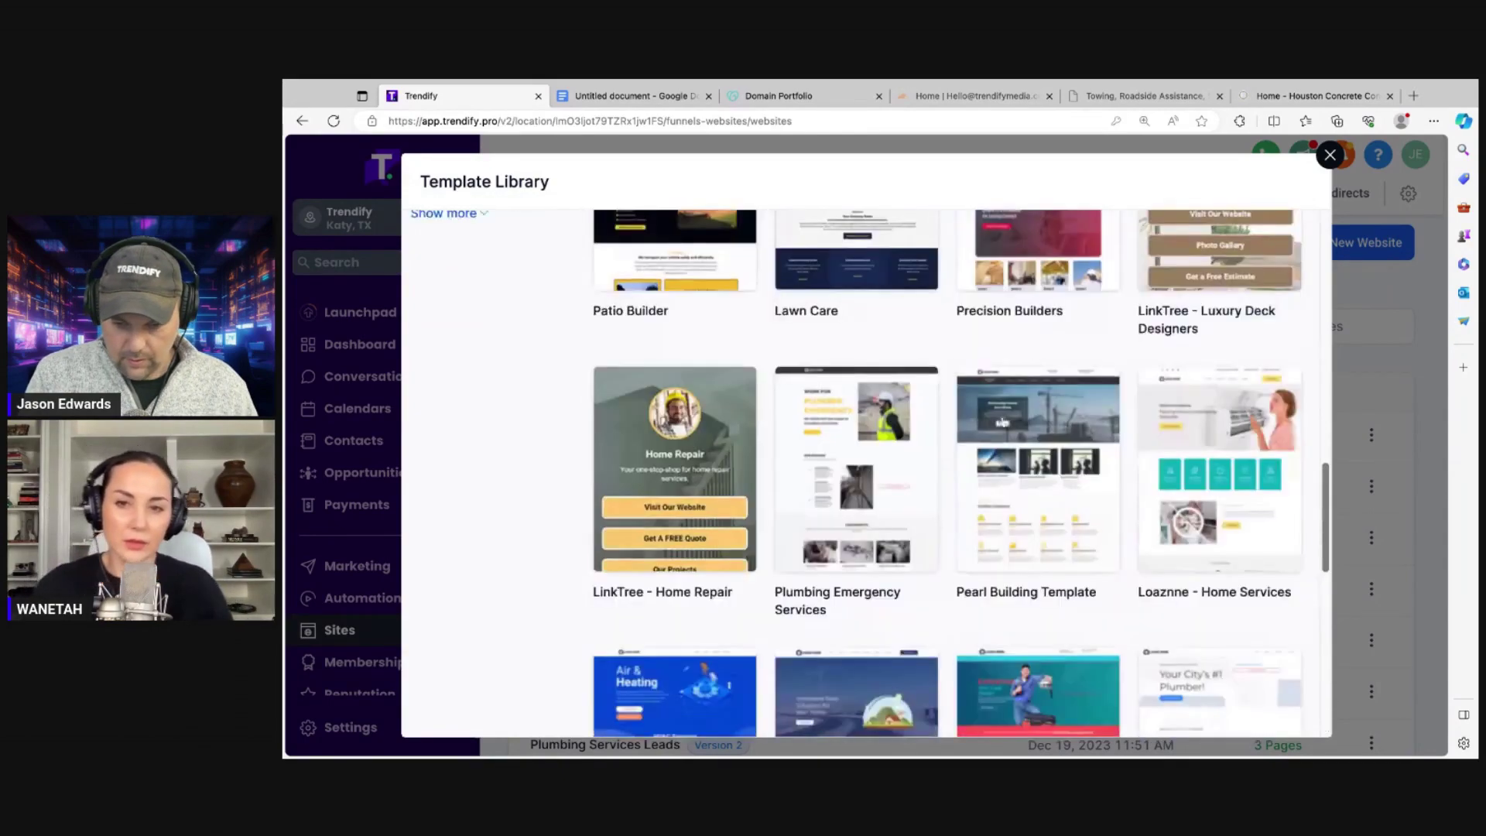
pyautogui.scroll(4, 1003, 422)
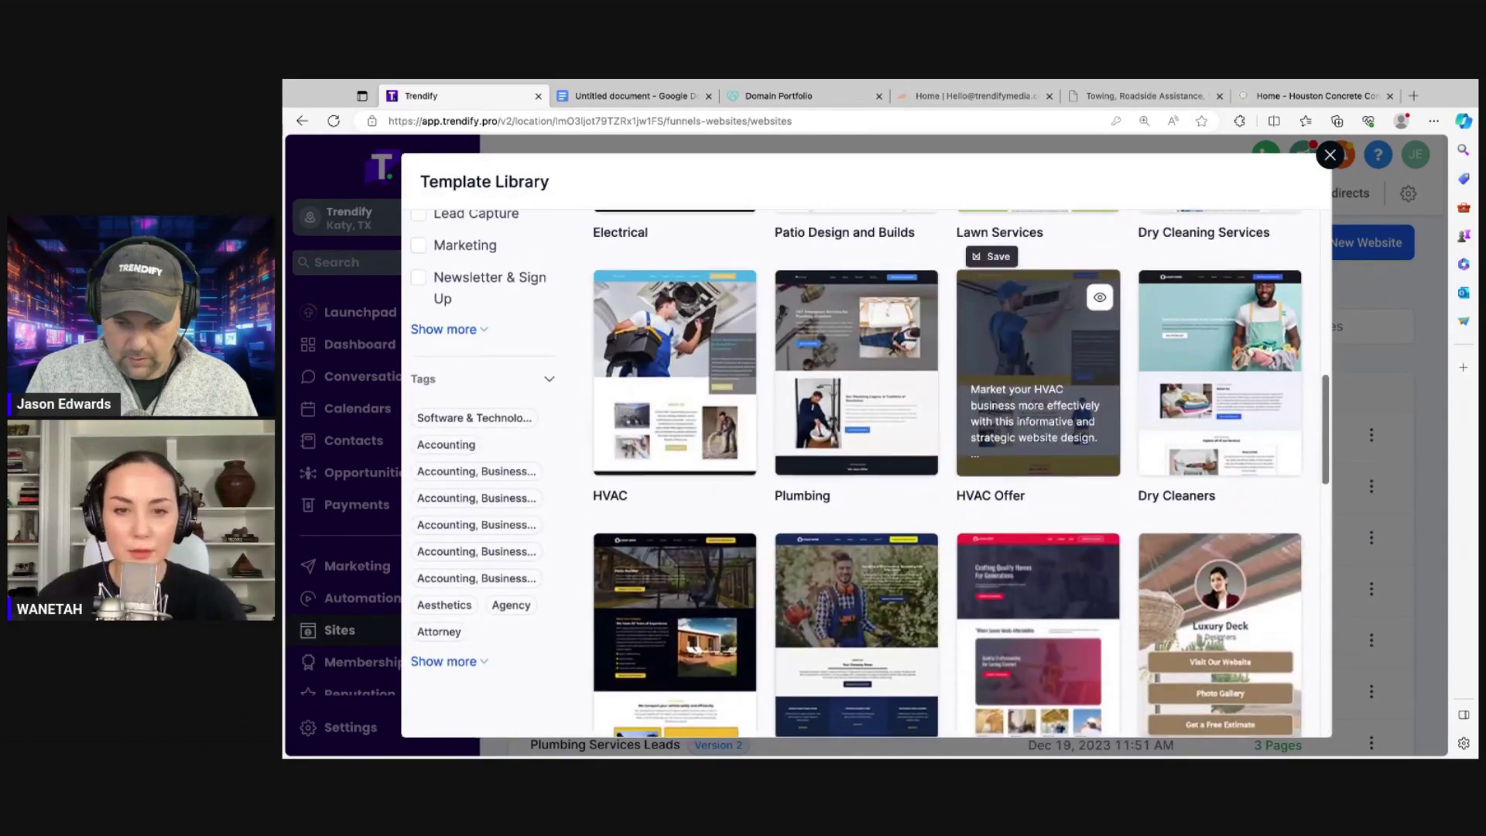
pyautogui.scroll(2, 1037, 387)
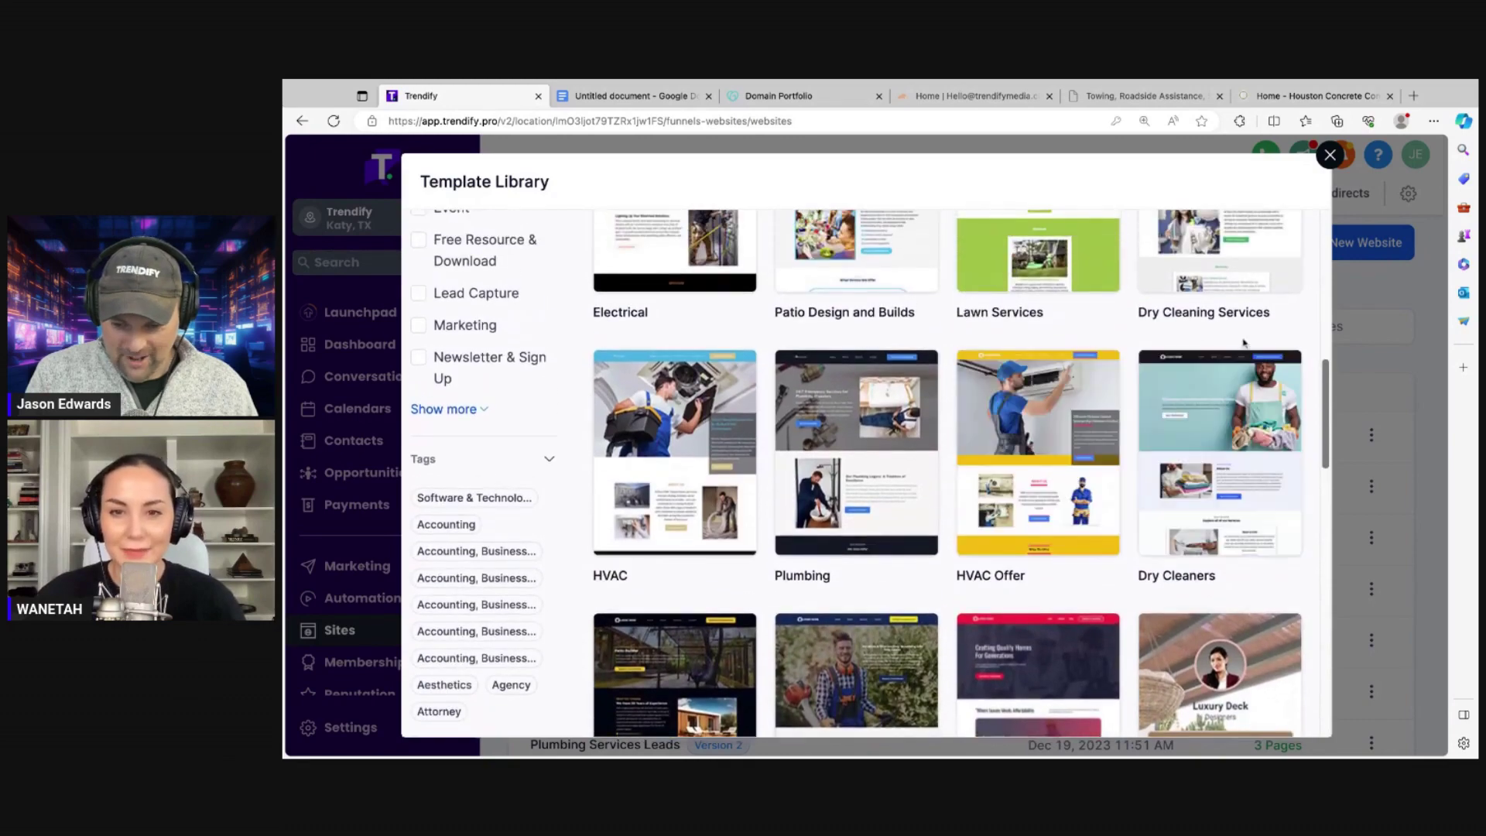
pyautogui.scroll(5, 1285, 340)
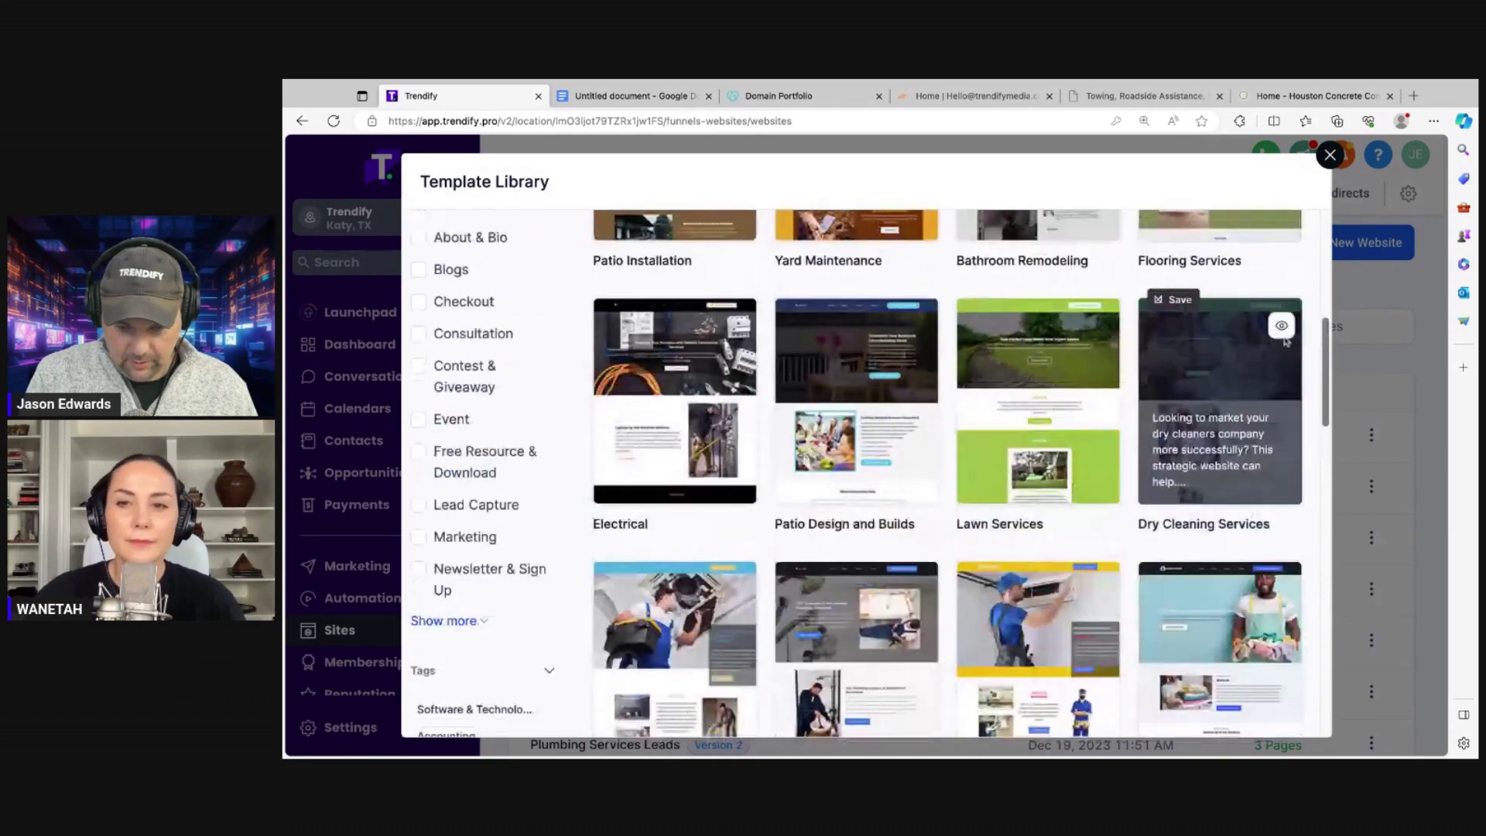
pyautogui.scroll(5, 1303, 299)
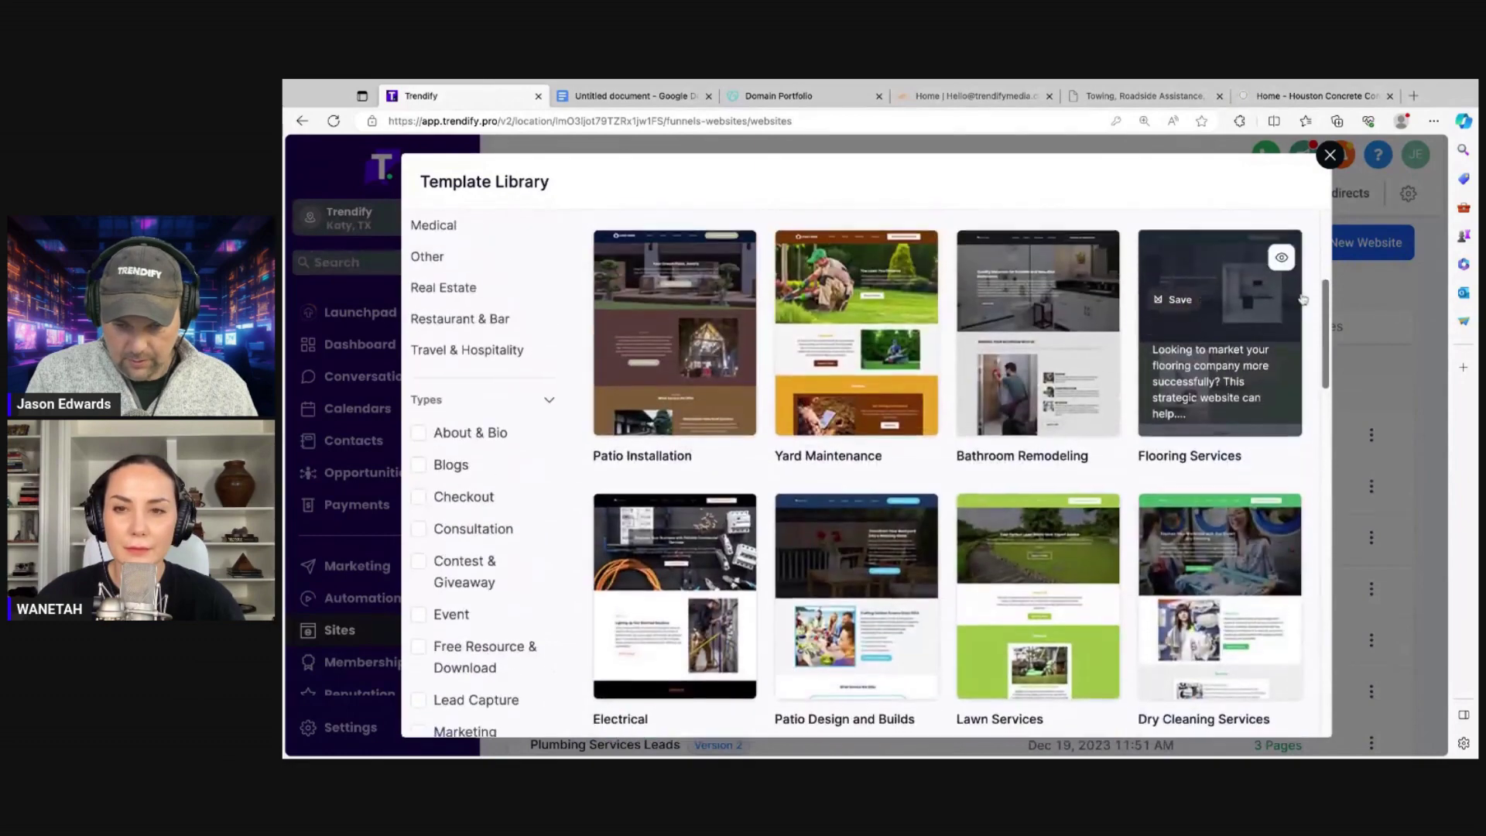
pyautogui.scroll(5, 1302, 299)
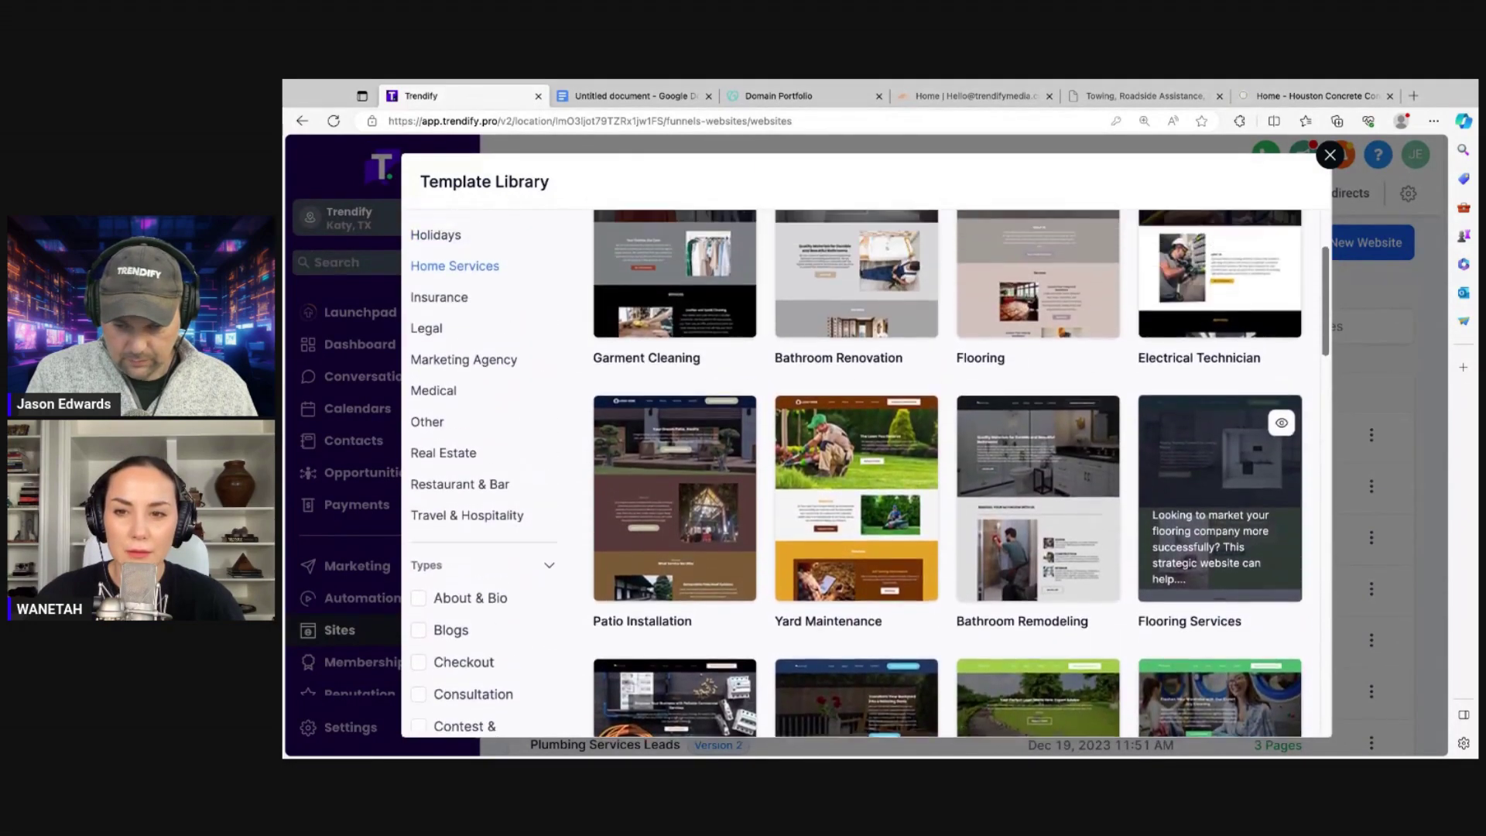
pyautogui.scroll(3, 1303, 299)
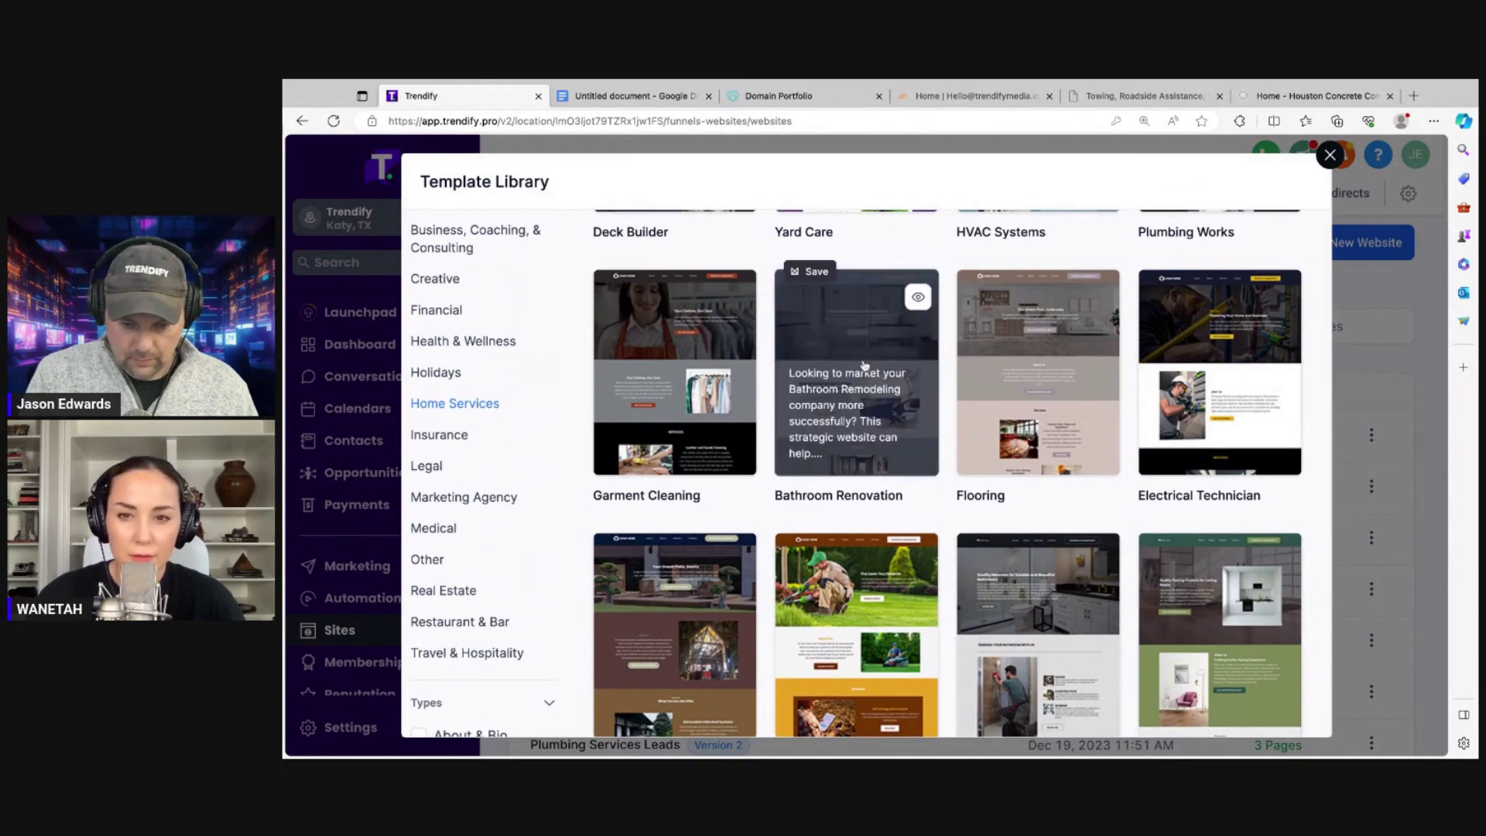
pyautogui.moveTo(1020, 443)
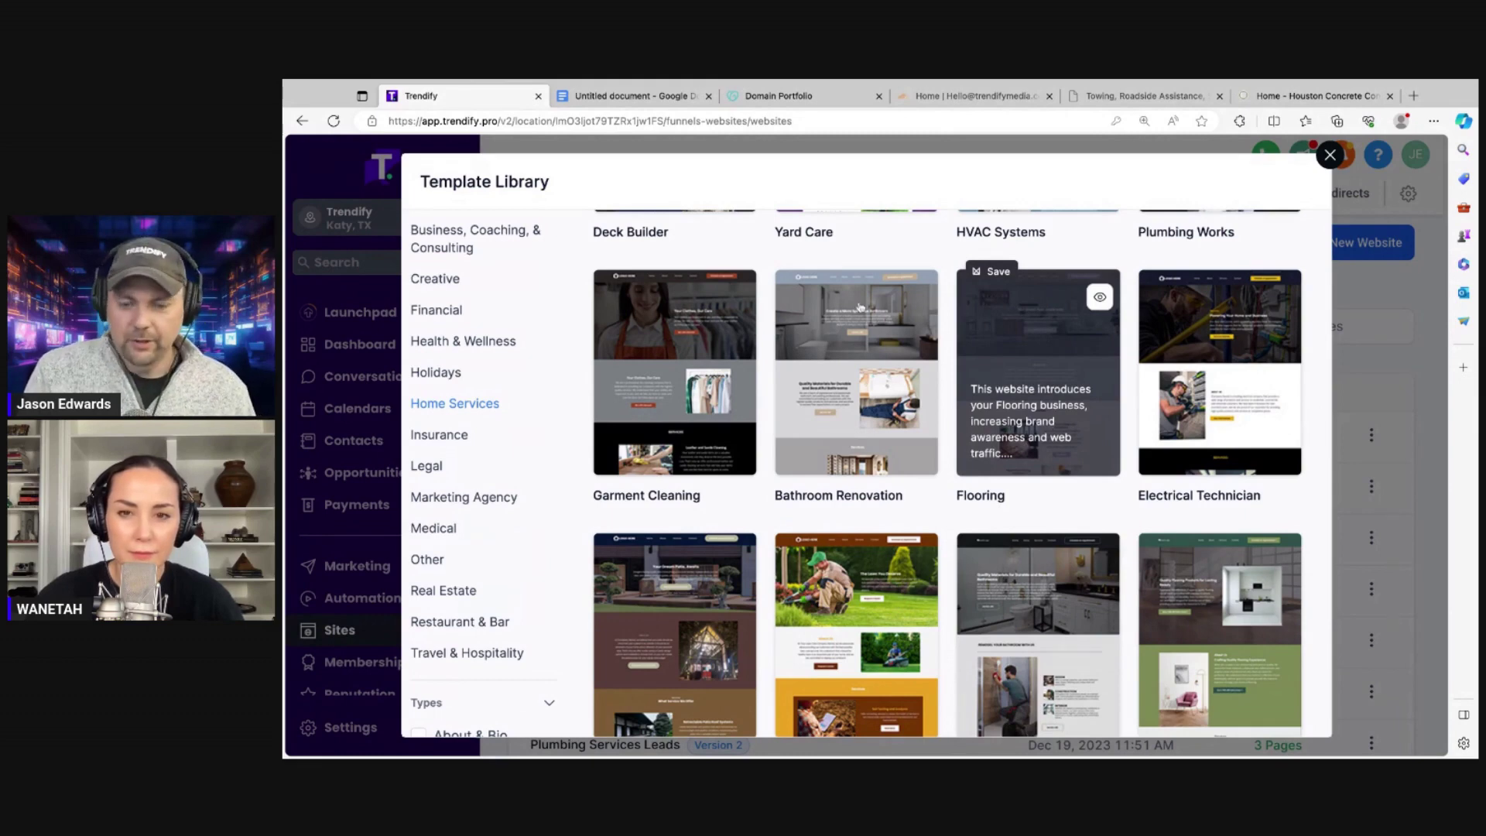
pyautogui.moveTo(869, 384)
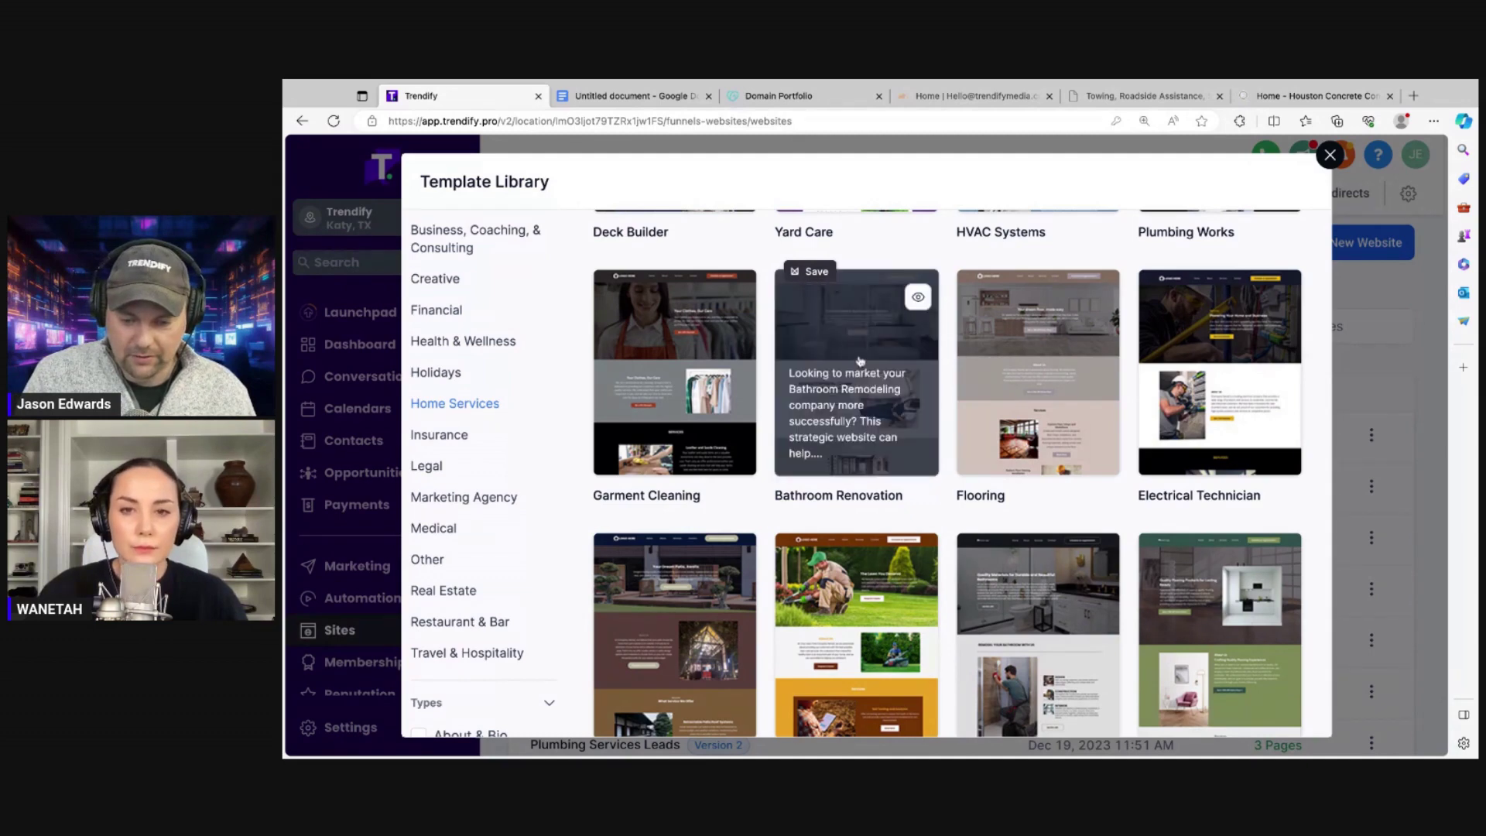
# - Preview the Bathroom Renovation template and add it as a new website
pyautogui.click(919, 299)
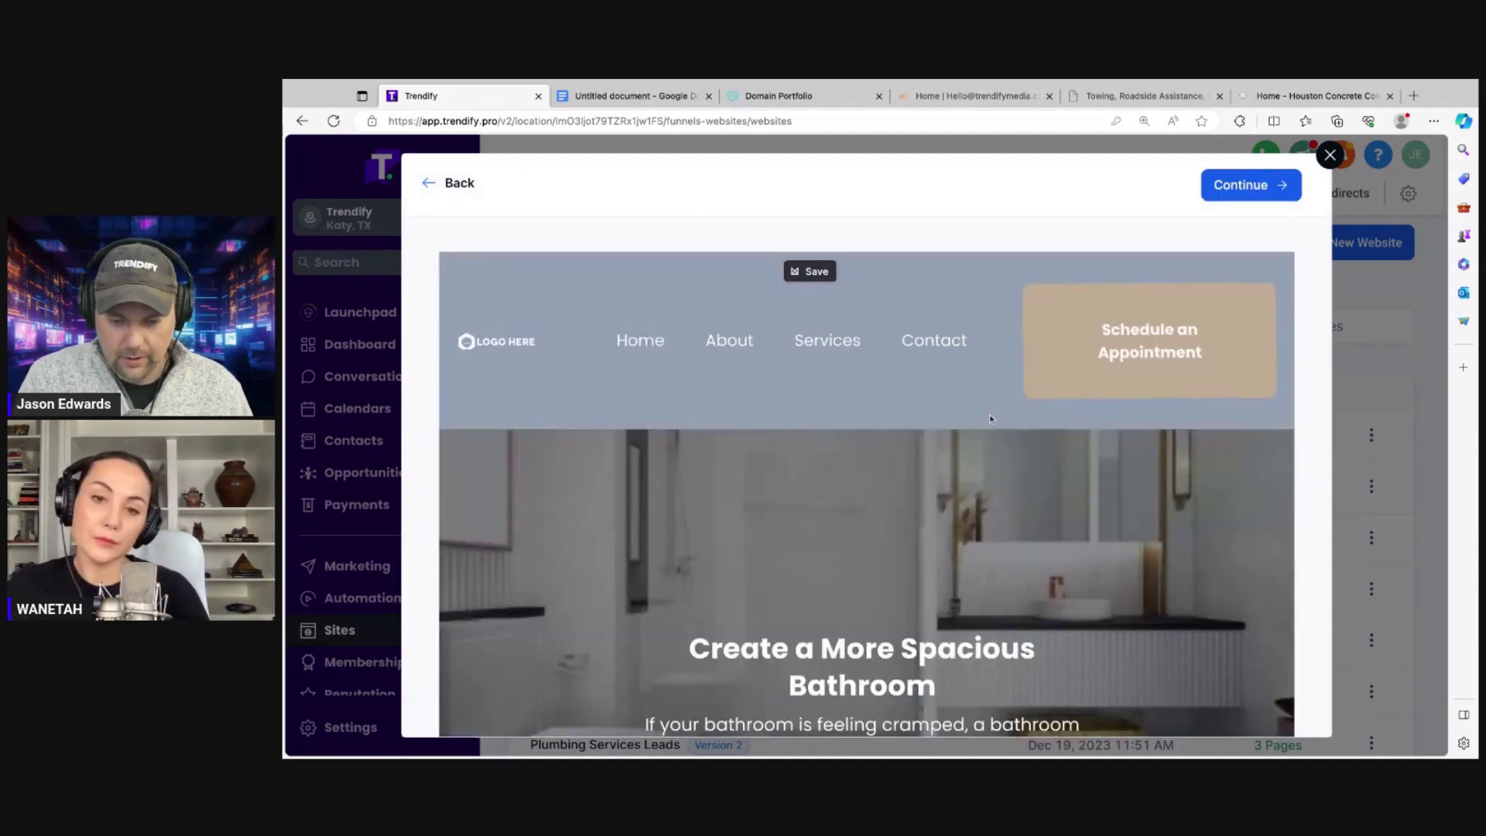
pyautogui.scroll(-3, 977, 413)
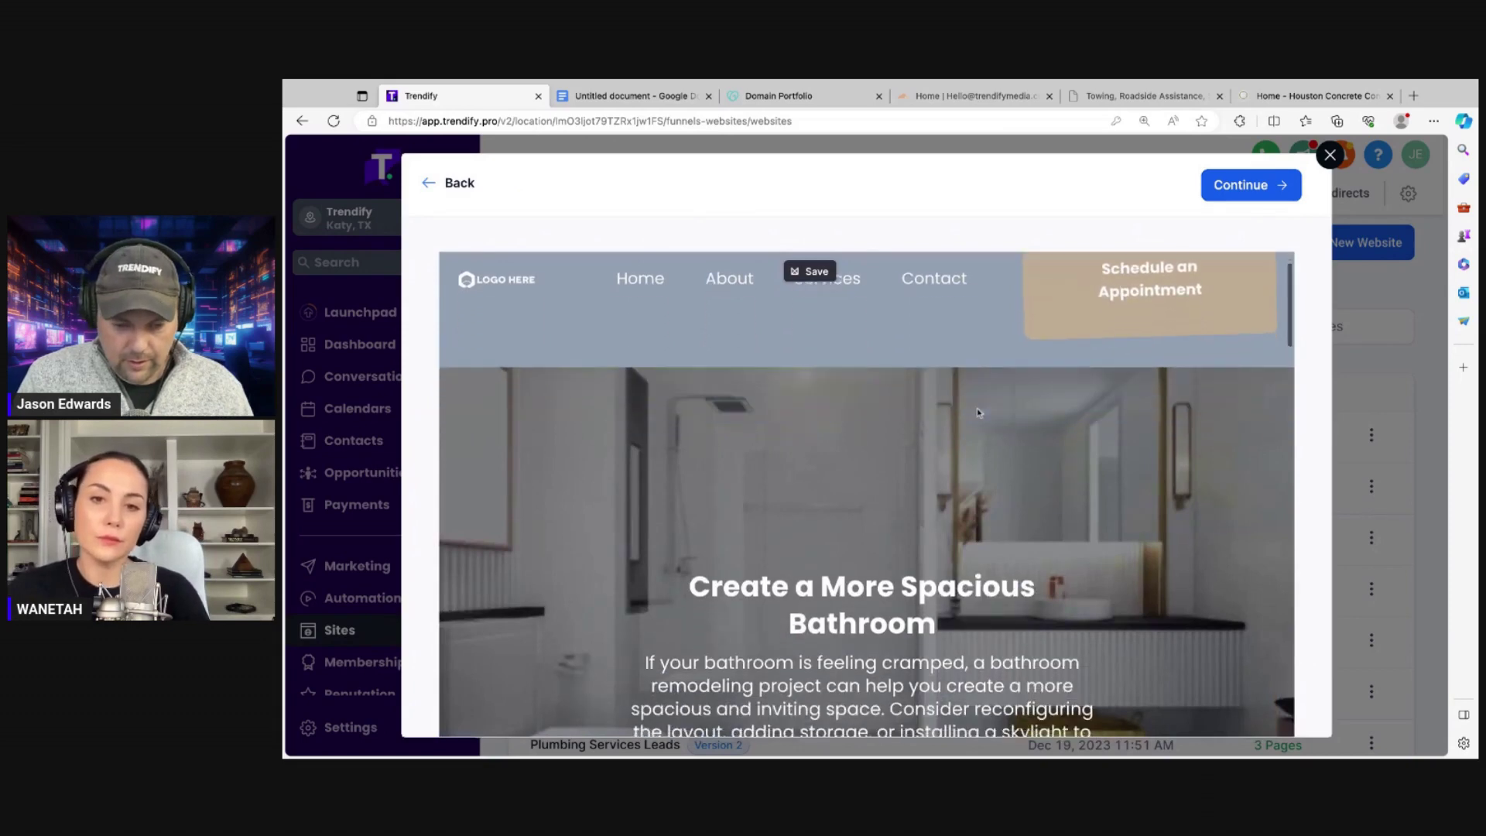
pyautogui.scroll(-10, 978, 413)
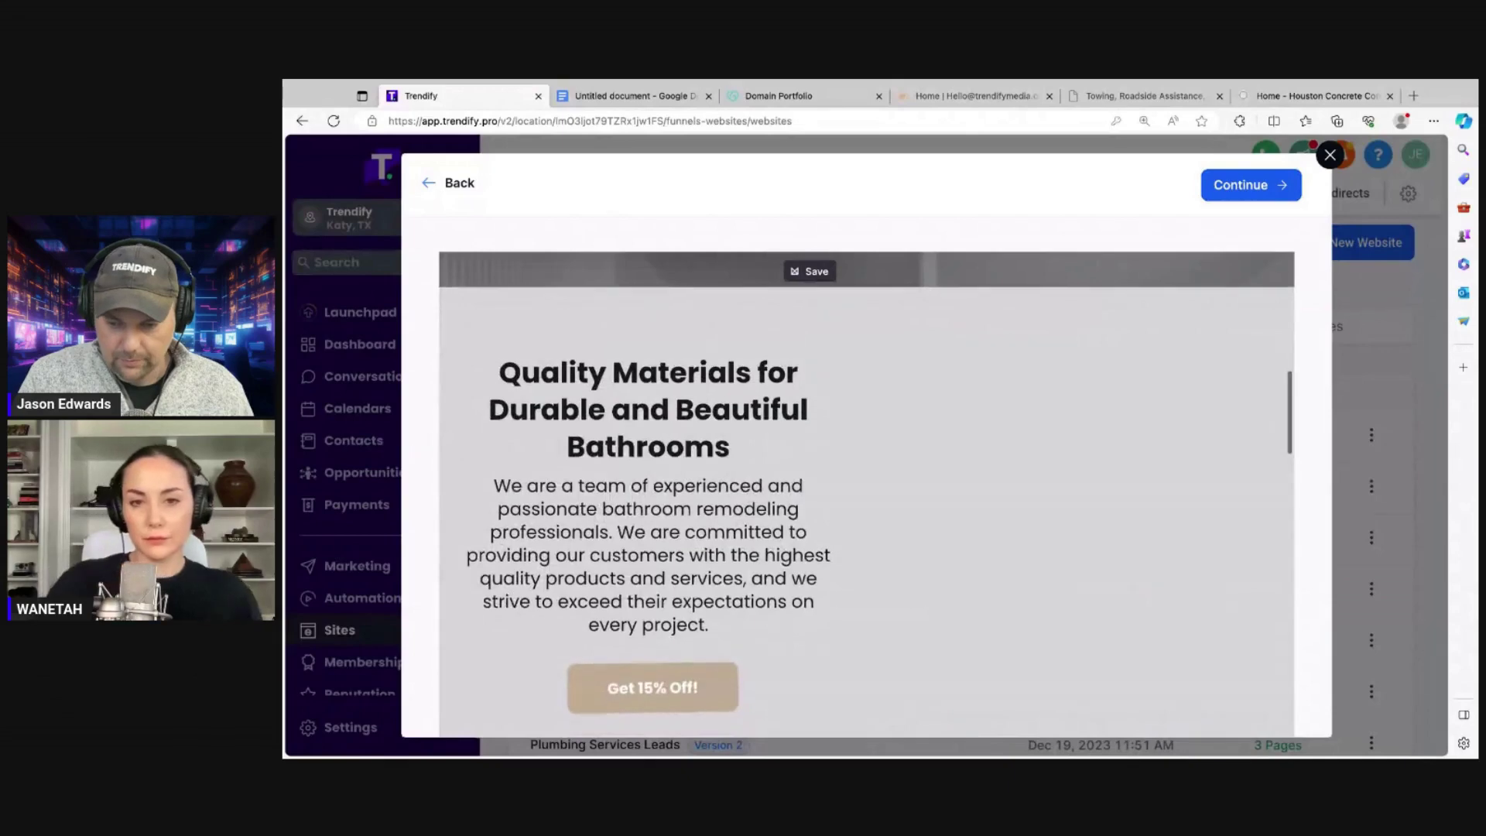
pyautogui.scroll(-3, 866, 495)
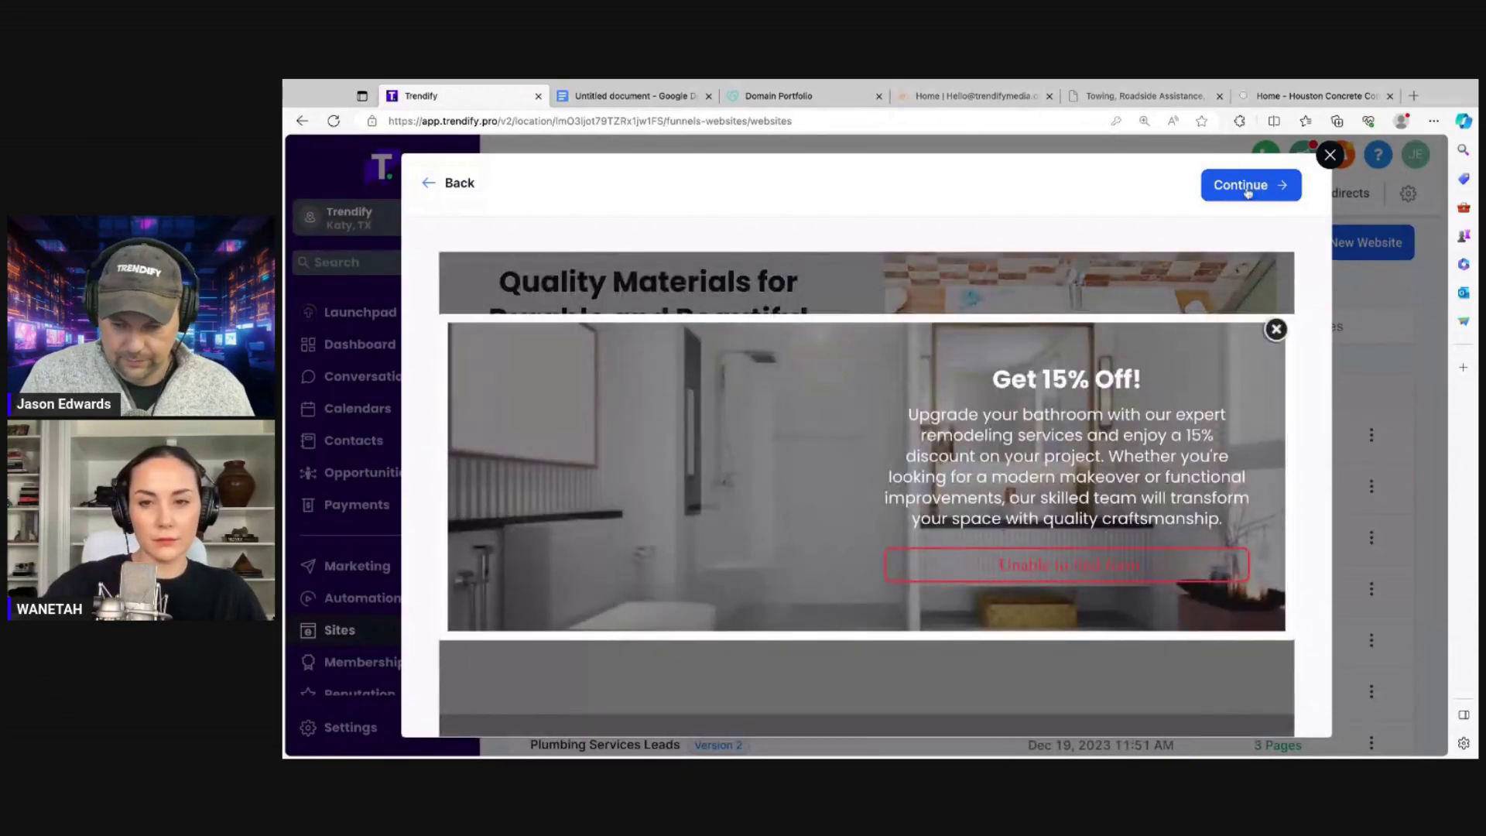
pyautogui.click(1248, 186)
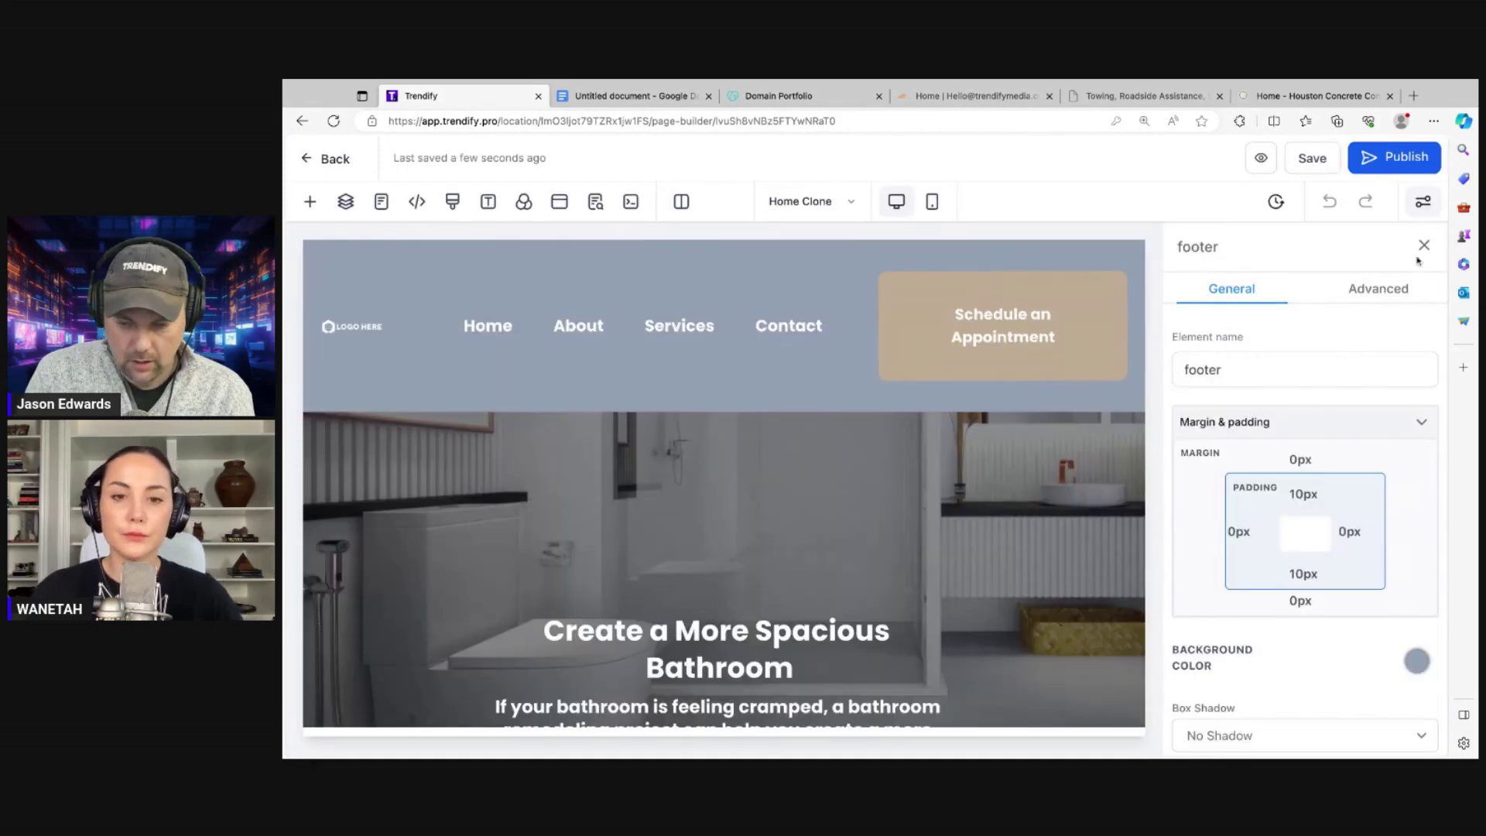
# - Close the footer panel on the Home Clone page and open a new browser tab
pyautogui.click(1422, 246)
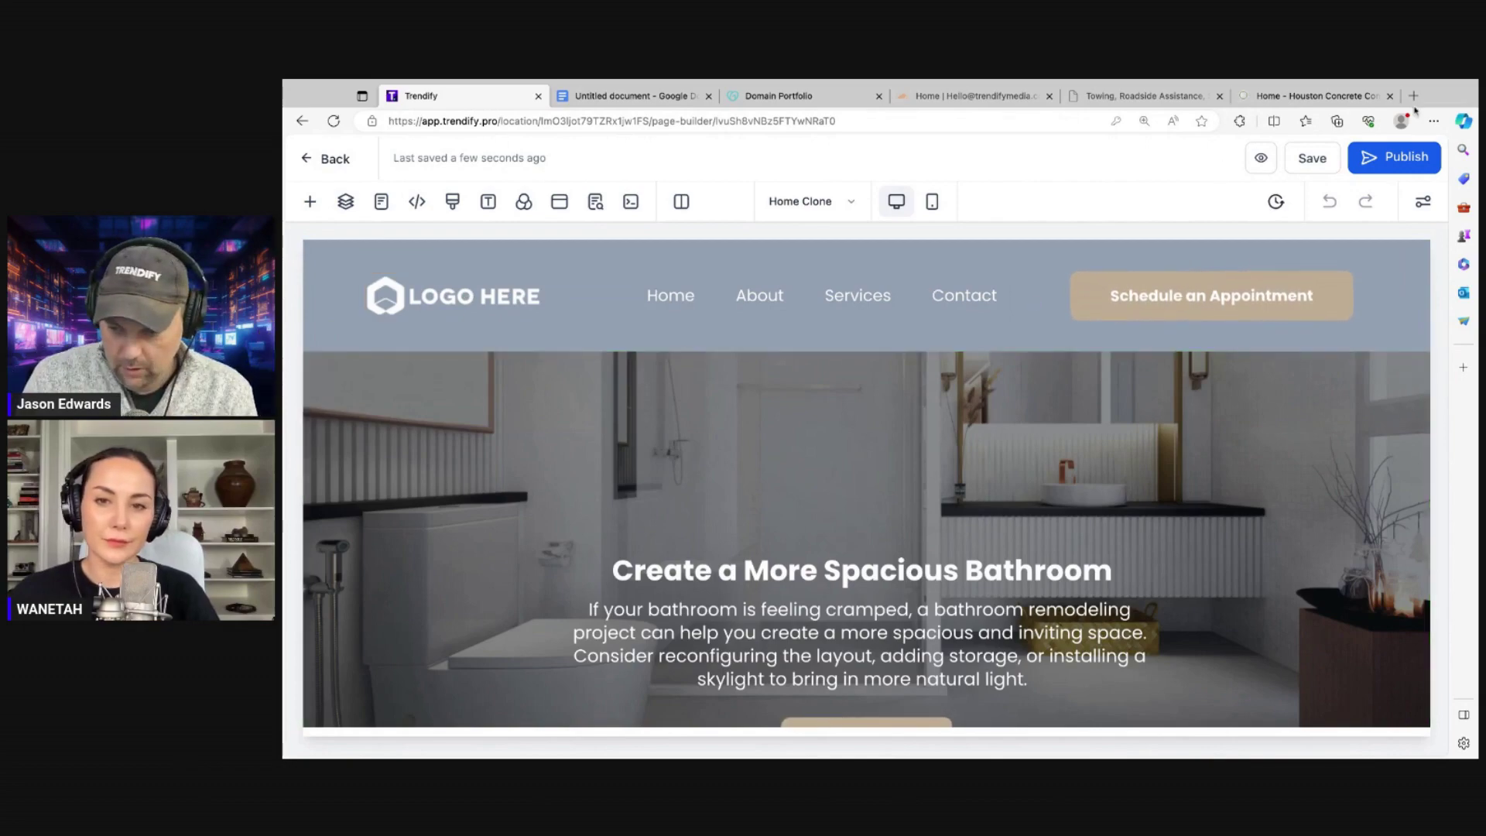
pyautogui.click(1413, 95)
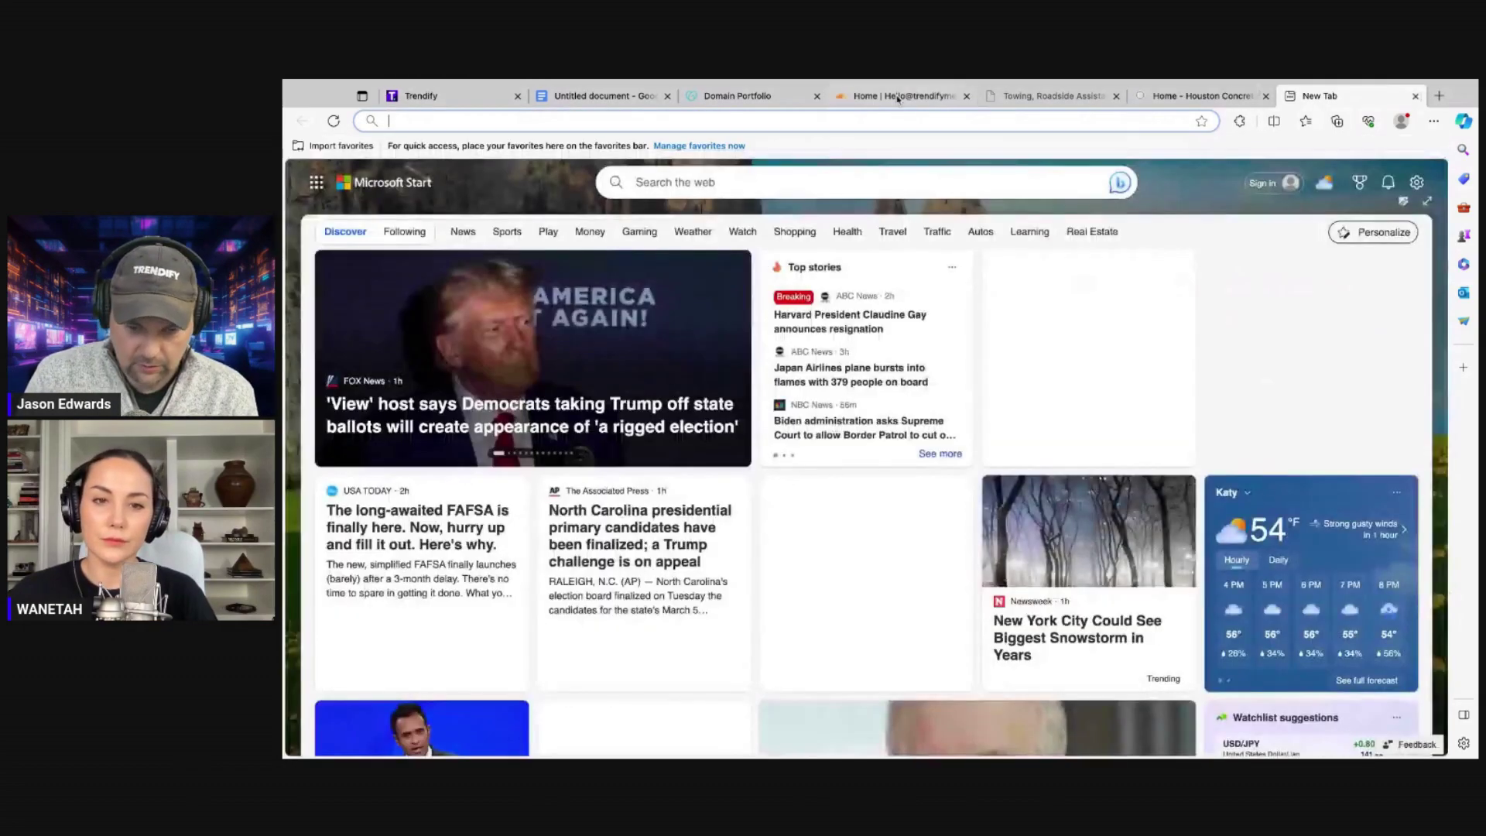
# - Go to canva.com in the new tab
pyautogui.write('canva.com')
pyautogui.press('Return')
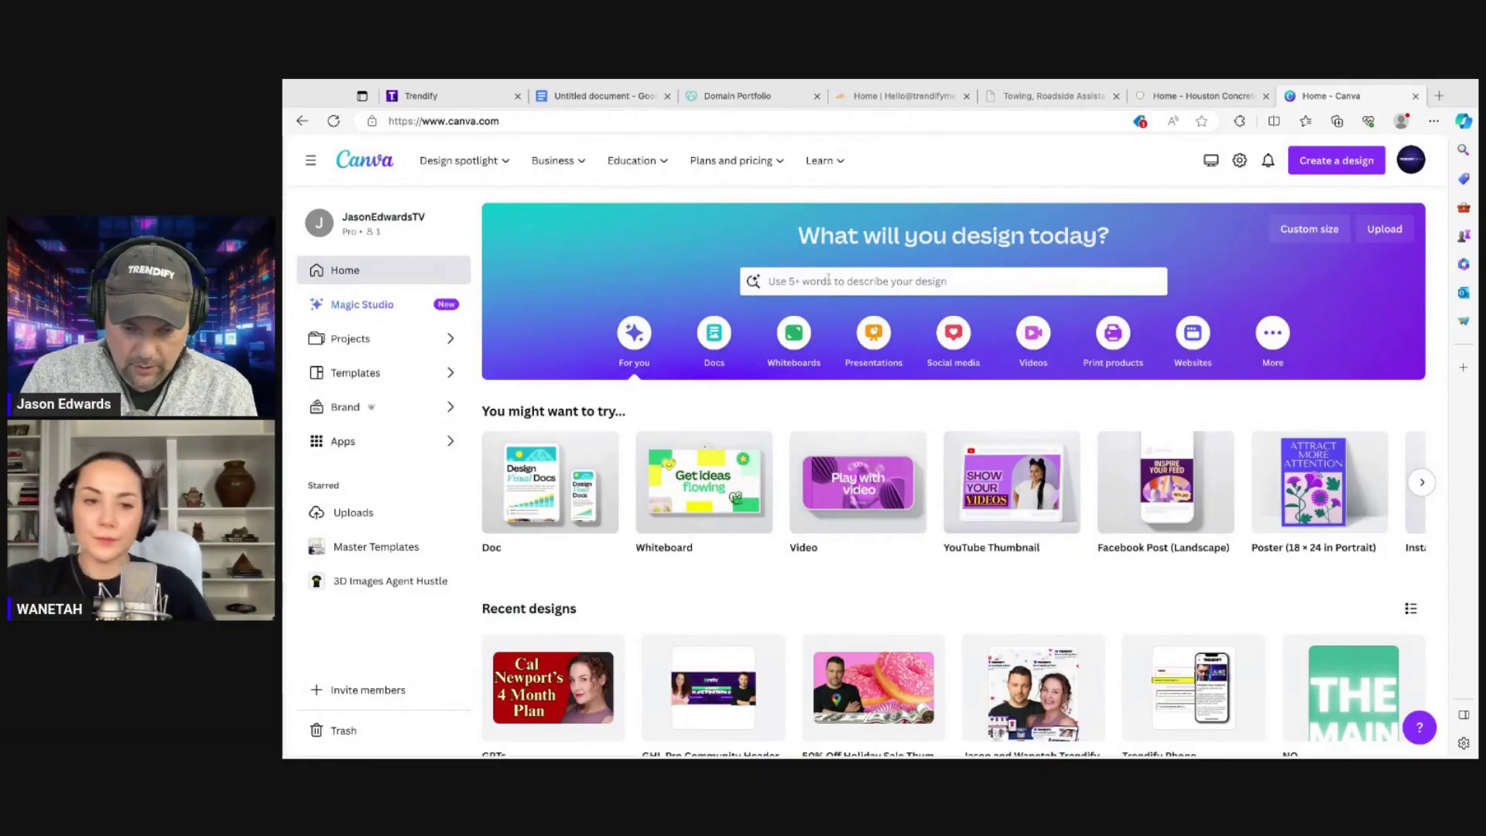
# - Search Canva templates for 'concret logo' and browse the 115,989 logo results
pyautogui.click(829, 281)
pyautogui.write('con')
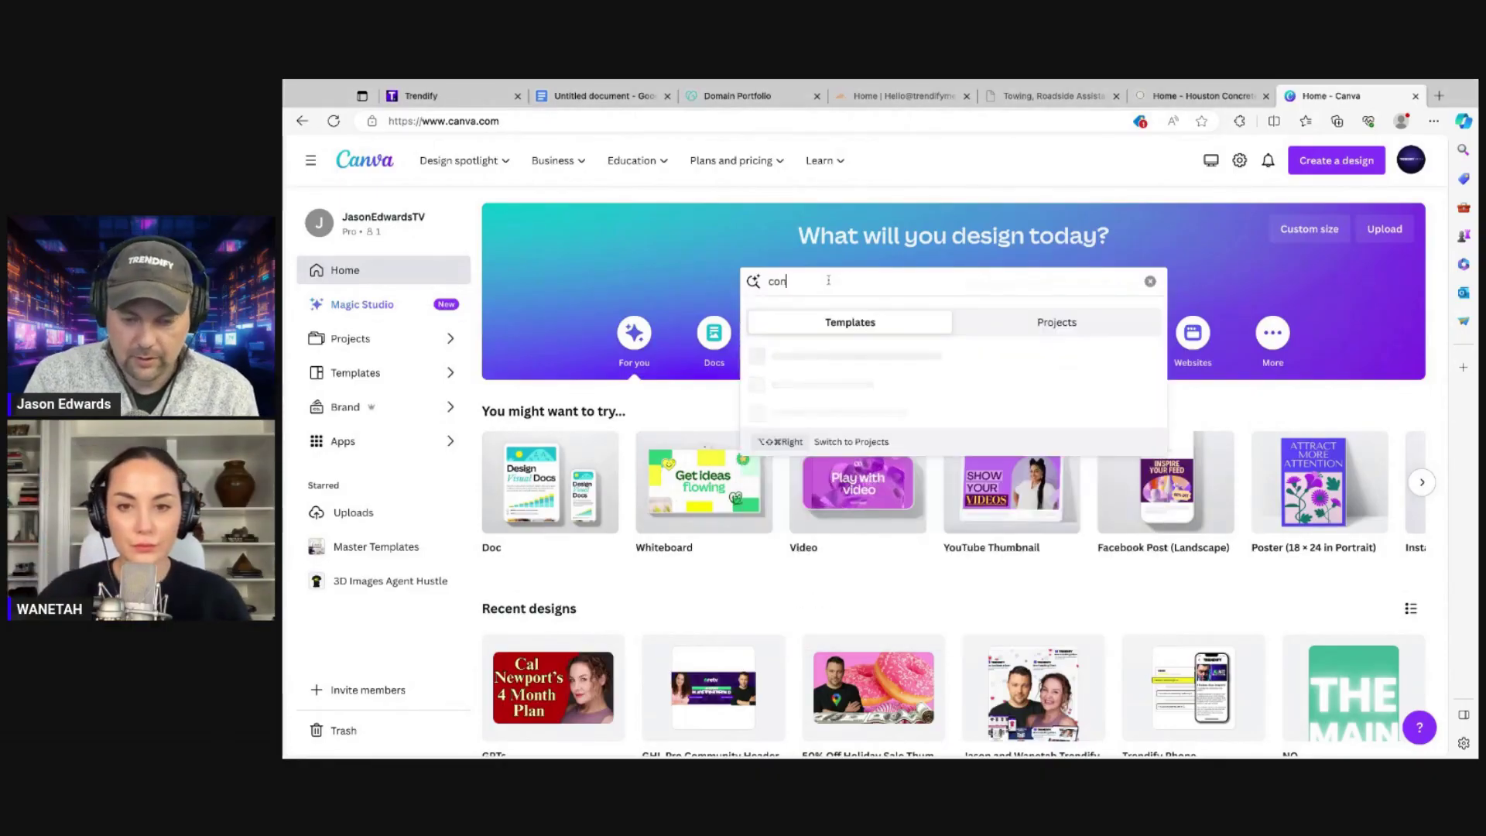
pyautogui.write('cret logo')
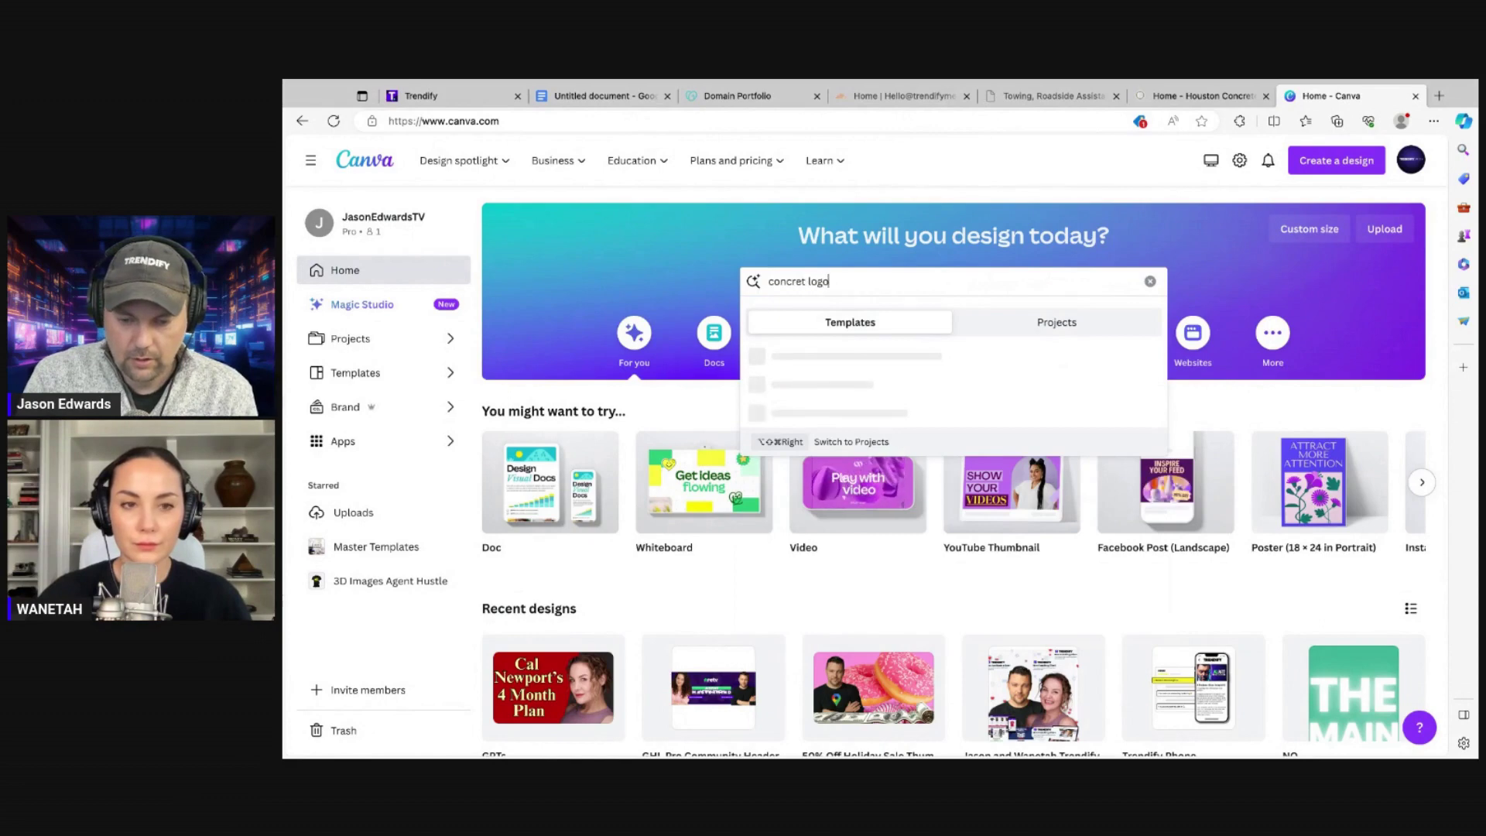
pyautogui.press('Return')
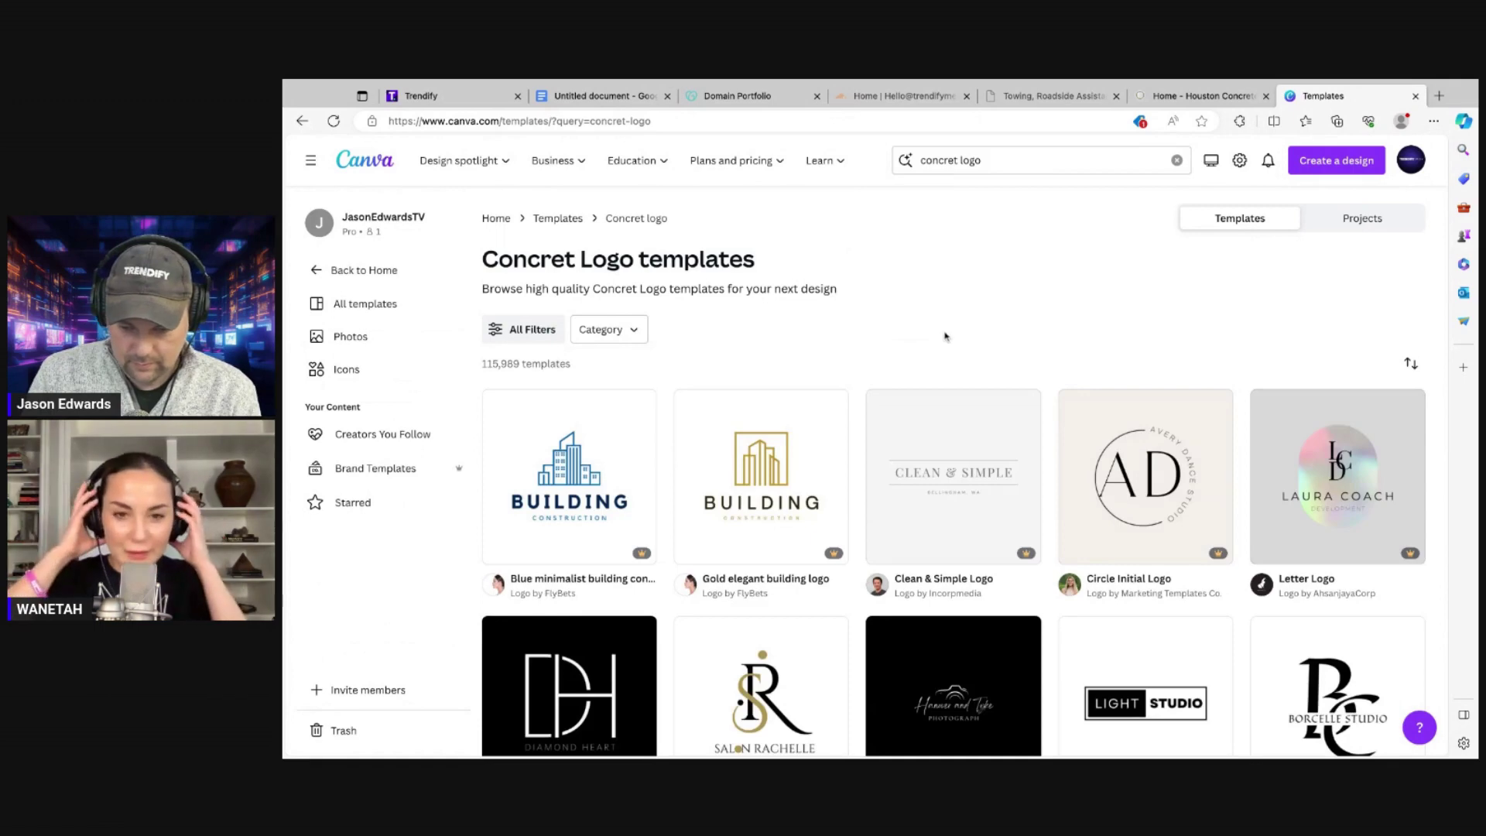
pyautogui.scroll(-1, 945, 334)
pyautogui.scroll(-1, 945, 335)
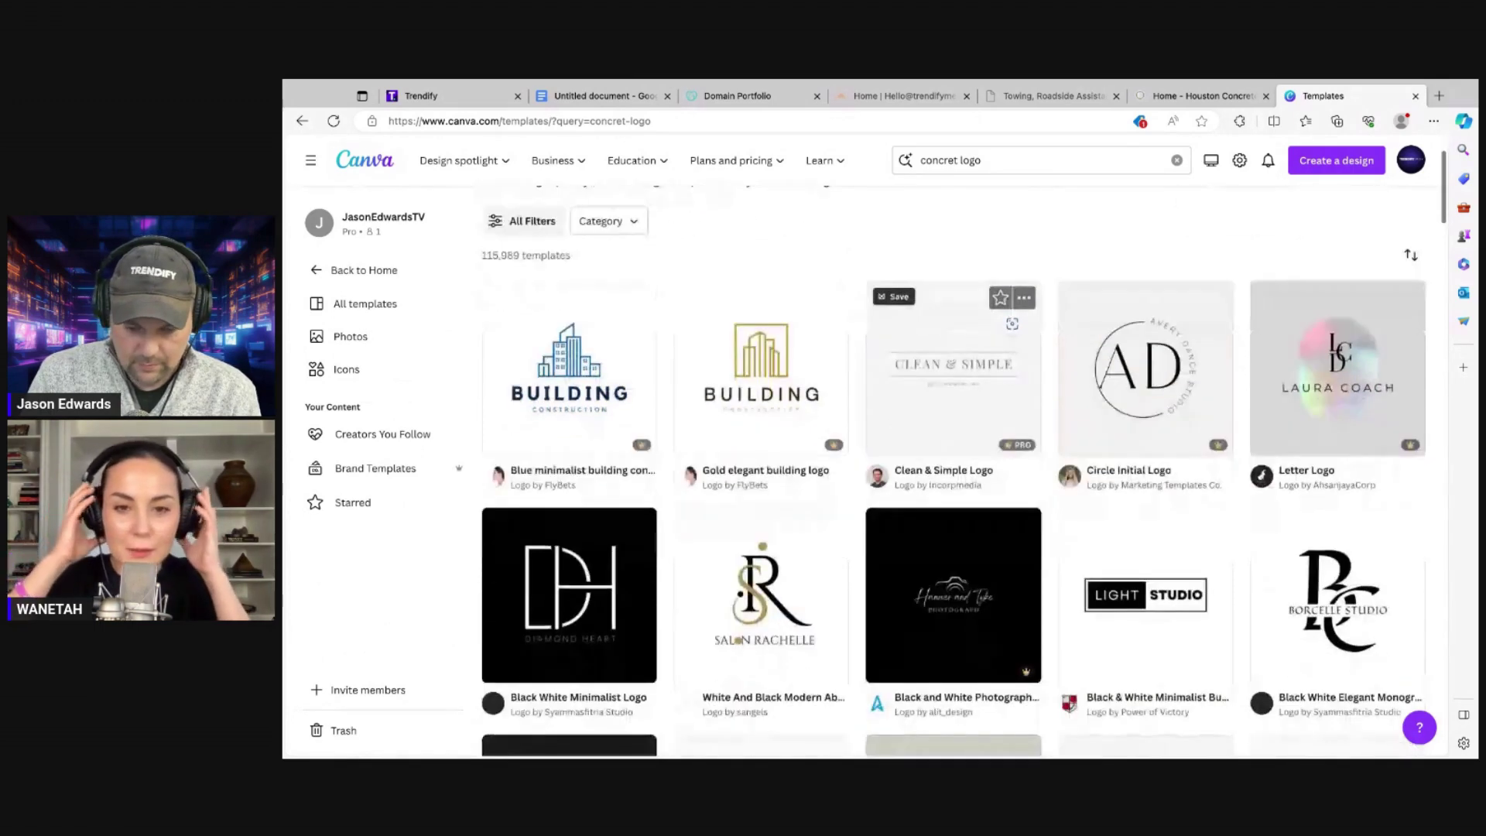
pyautogui.scroll(-3, 945, 334)
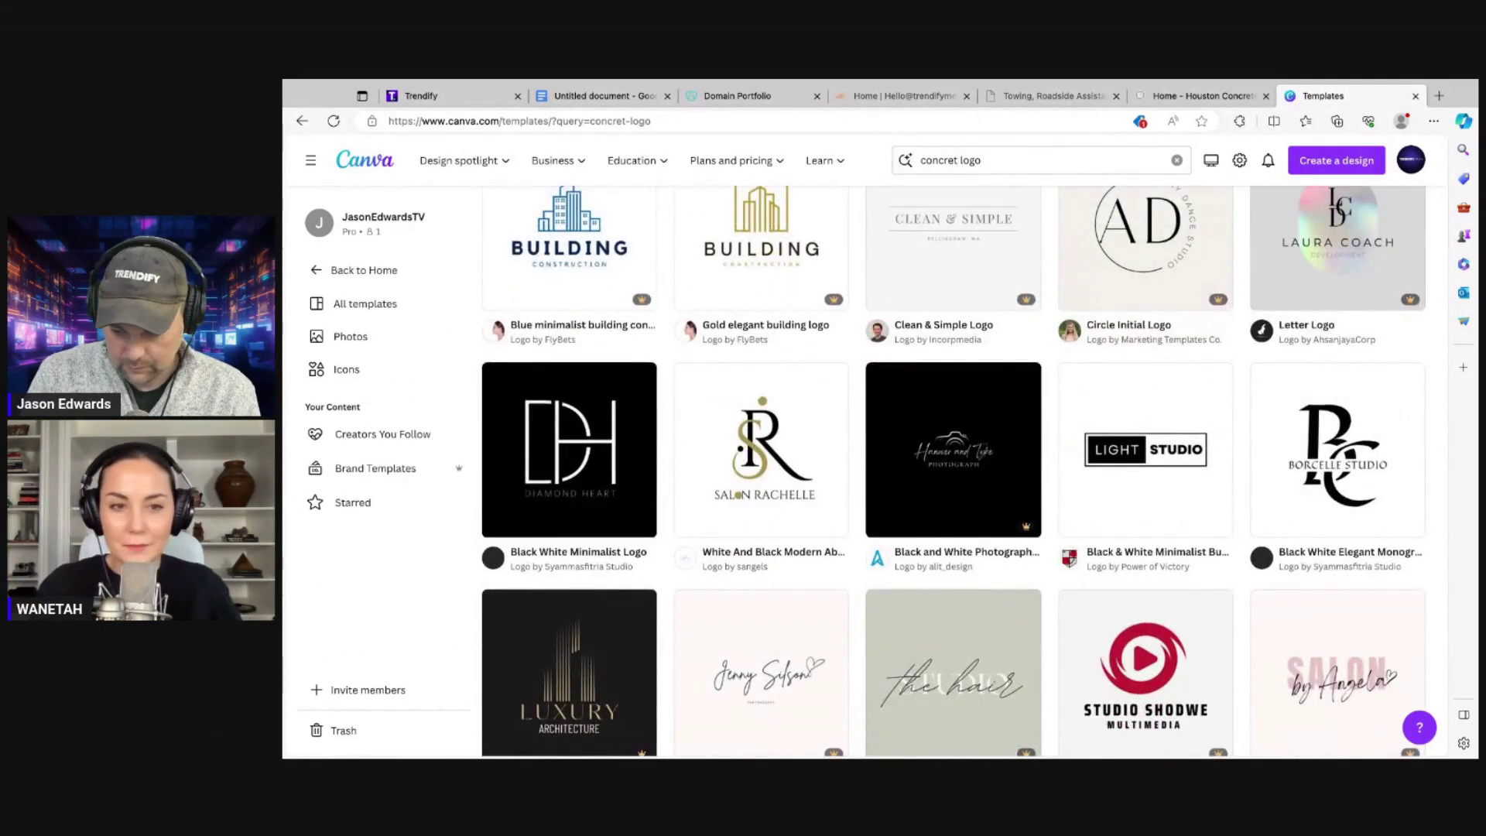
pyautogui.scroll(-2, 1012, 315)
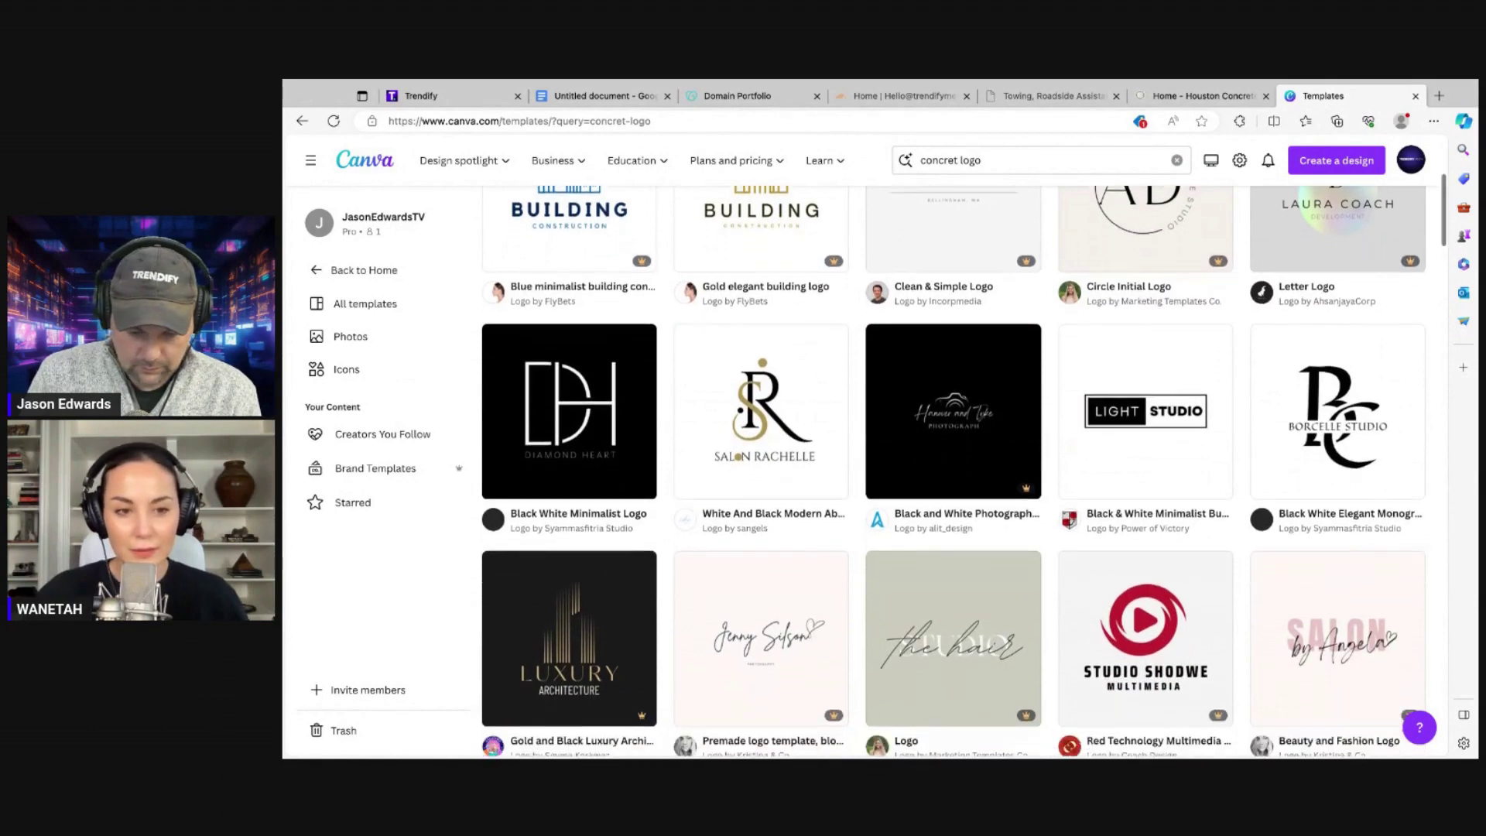
pyautogui.scroll(-5, 1012, 315)
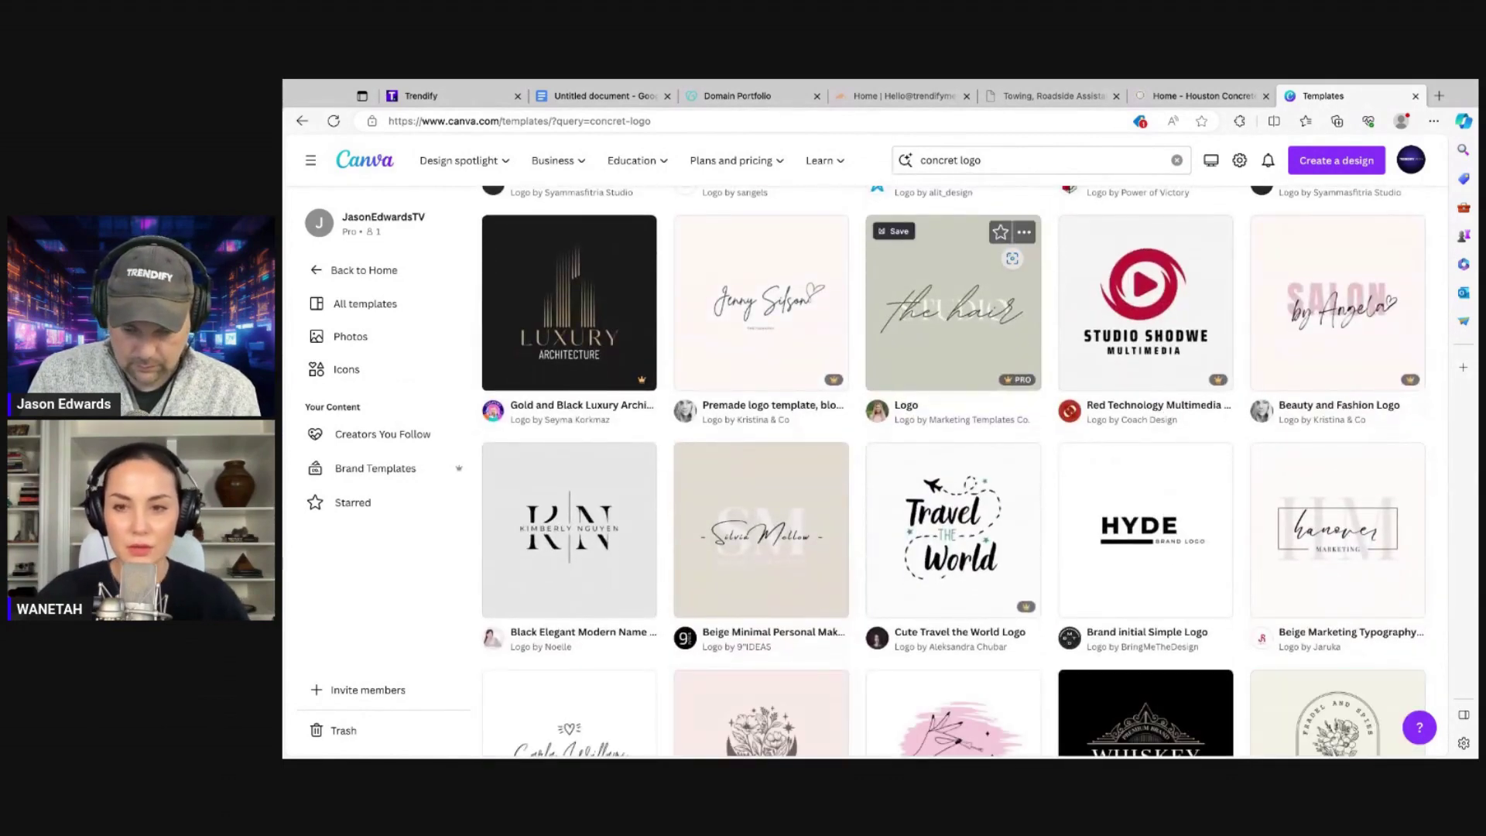
pyautogui.scroll(6, 1011, 316)
pyautogui.click(1156, 96)
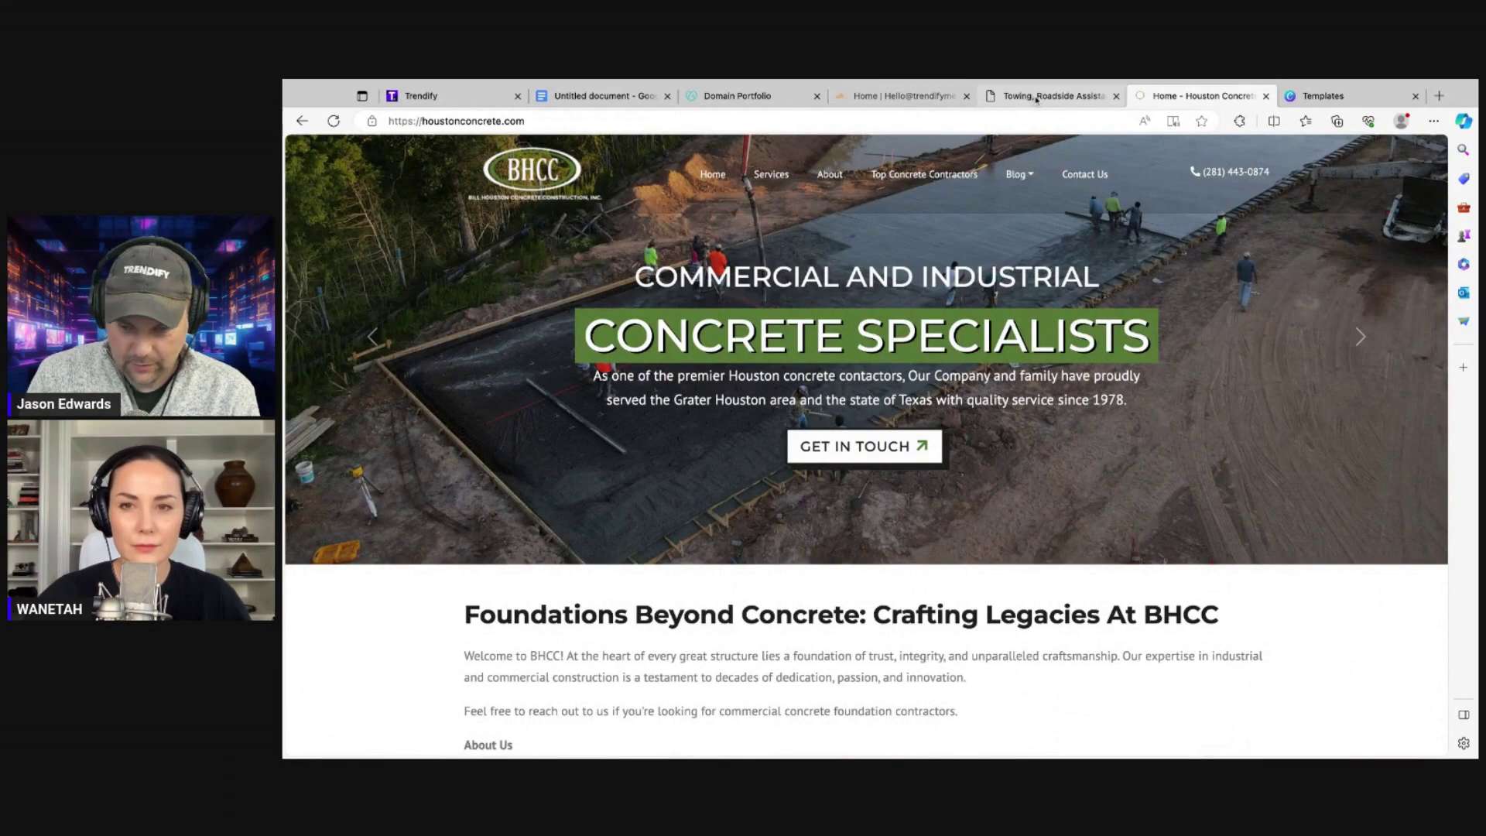
pyautogui.click(1310, 99)
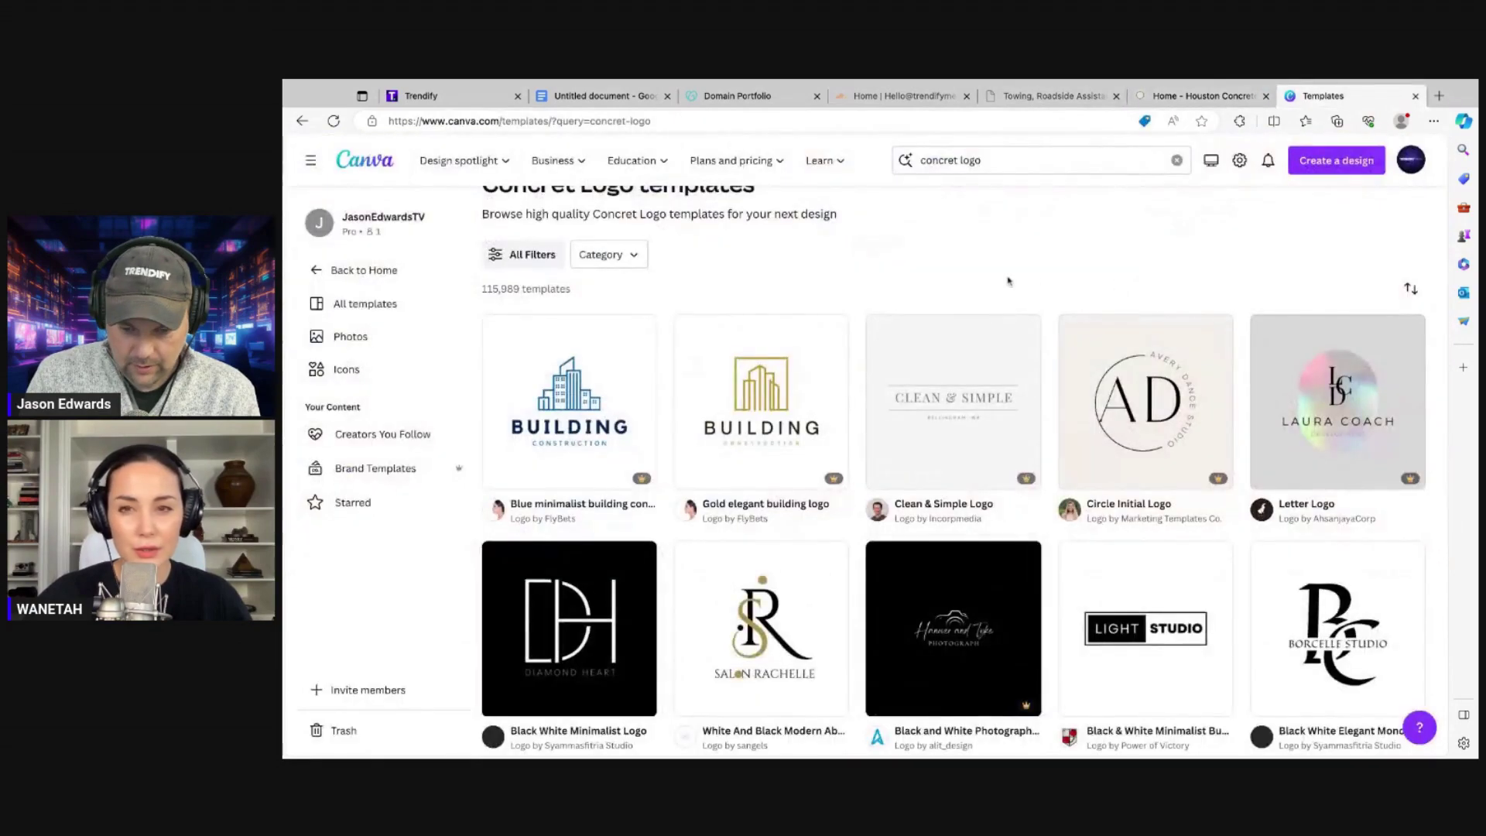
# - Search Canva templates for 'construction logo' and scroll the results
pyautogui.click(944, 158)
pyautogui.write('c')
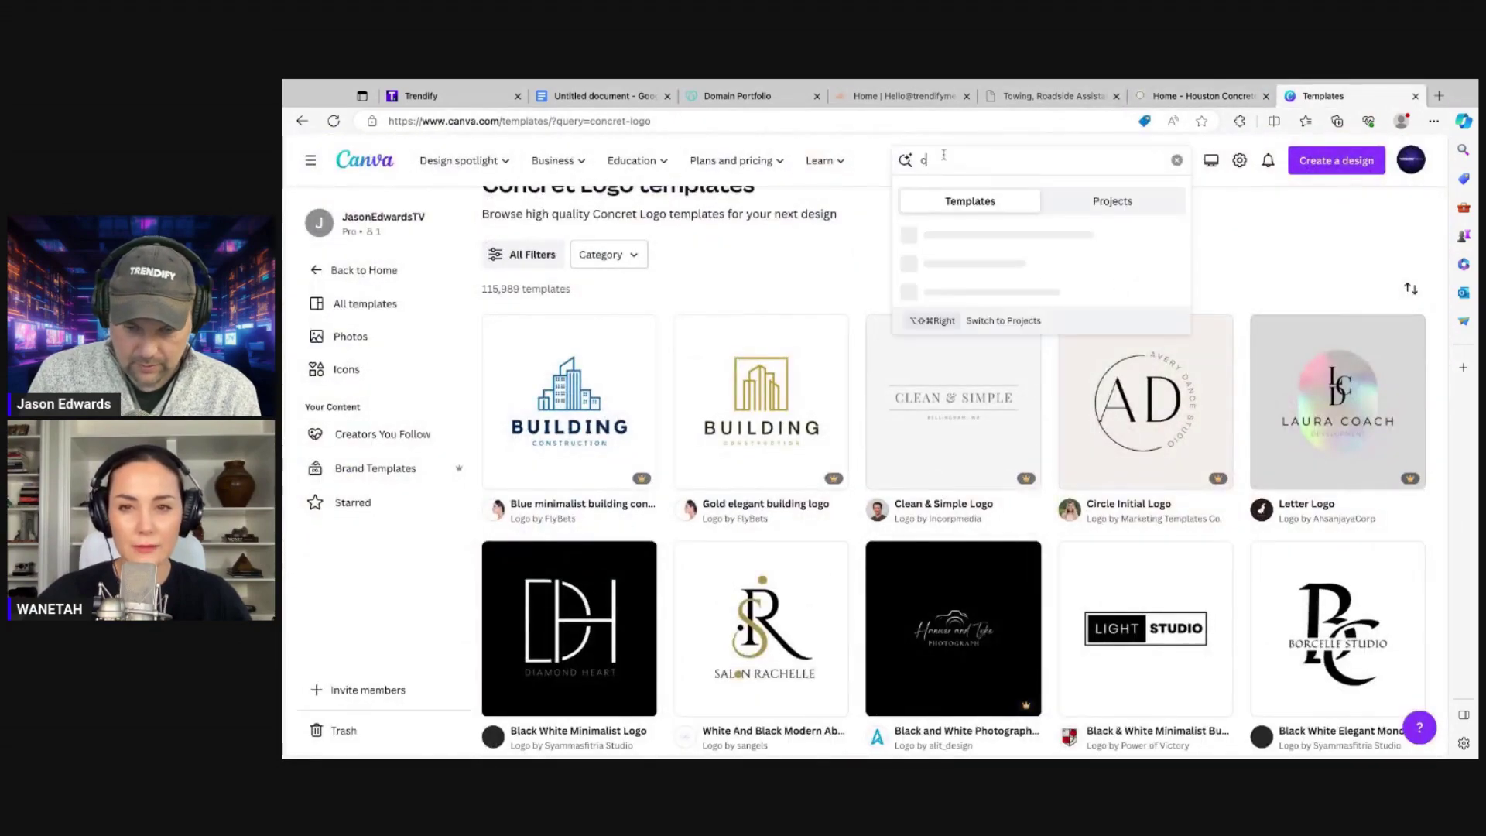
pyautogui.write('onstruction')
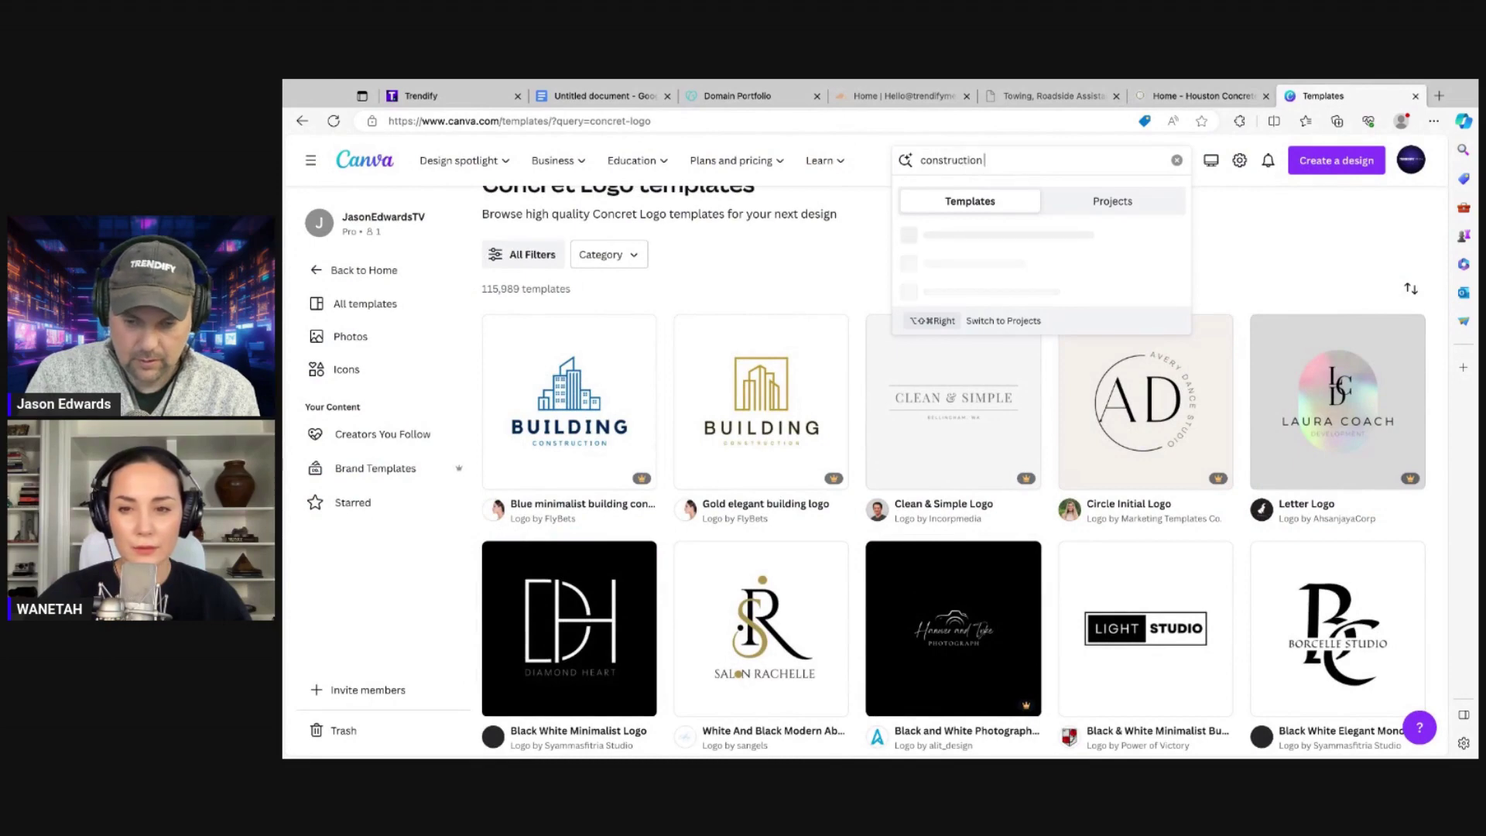
pyautogui.write(' logo')
pyautogui.press('Return')
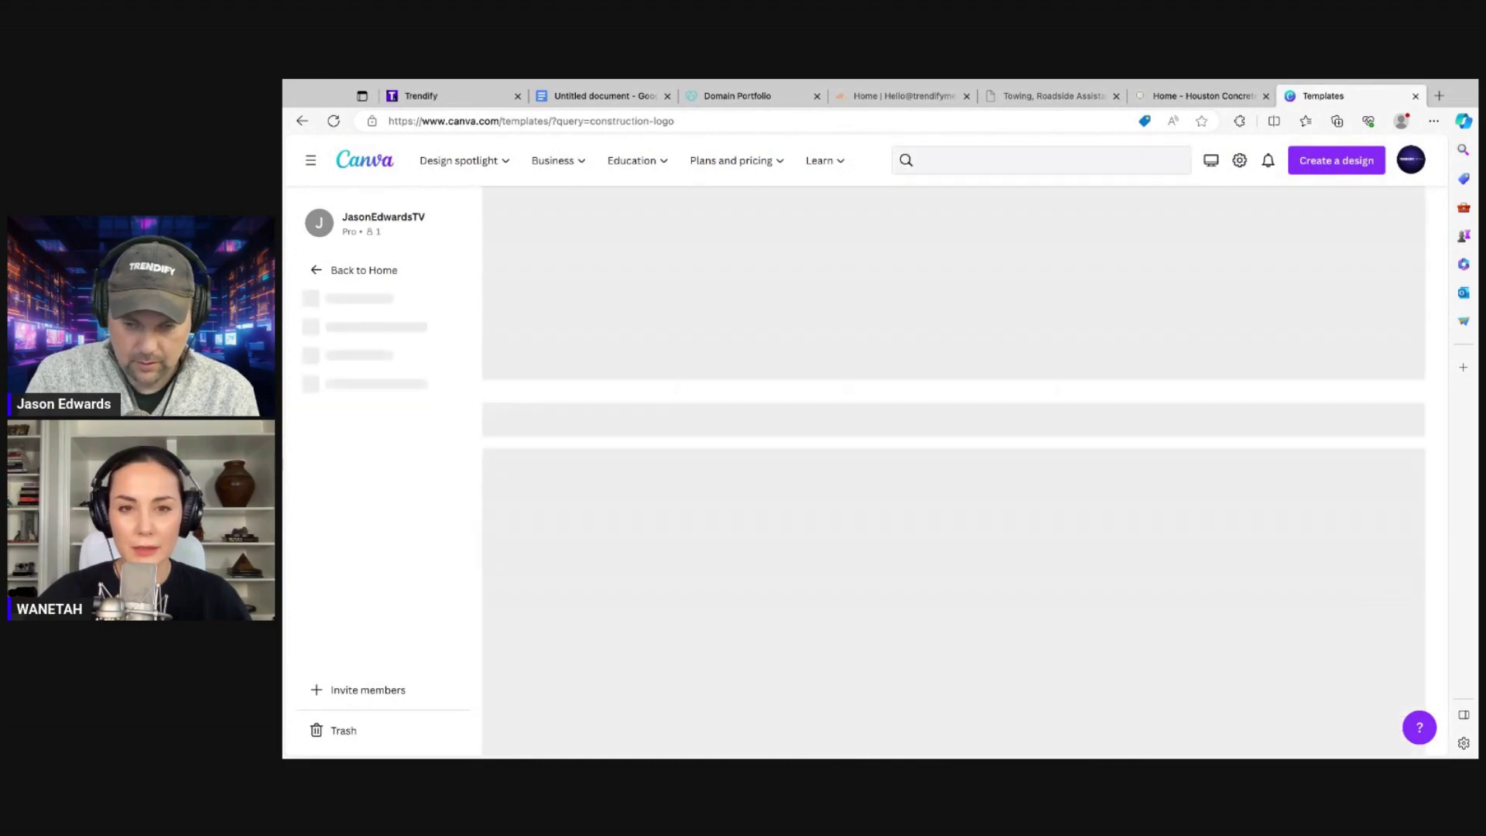
pyautogui.scroll(-1, 942, 360)
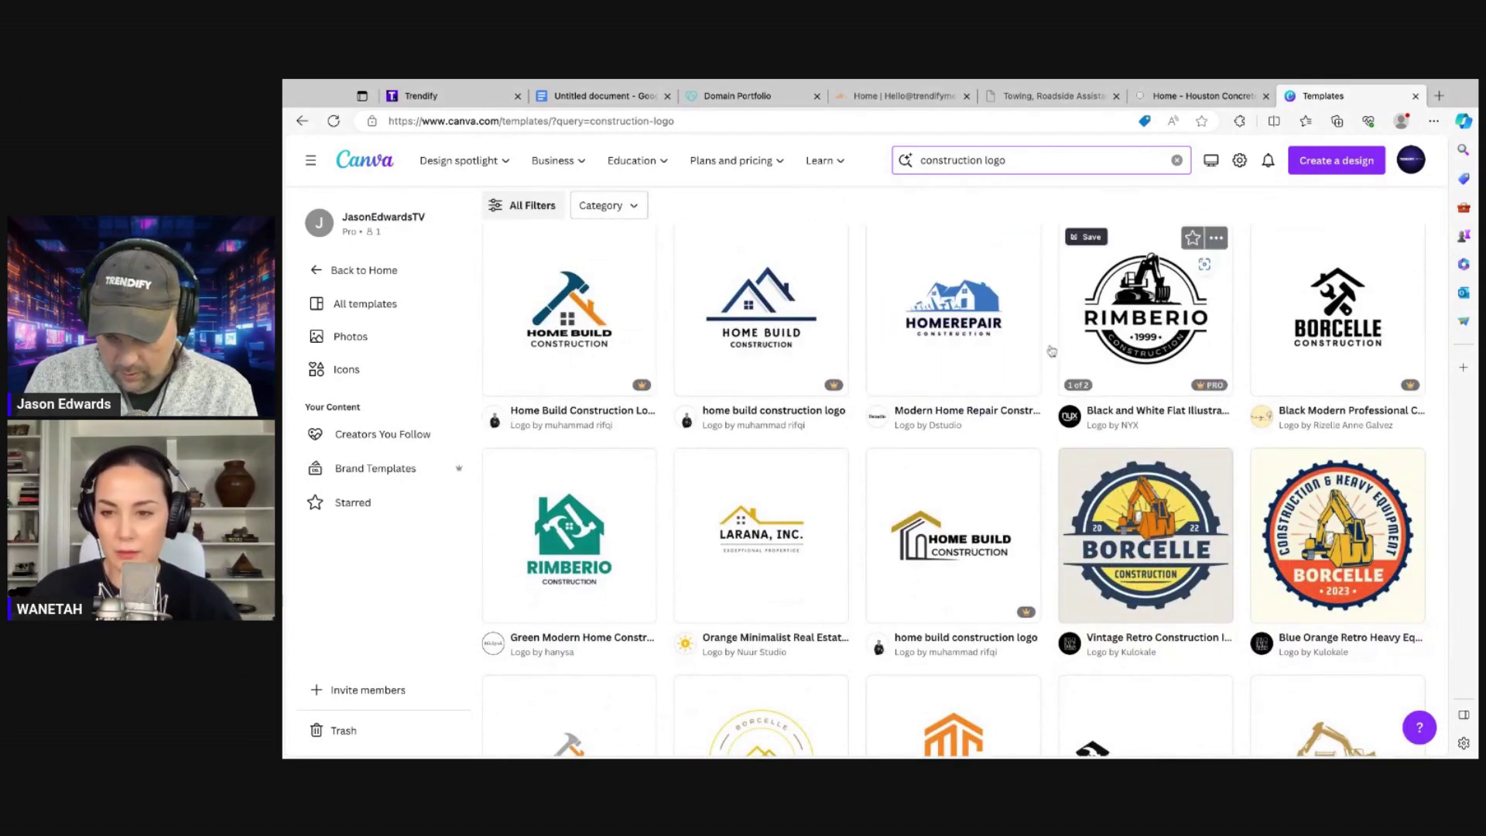
pyautogui.scroll(-1, 949, 405)
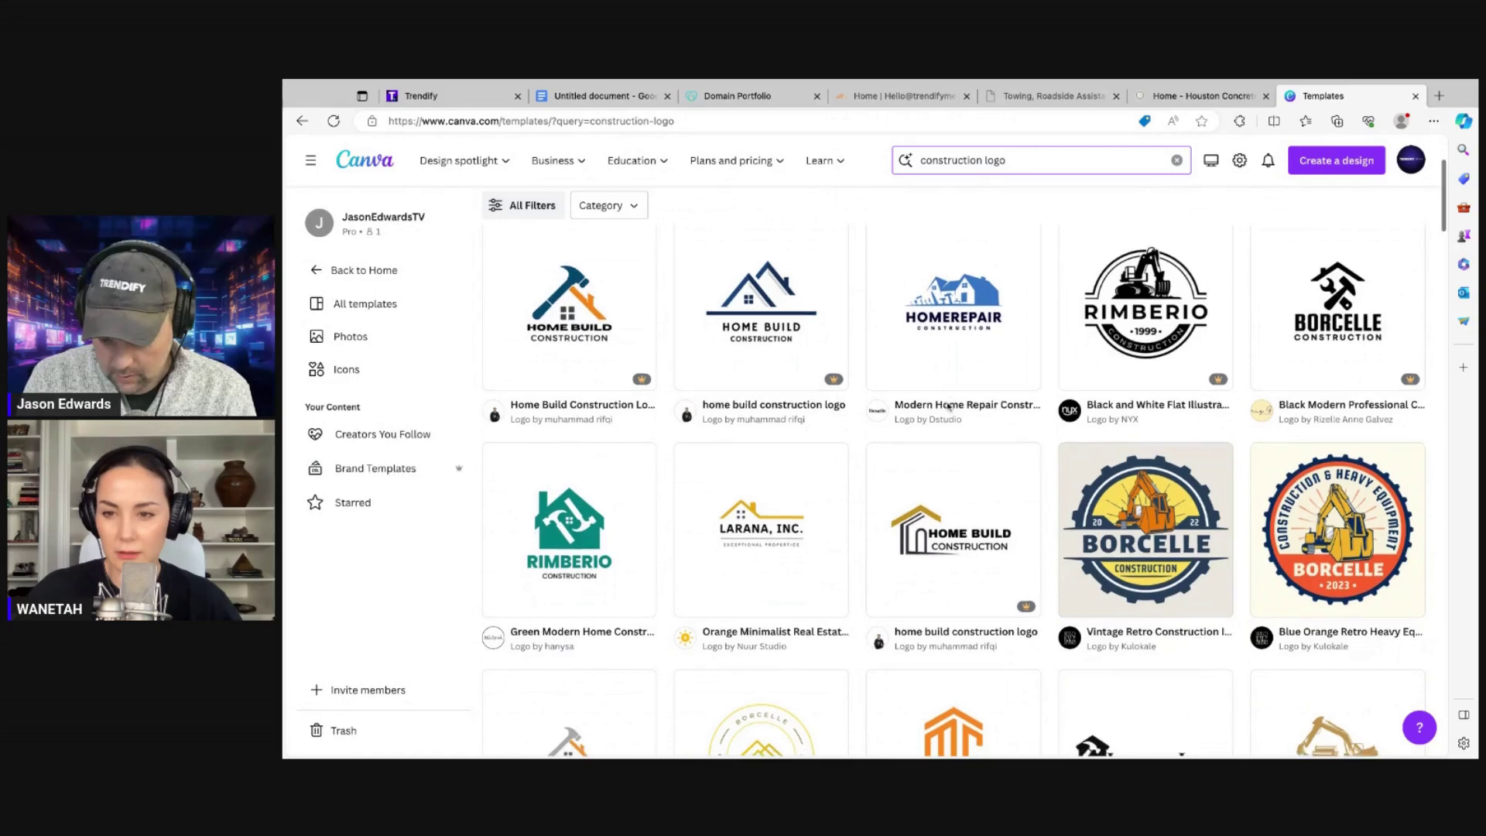
pyautogui.scroll(-2, 949, 405)
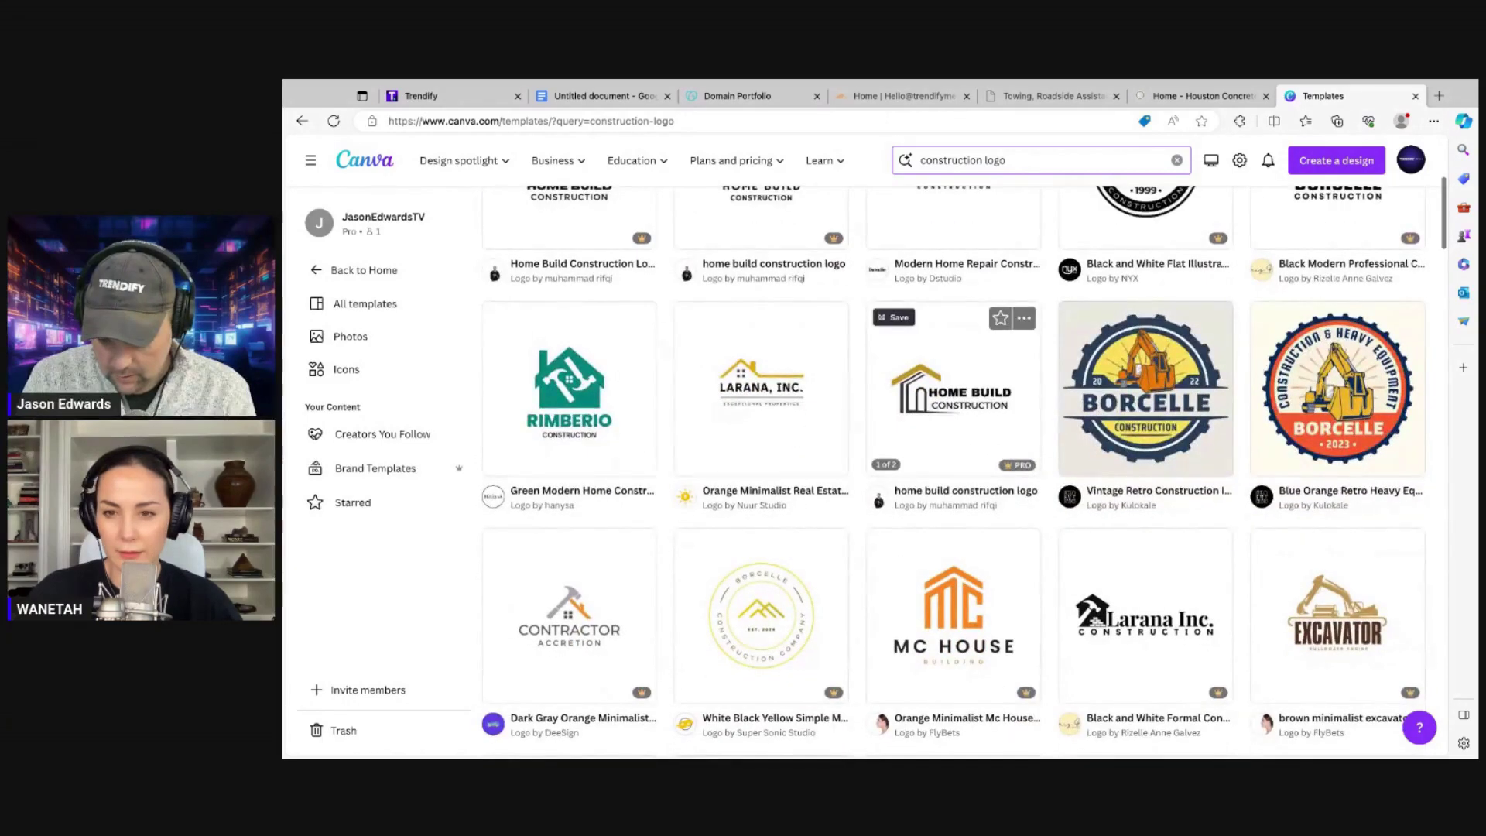
# - Replace the query with 'dumptruck logo' and run that search
pyautogui.doubleClick(972, 160)
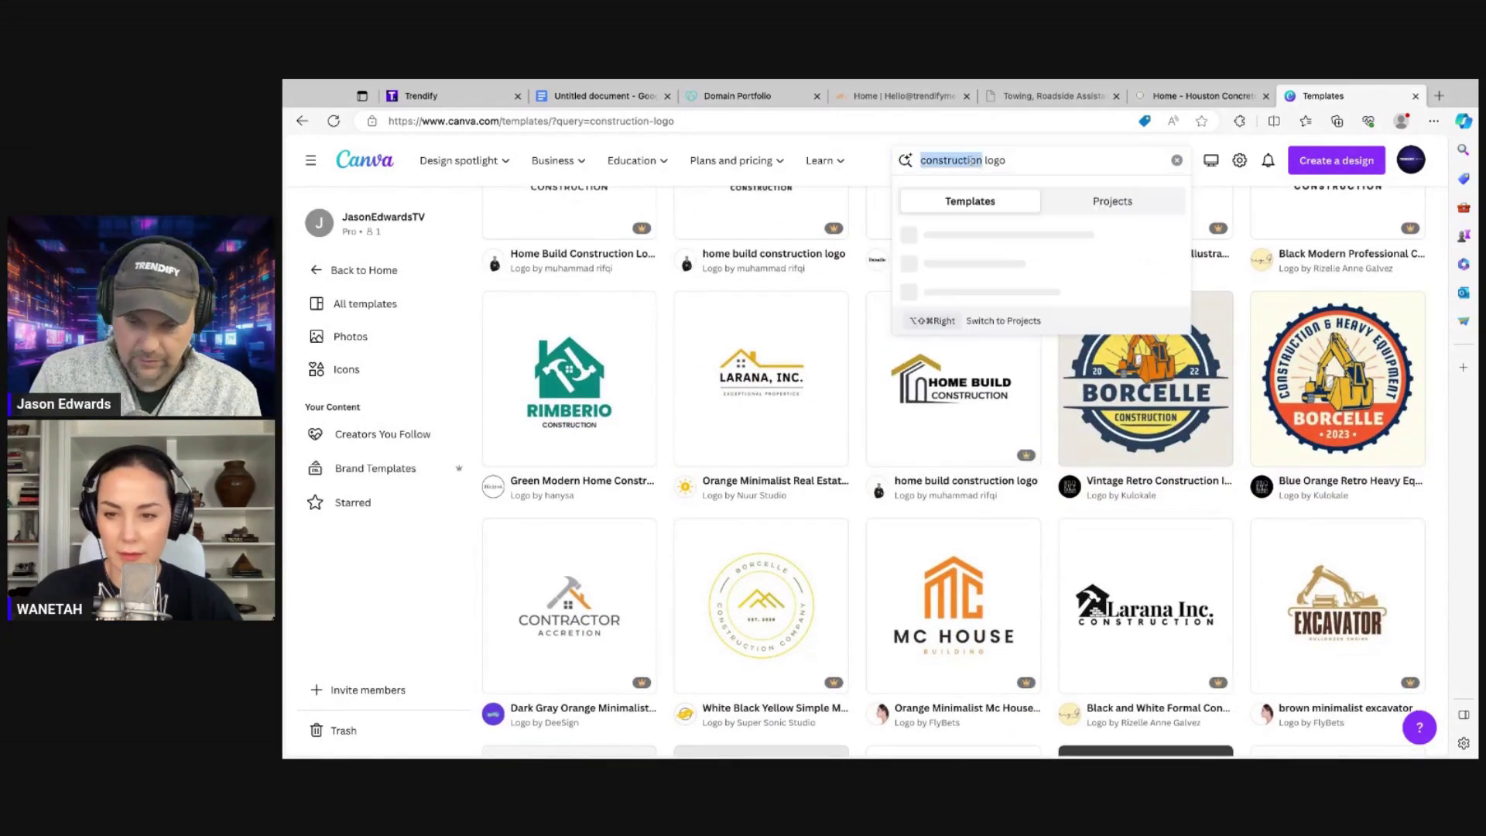
pyautogui.press('super+a')
pyautogui.write('dumb')
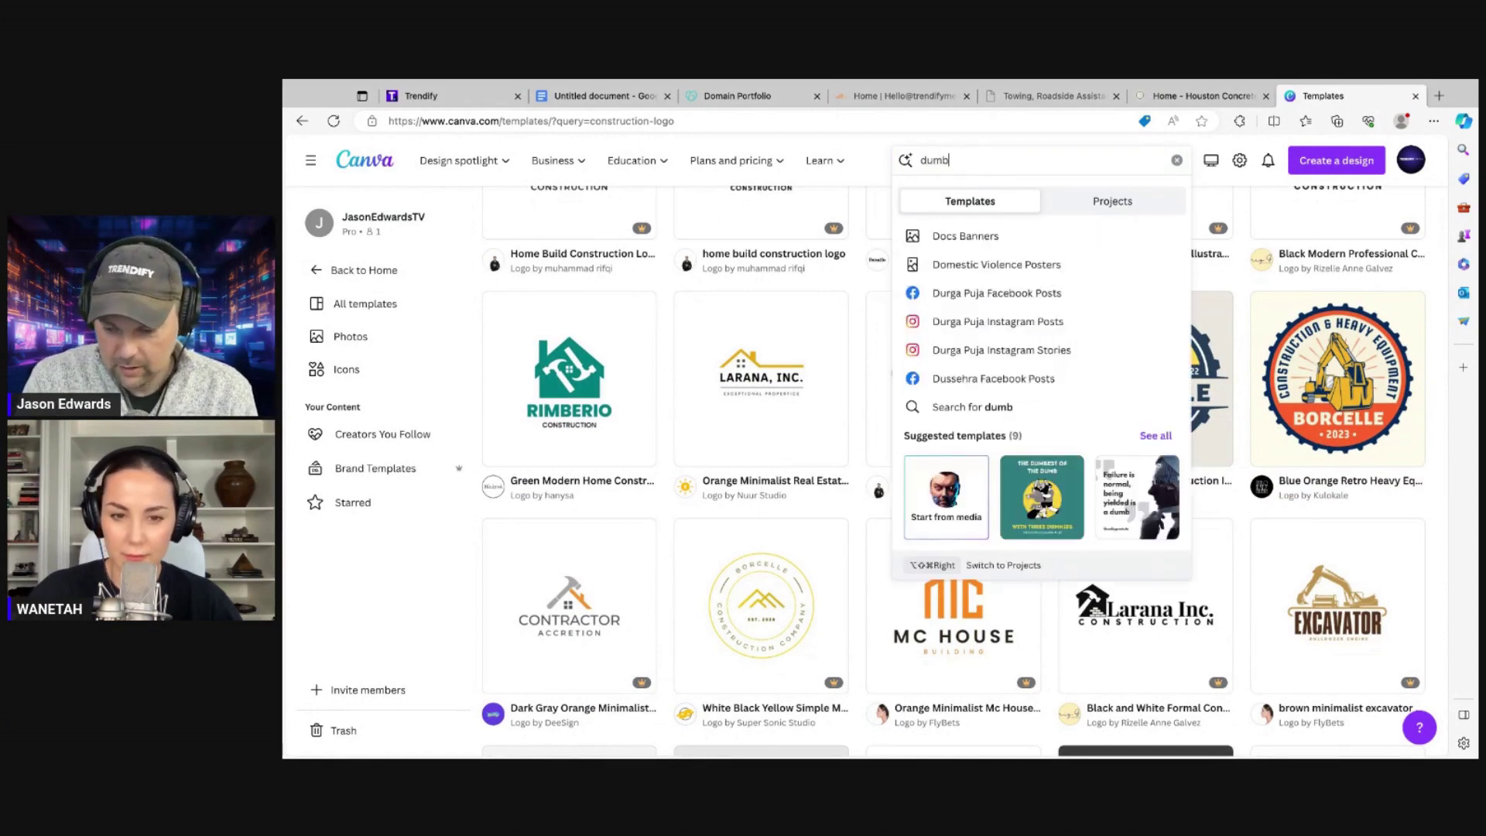
pyautogui.press('BackSpace')
pyautogui.write('pt')
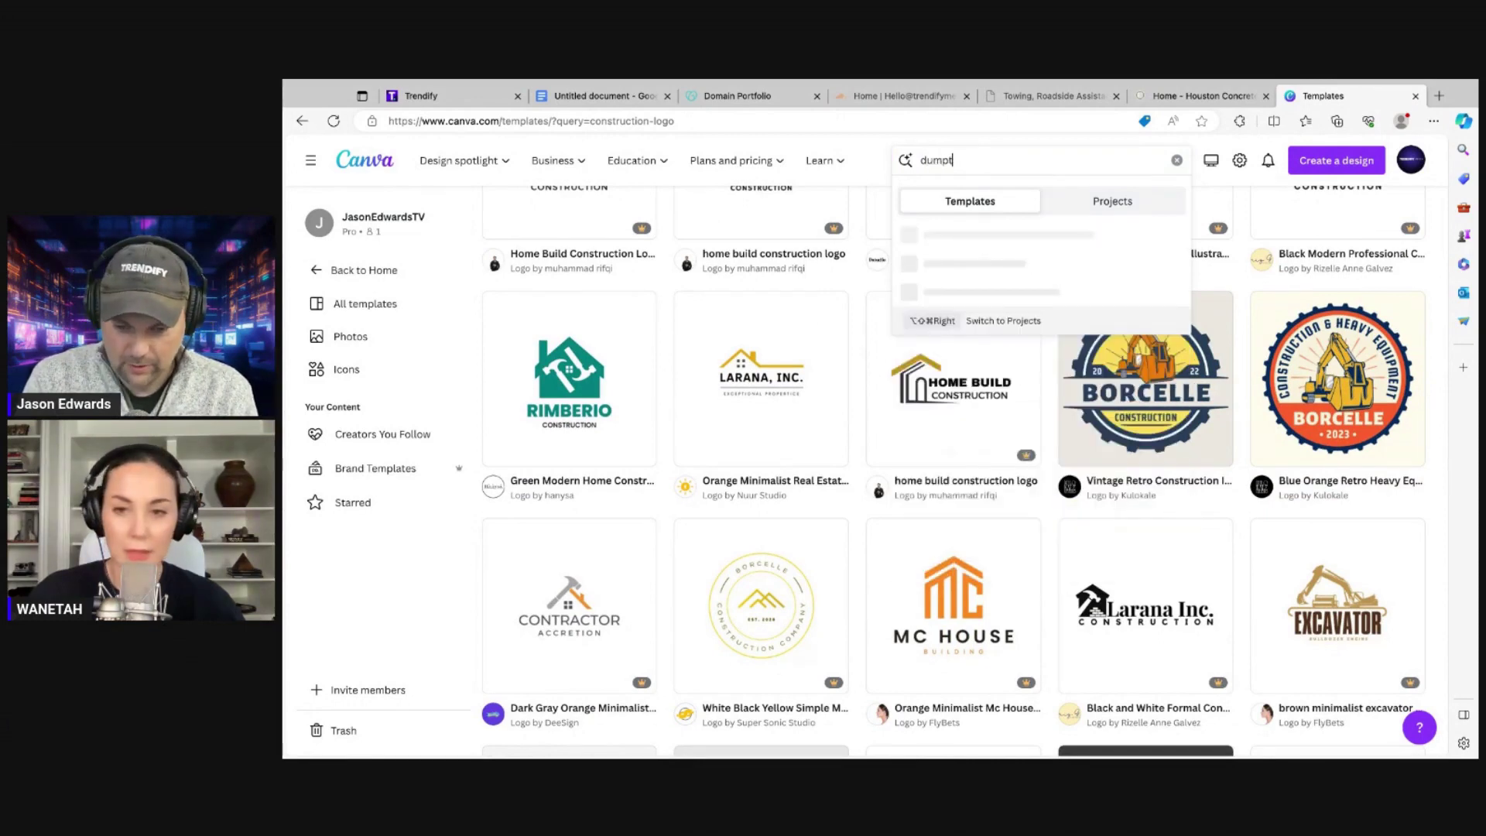
pyautogui.write('ruck logo')
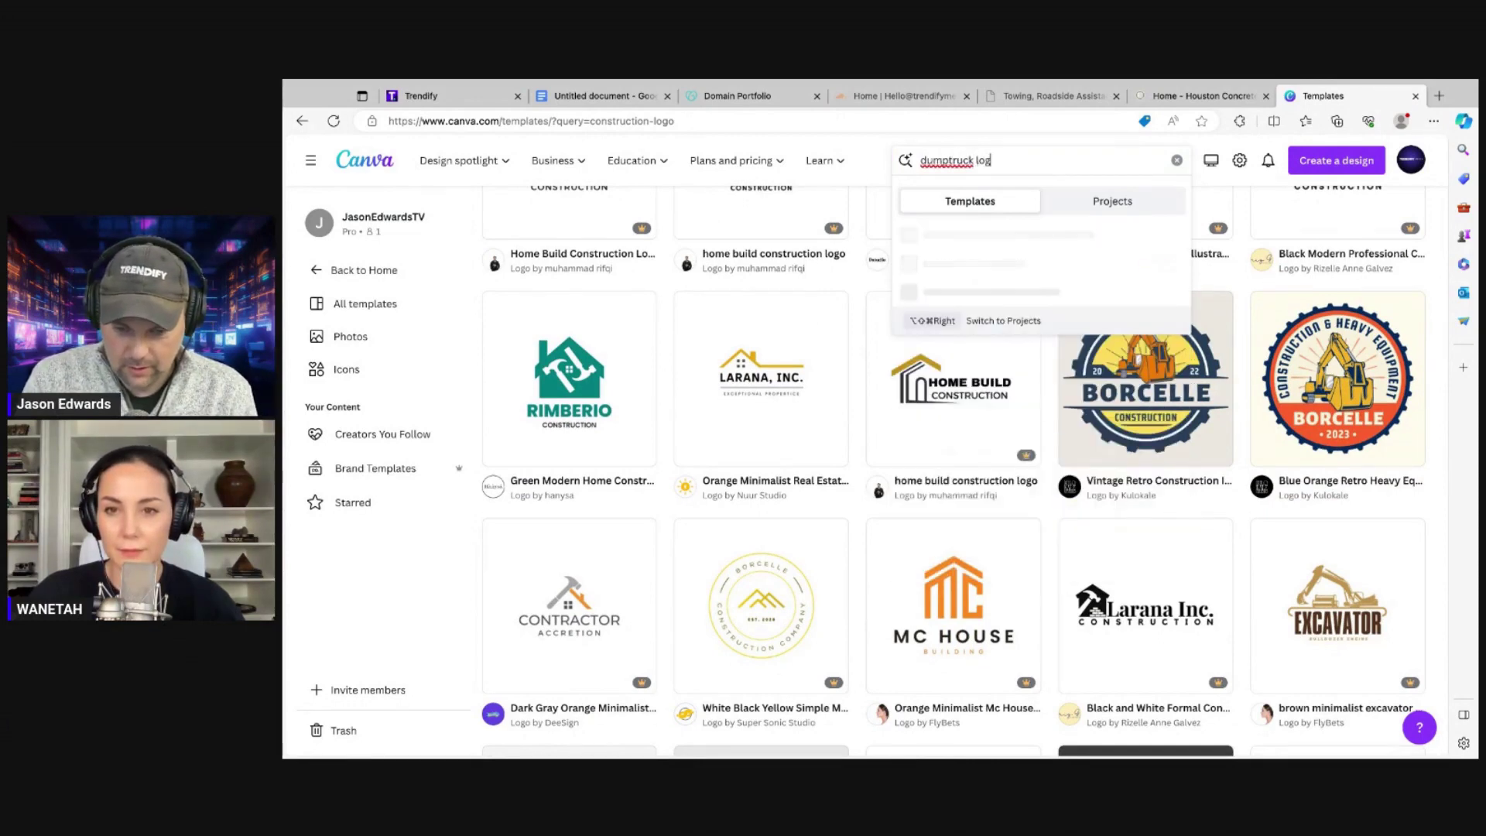
pyautogui.press('Return')
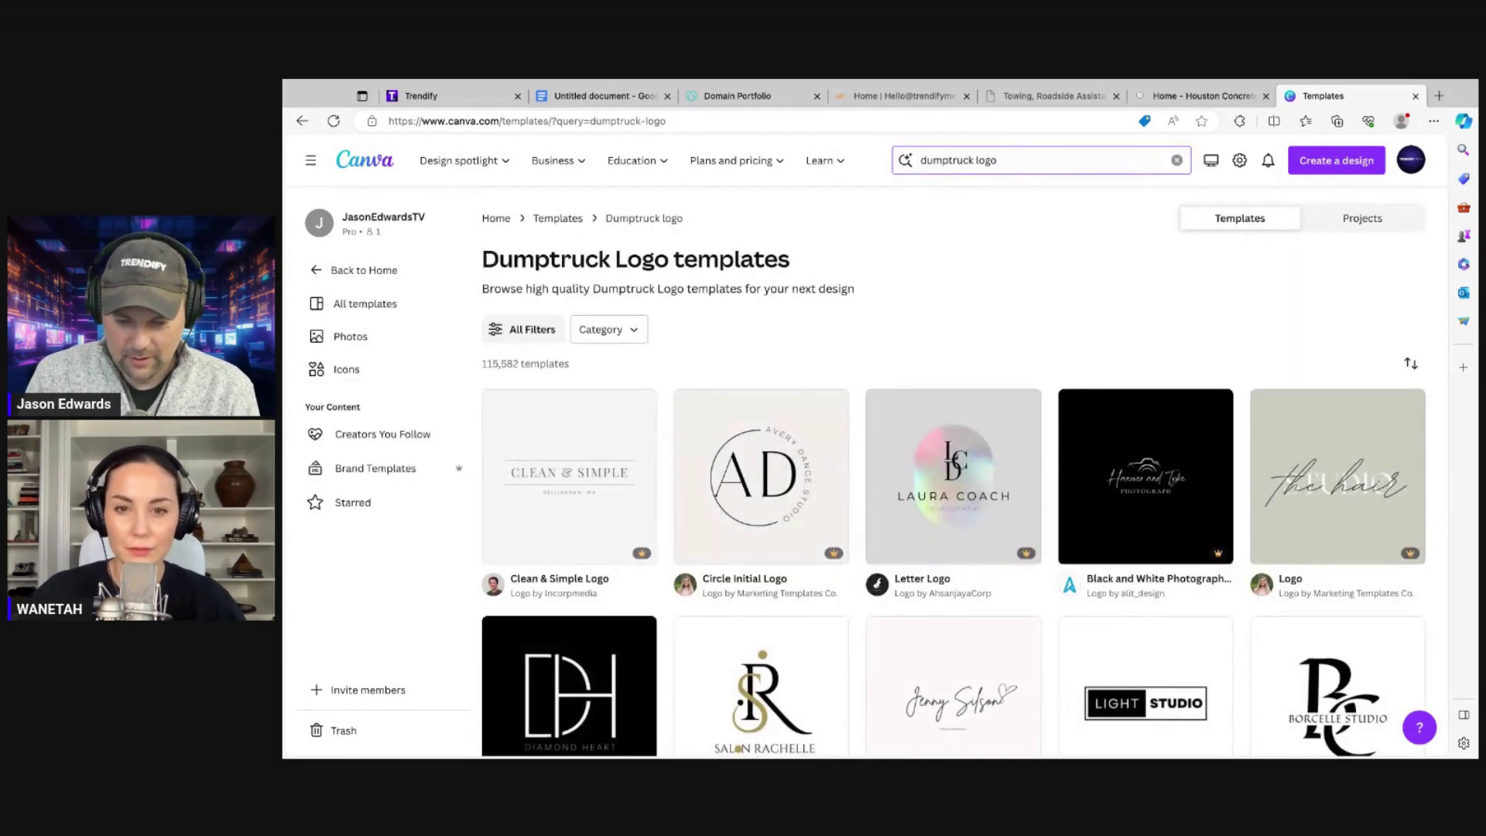
# - Switch the search back to construction logo templates, showing 130,617 results
pyautogui.click(947, 167)
pyautogui.press('super+a')
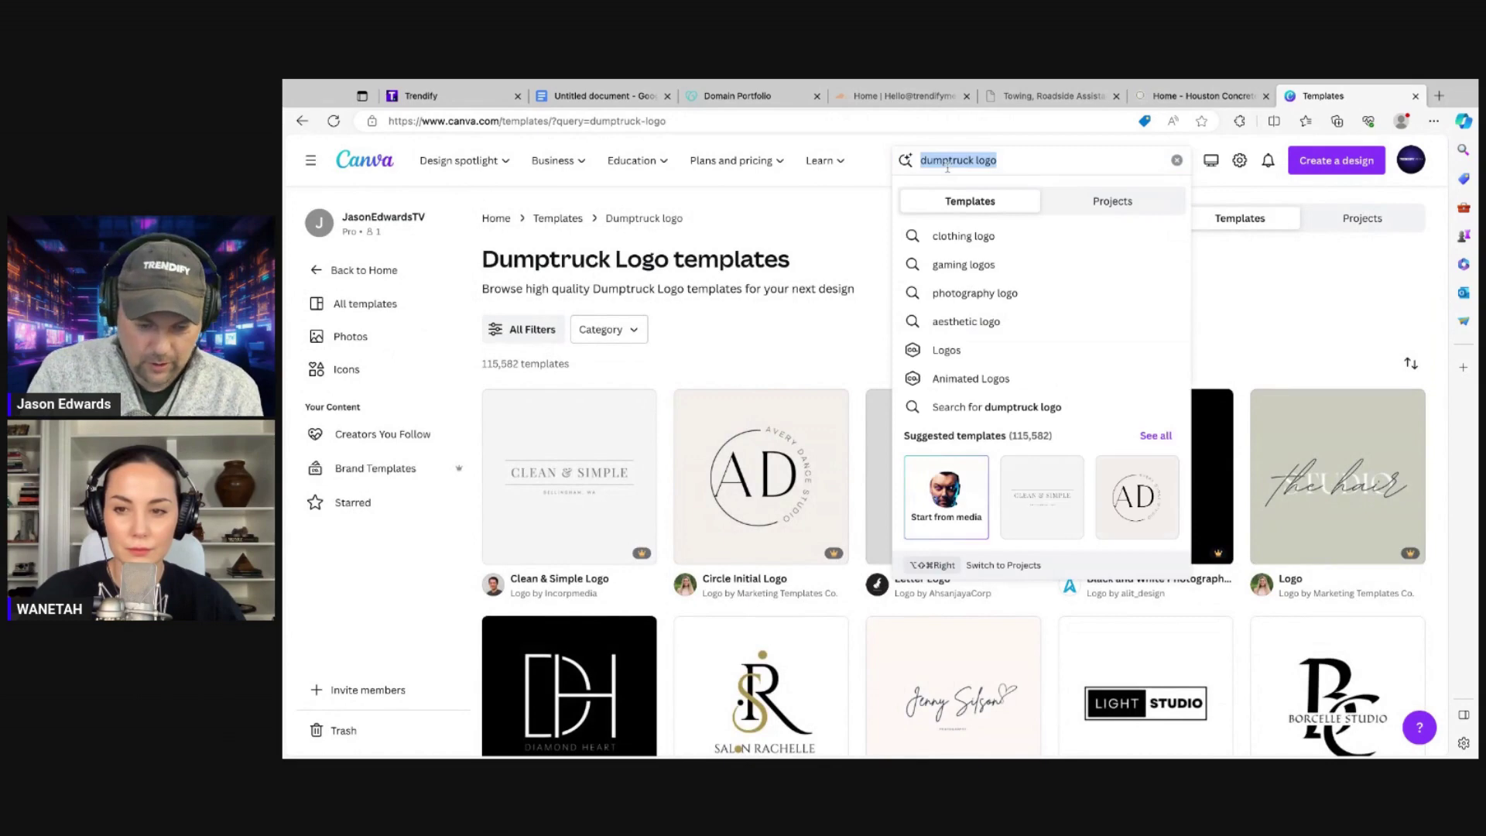
pyautogui.write('don')
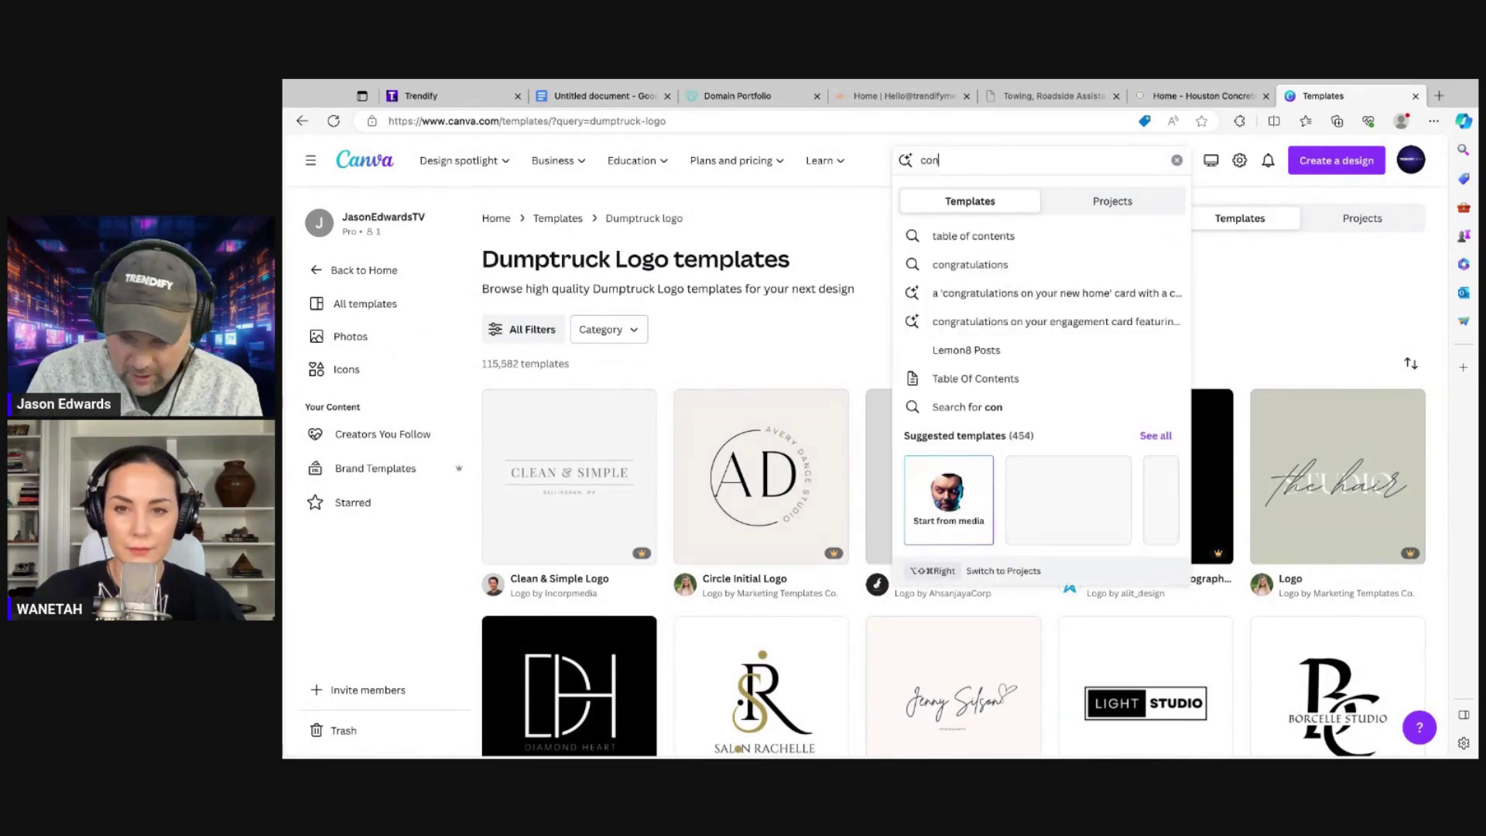
pyautogui.write('struct')
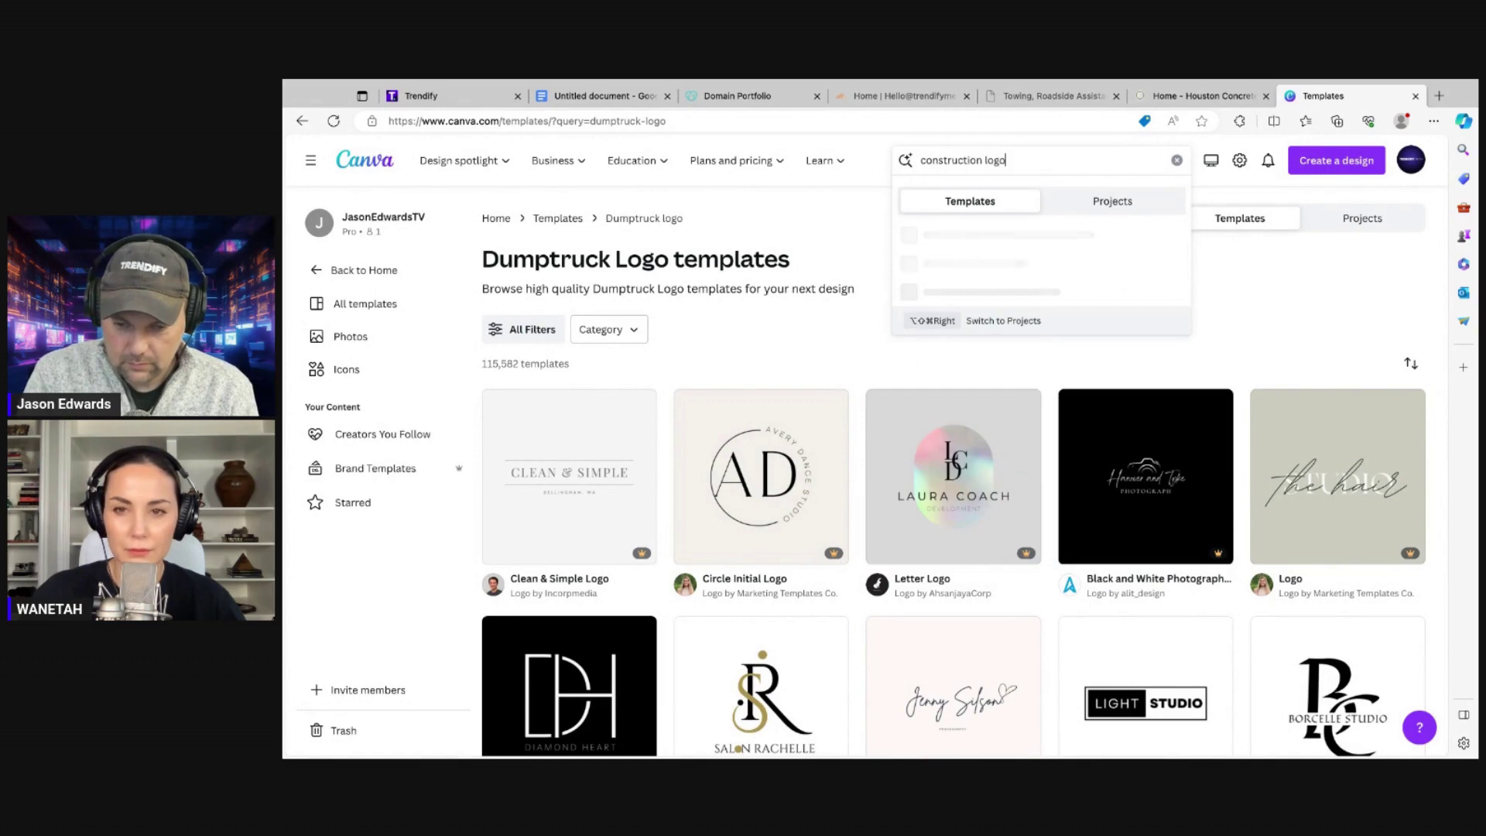
pyautogui.write('ion logo')
pyautogui.press('Return')
# - Preview the black-and-white Rimberio excavator construction logo template (500 × 500 px)
pyautogui.scroll(-2, 1198, 385)
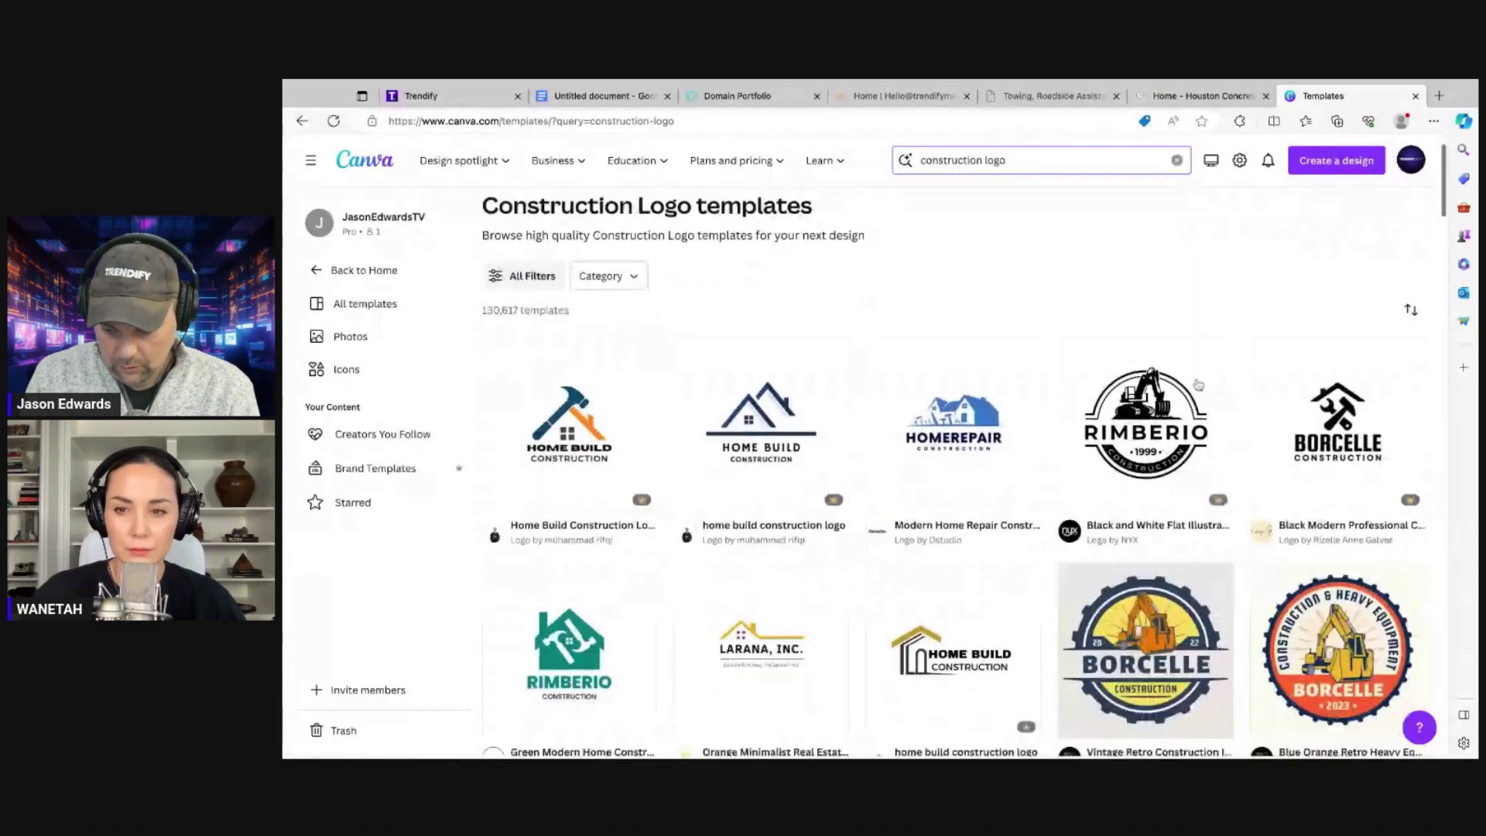
pyautogui.scroll(-2, 1198, 384)
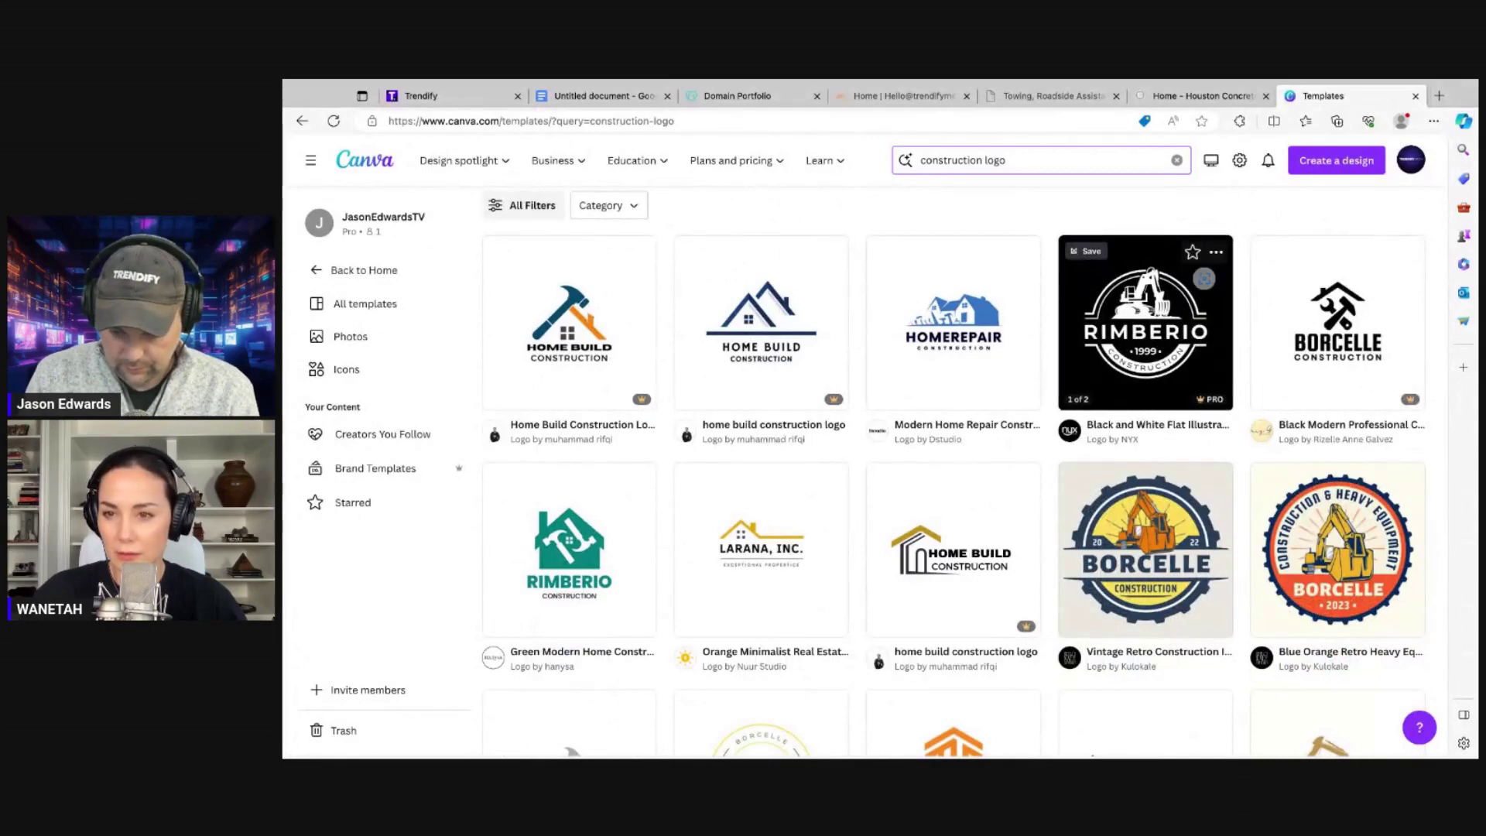
pyautogui.scroll(-5, 1158, 351)
pyautogui.scroll(-2, 1146, 364)
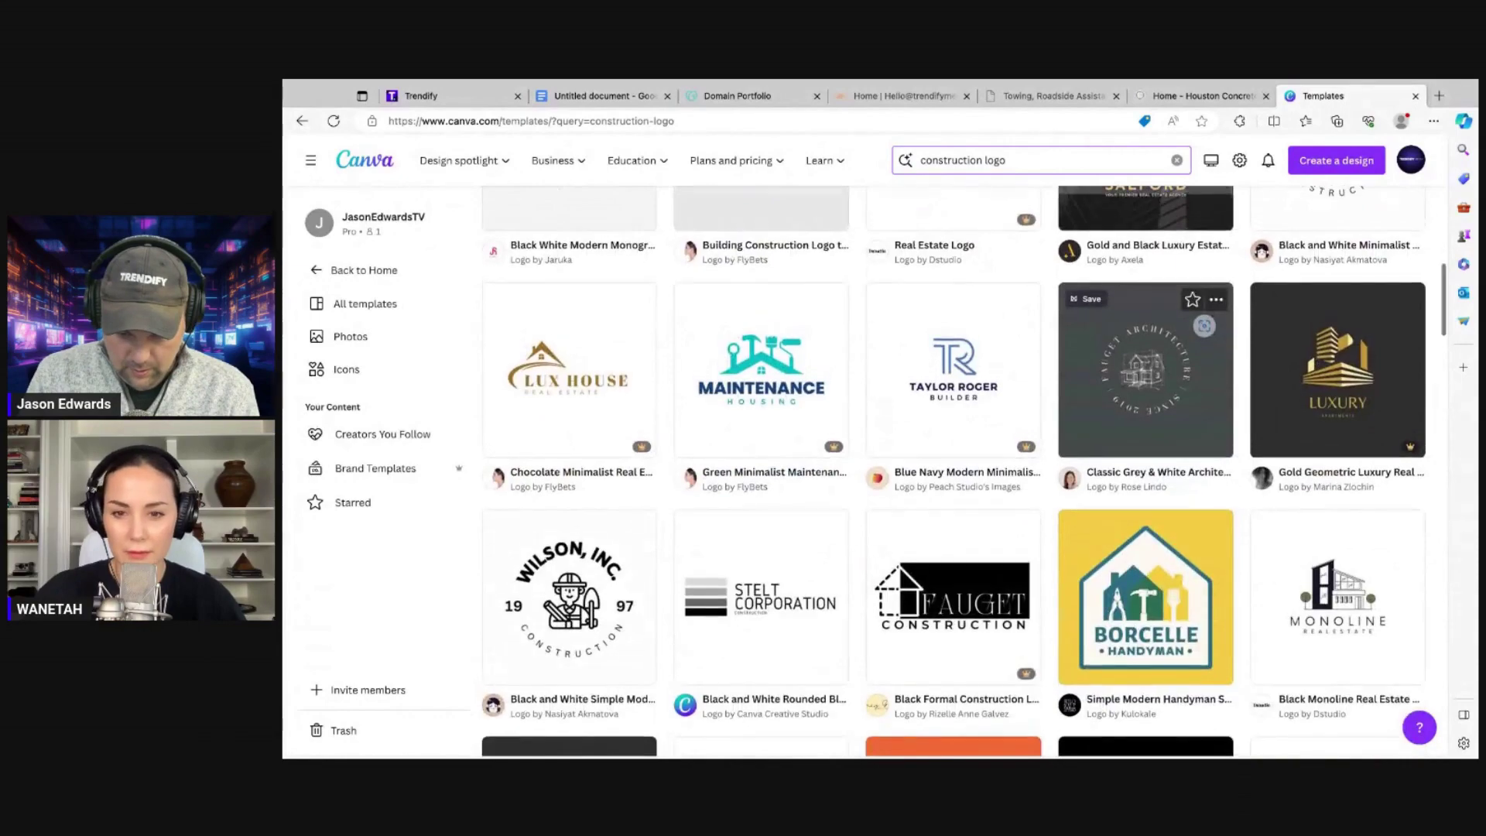
pyautogui.scroll(6, 1145, 372)
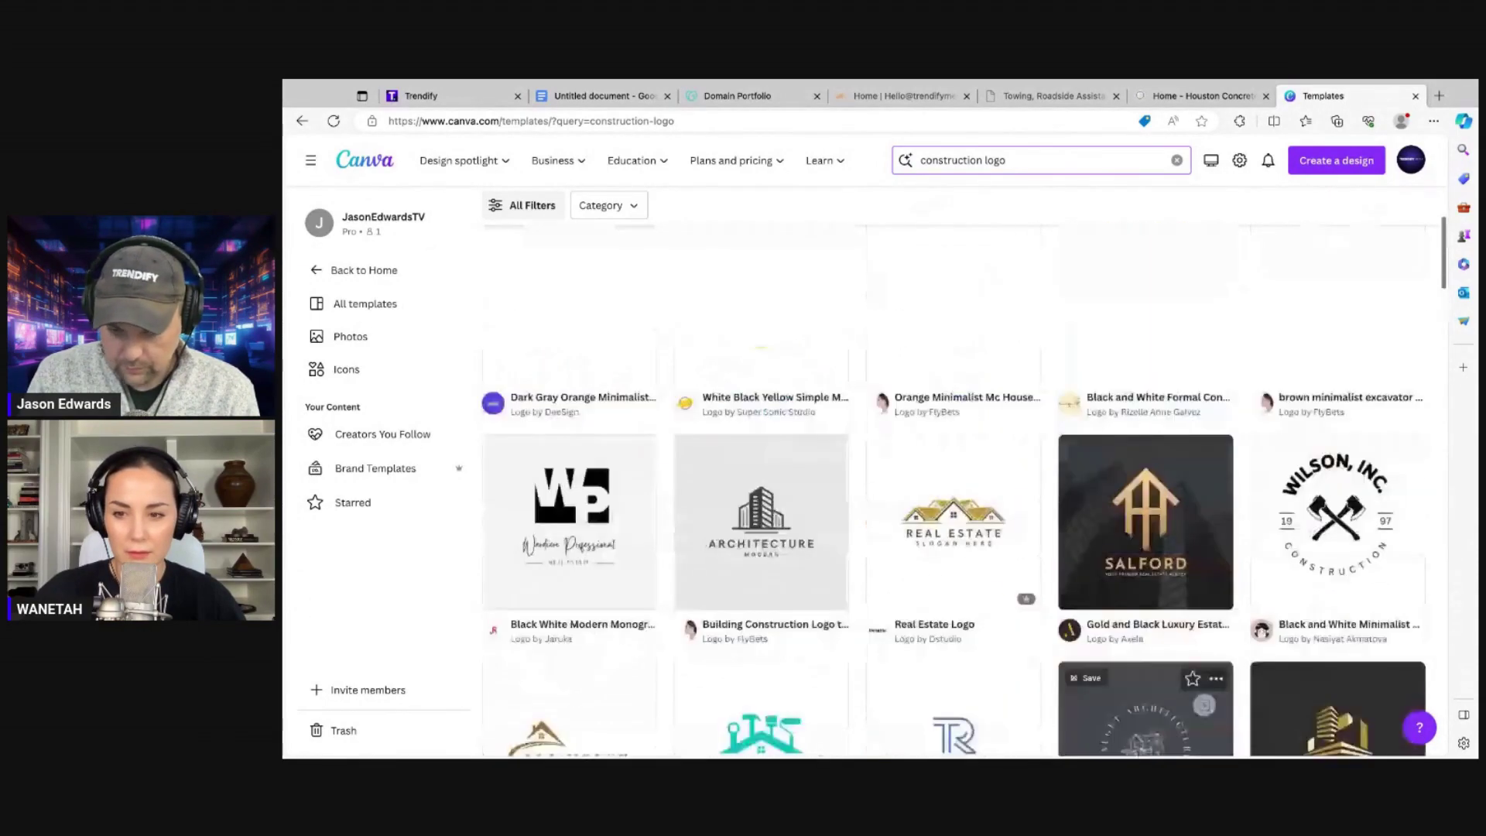
pyautogui.scroll(3, 1146, 573)
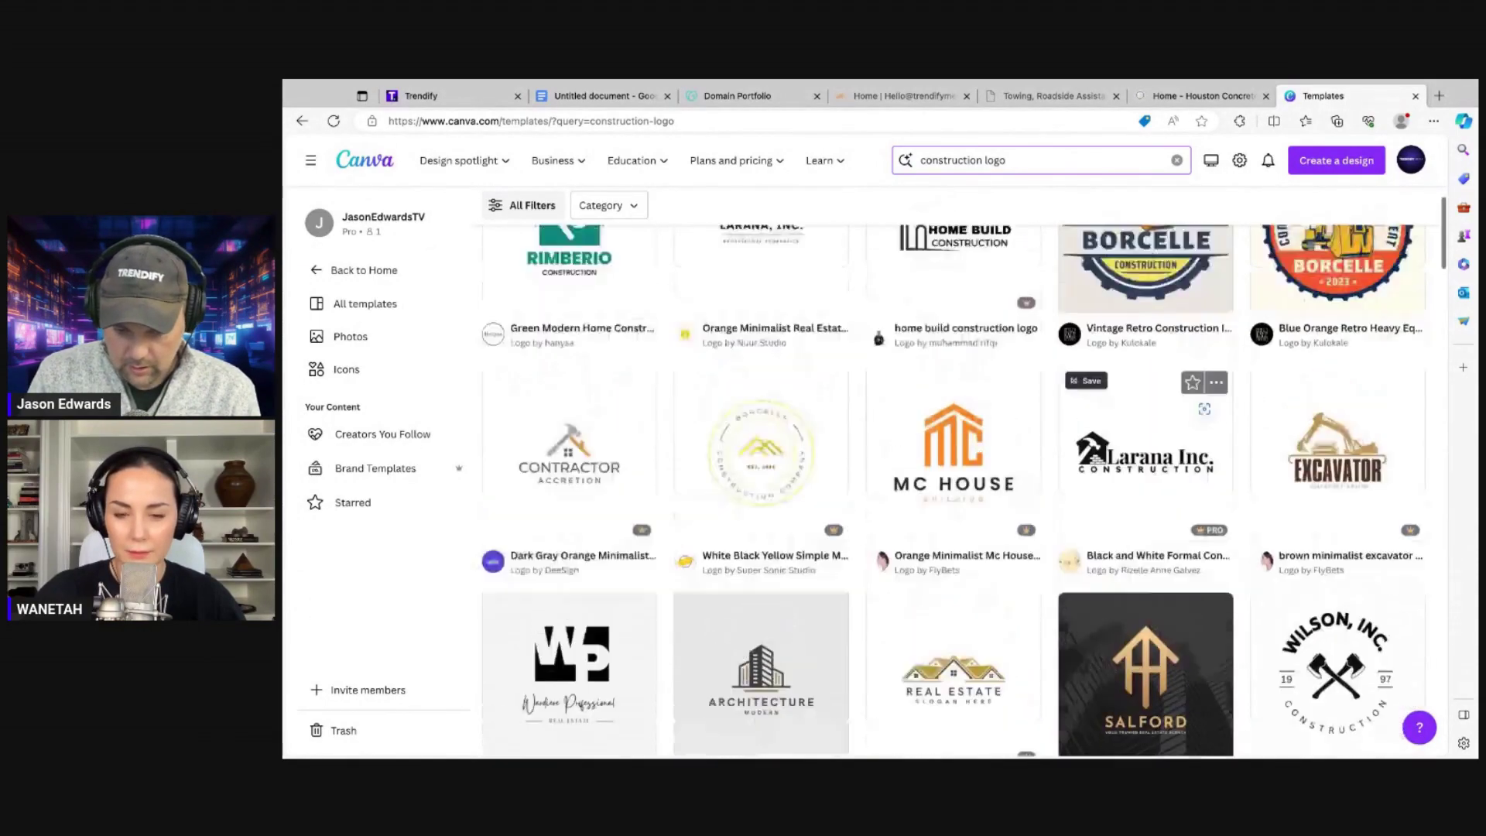
pyautogui.scroll(3, 1168, 465)
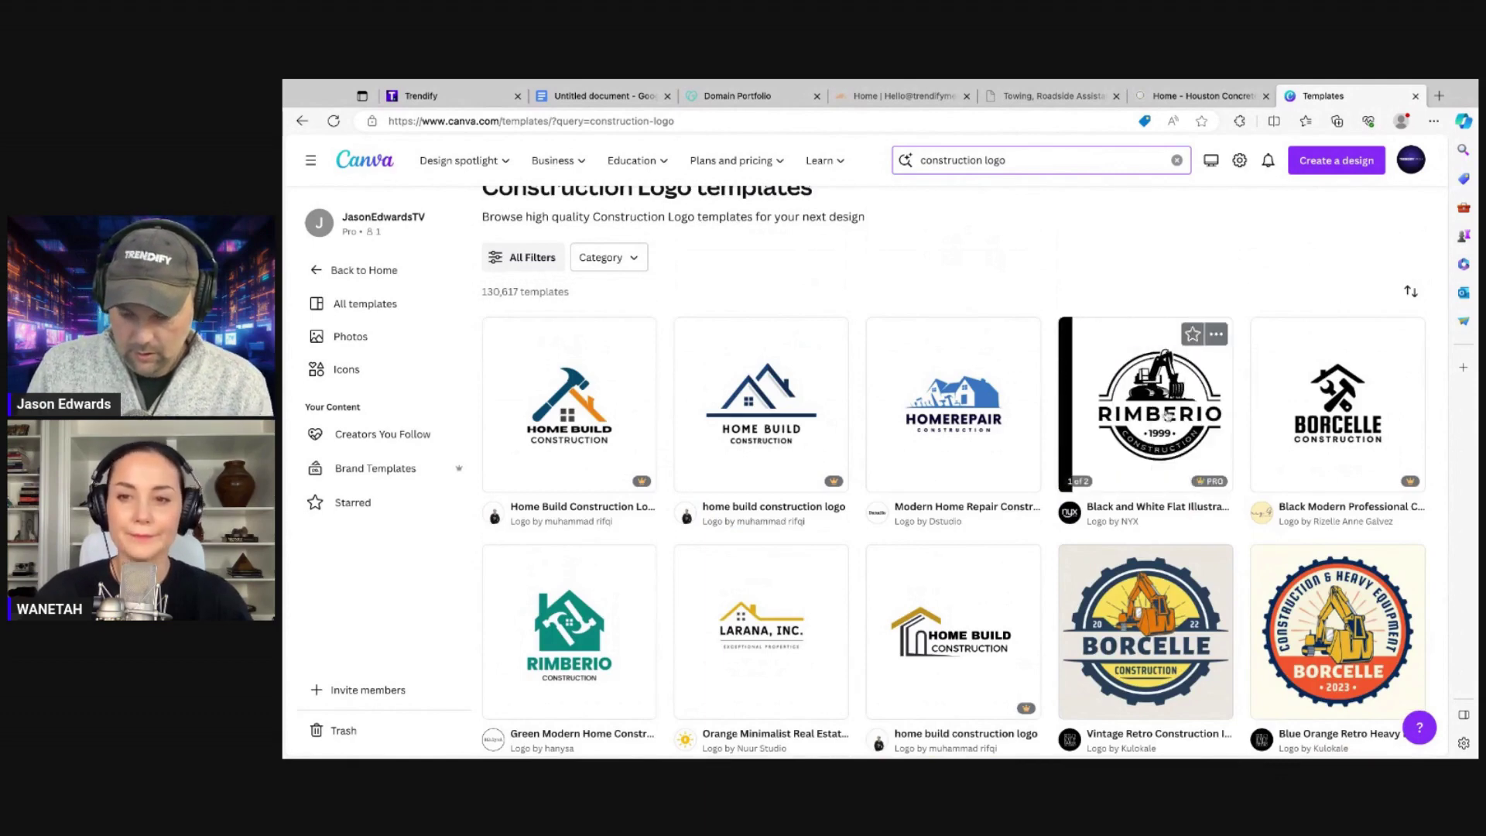
pyautogui.click(1167, 415)
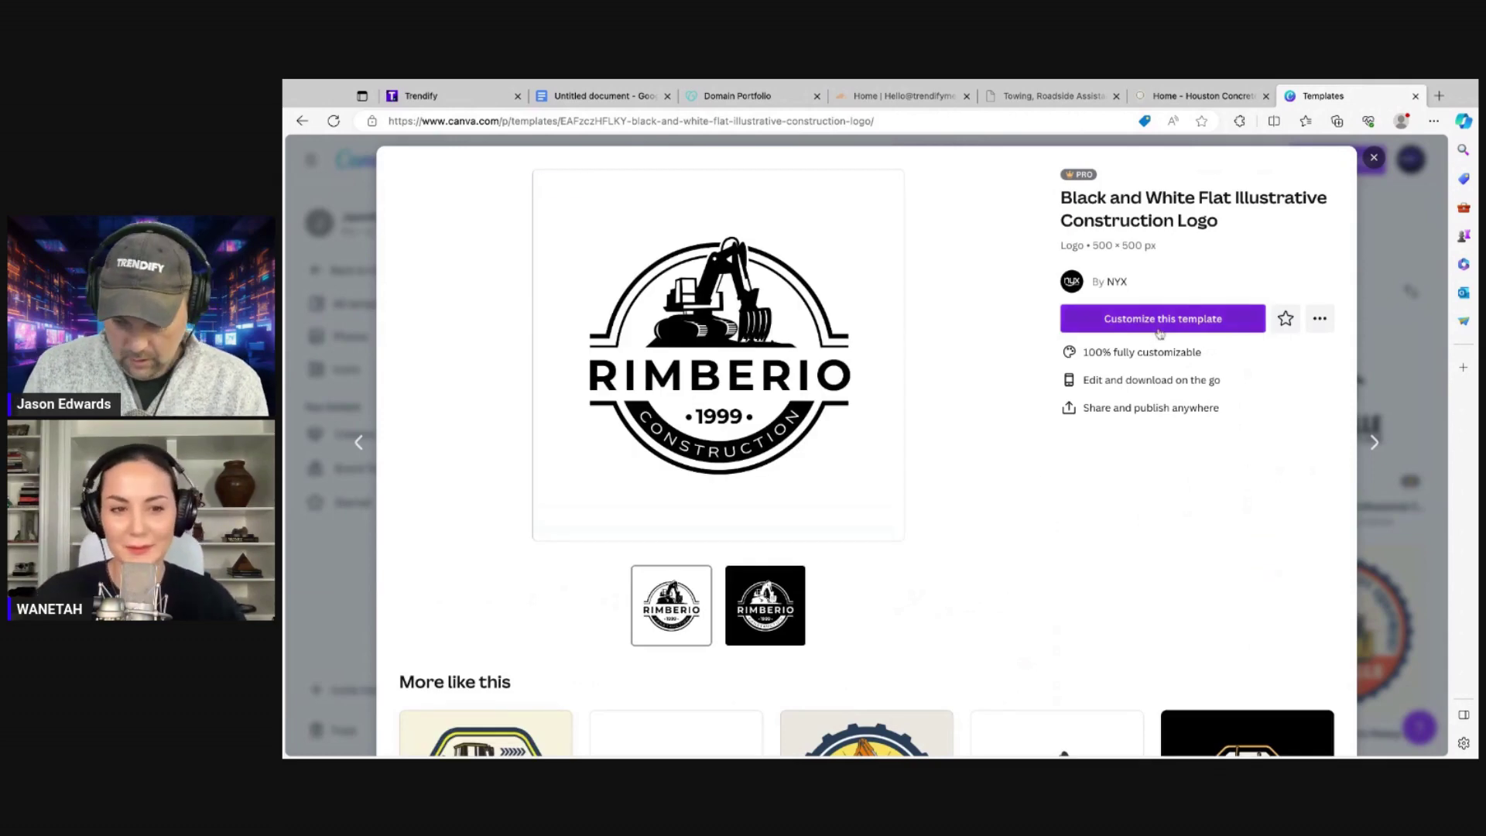
# - Customize the construction logo template in its own editor tab, then return to the Trendify builder
pyautogui.click(1157, 321)
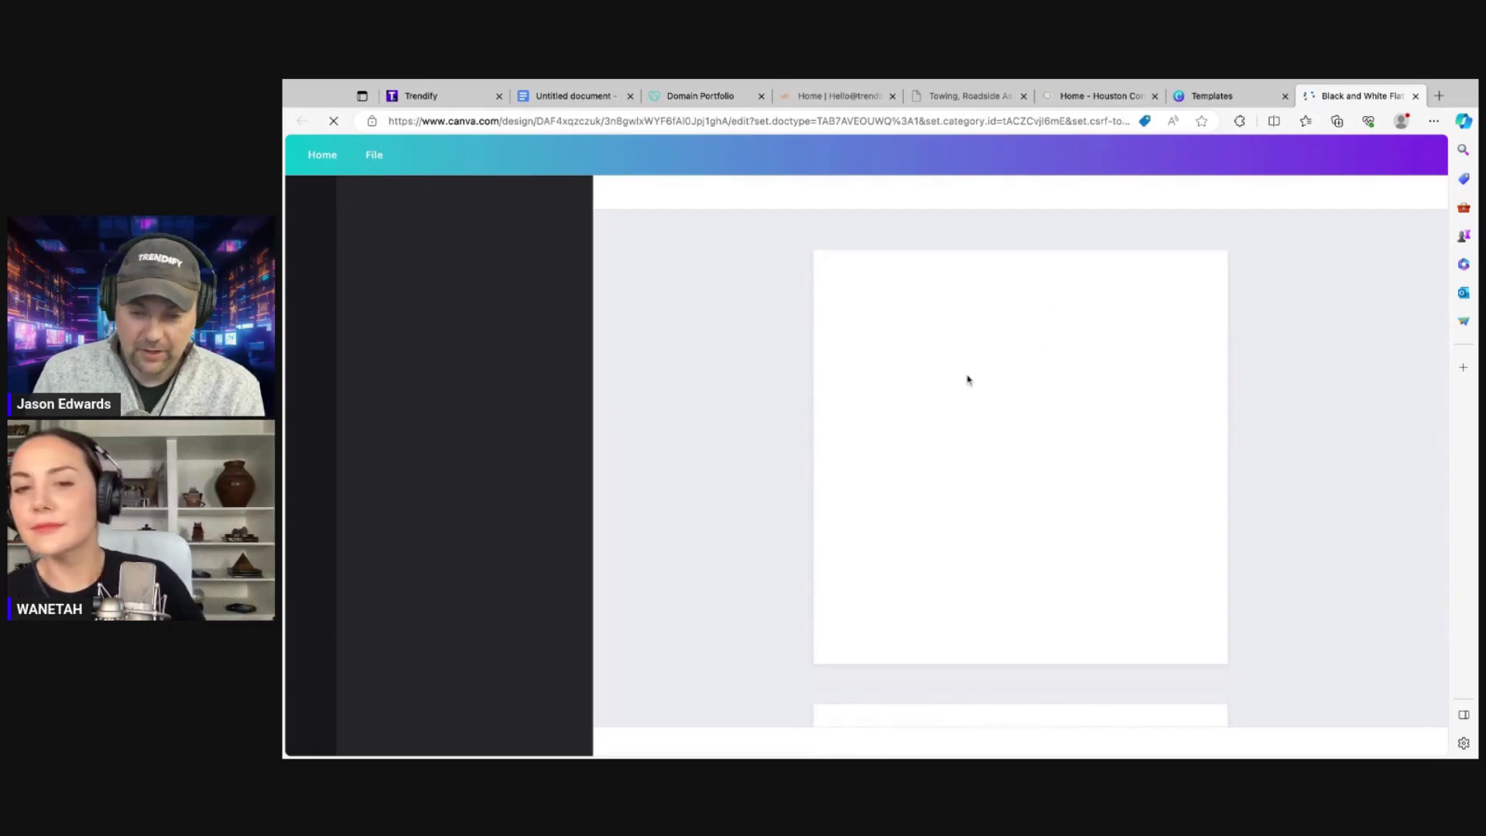
pyautogui.click(677, 101)
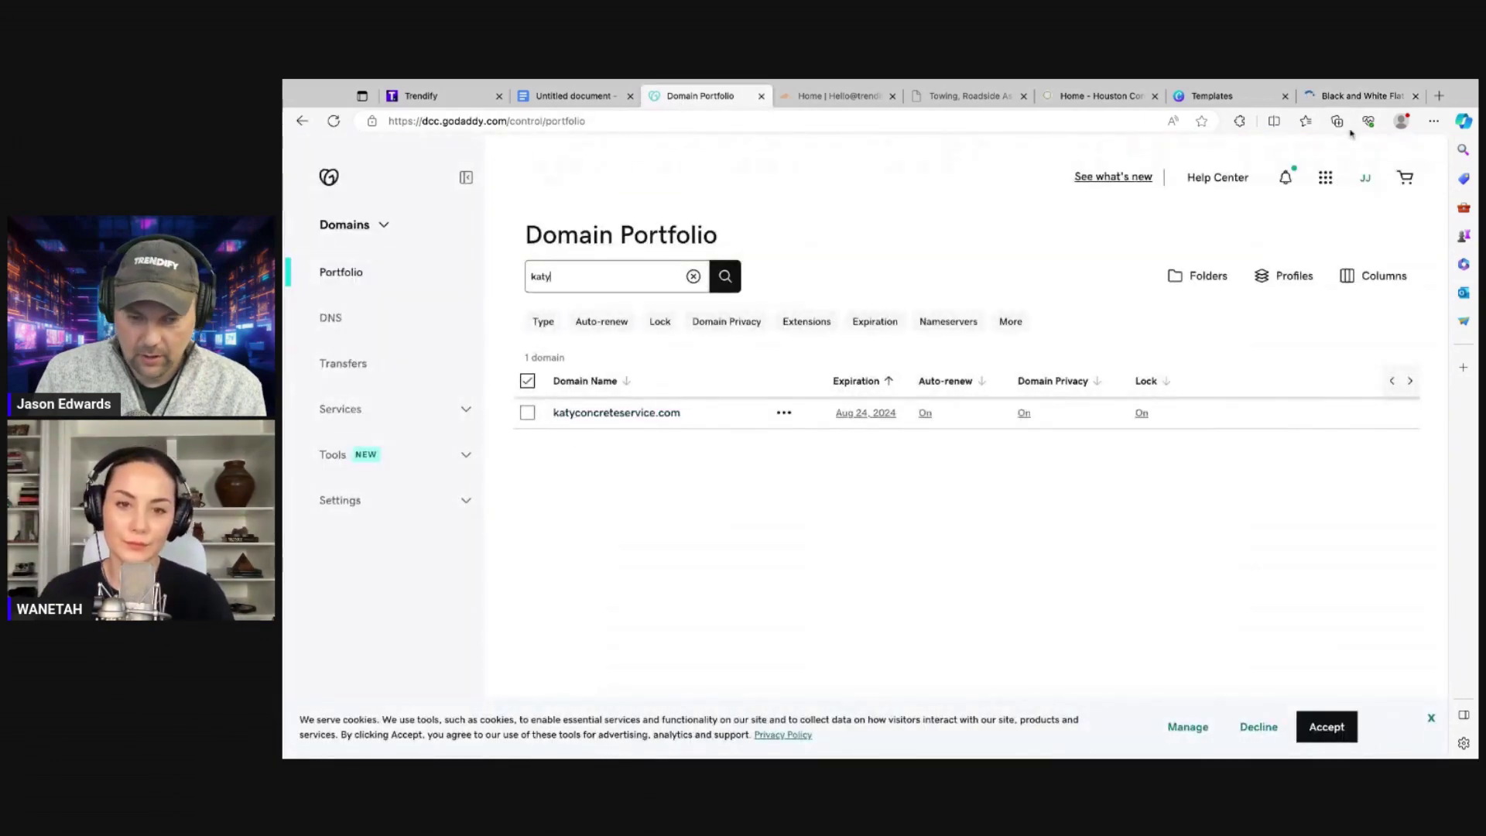
pyautogui.click(430, 96)
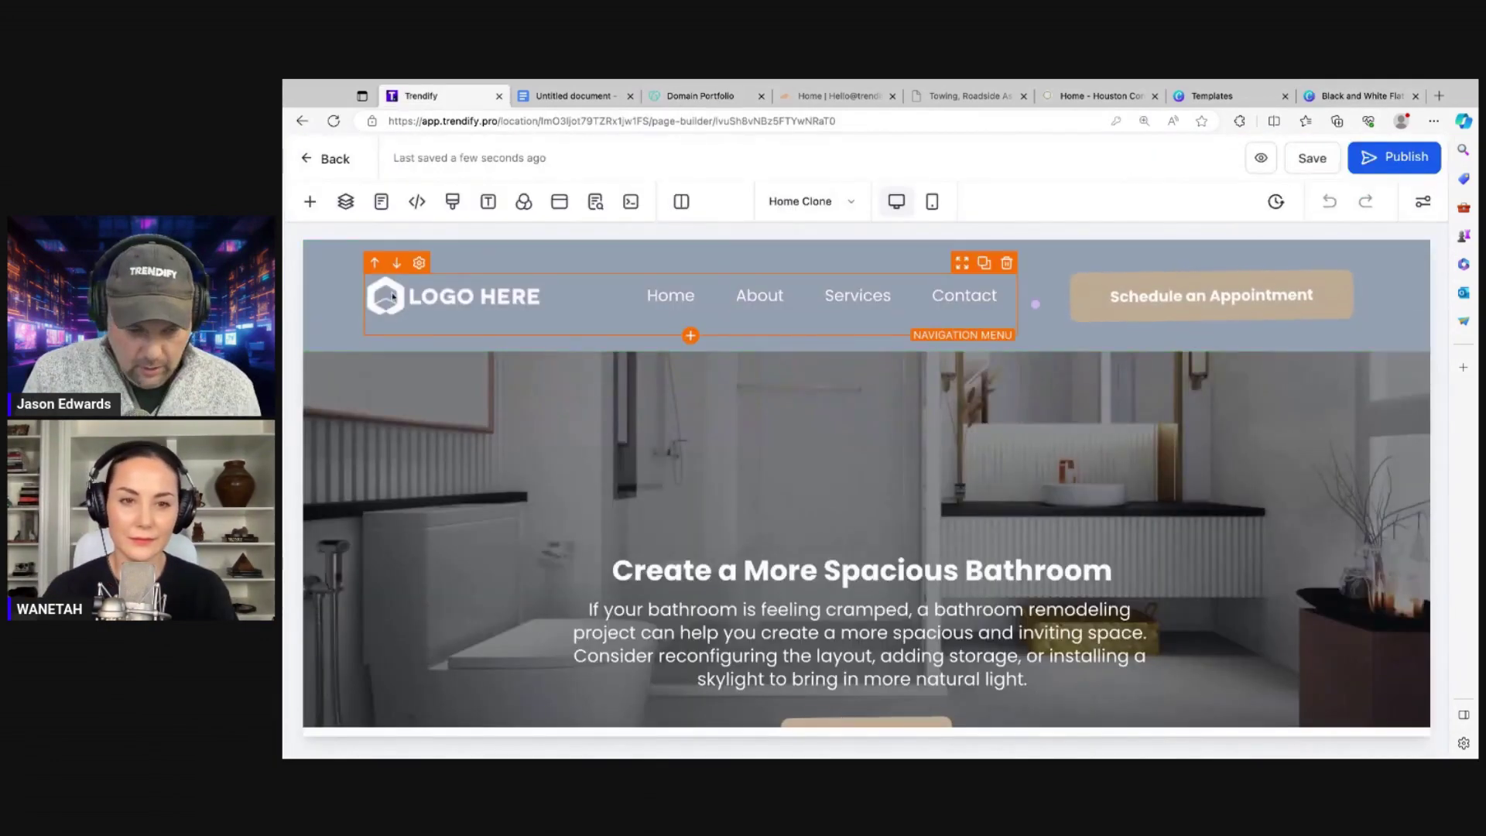
# - Replace the logo's RIMBERIO name with KATY and the 1999 text with TX
pyautogui.click(1346, 99)
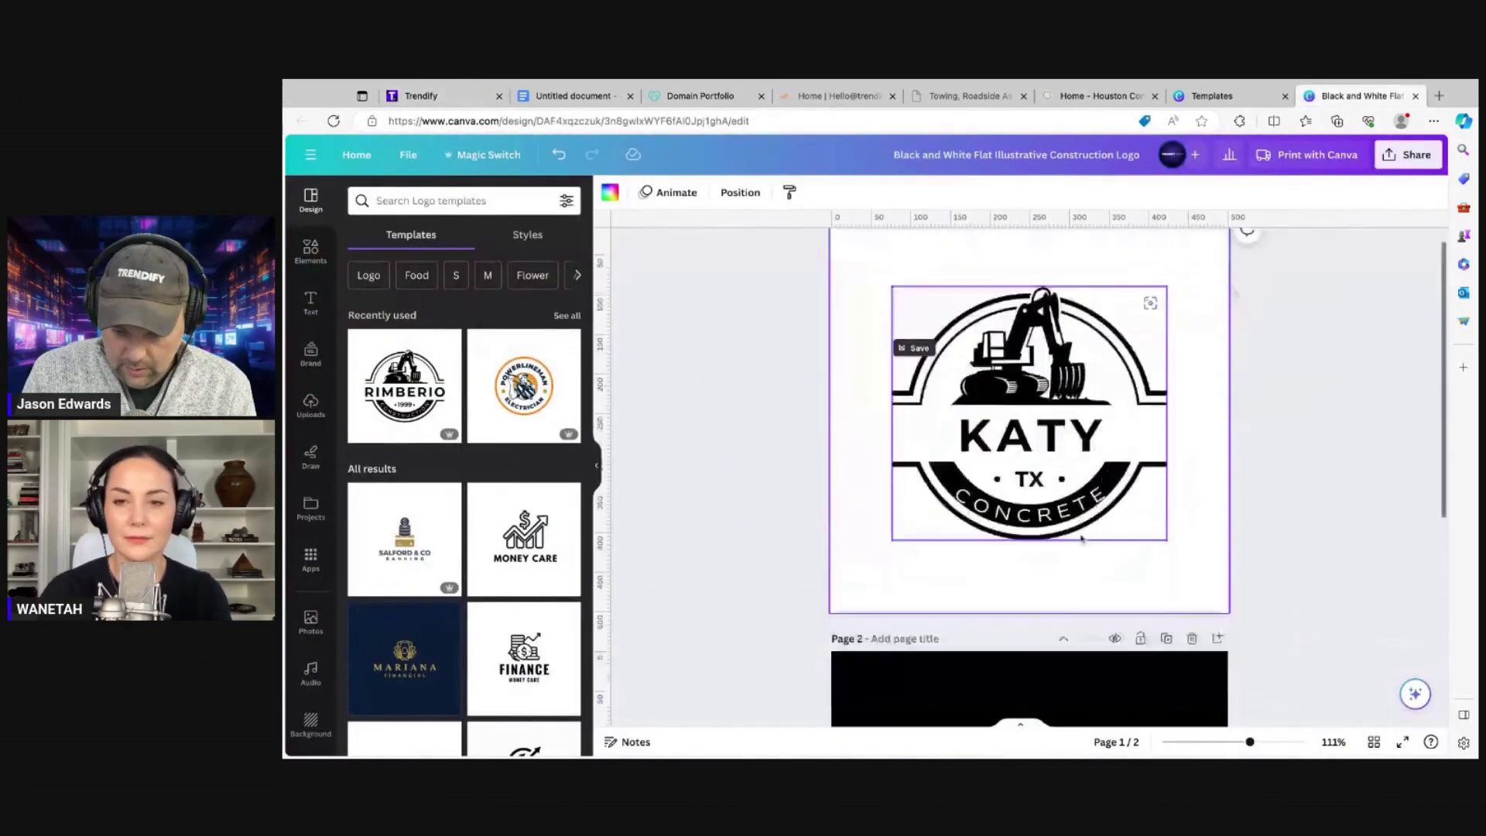
pyautogui.scroll(-3, 1045, 608)
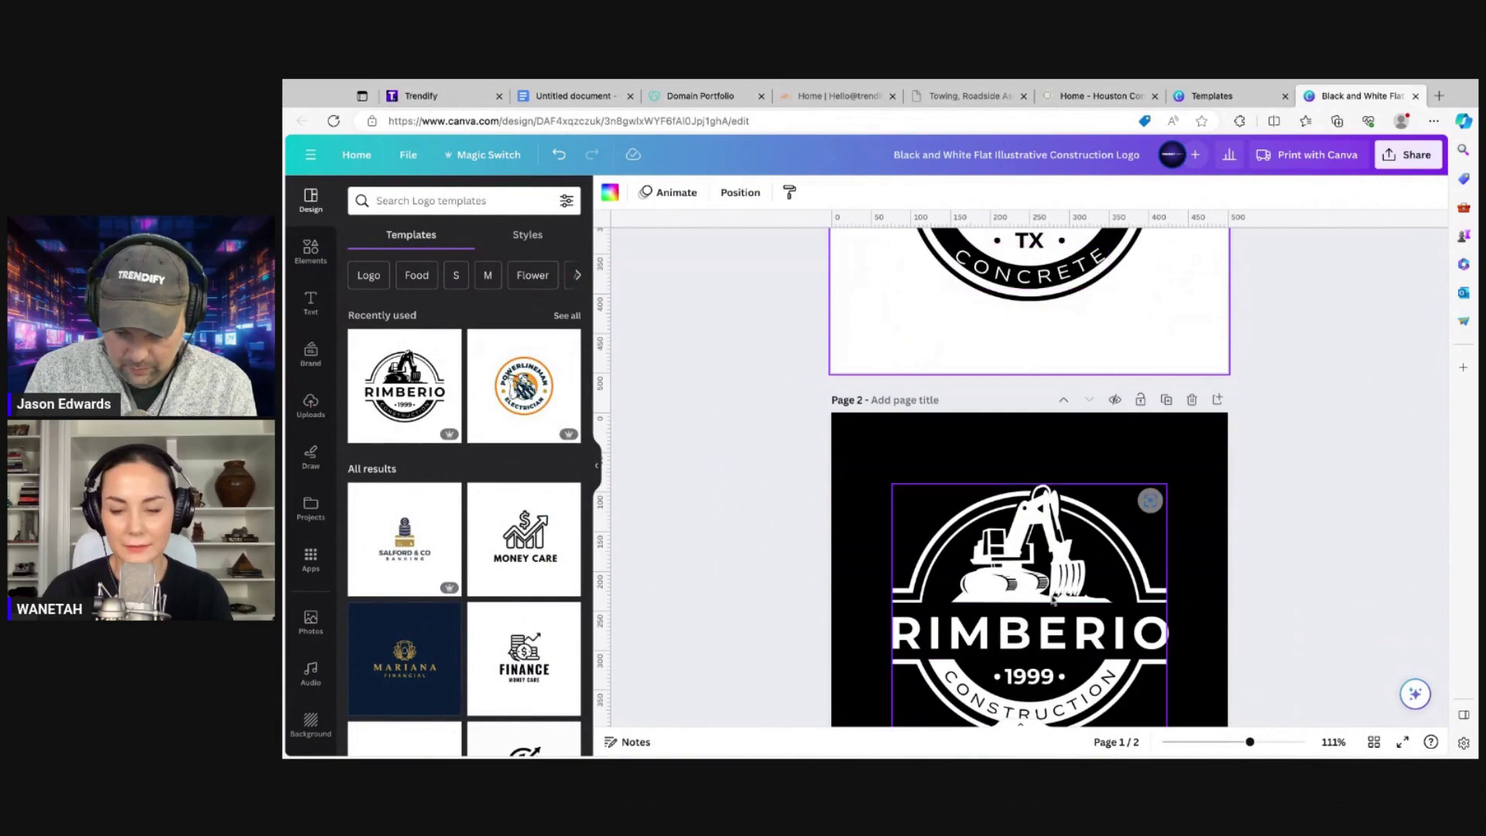
pyautogui.doubleClick(997, 639)
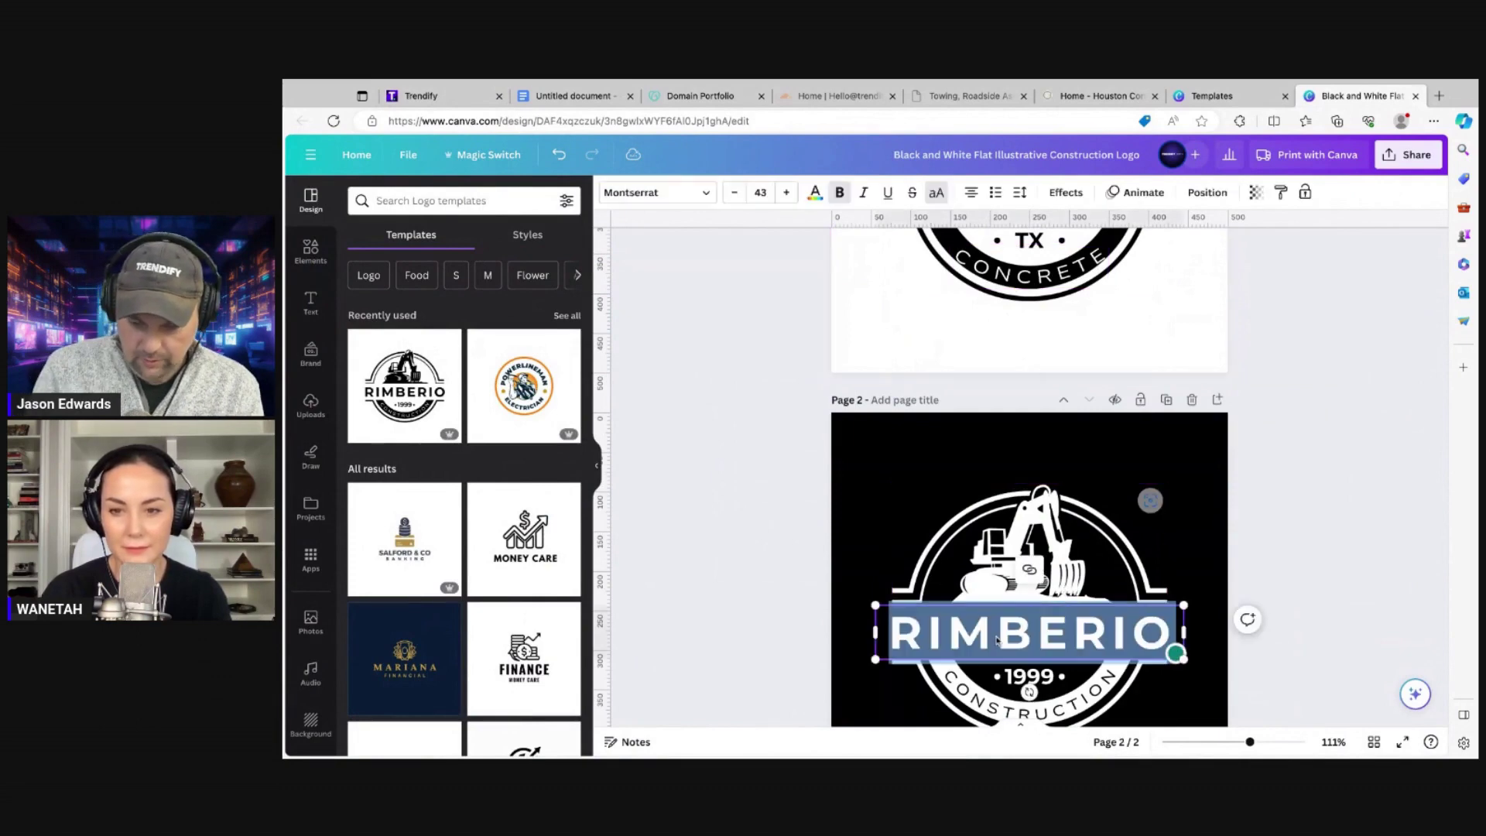
pyautogui.write('KATY')
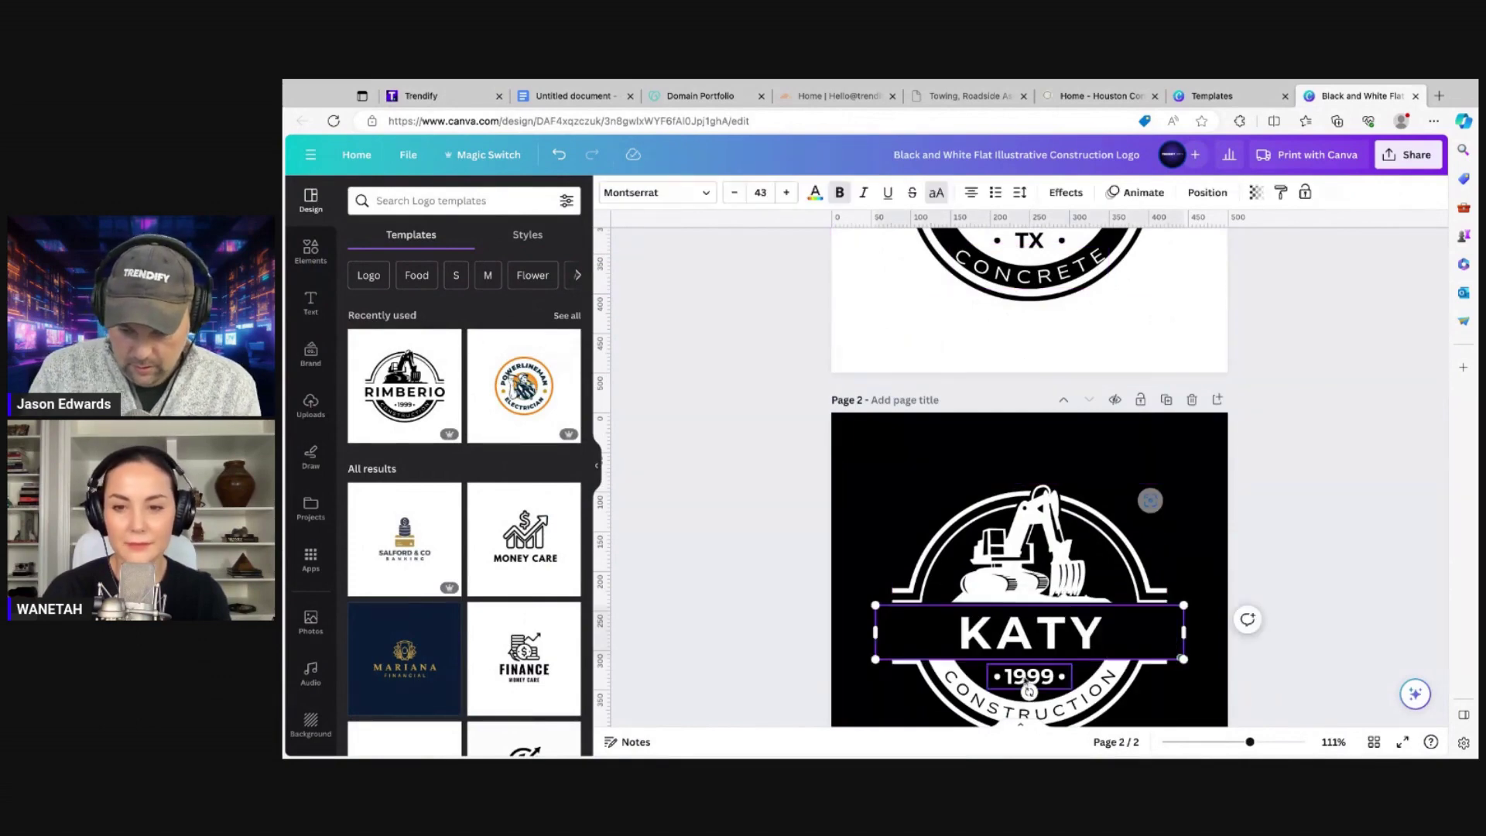
pyautogui.doubleClick(1030, 678)
pyautogui.write('TX')
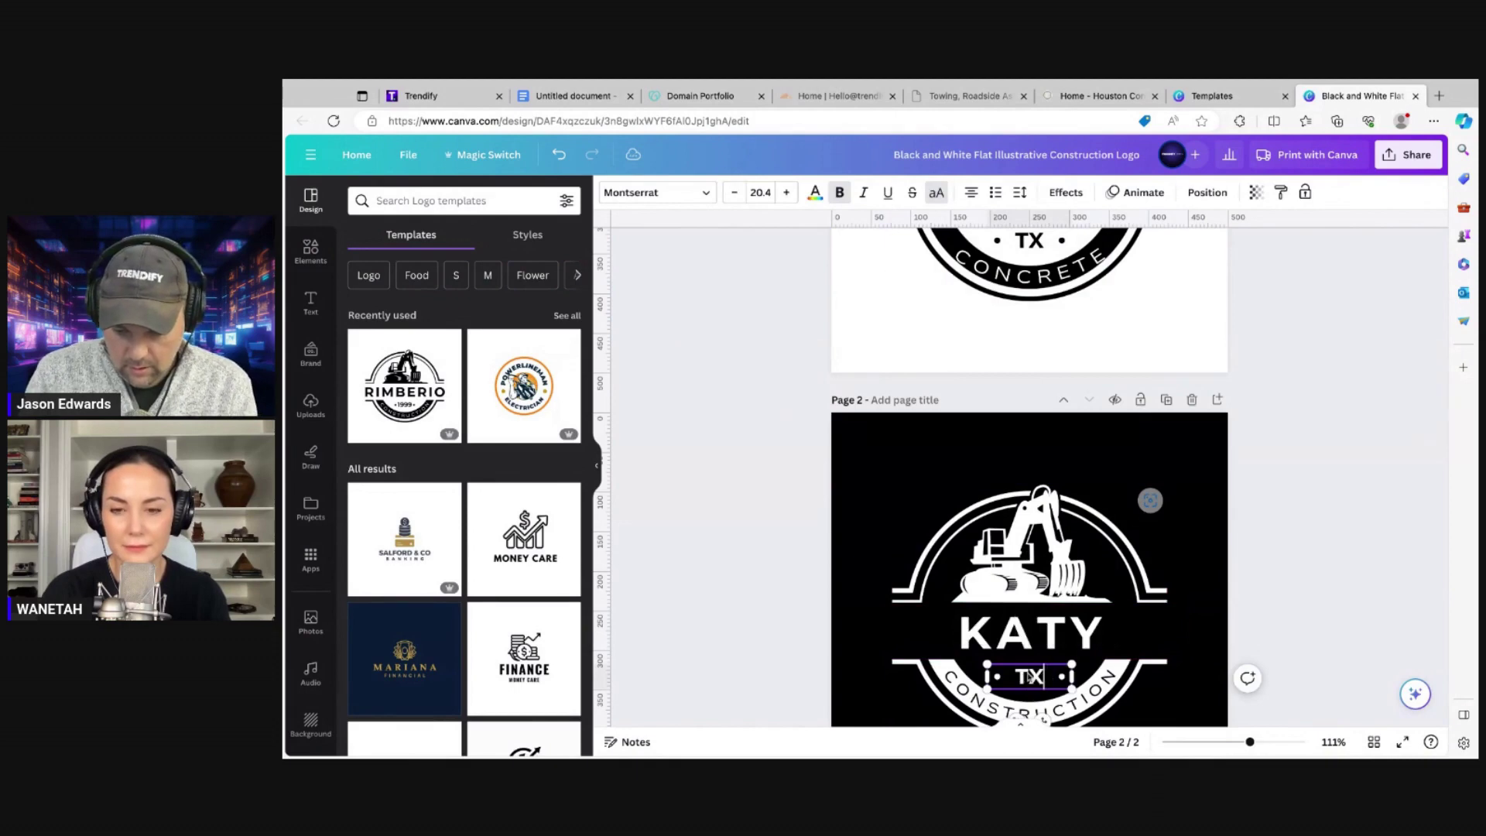
# - Change the curved CONSTRUCTION text to read CONCRETE SERVICES
pyautogui.scroll(-1, 1064, 664)
pyautogui.scroll(-3, 1057, 670)
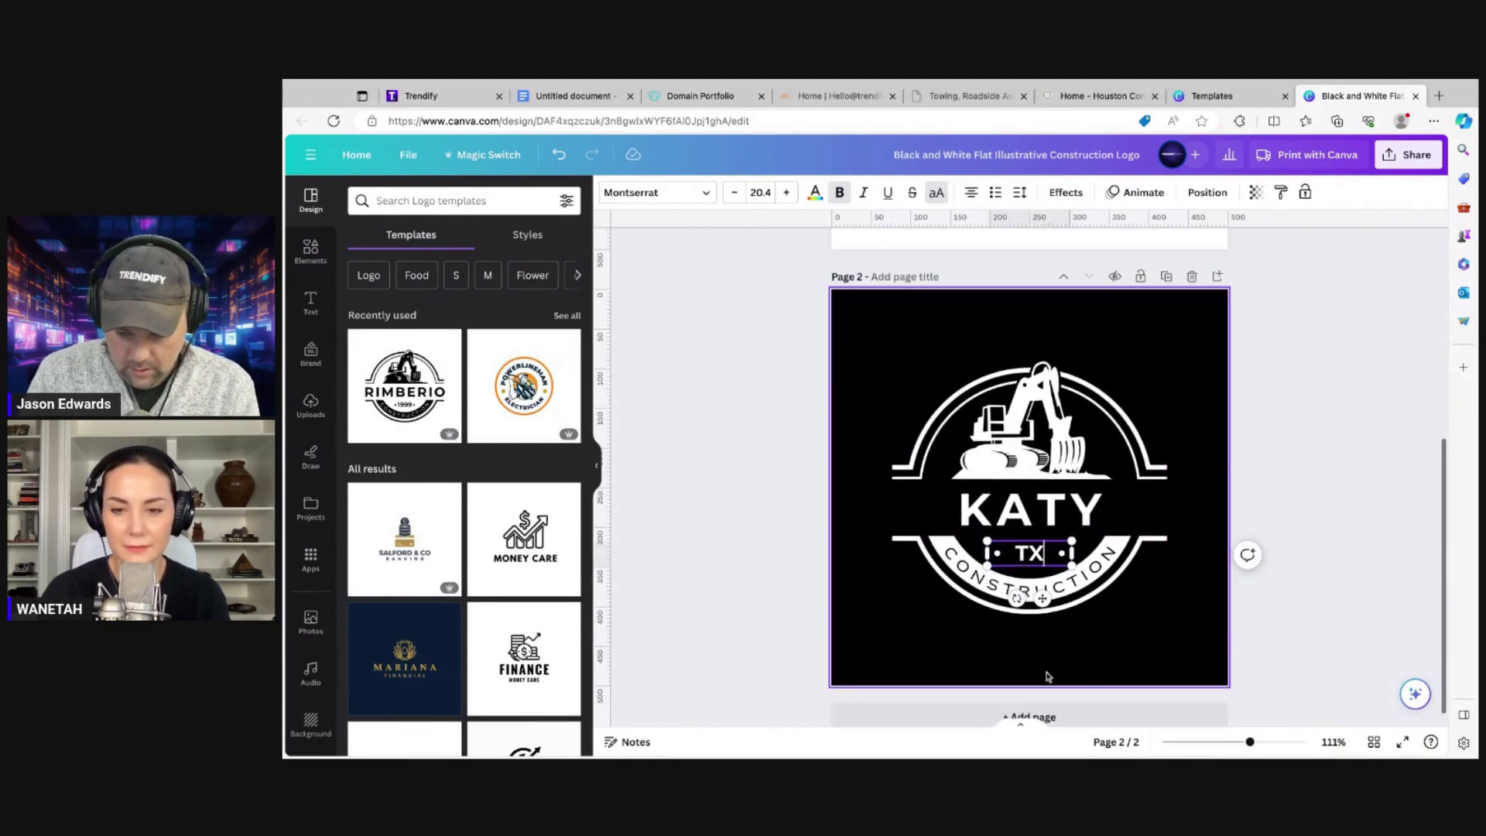
pyautogui.click(985, 586)
pyautogui.doubleClick(985, 586)
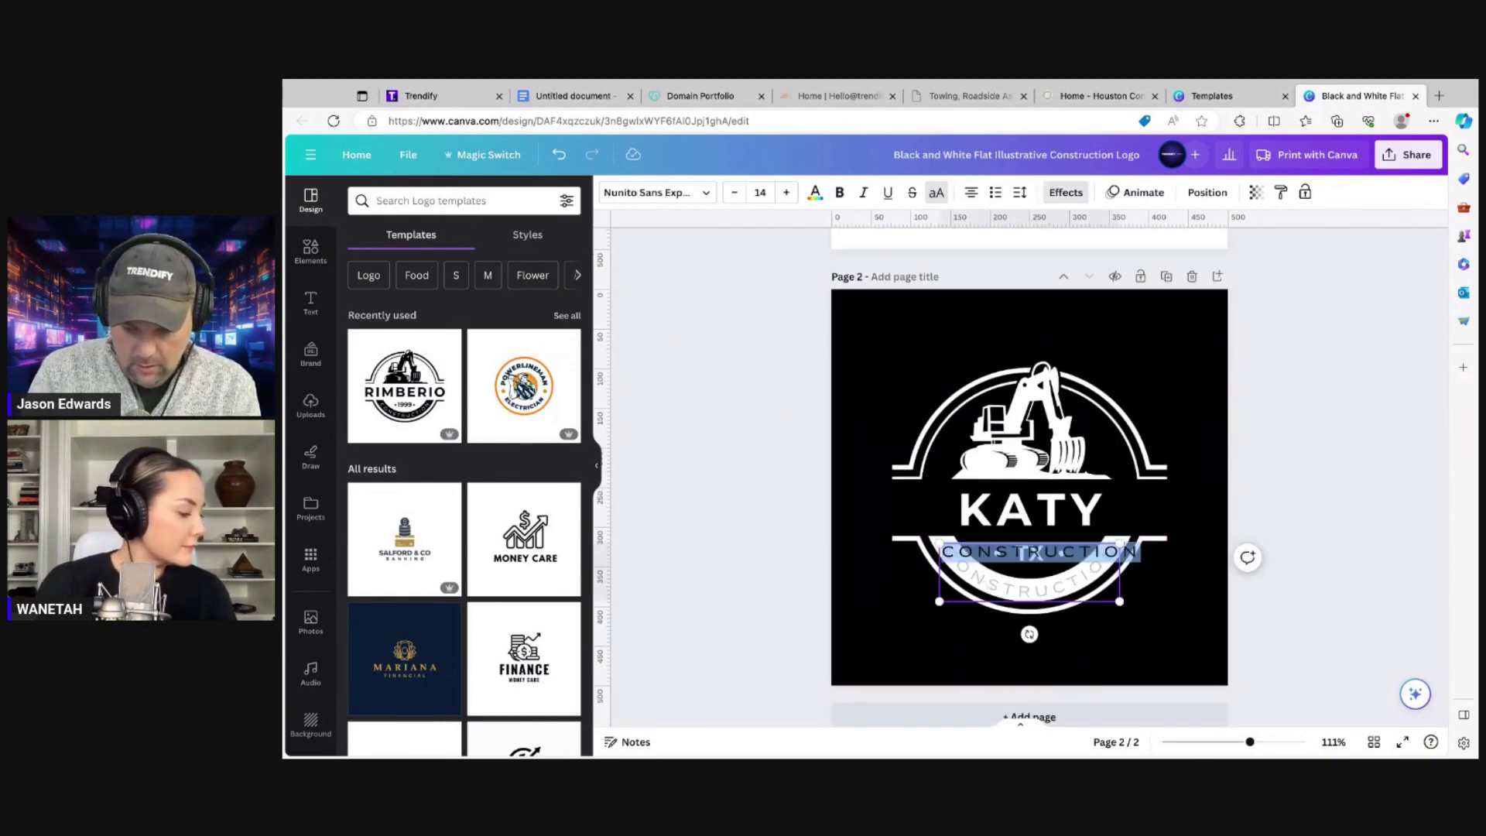
pyautogui.scroll(1, 1021, 472)
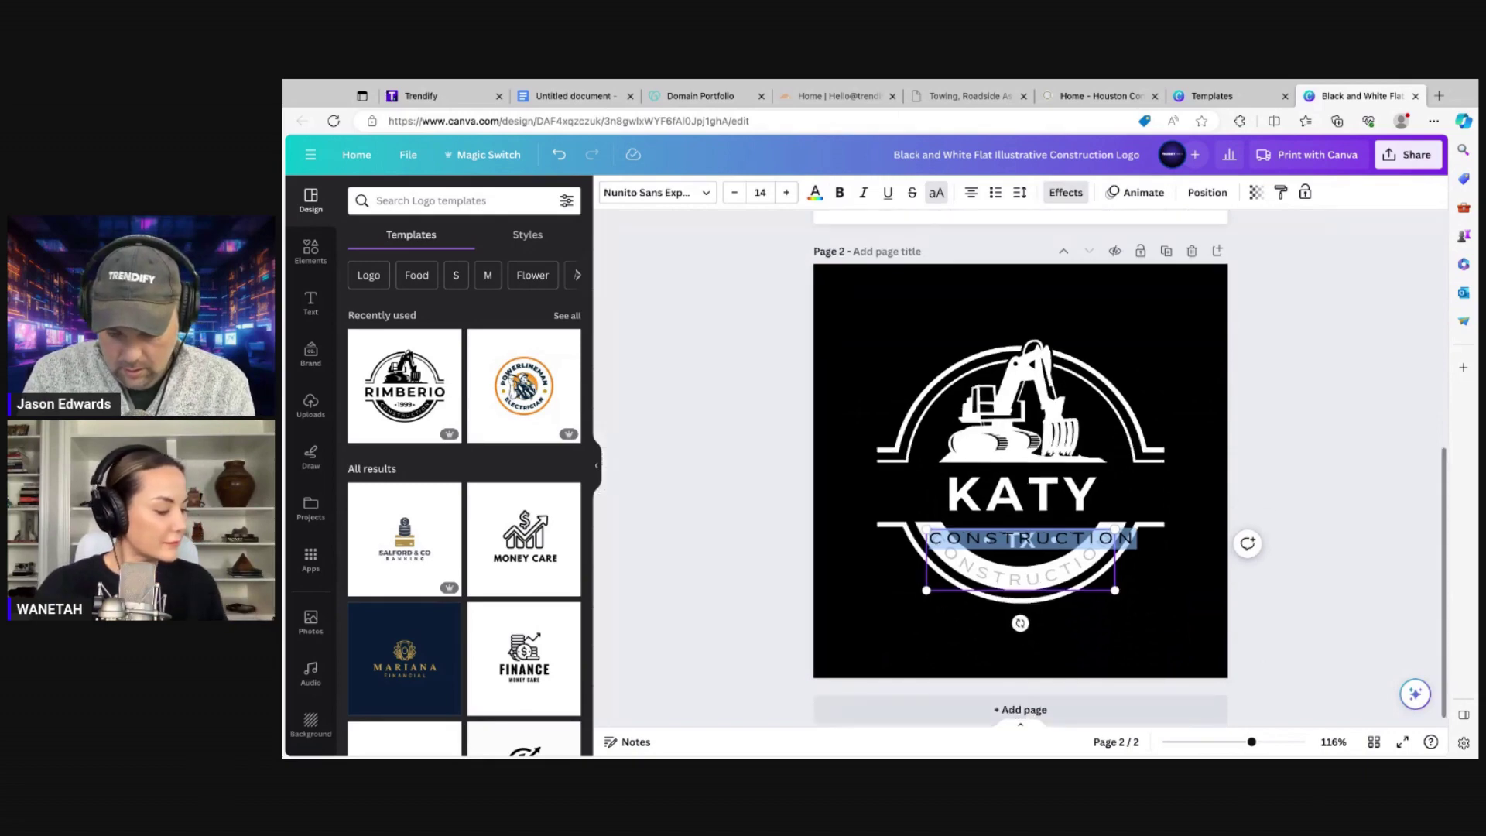
pyautogui.click(1009, 576)
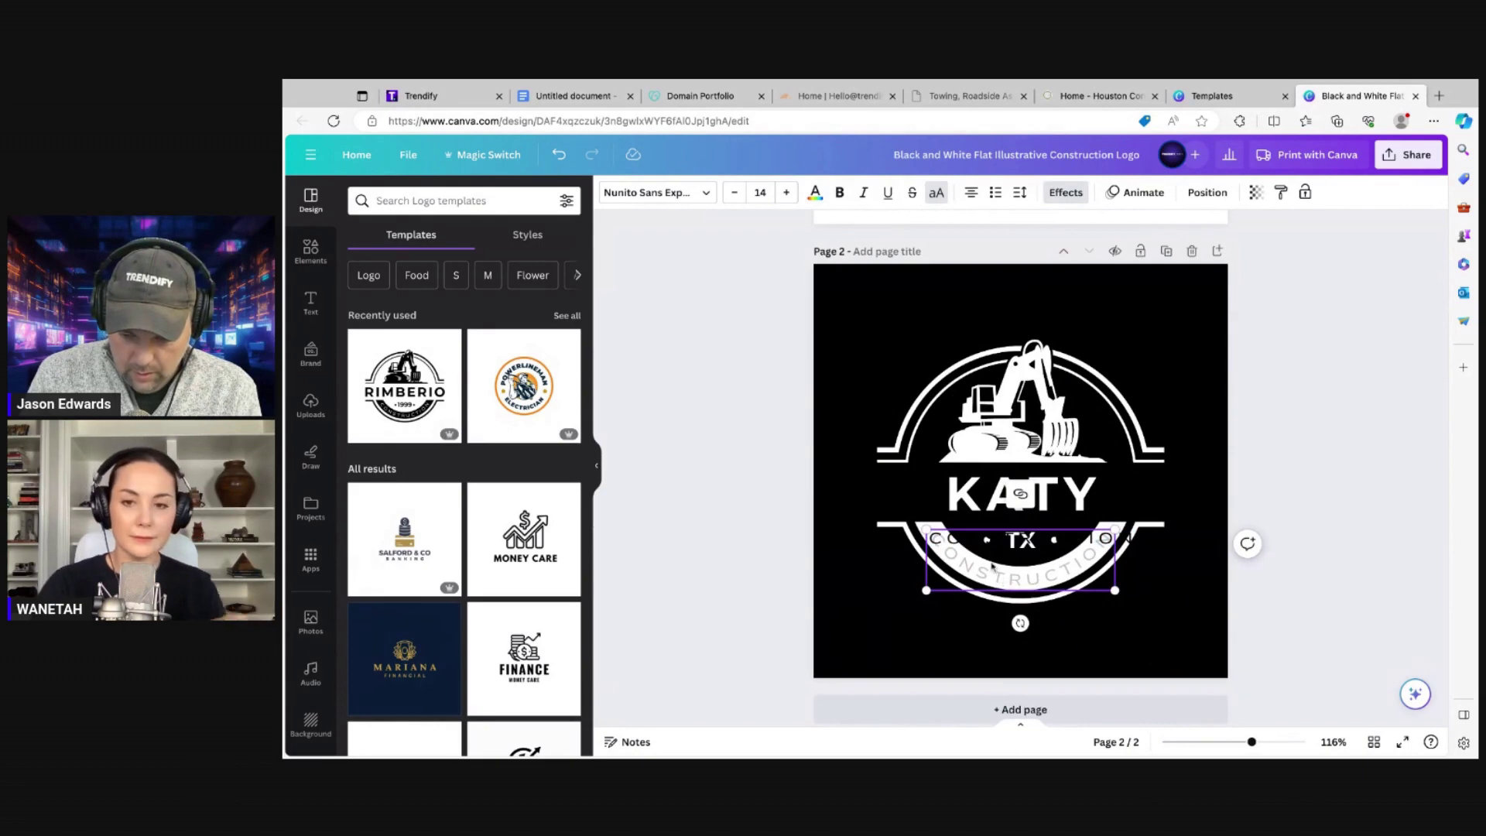
pyautogui.hotkey('ctrl', 'a')
pyautogui.write('C')
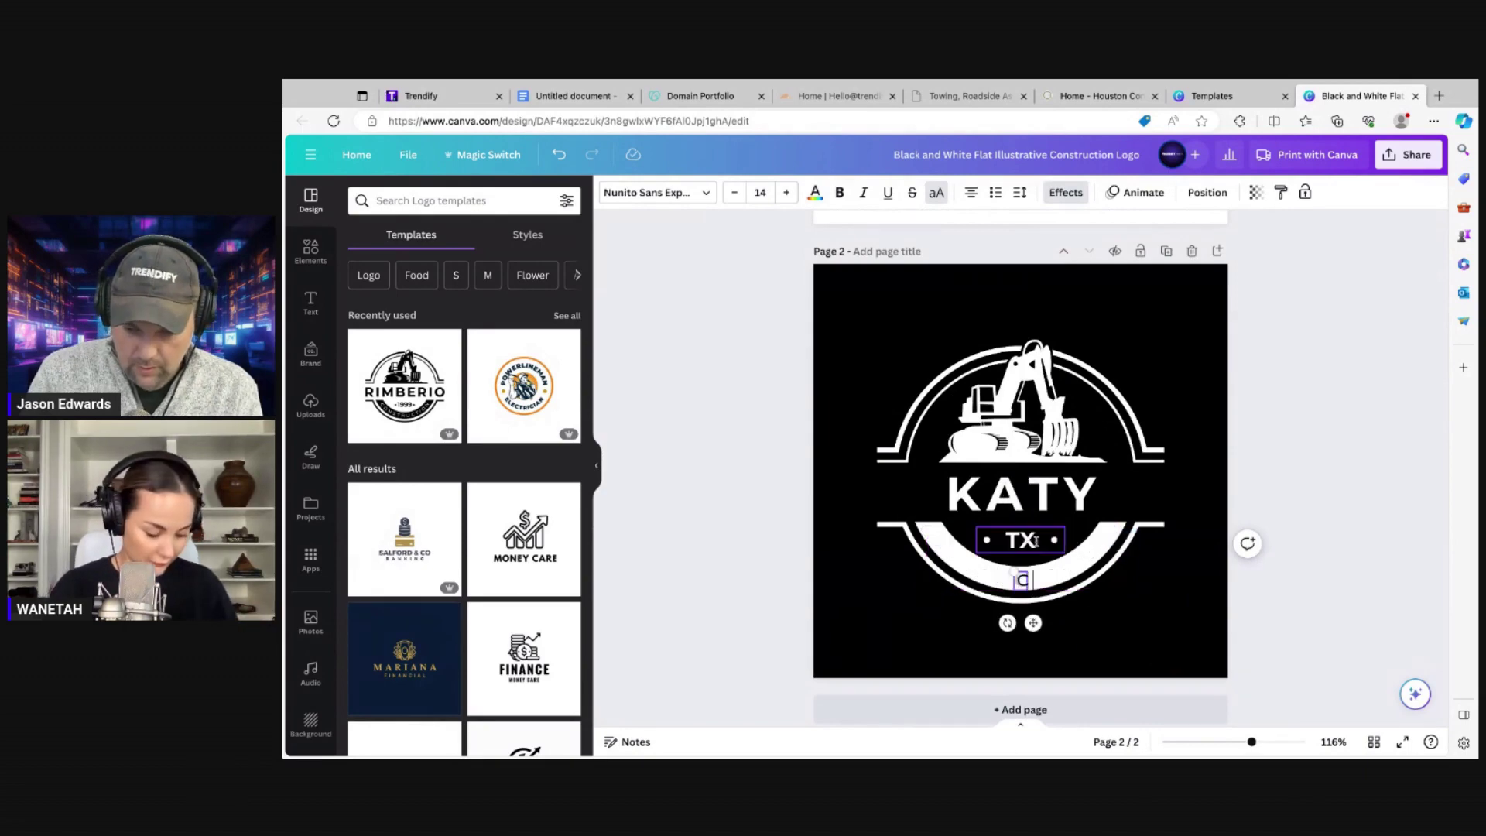
pyautogui.write('ONCRETE')
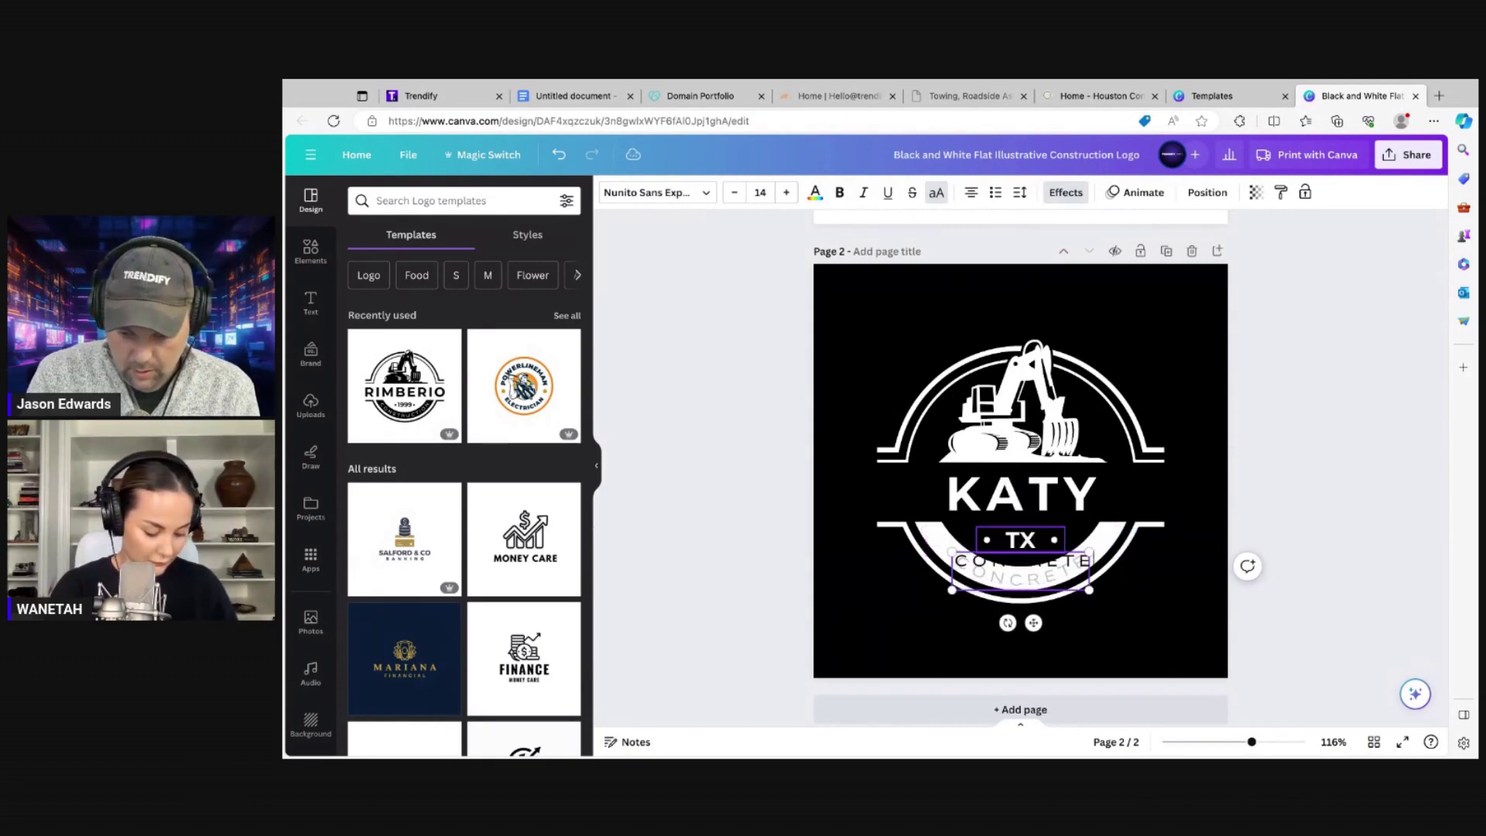
pyautogui.write(' SERV')
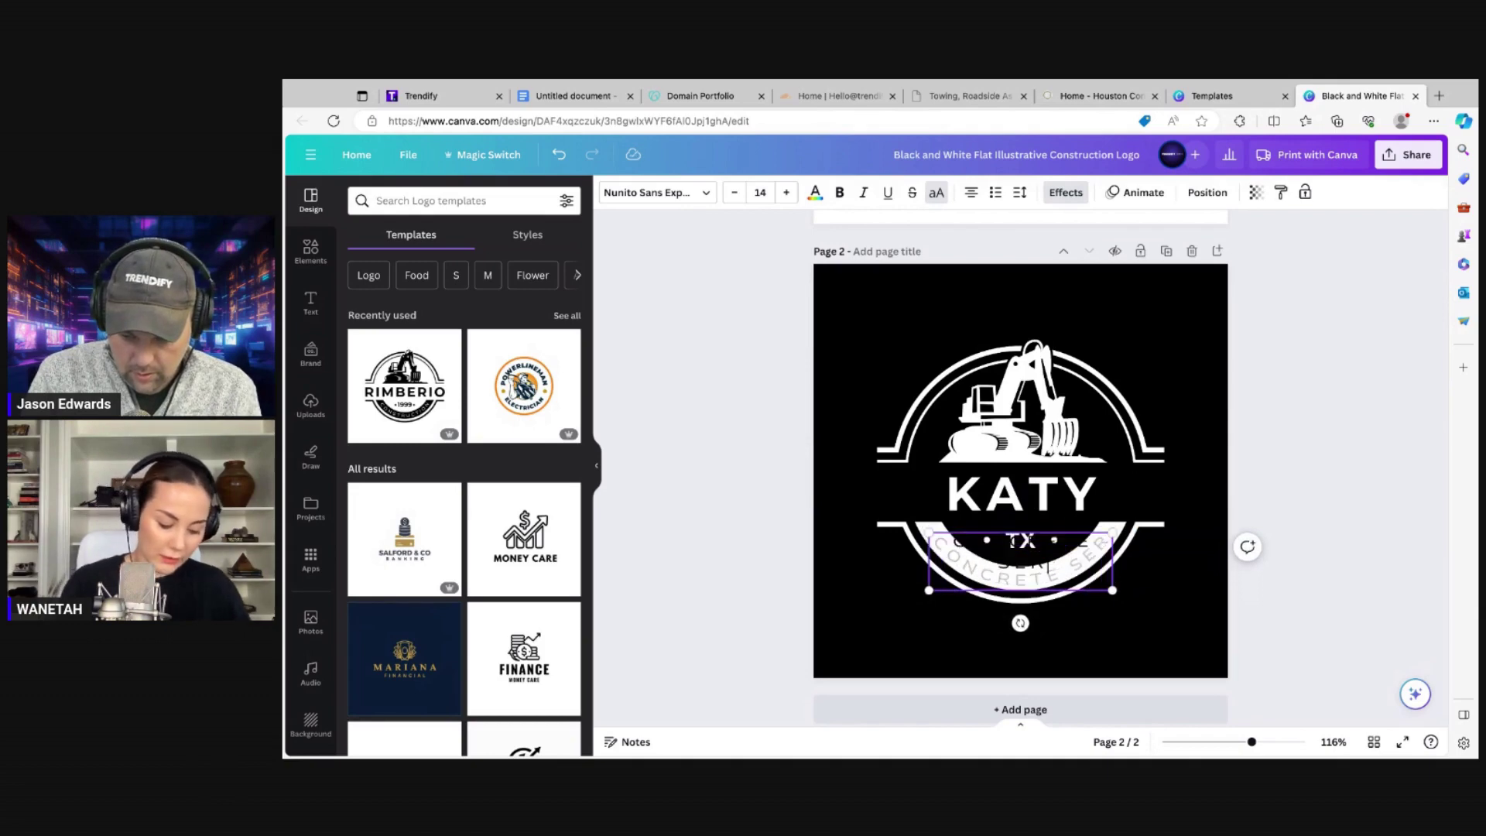
pyautogui.write('ICE')
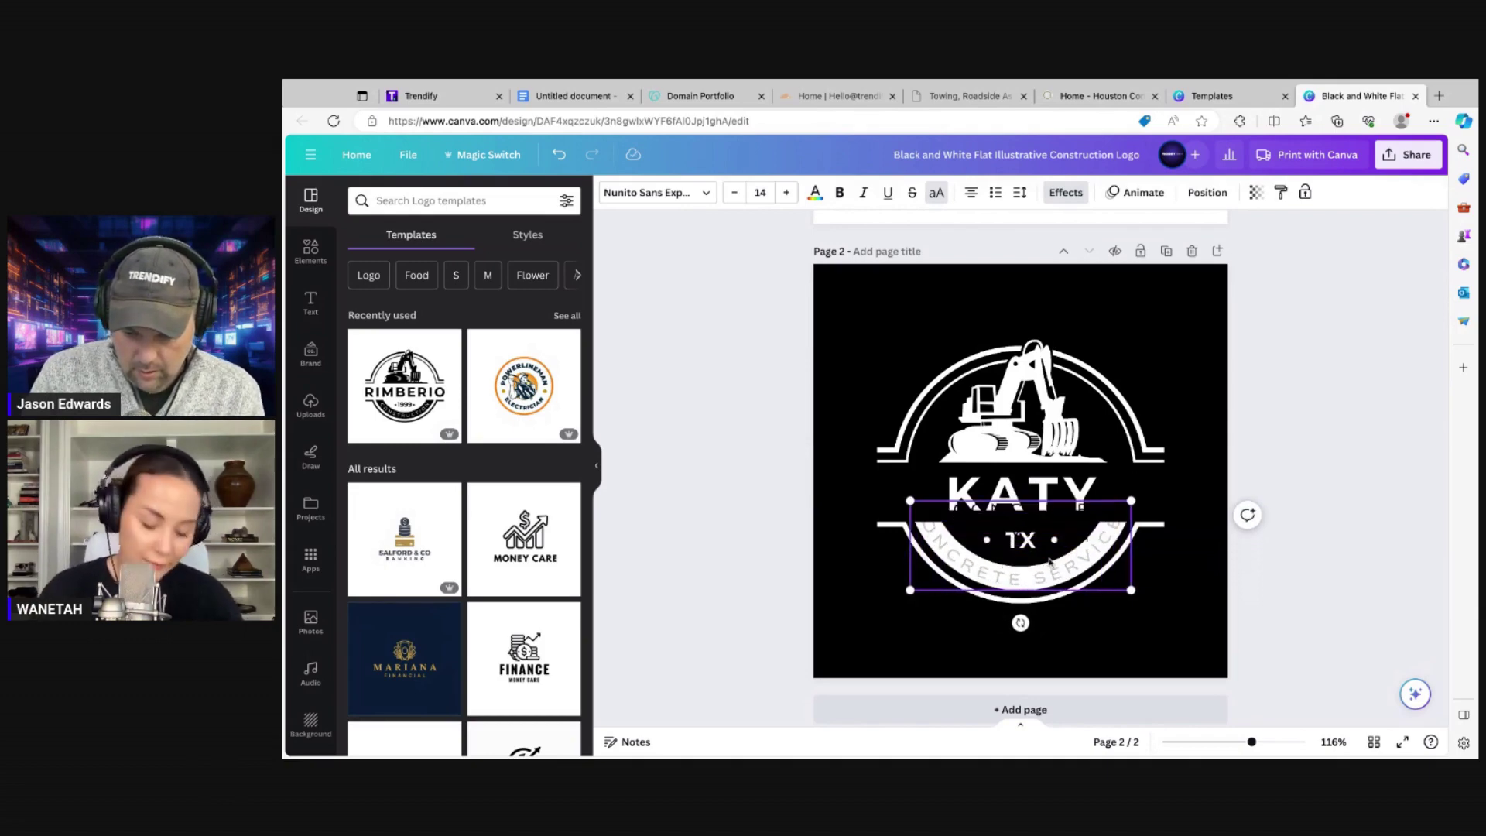
pyautogui.doubleClick(1022, 580)
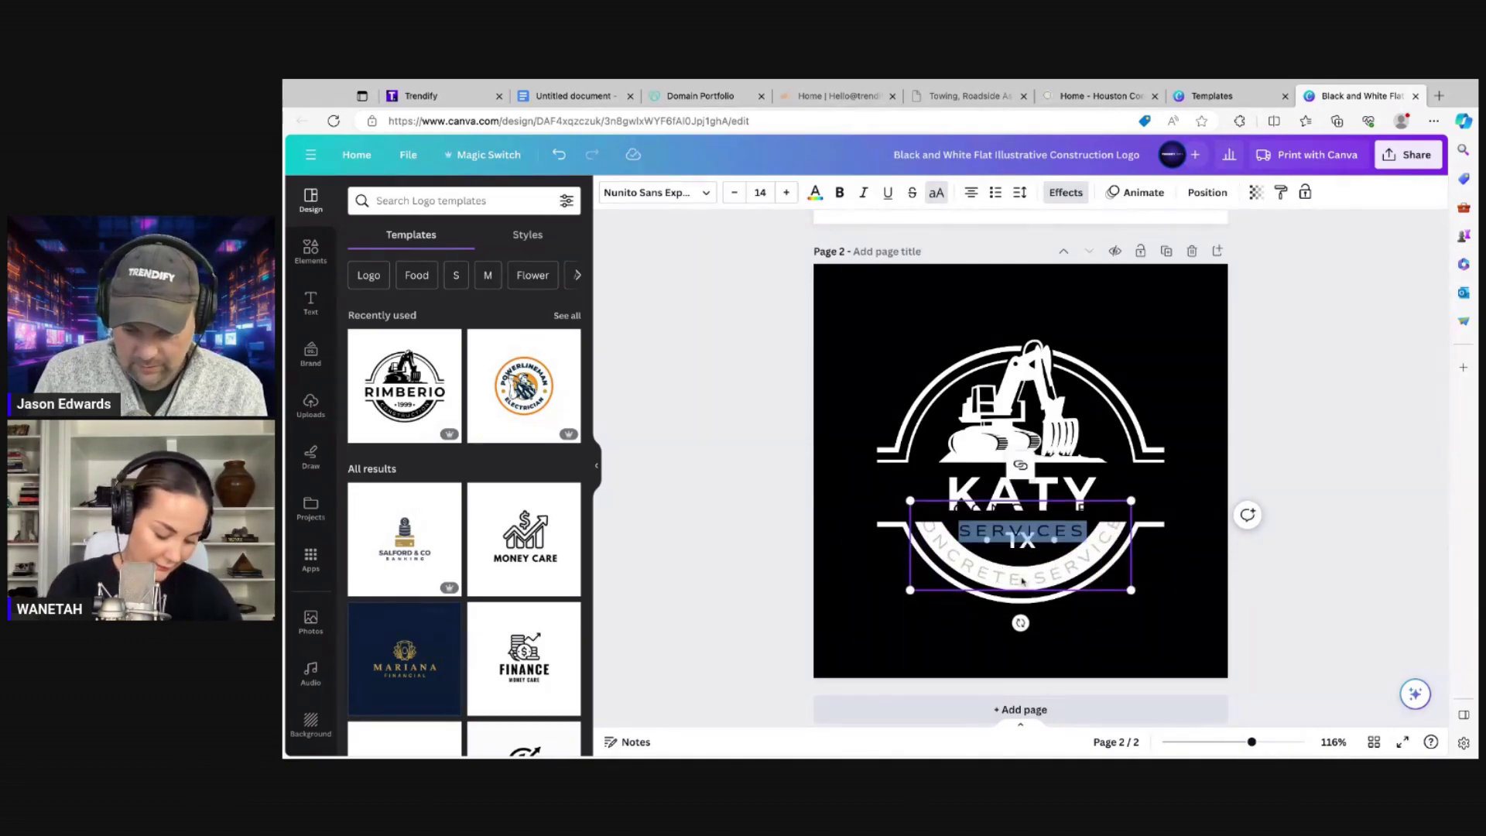
pyautogui.hotkey('ctrl', 'a')
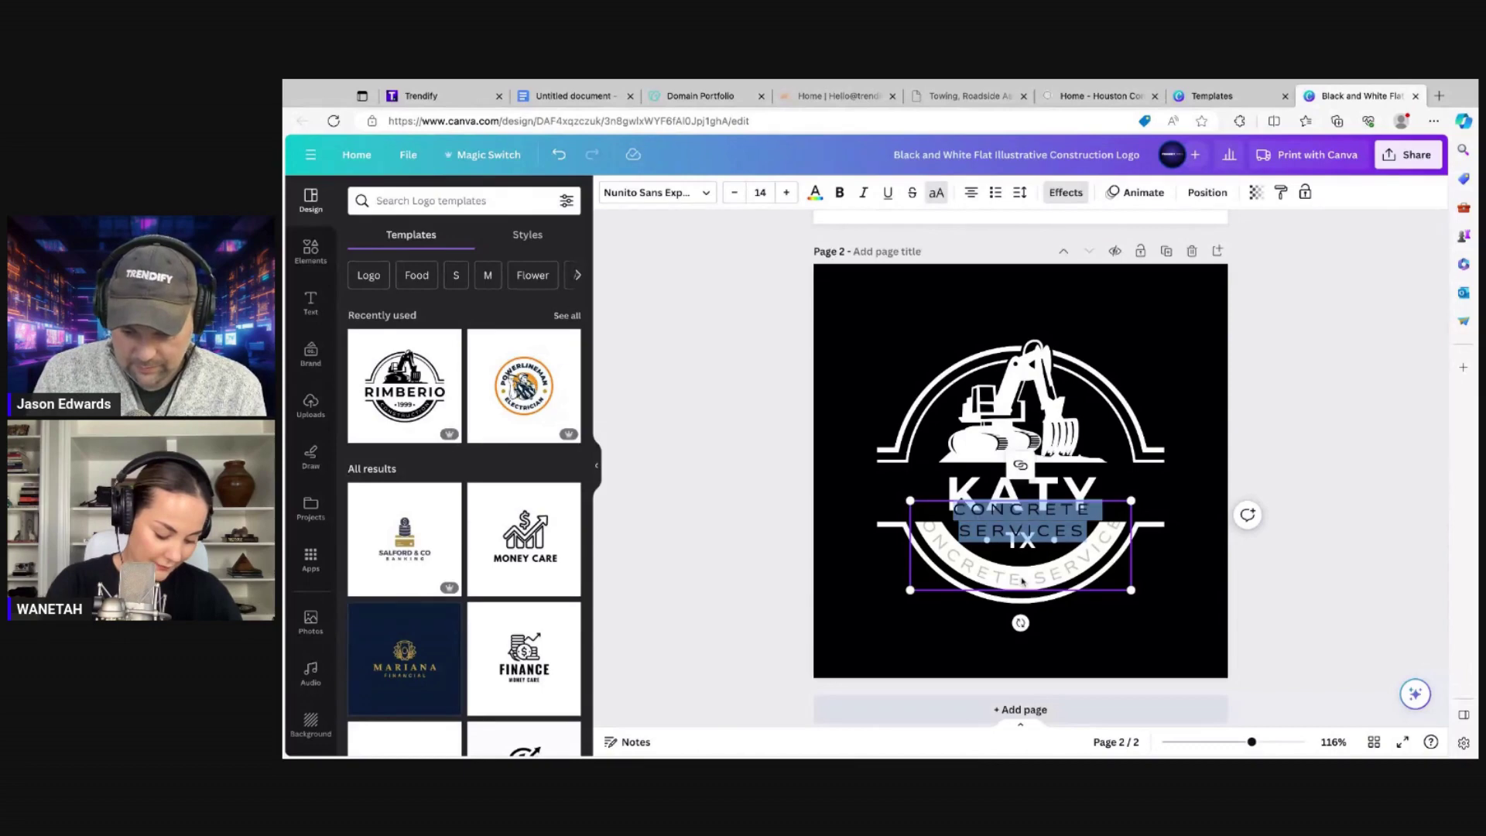
# - Shrink the curved CONCRETE SERVICES text to font size 10
pyautogui.click(732, 193)
pyautogui.click(731, 193)
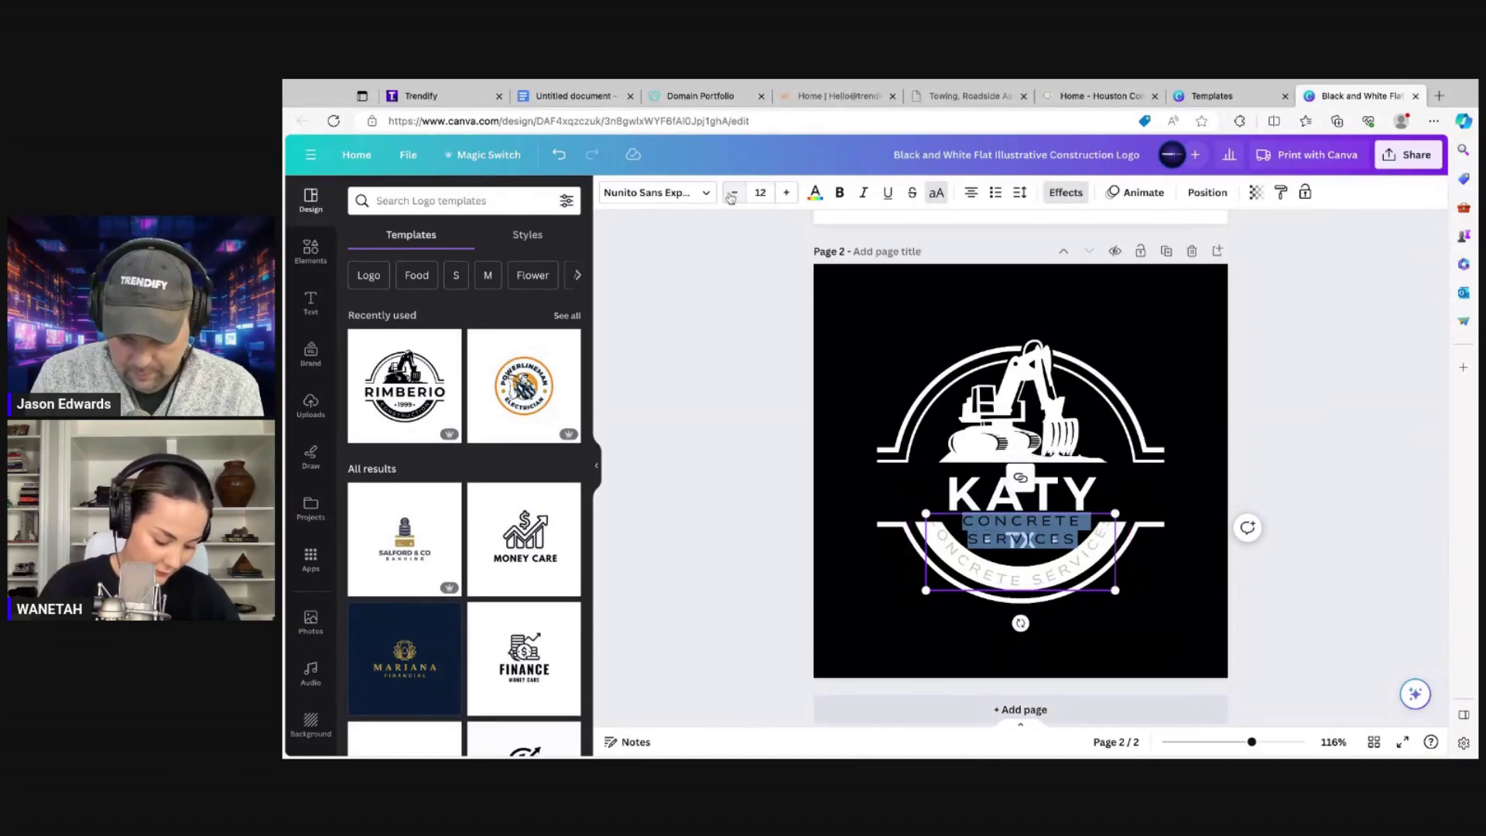
pyautogui.click(743, 343)
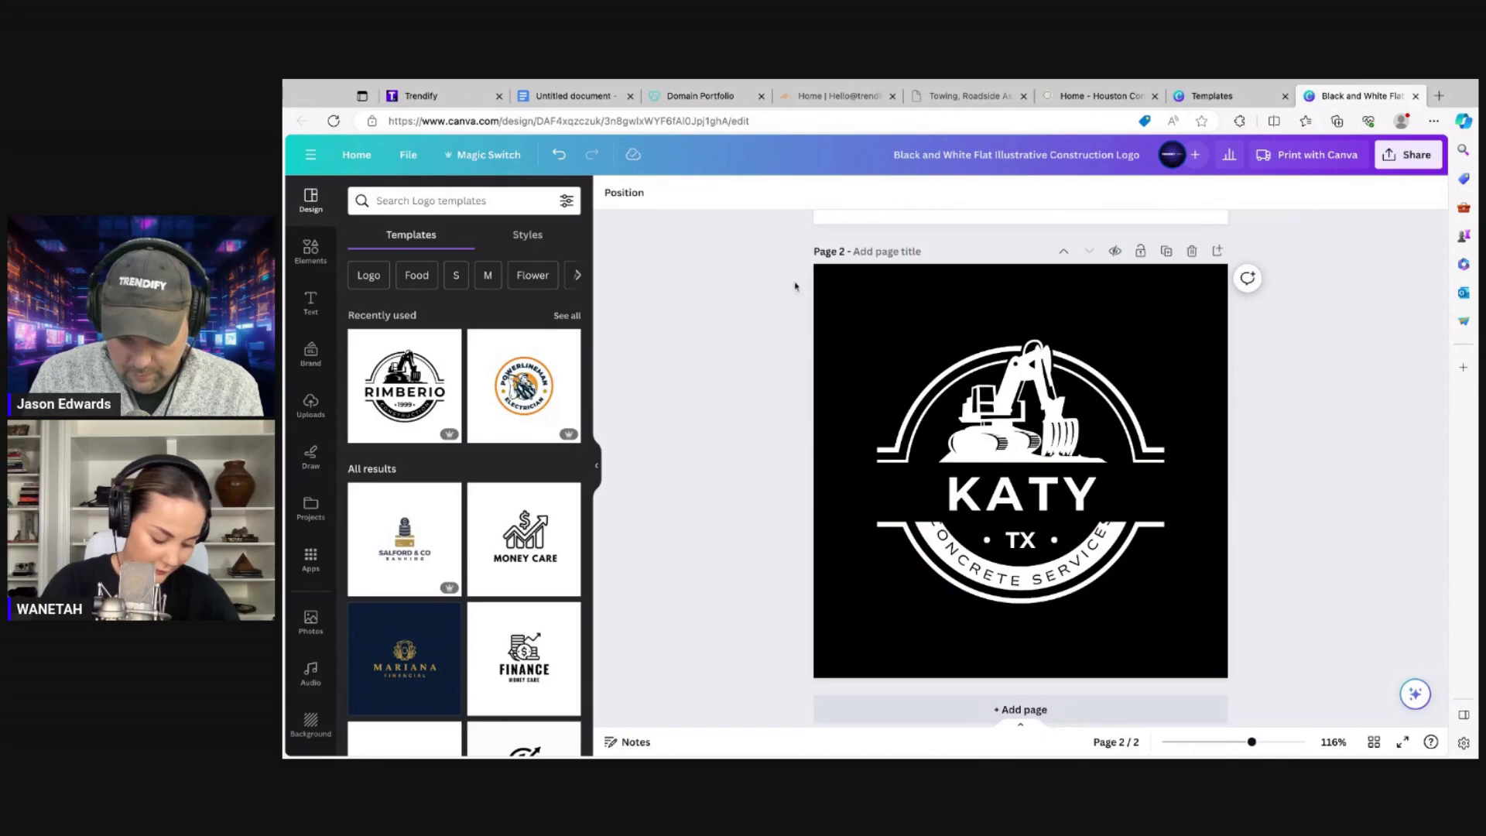
pyautogui.click(1002, 580)
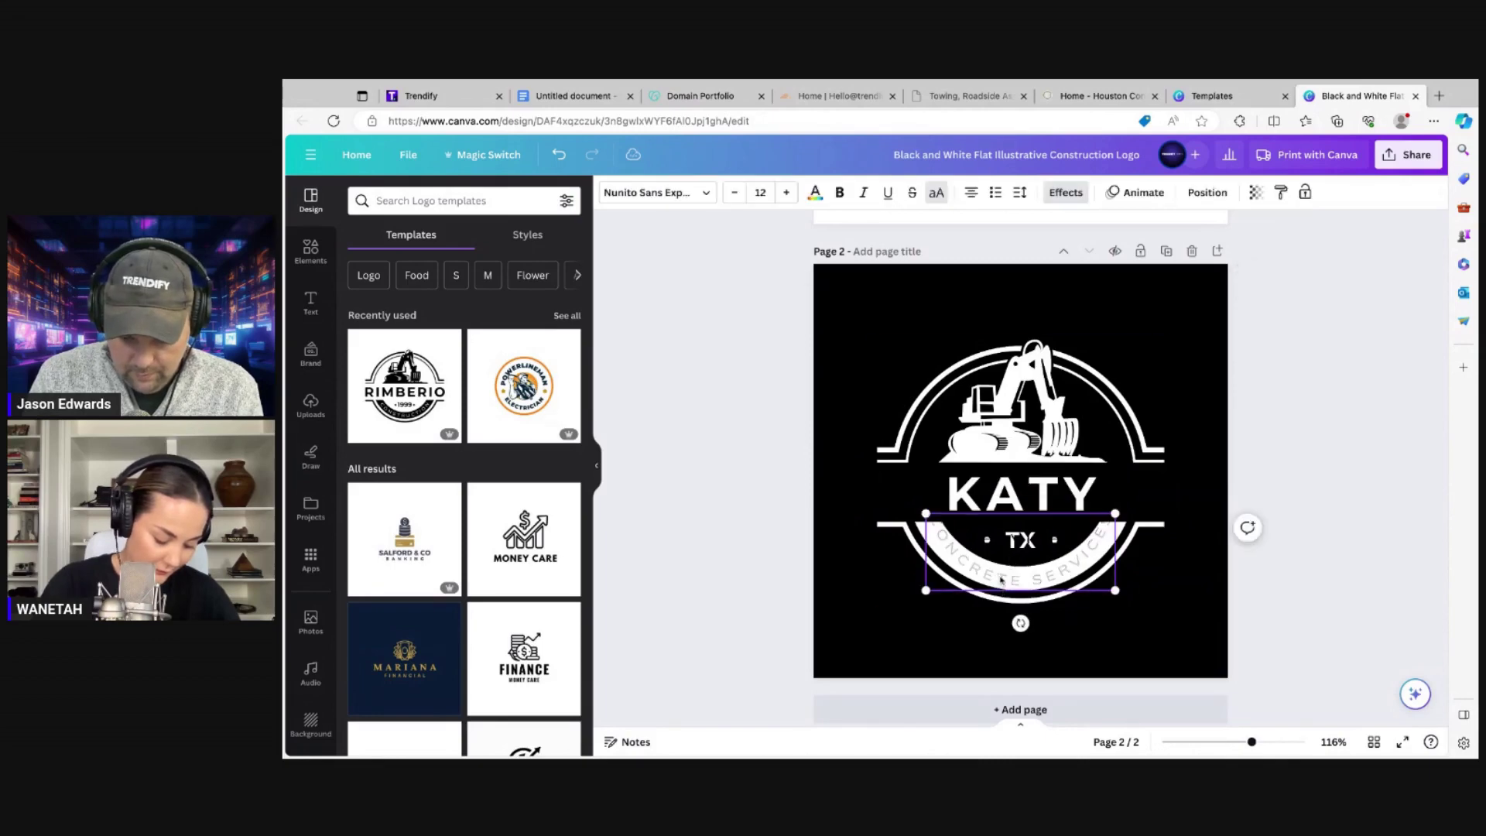
pyautogui.click(1002, 581)
pyautogui.click(733, 192)
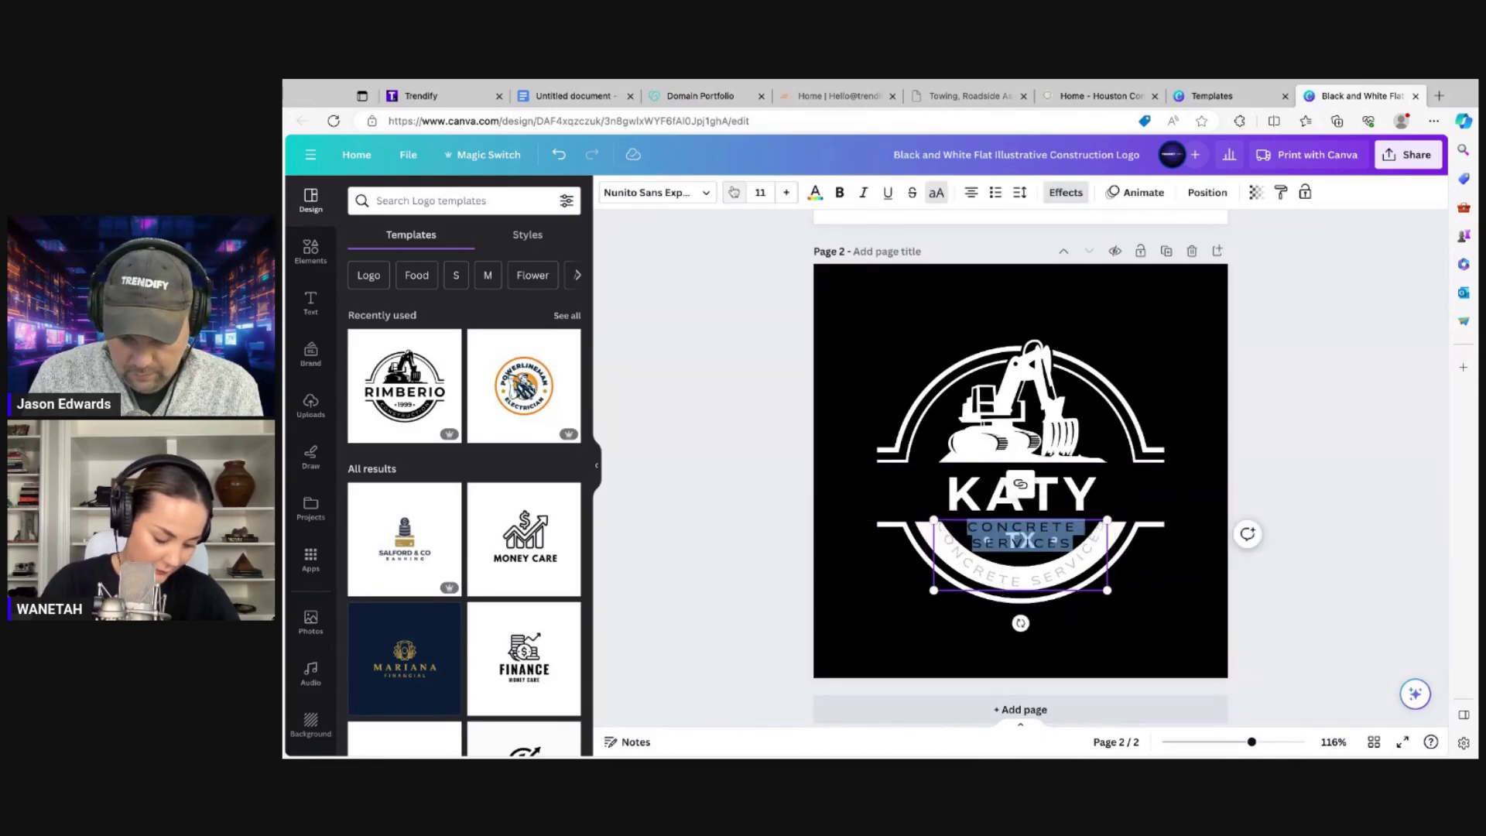
pyautogui.click(787, 395)
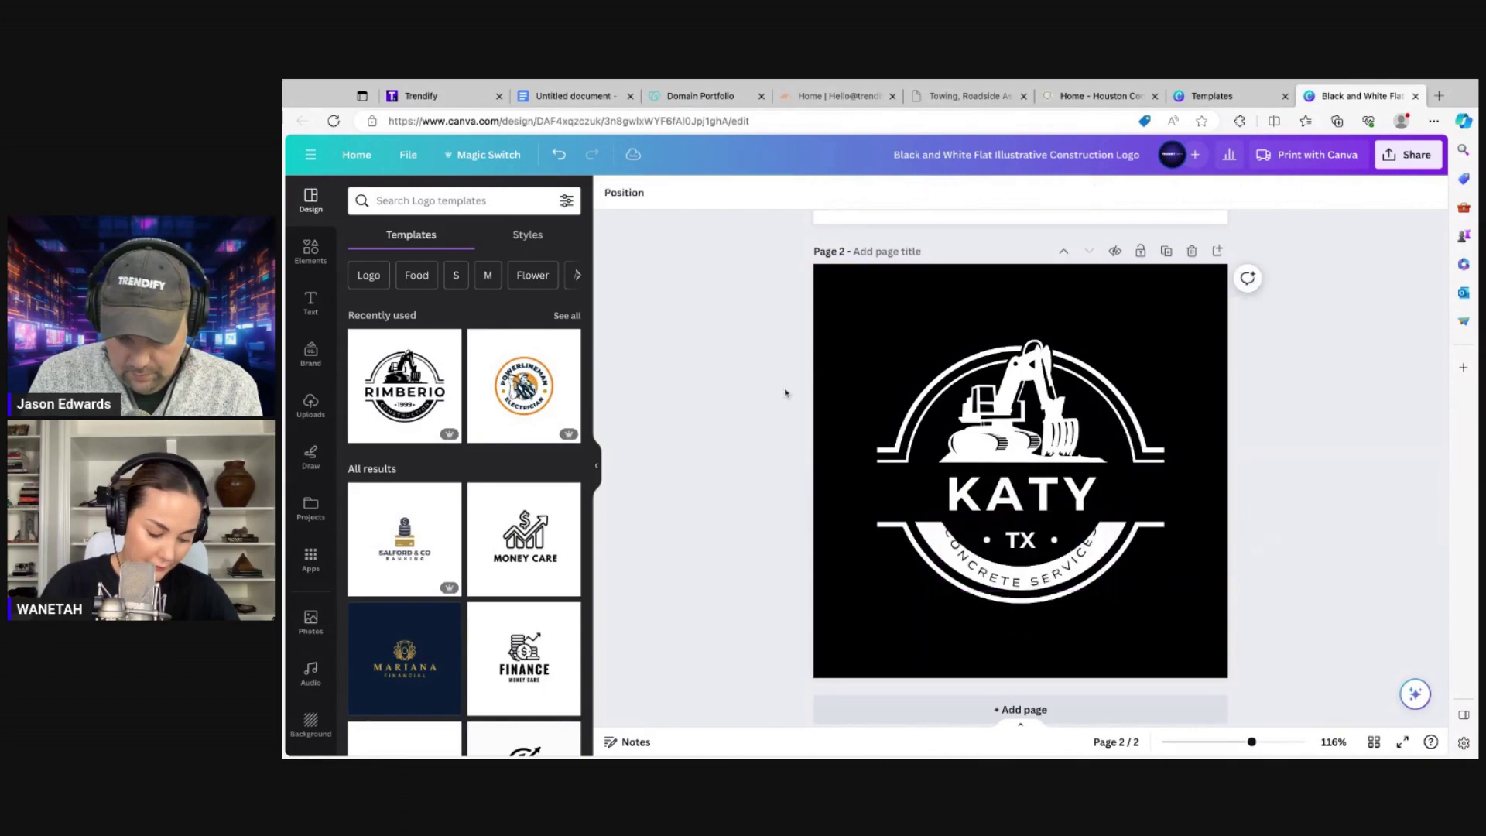
pyautogui.click(1071, 569)
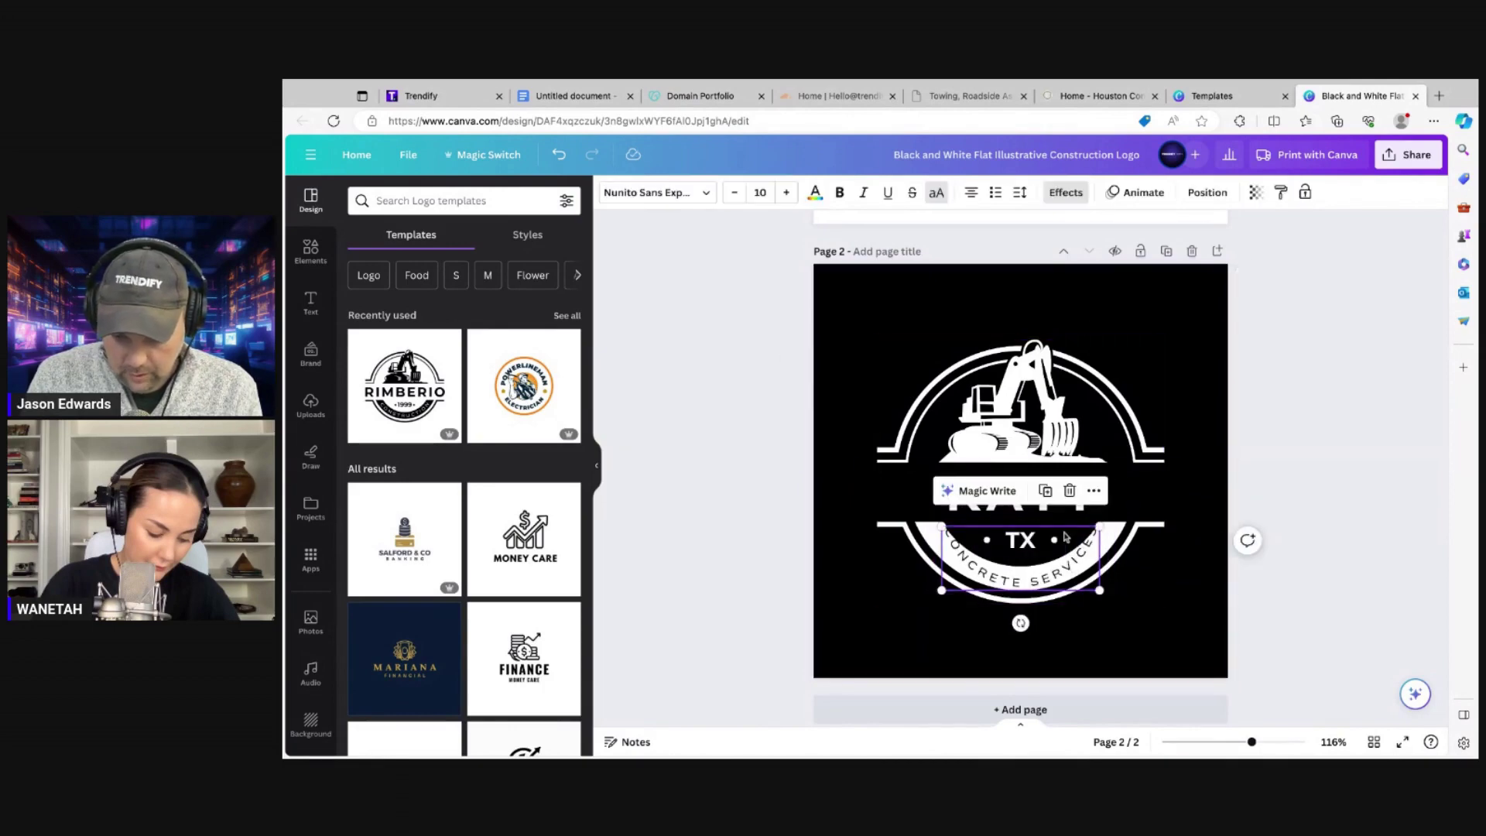
pyautogui.click(1020, 195)
pyautogui.click(1020, 194)
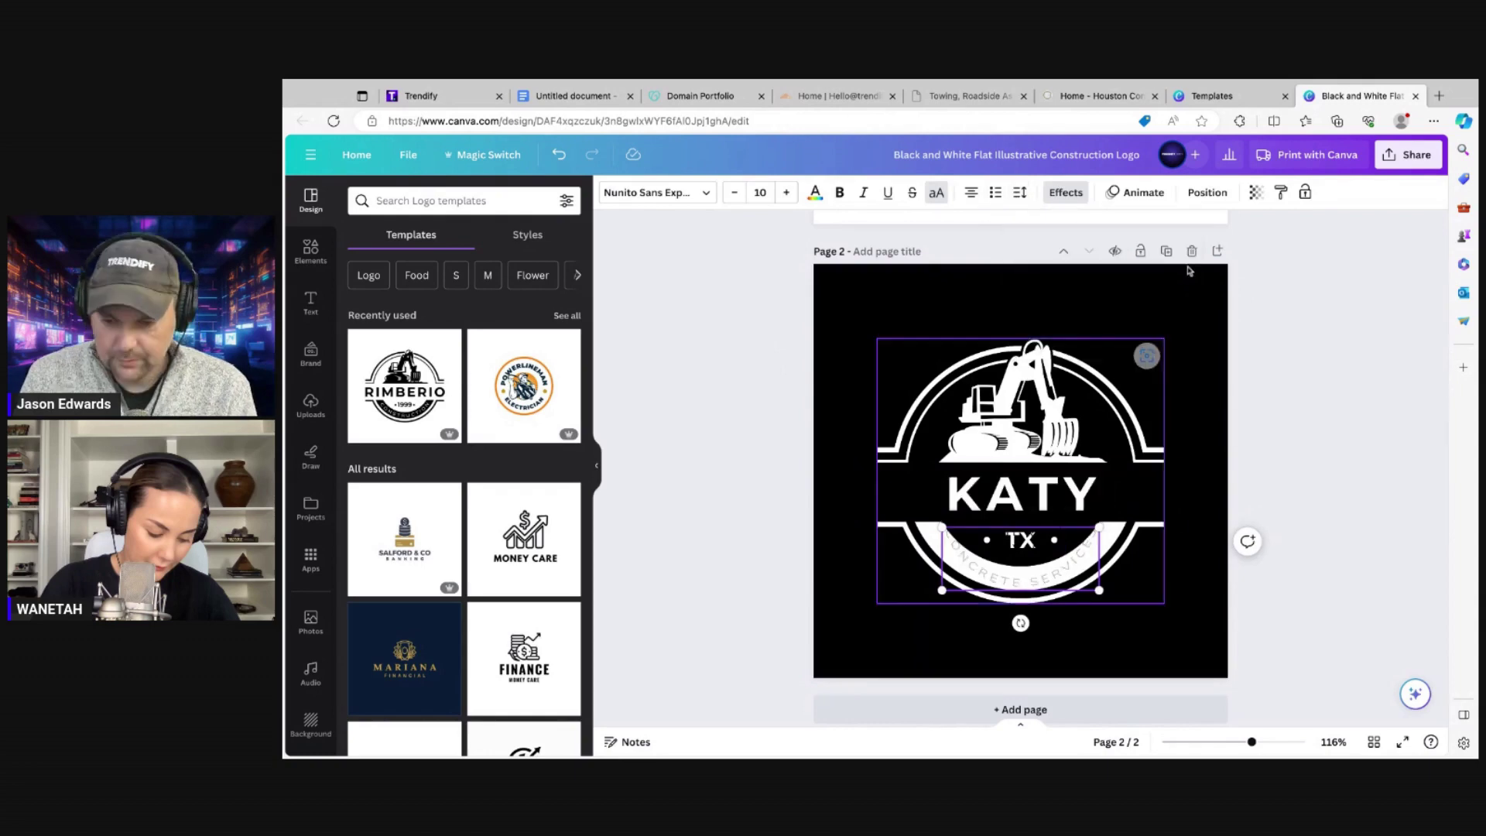
# - Loosen the curved text's Effects curve from -39 to about -31 so it fits beneath TX
pyautogui.click(1065, 193)
pyautogui.scroll(-2, 557, 449)
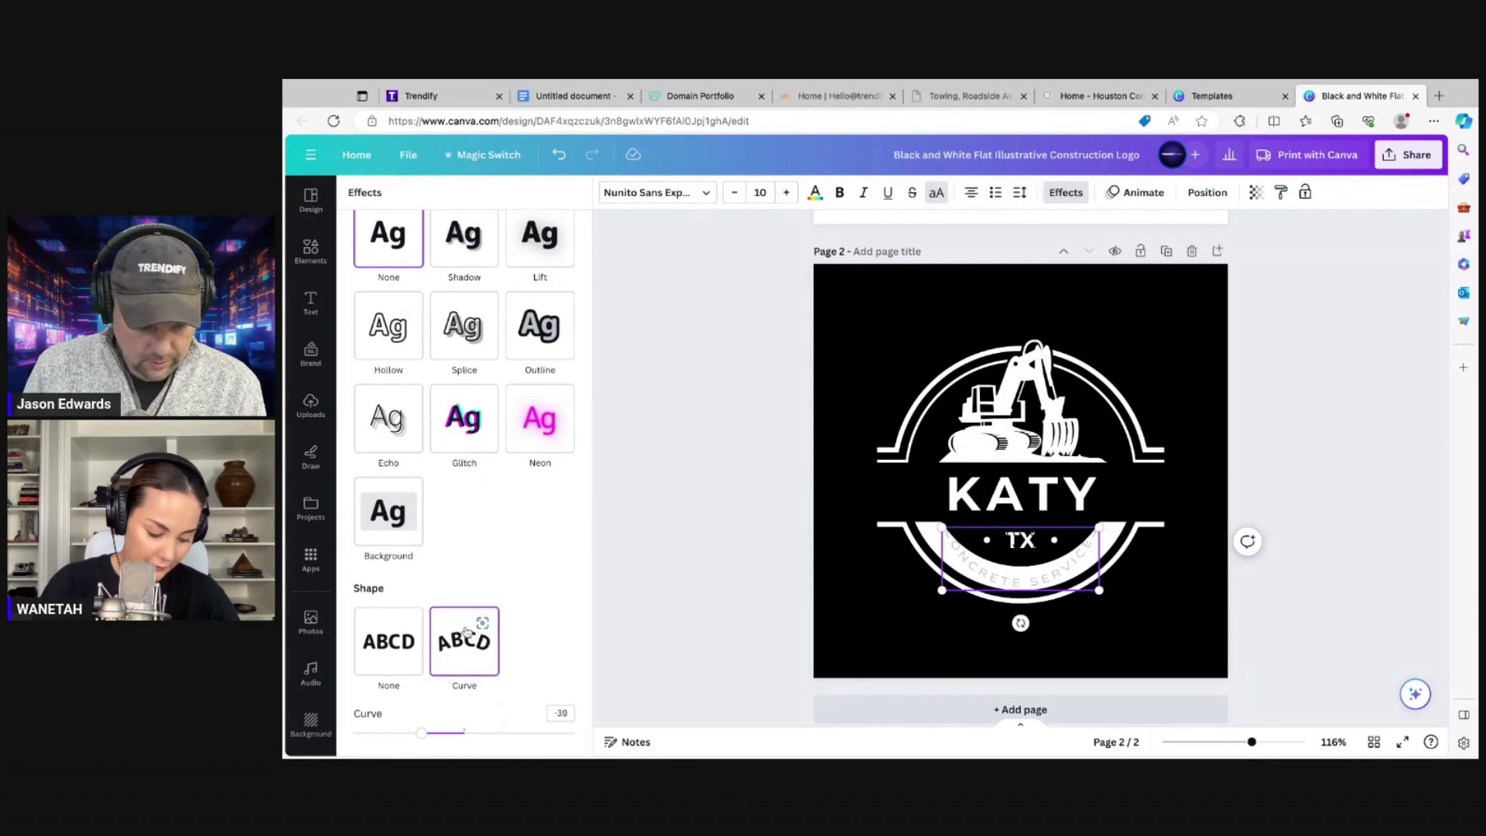
pyautogui.click(421, 733)
pyautogui.moveTo(421, 735); pyautogui.dragTo(430, 733)
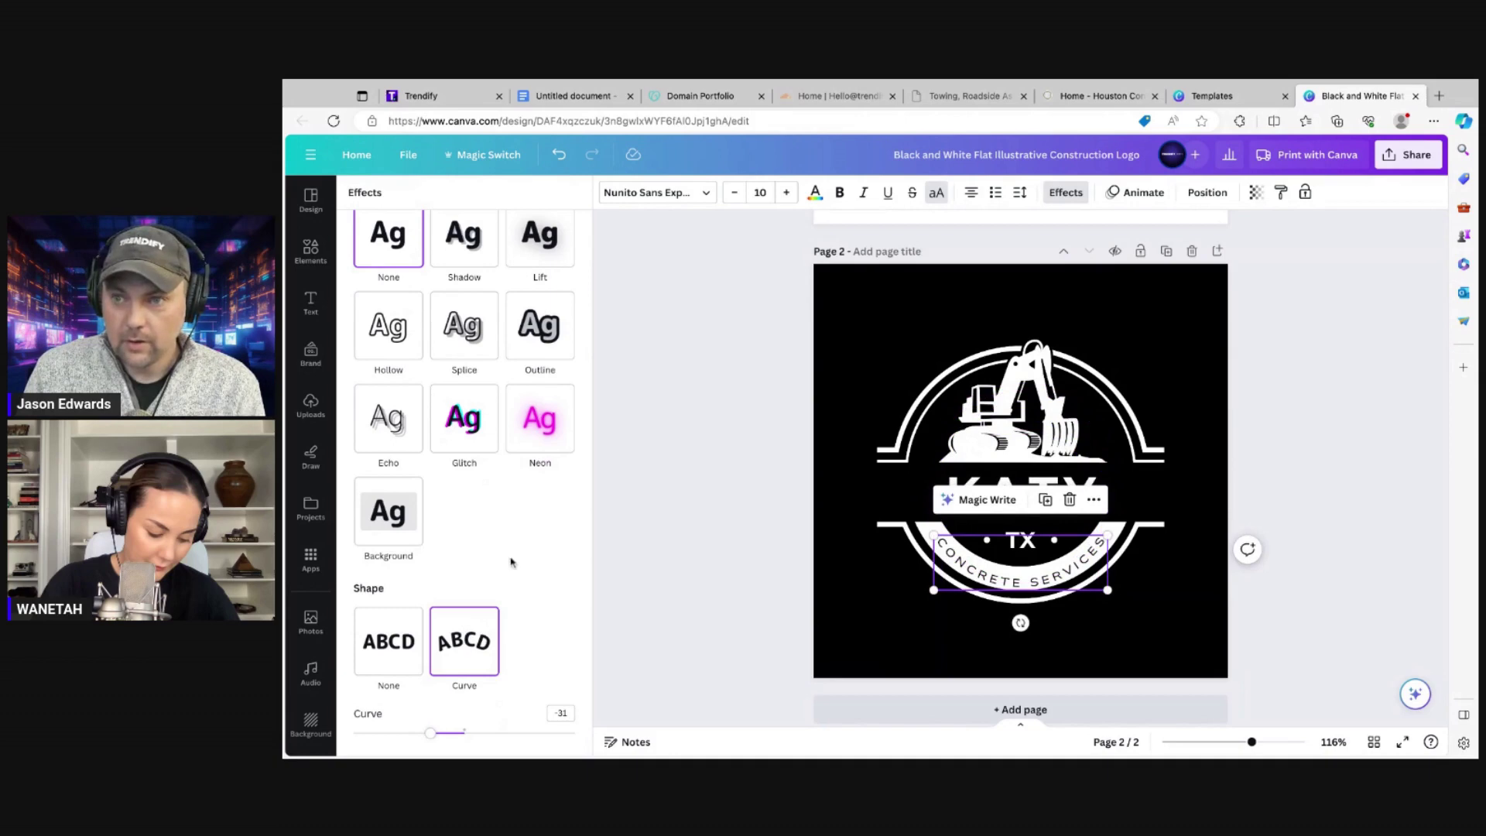
pyautogui.press('Escape')
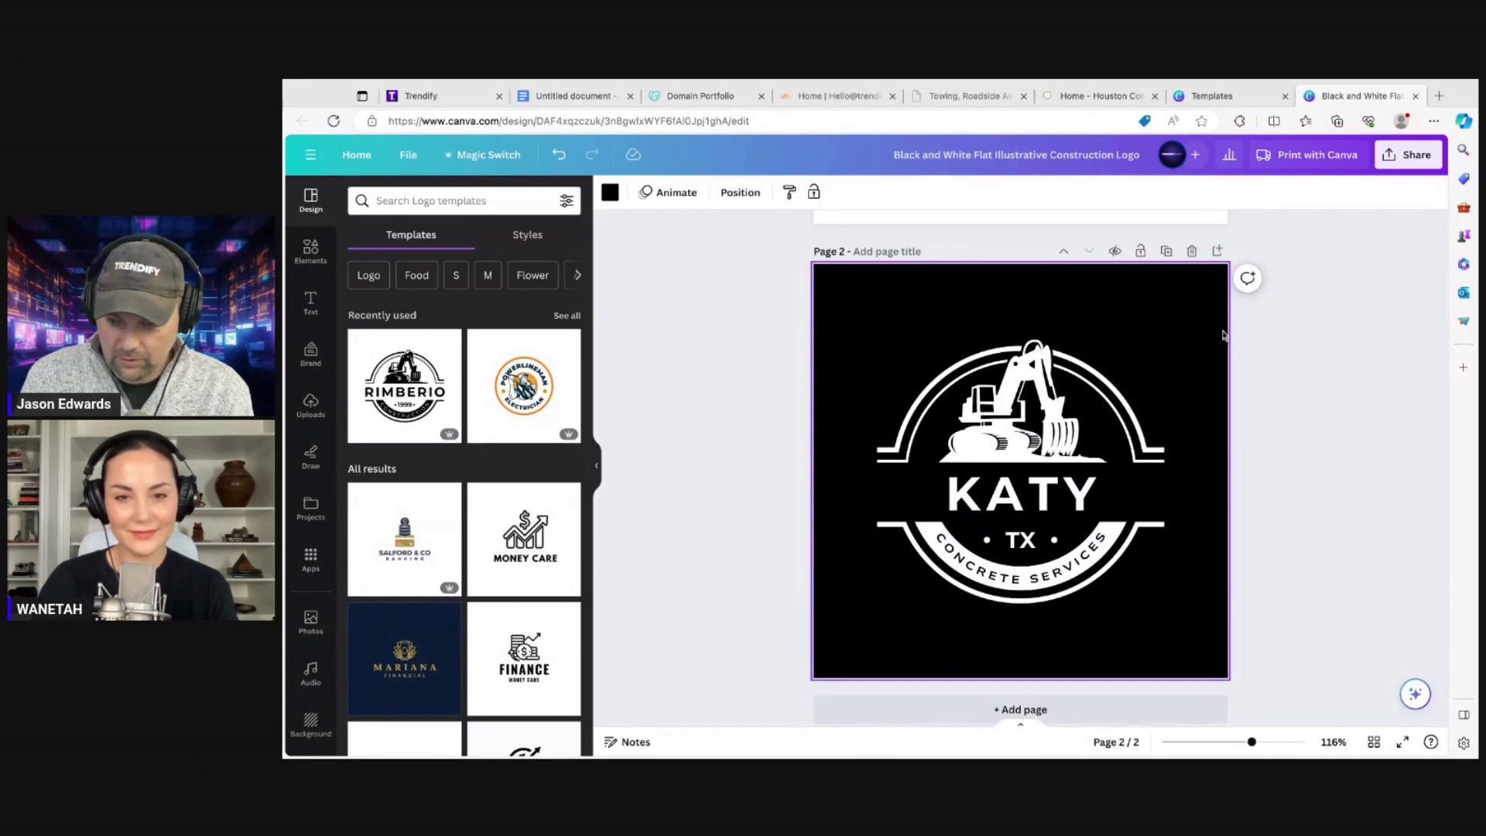
# - Download only page 2 of the logo as a PNG with a transparent background
pyautogui.click(1407, 159)
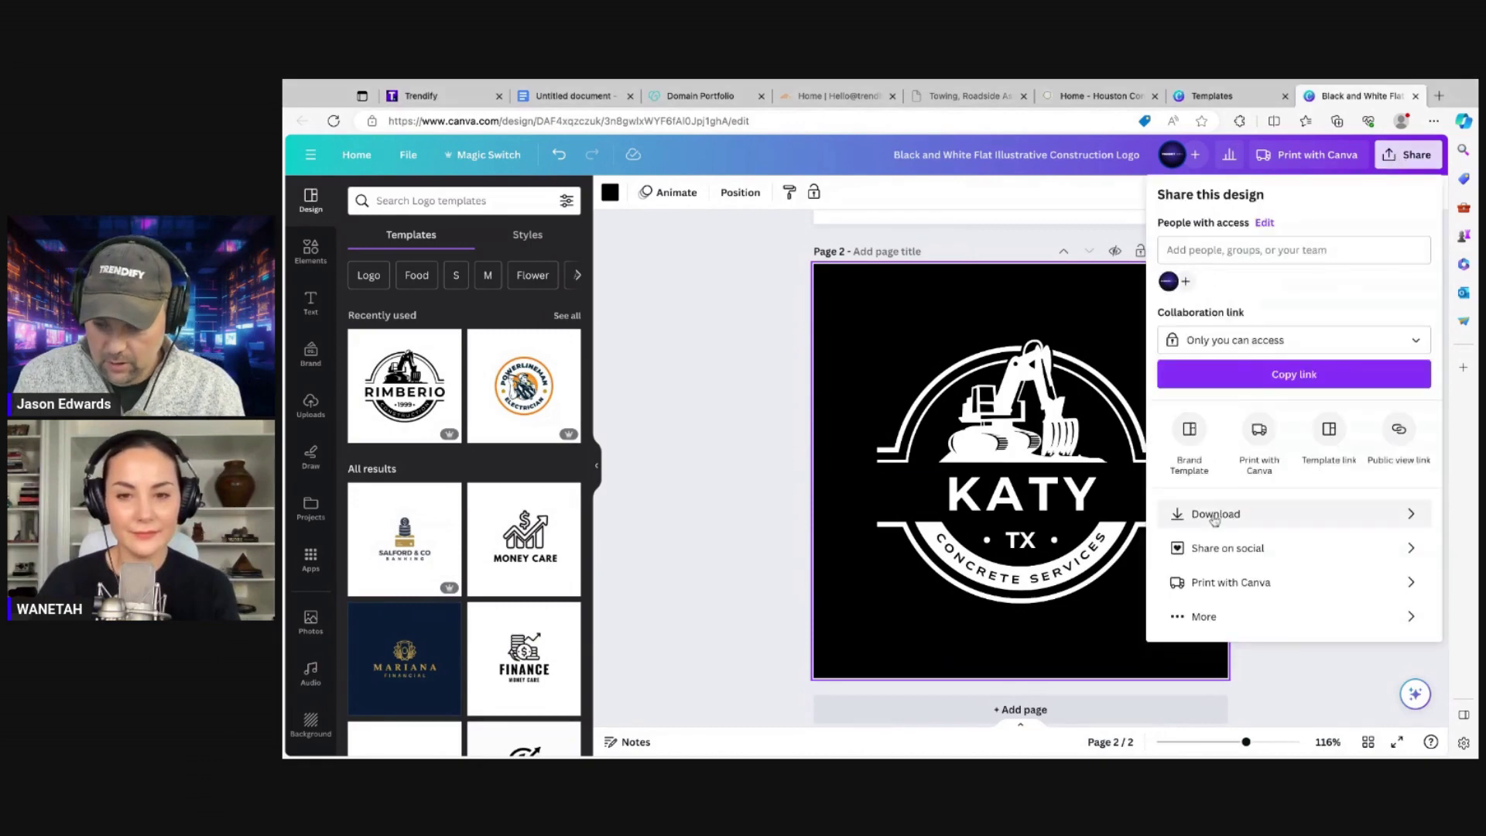
pyautogui.click(1219, 517)
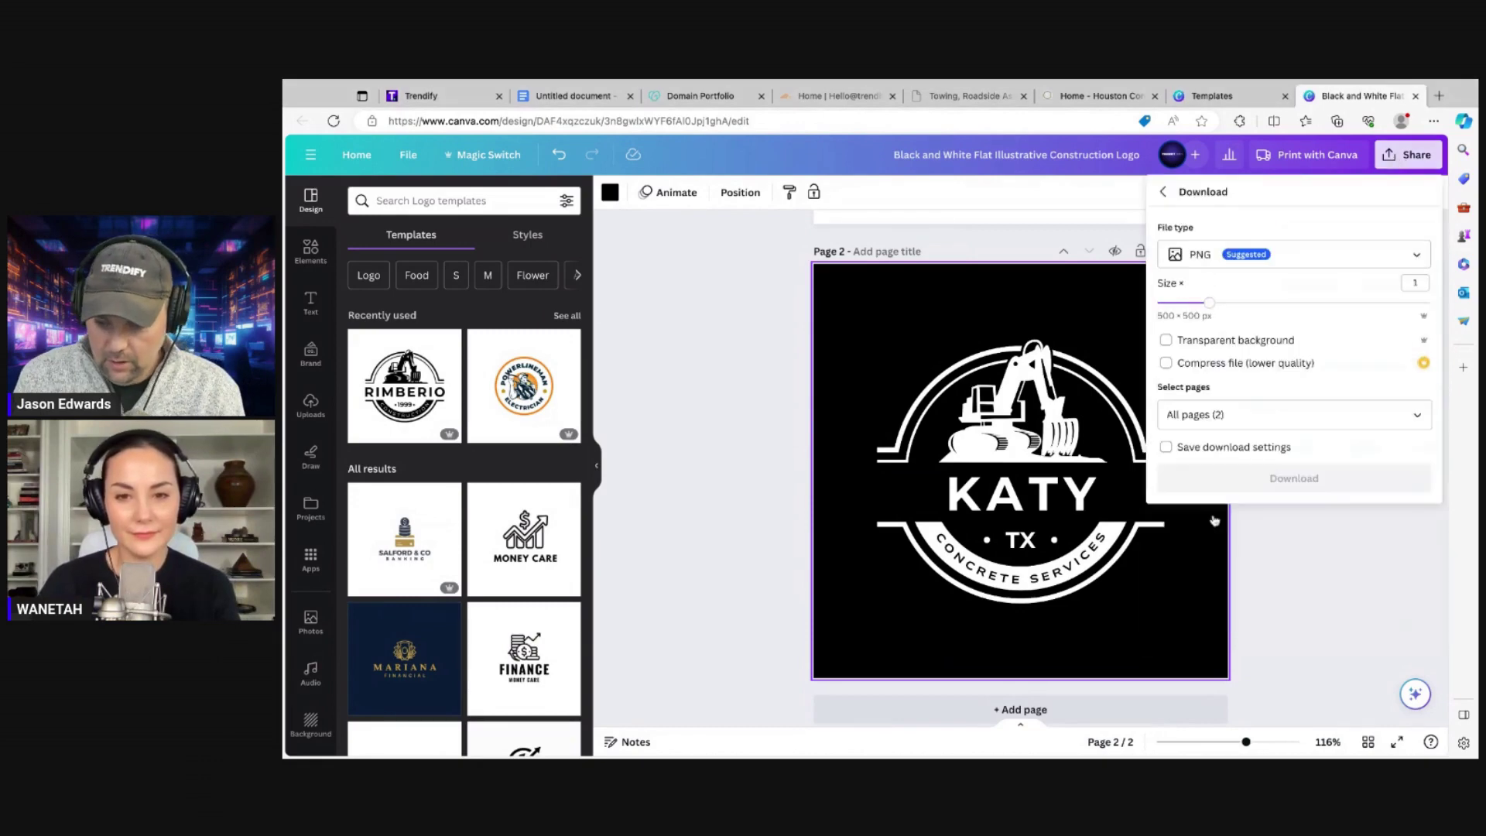
pyautogui.click(1224, 422)
pyautogui.click(1237, 417)
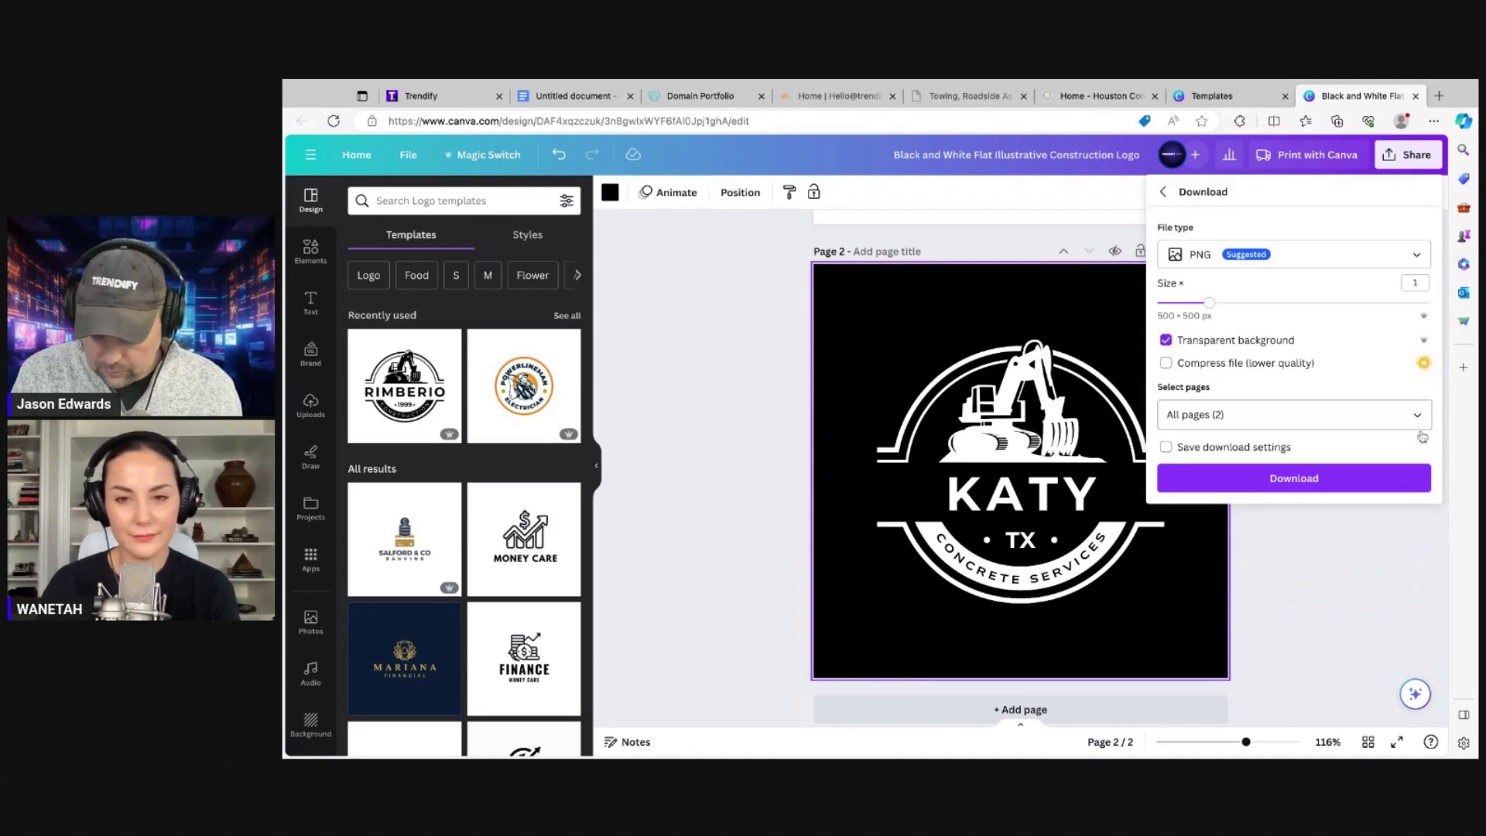
pyautogui.click(1241, 414)
pyautogui.click(1419, 496)
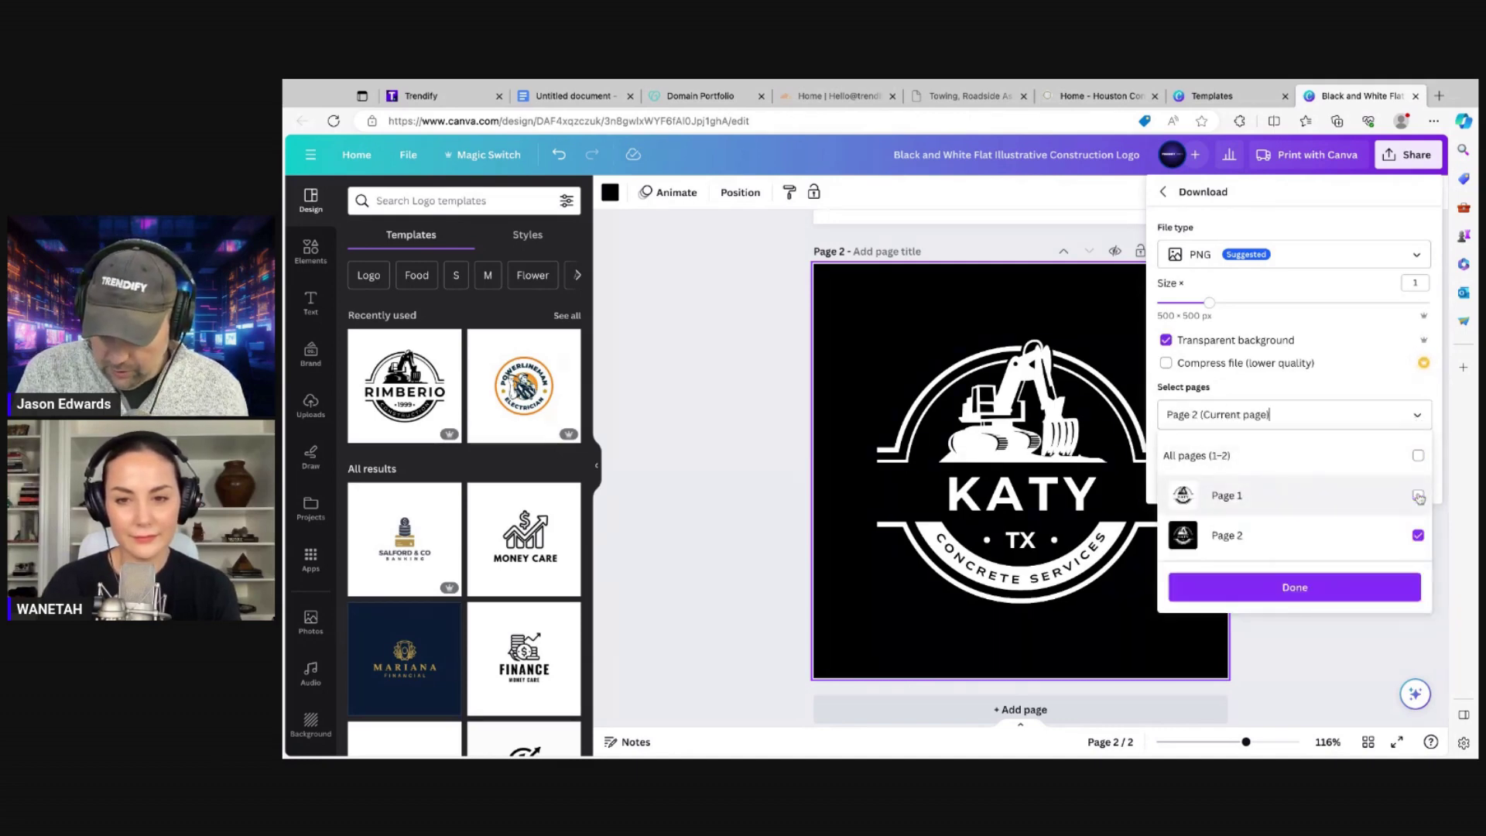
pyautogui.click(1308, 593)
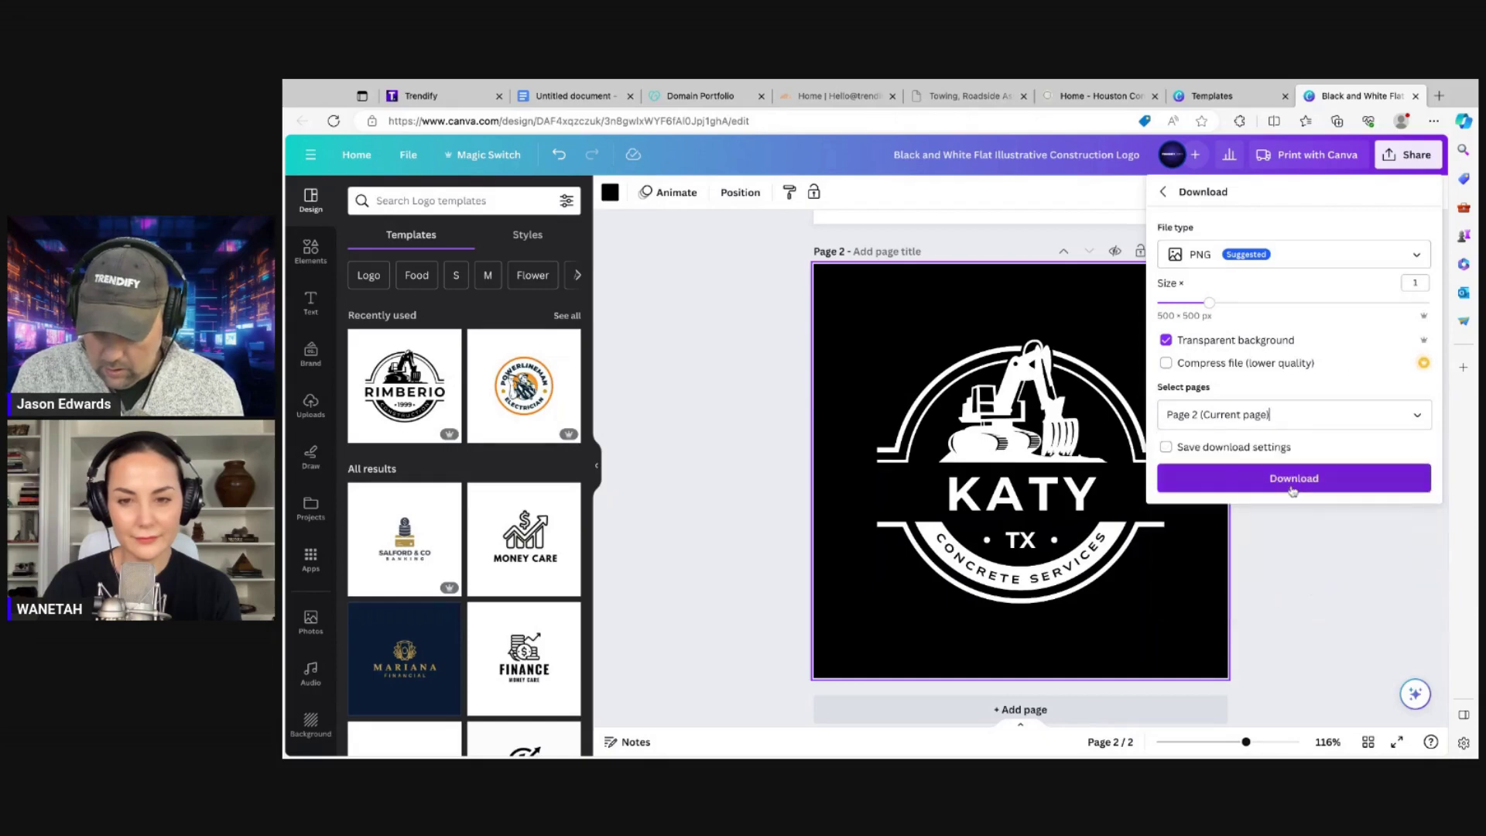
pyautogui.click(1291, 482)
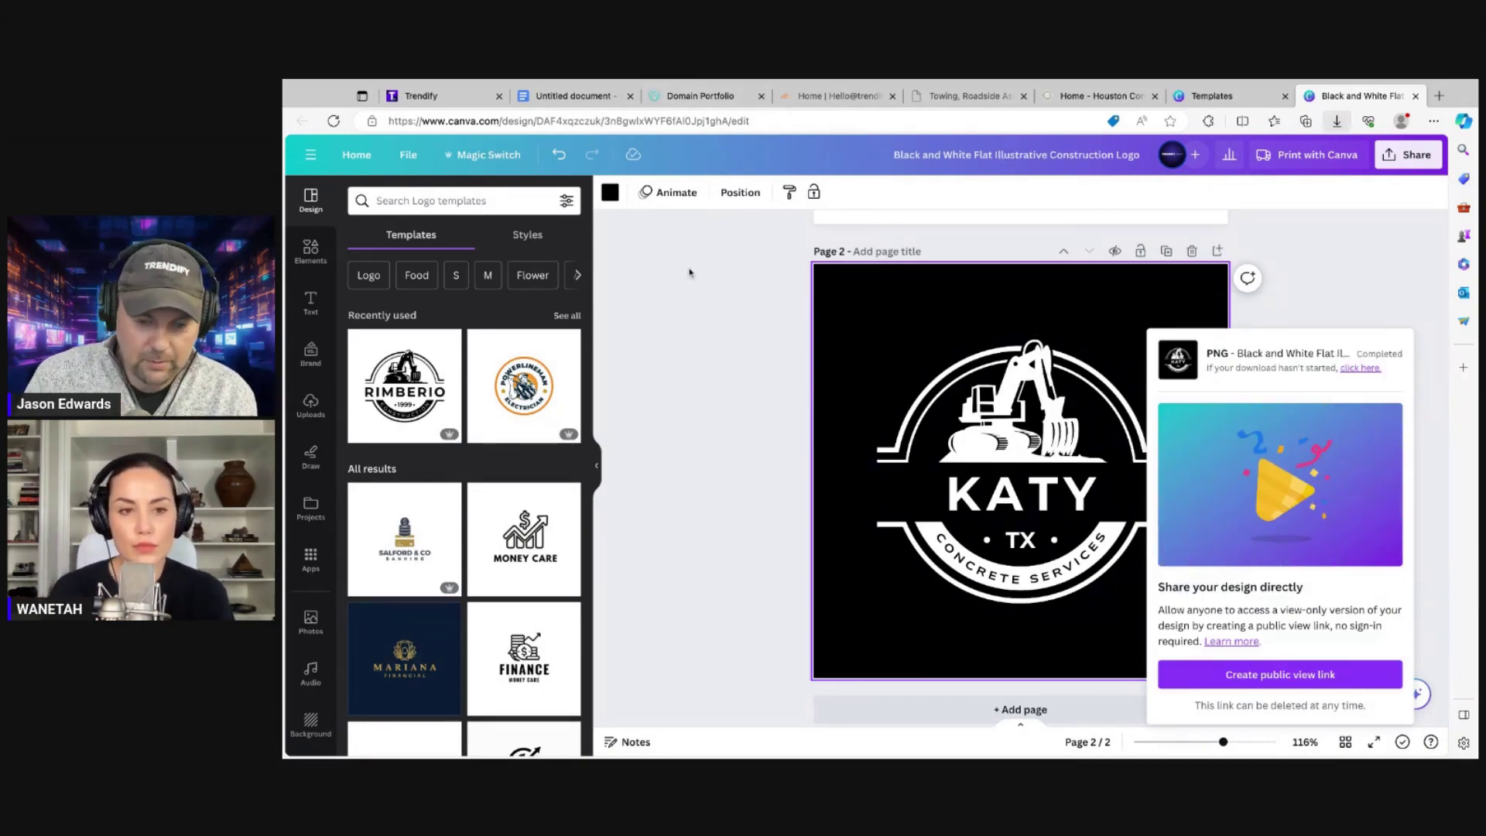
# - Upload the KATY logo PNG in Trendify and set it as the navigation menu's brand logo
pyautogui.click(434, 101)
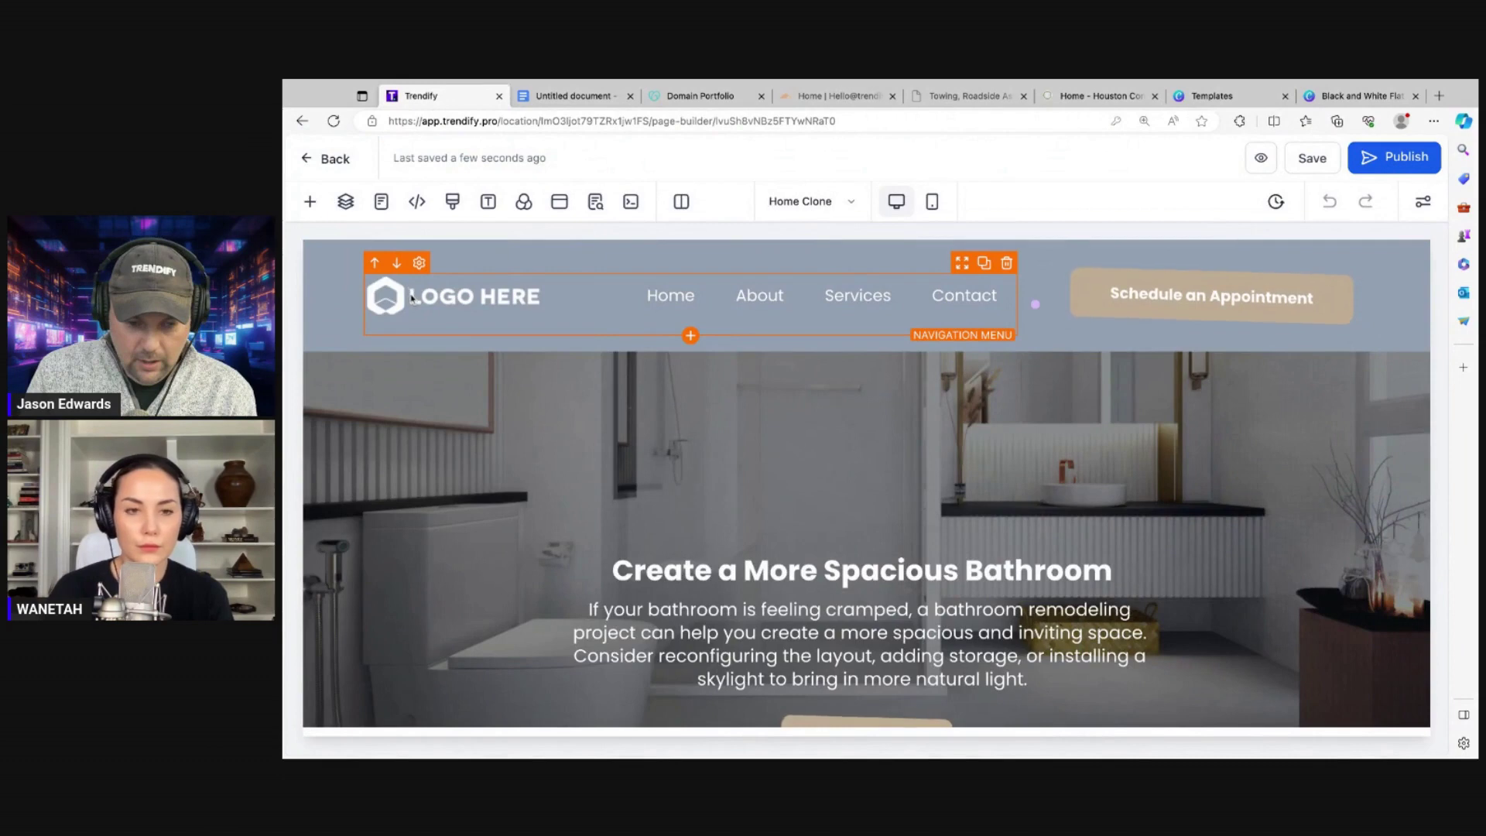
pyautogui.click(434, 298)
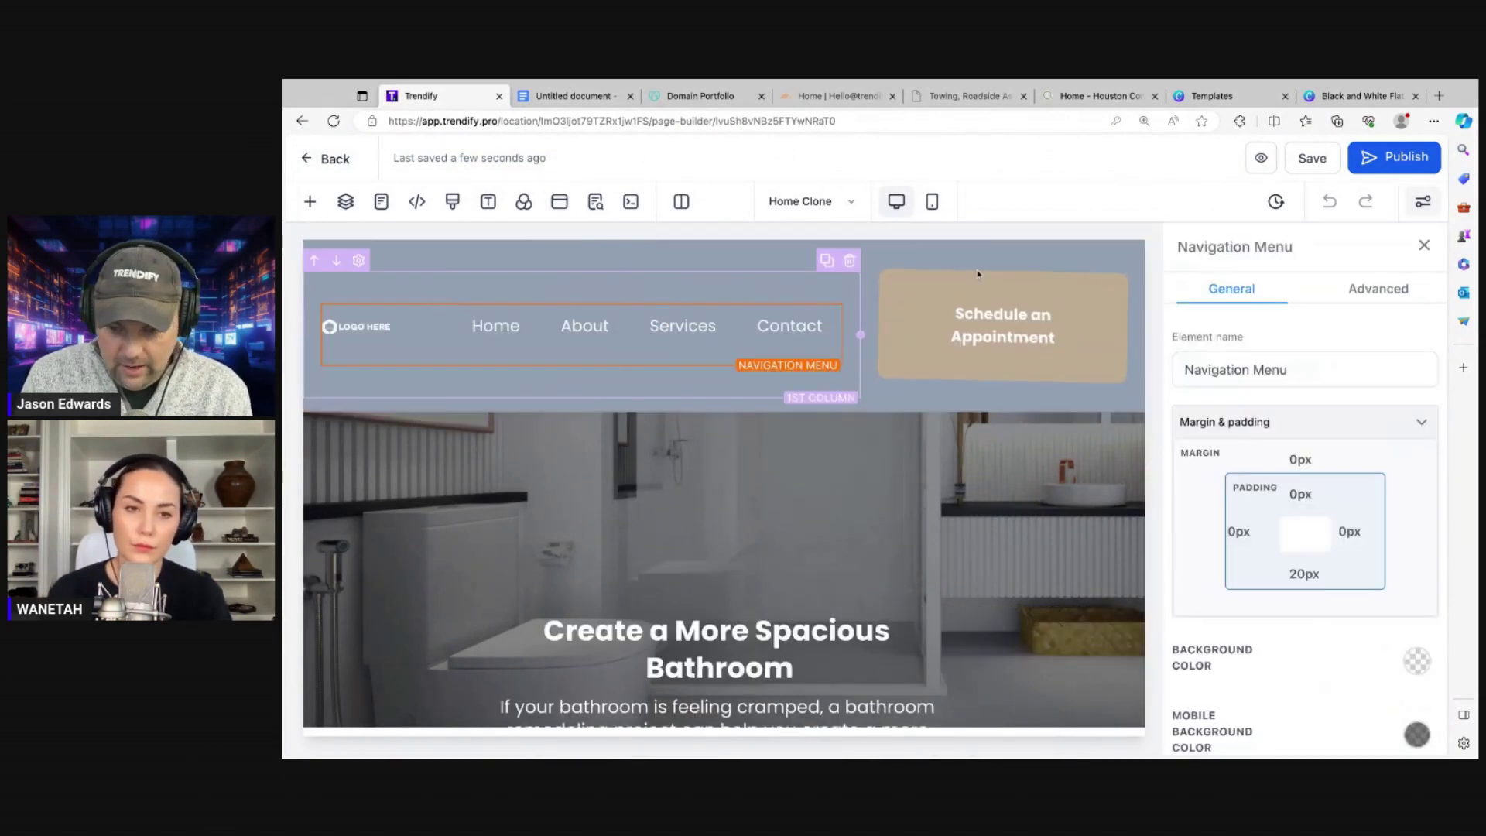
pyautogui.scroll(-1, 1281, 438)
pyautogui.scroll(-5, 1282, 437)
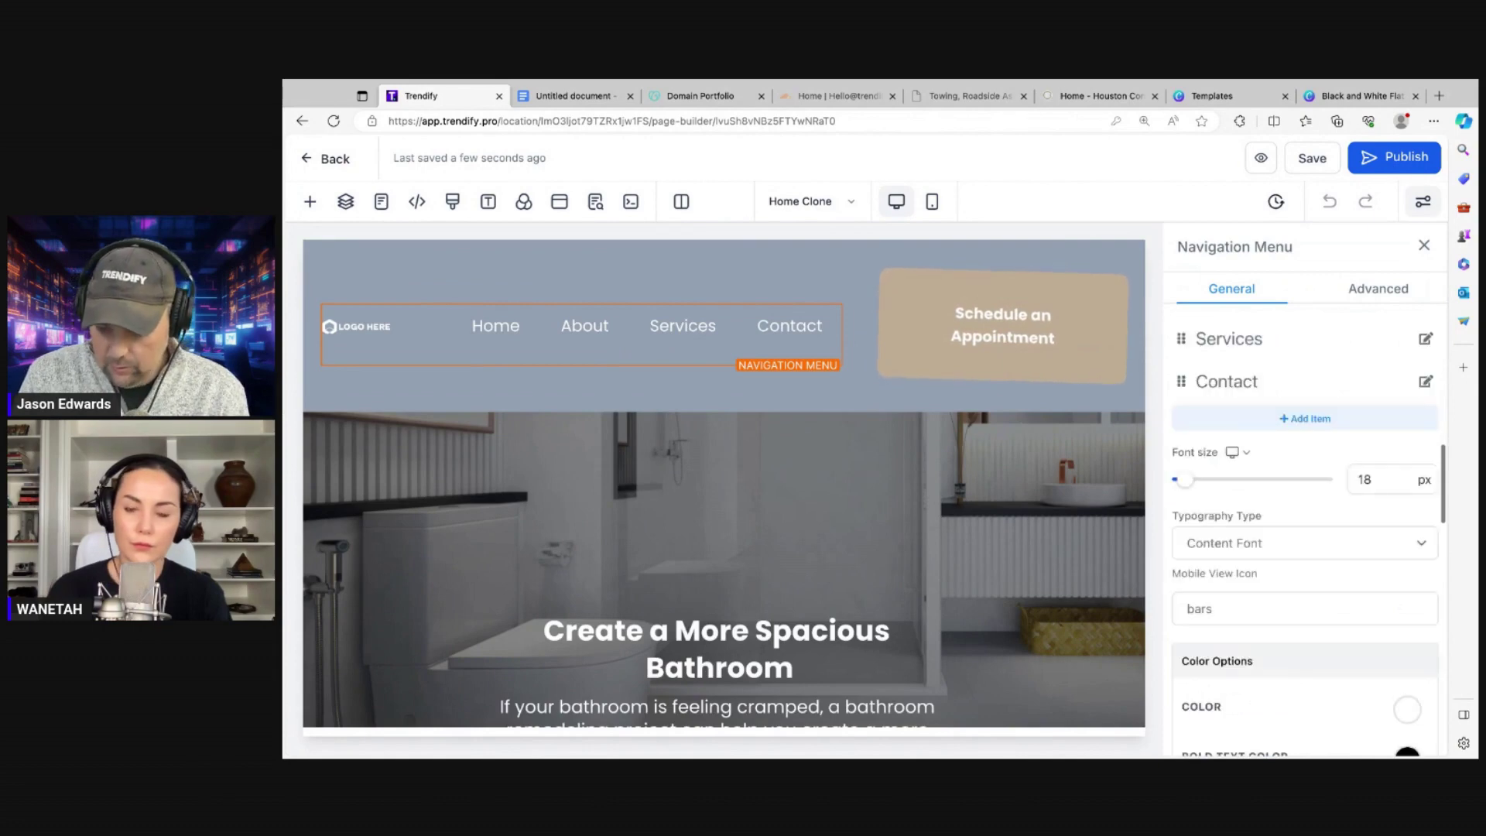
pyautogui.scroll(-2, 1308, 534)
pyautogui.scroll(-5, 1305, 534)
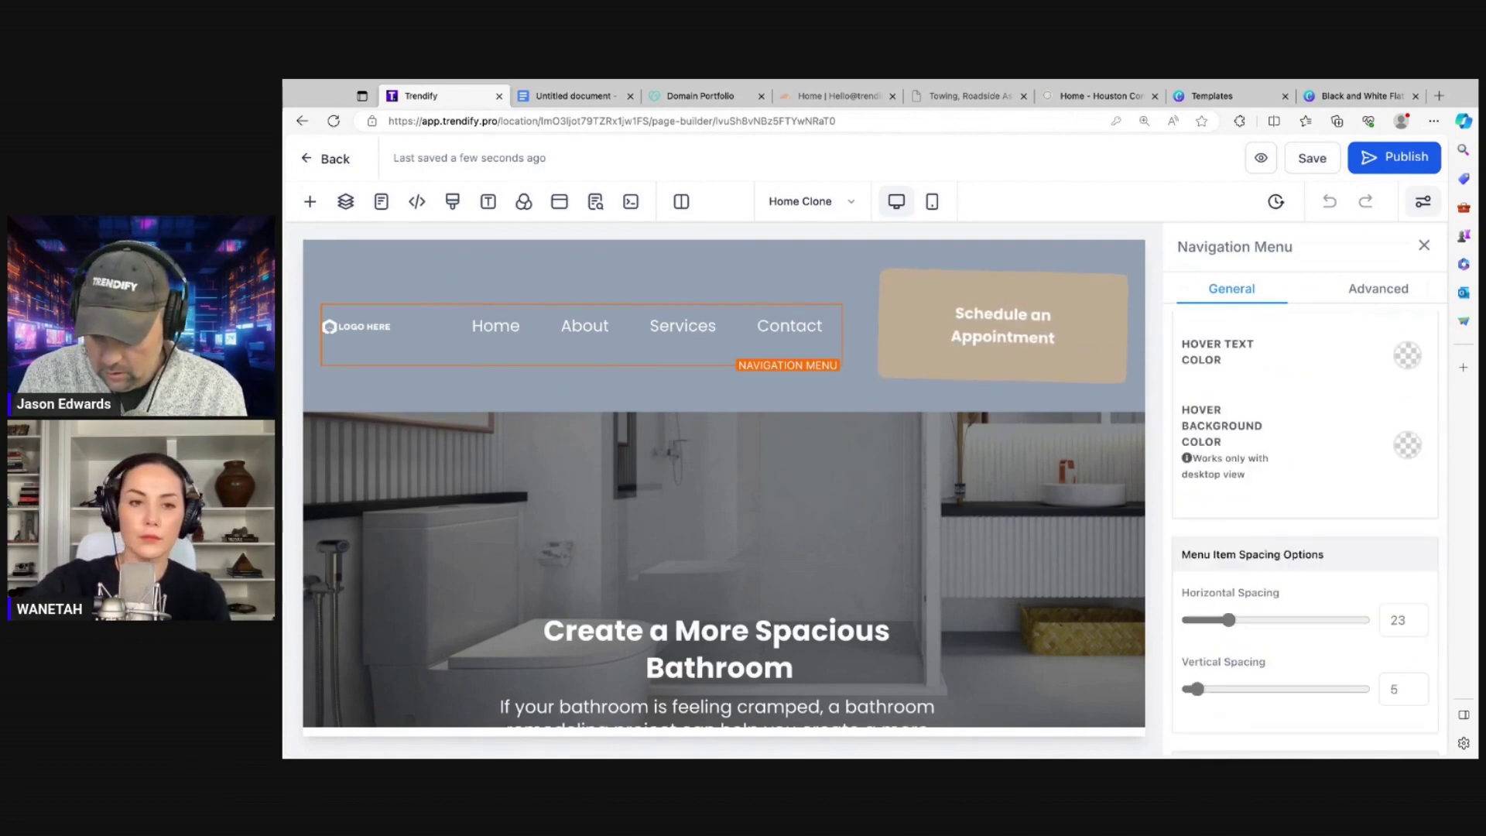
pyautogui.scroll(-5, 1305, 534)
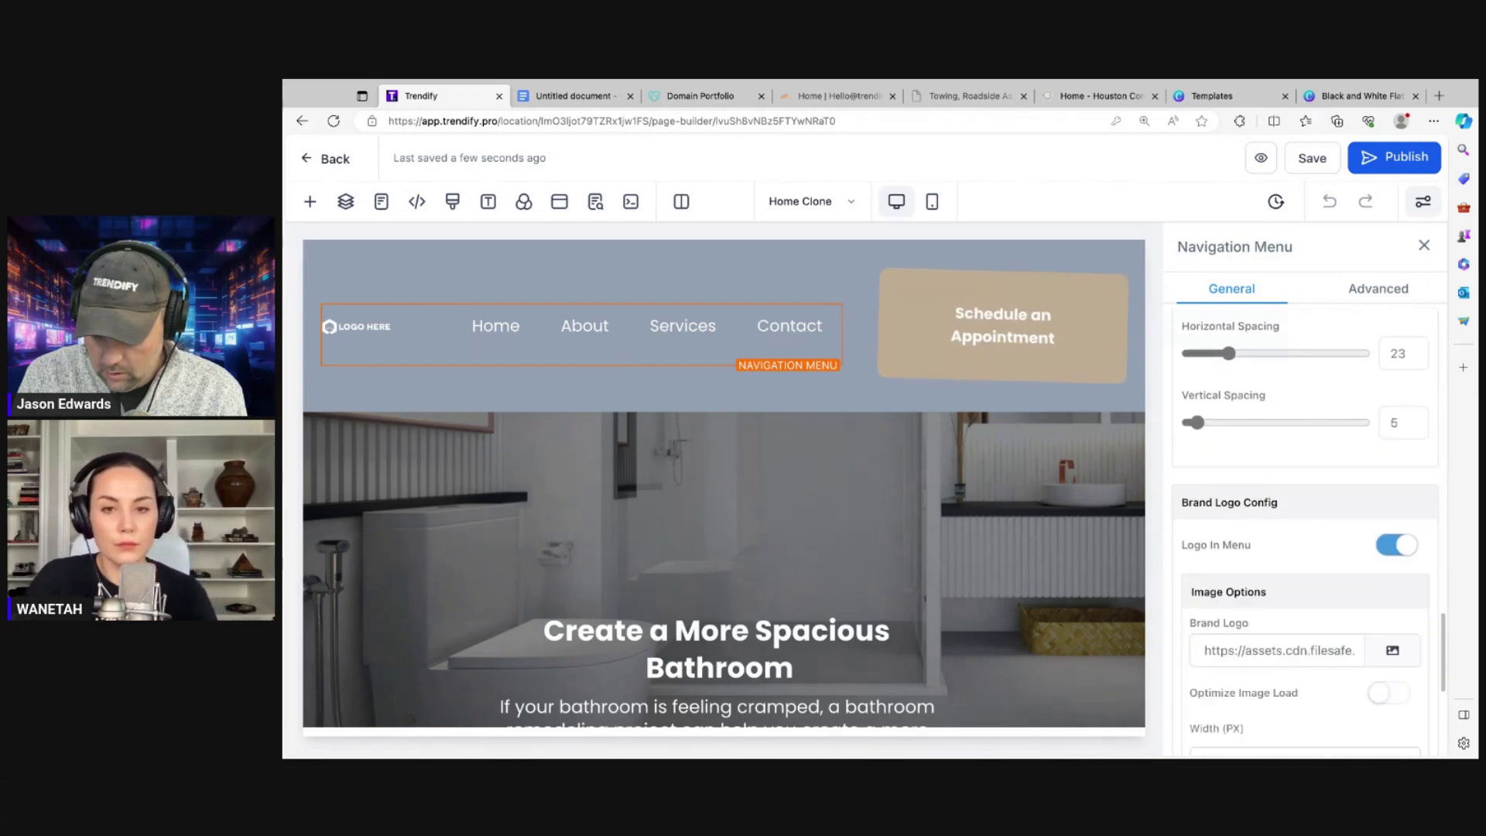
pyautogui.scroll(-1, 1393, 633)
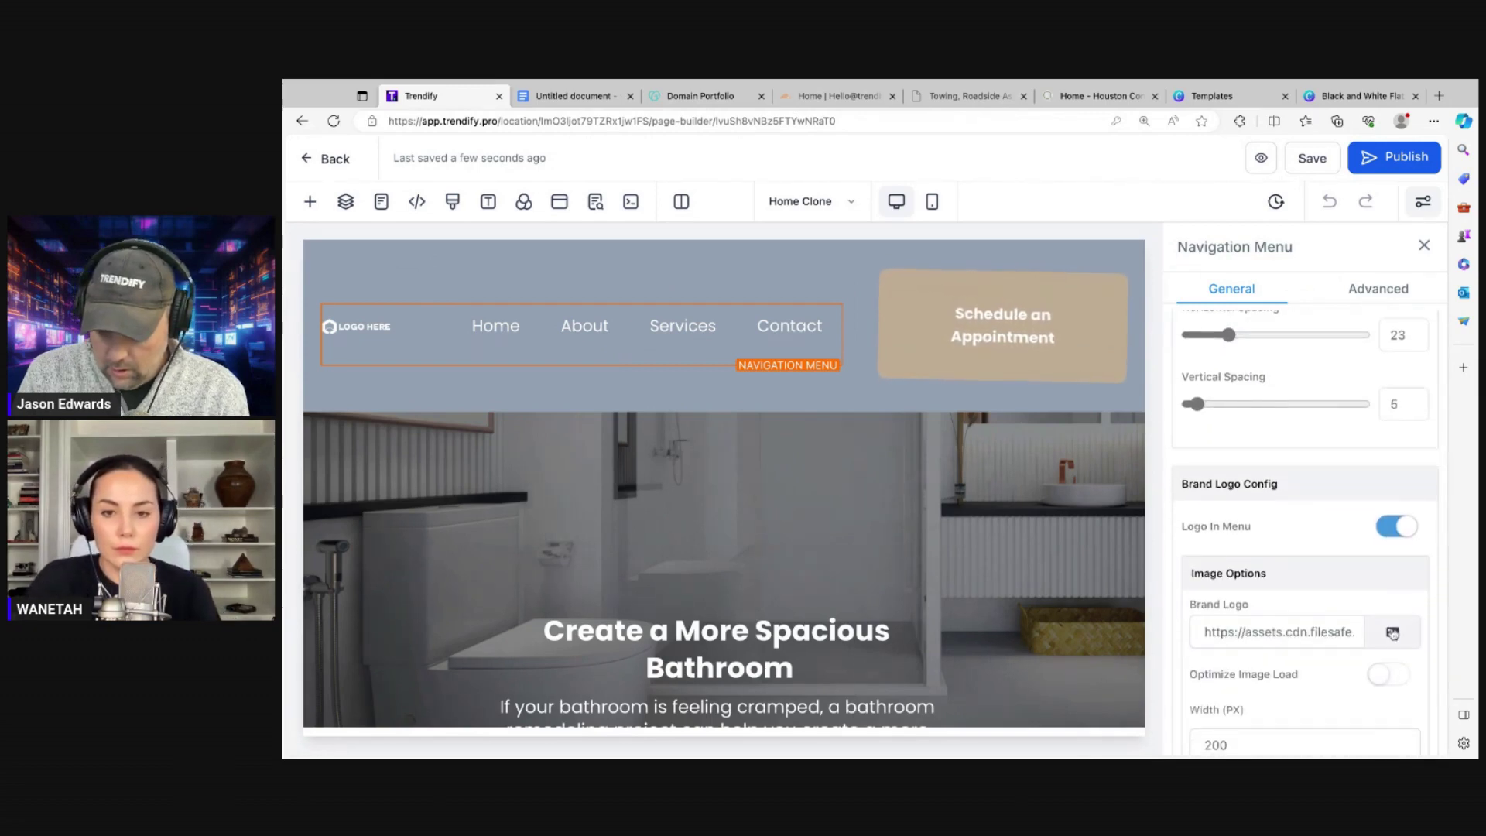
pyautogui.click(1392, 633)
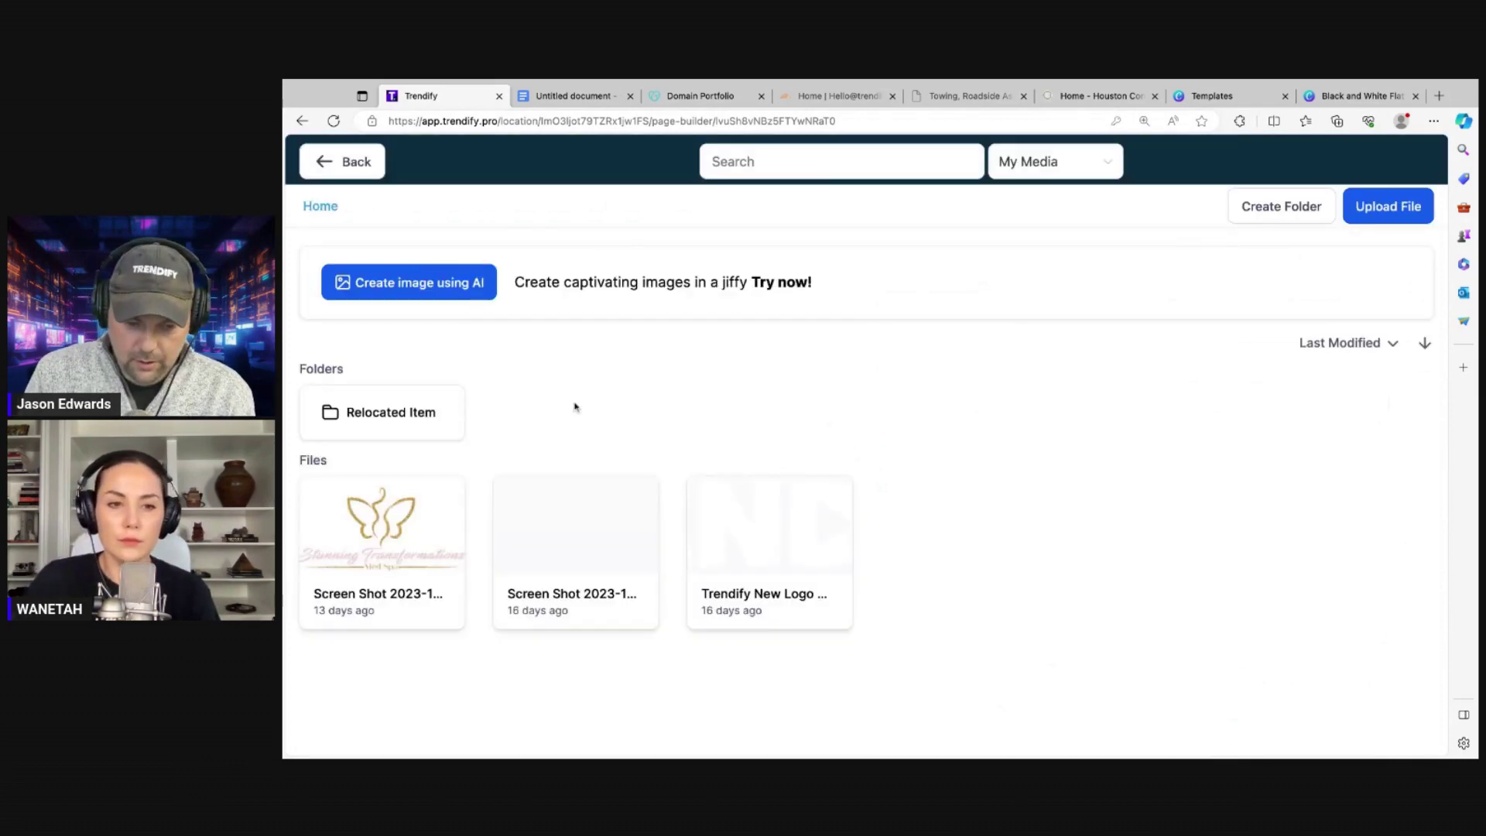
pyautogui.click(1386, 208)
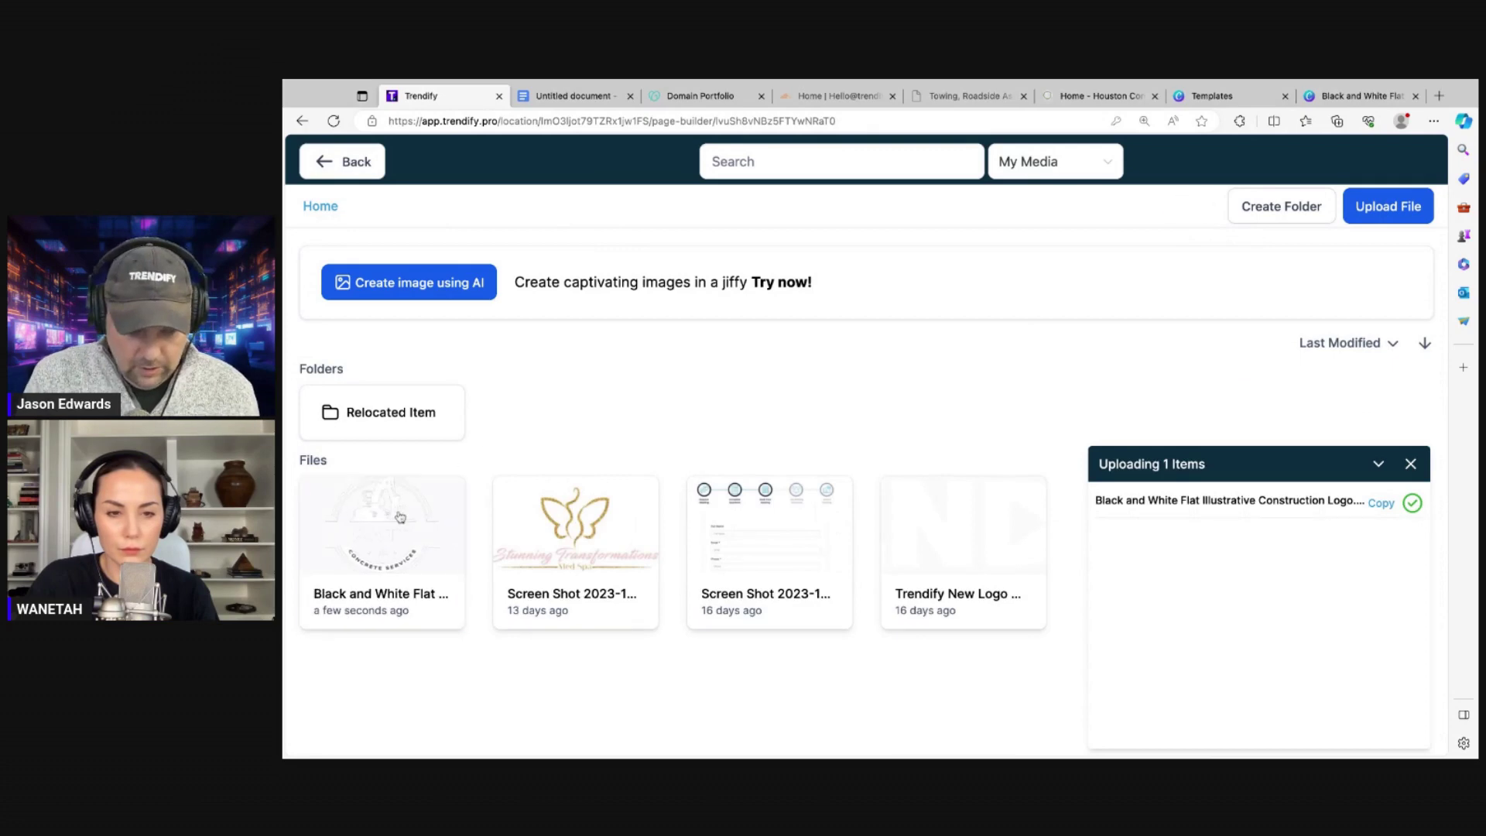
pyautogui.click(382, 534)
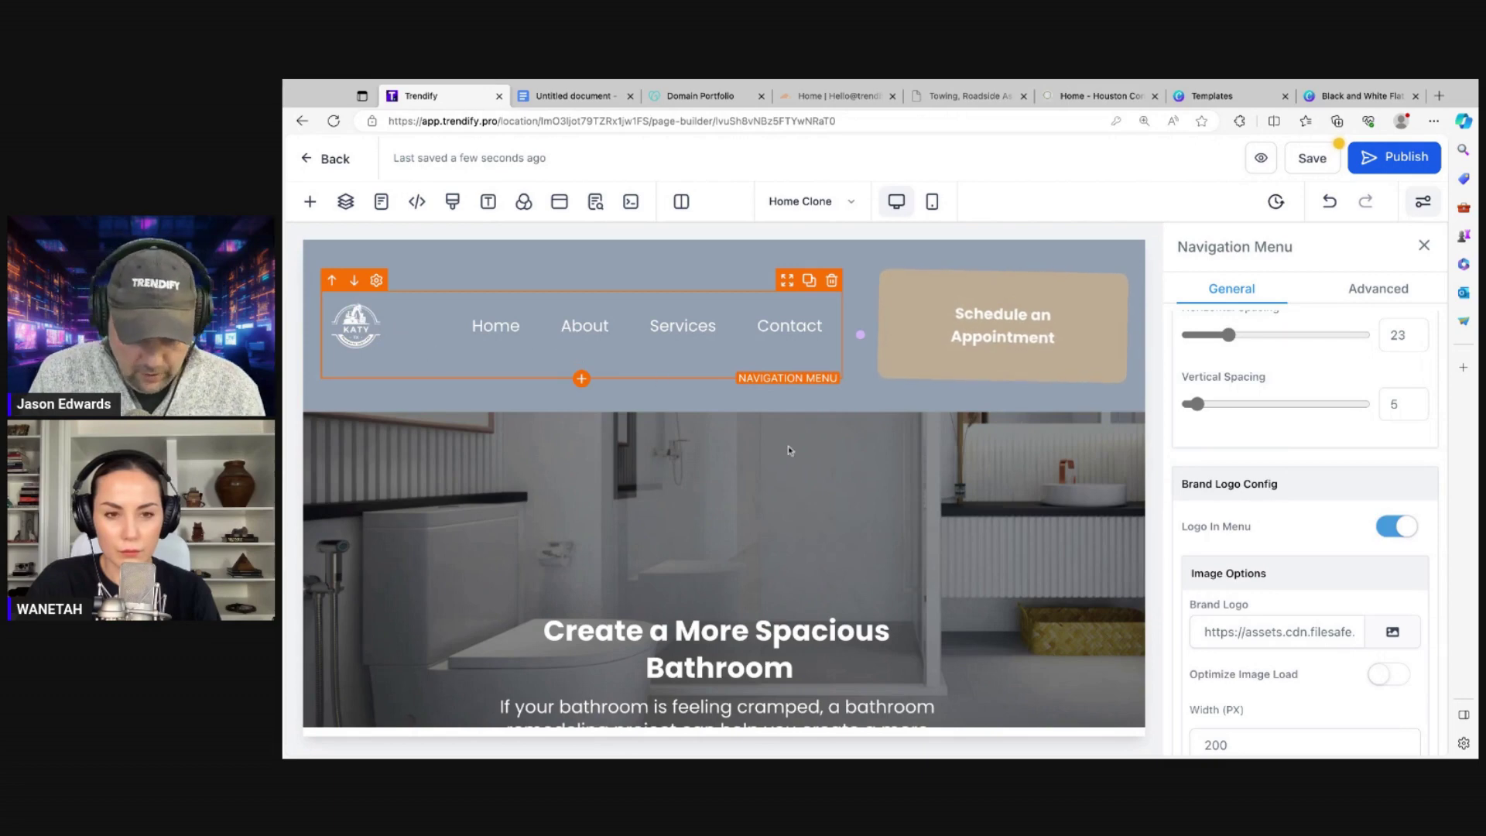
pyautogui.scroll(-3, 788, 450)
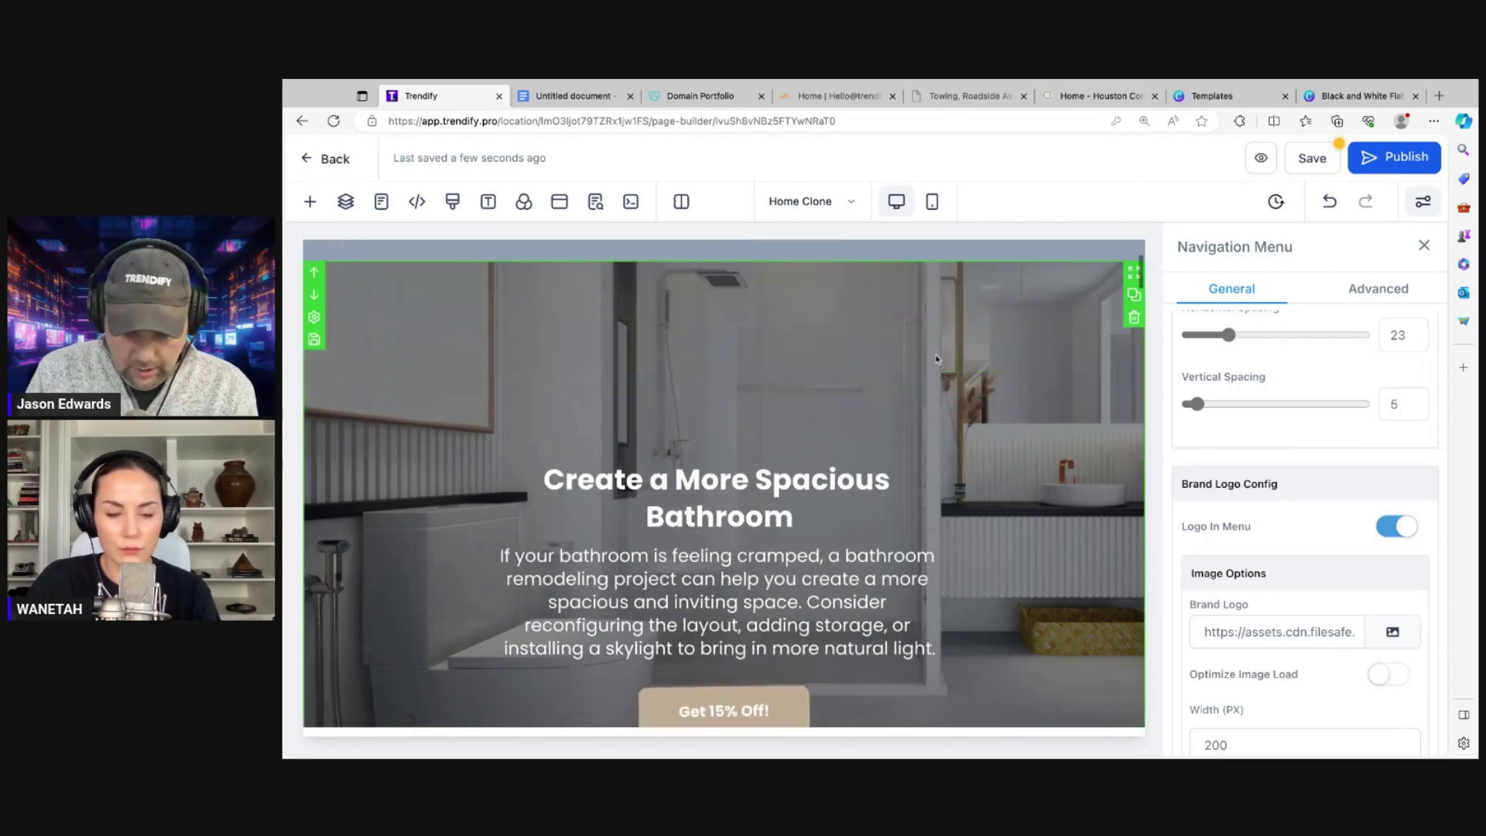
# - Open the hero section's BG Media image picker and start Create image using AI
pyautogui.click(1038, 310)
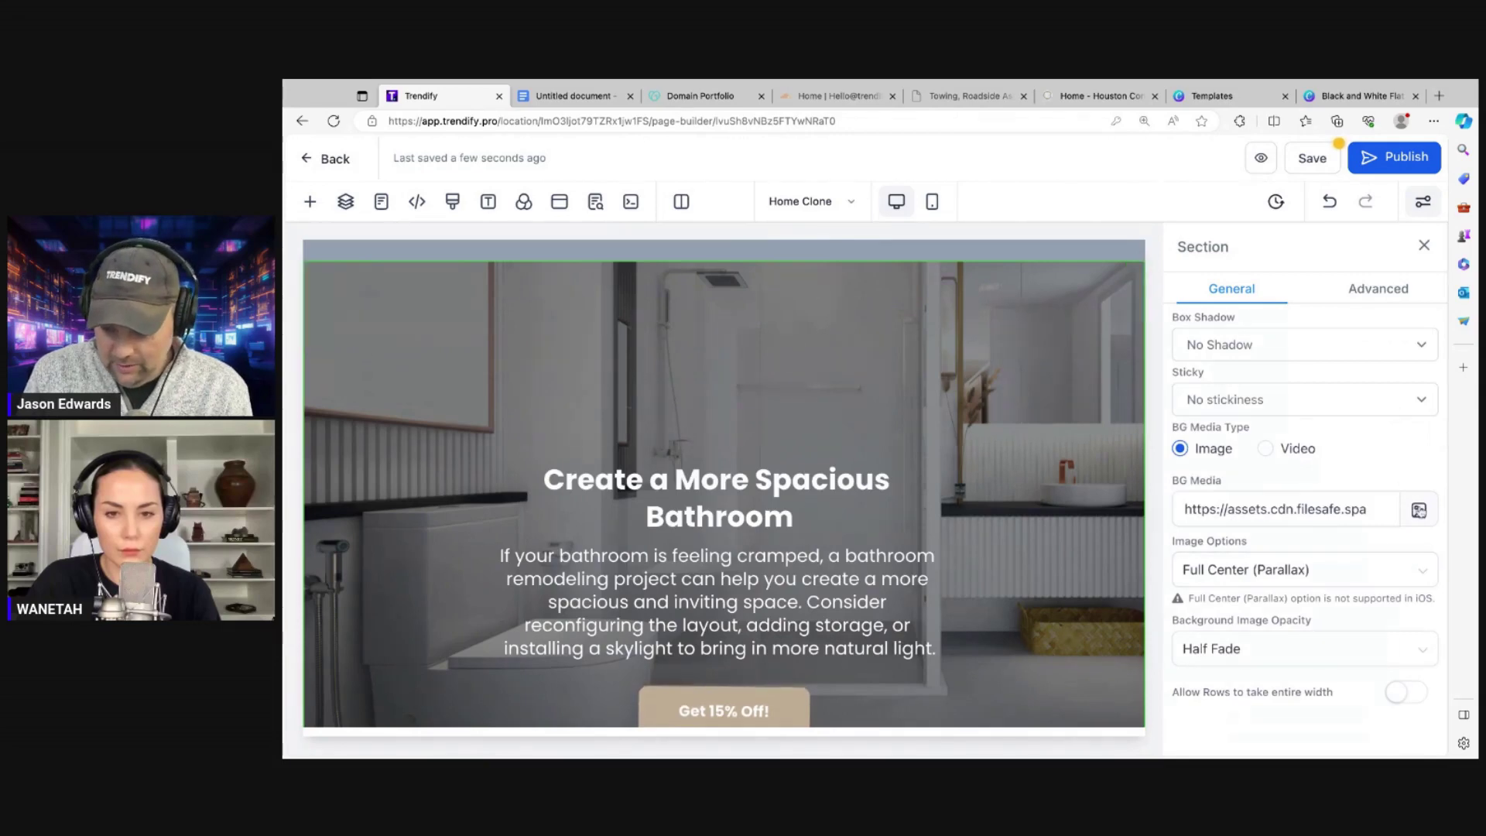
pyautogui.click(1419, 510)
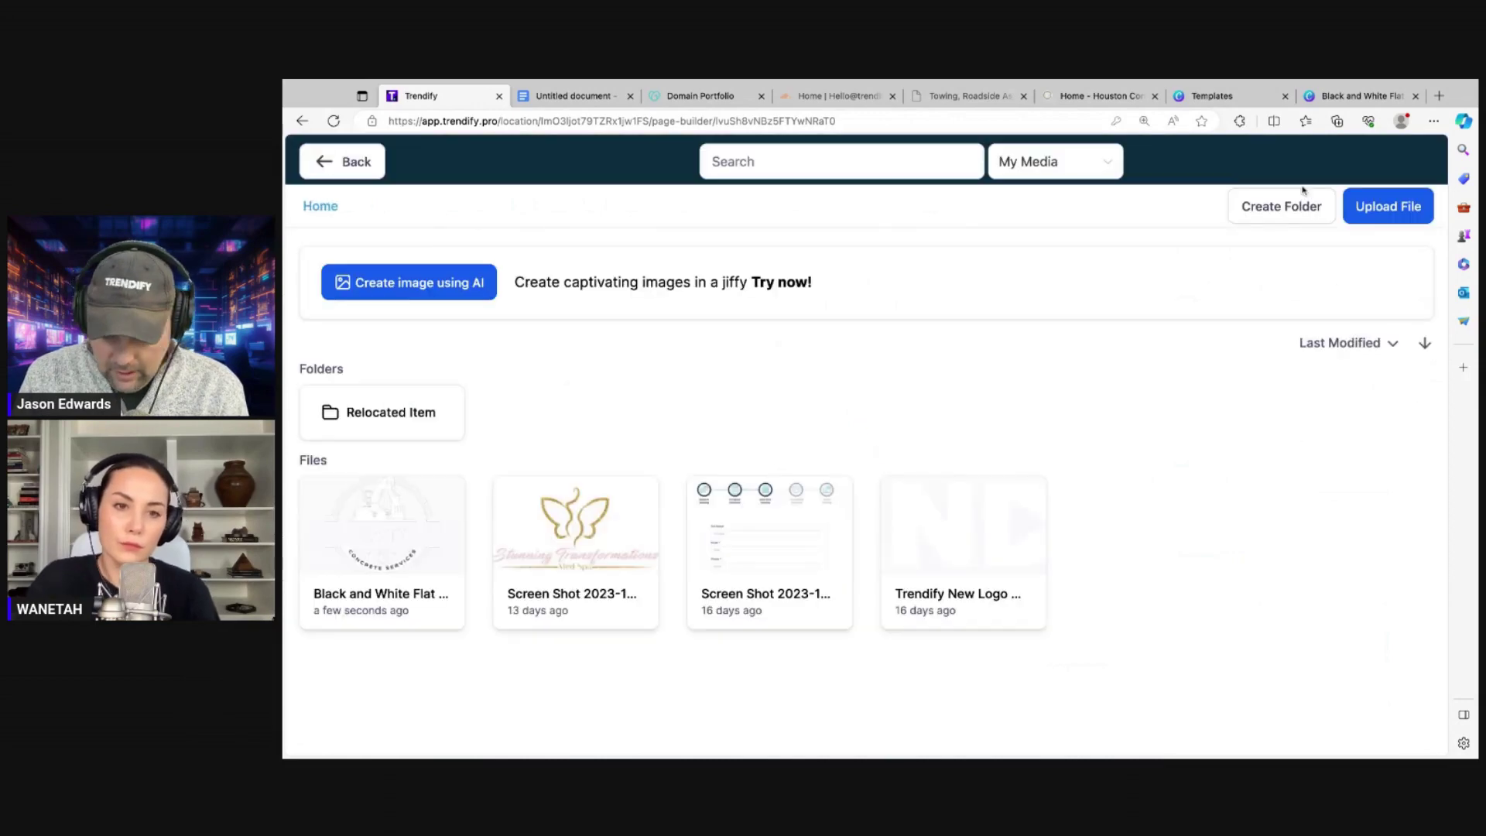
pyautogui.click(433, 288)
# - Generate three Photo-style AI images from a concrete-company-pouring prompt
pyautogui.click(738, 339)
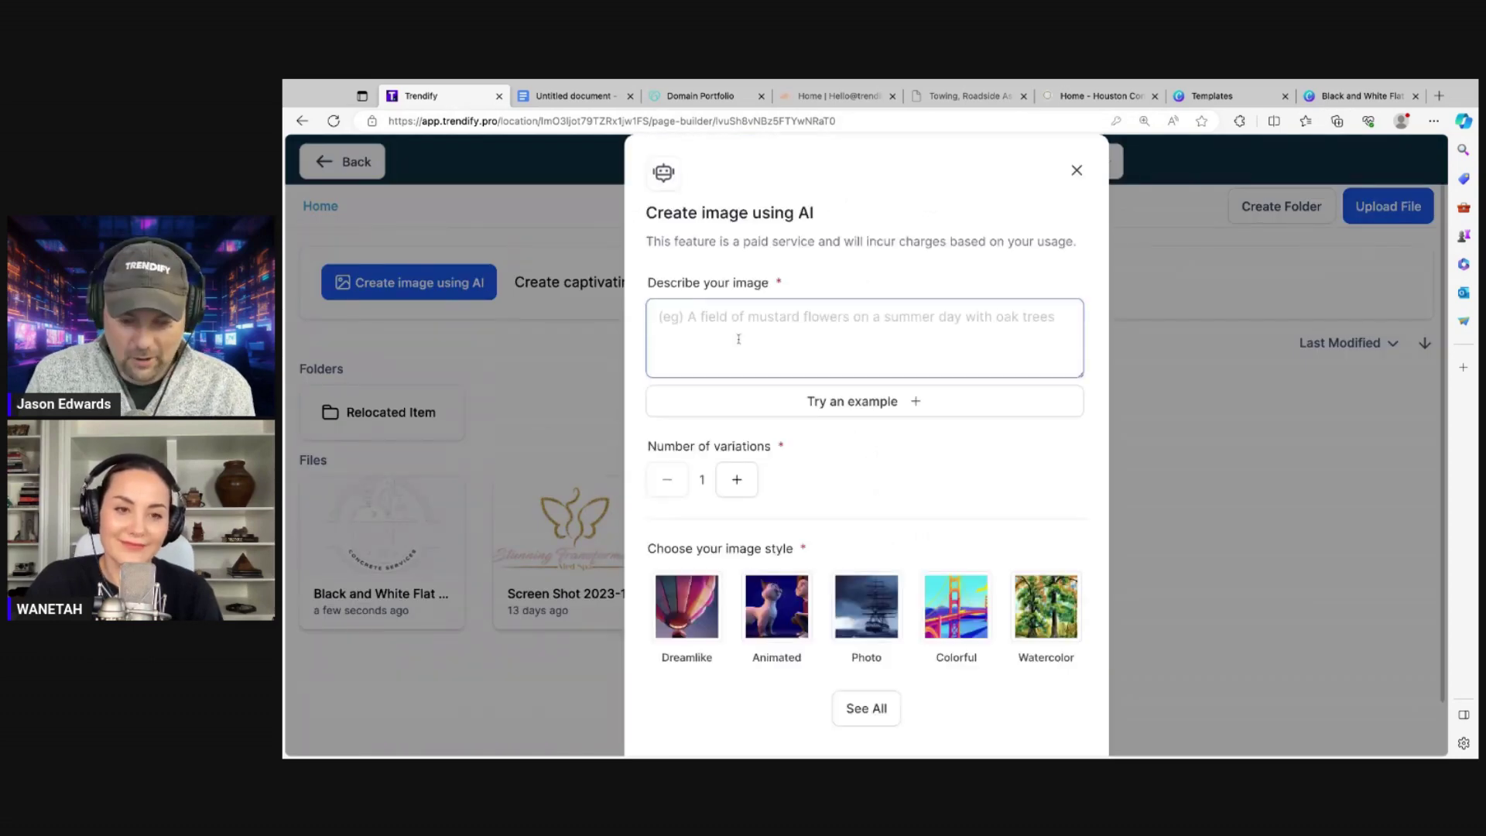
pyautogui.write('Con')
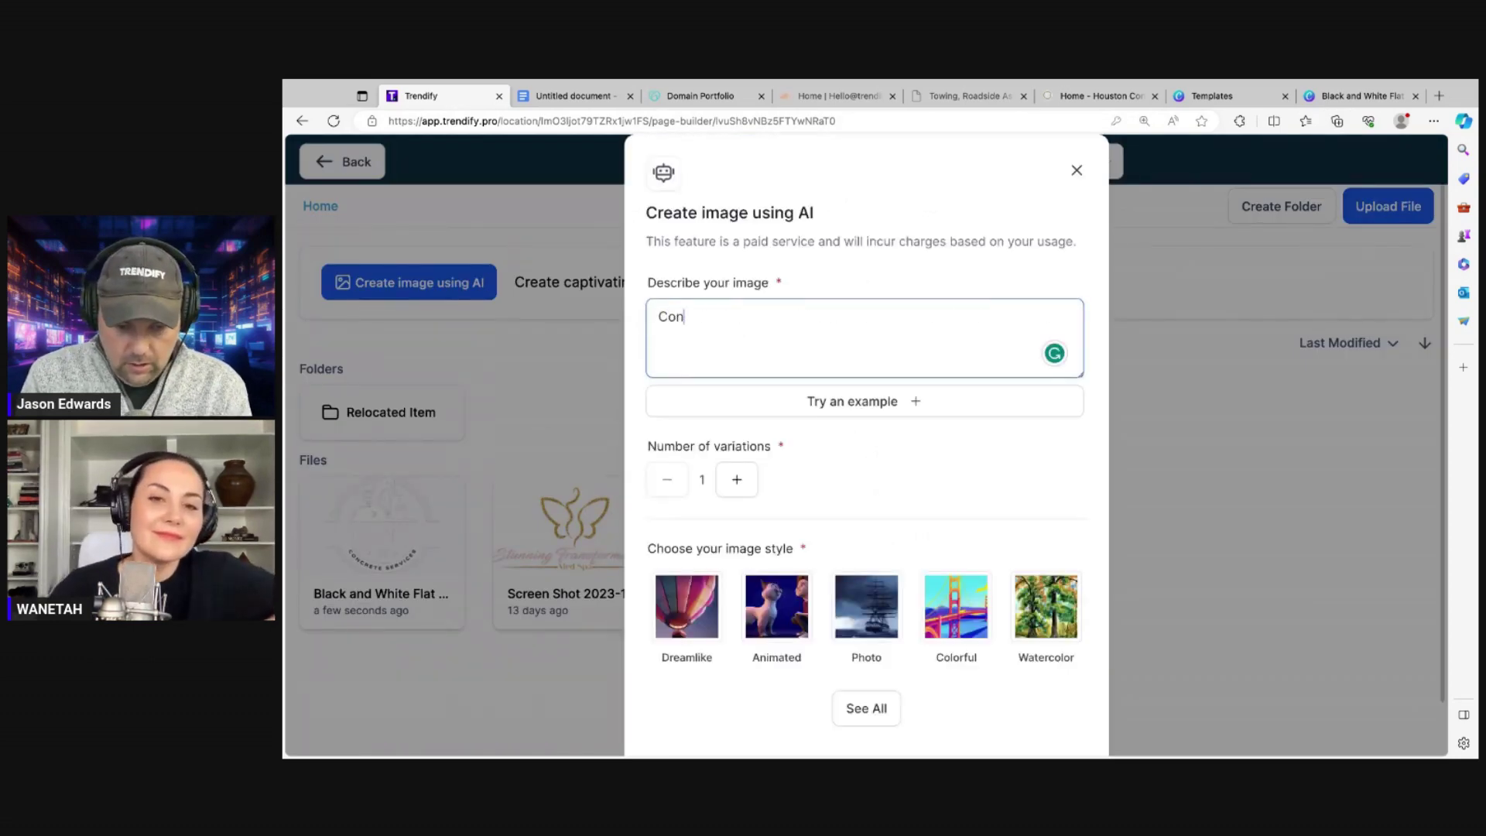
pyautogui.write('cret')
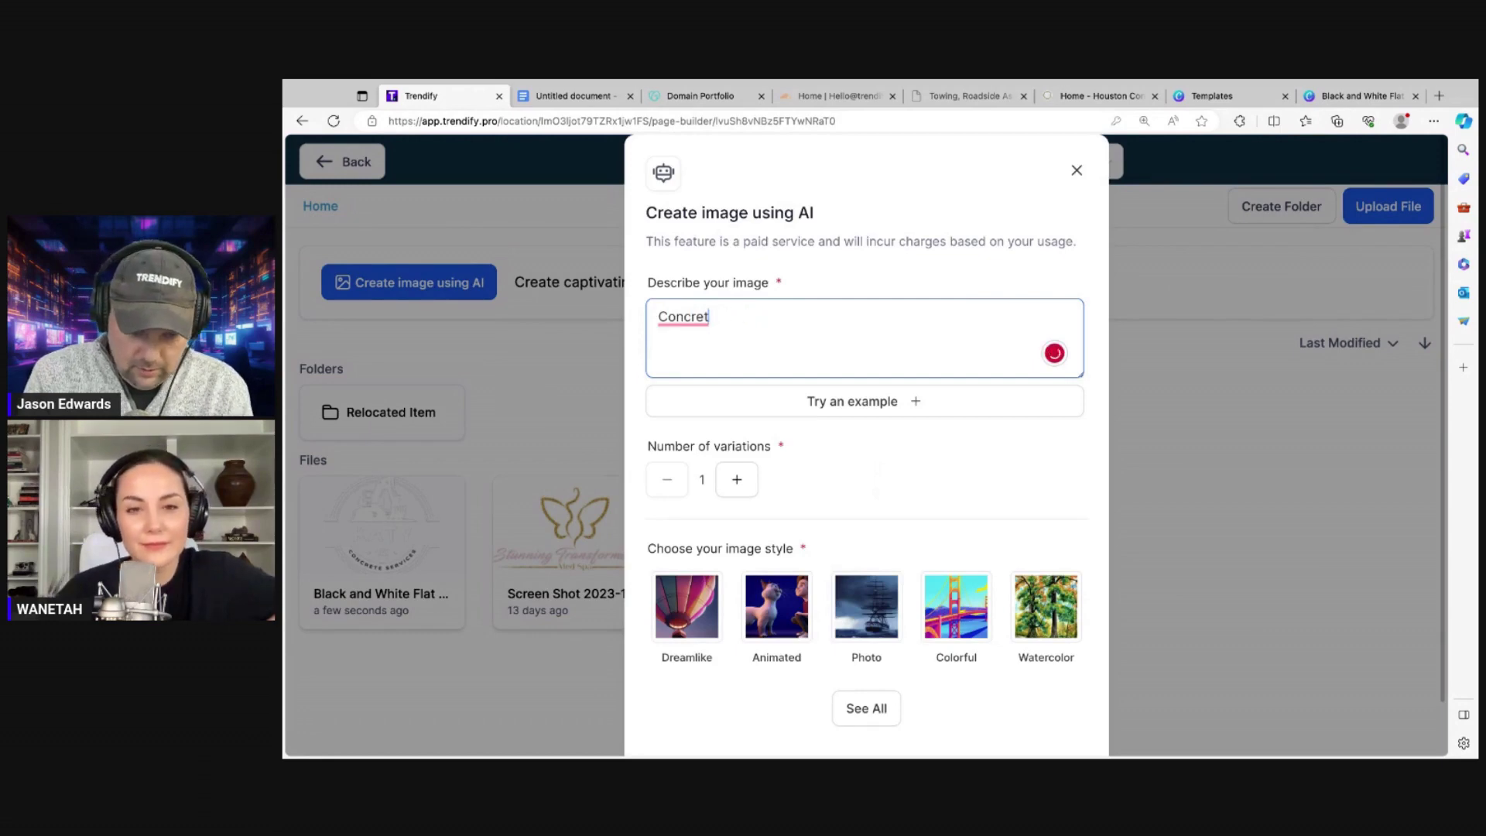
pyautogui.write(' compe company')
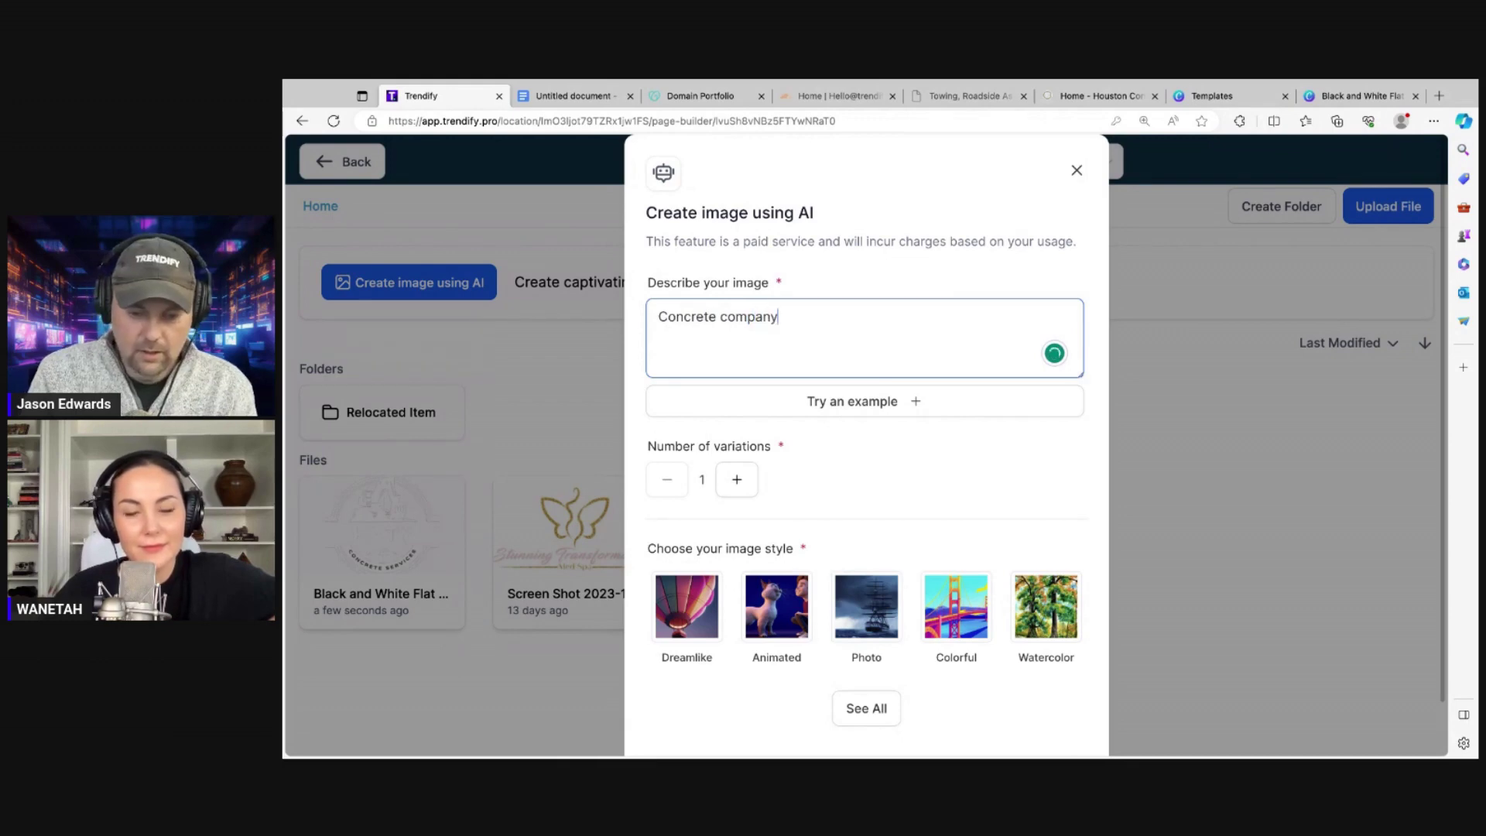
pyautogui.write(' pouring cond')
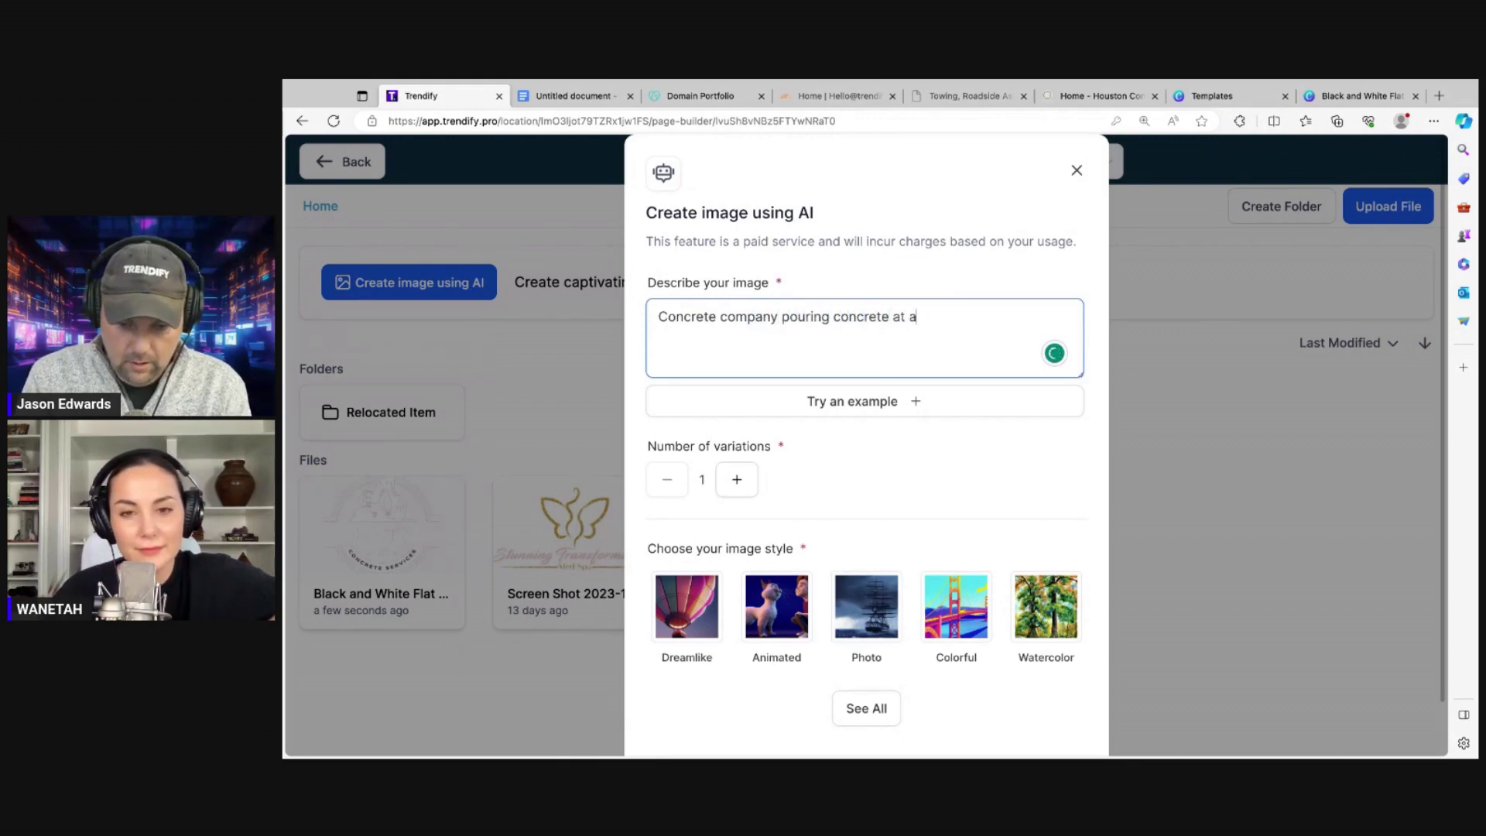
pyautogui.click(747, 482)
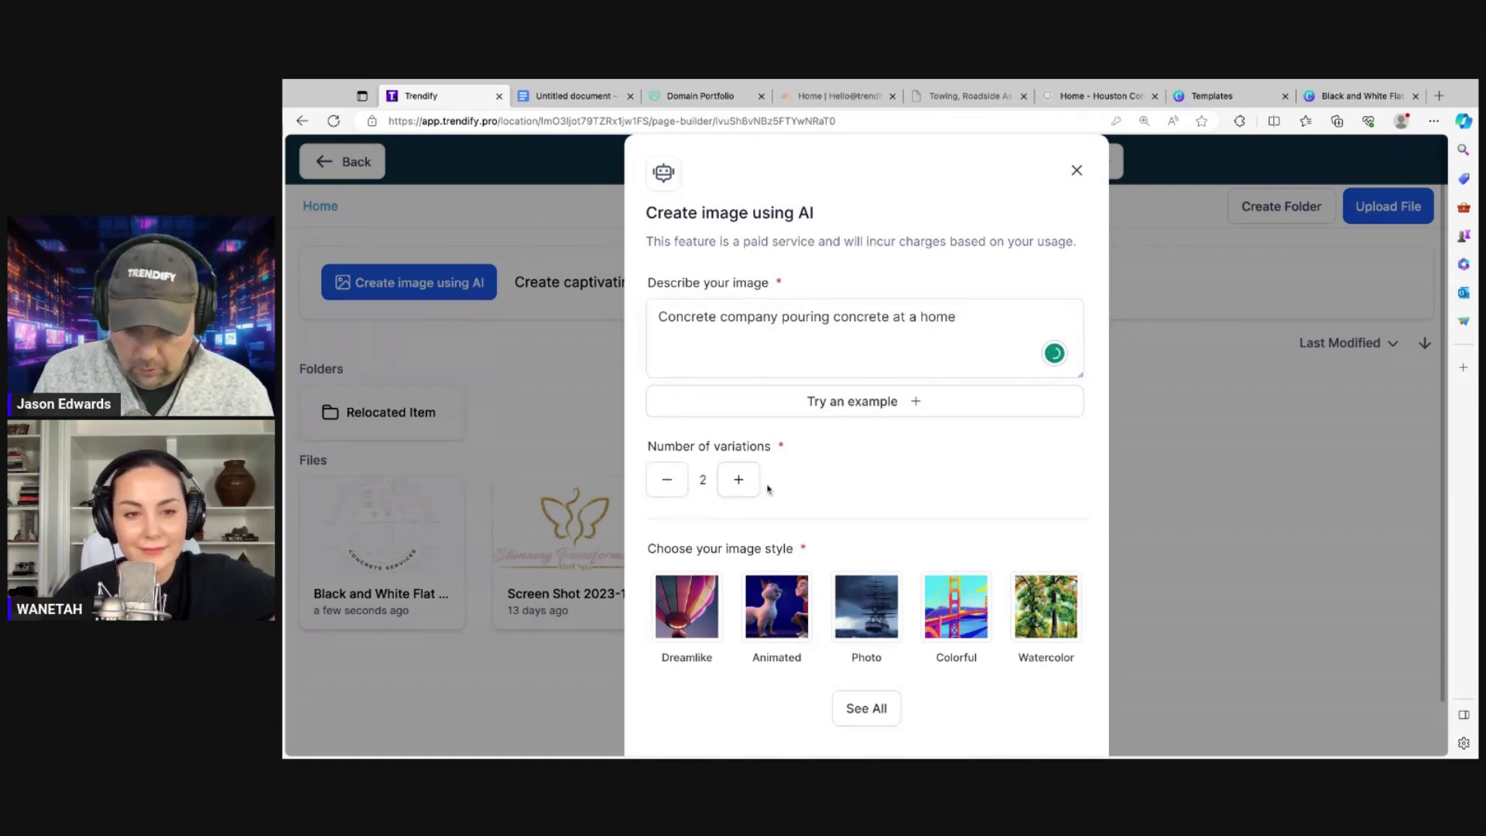
pyautogui.click(880, 605)
pyautogui.scroll(-1, 880, 604)
pyautogui.click(1036, 717)
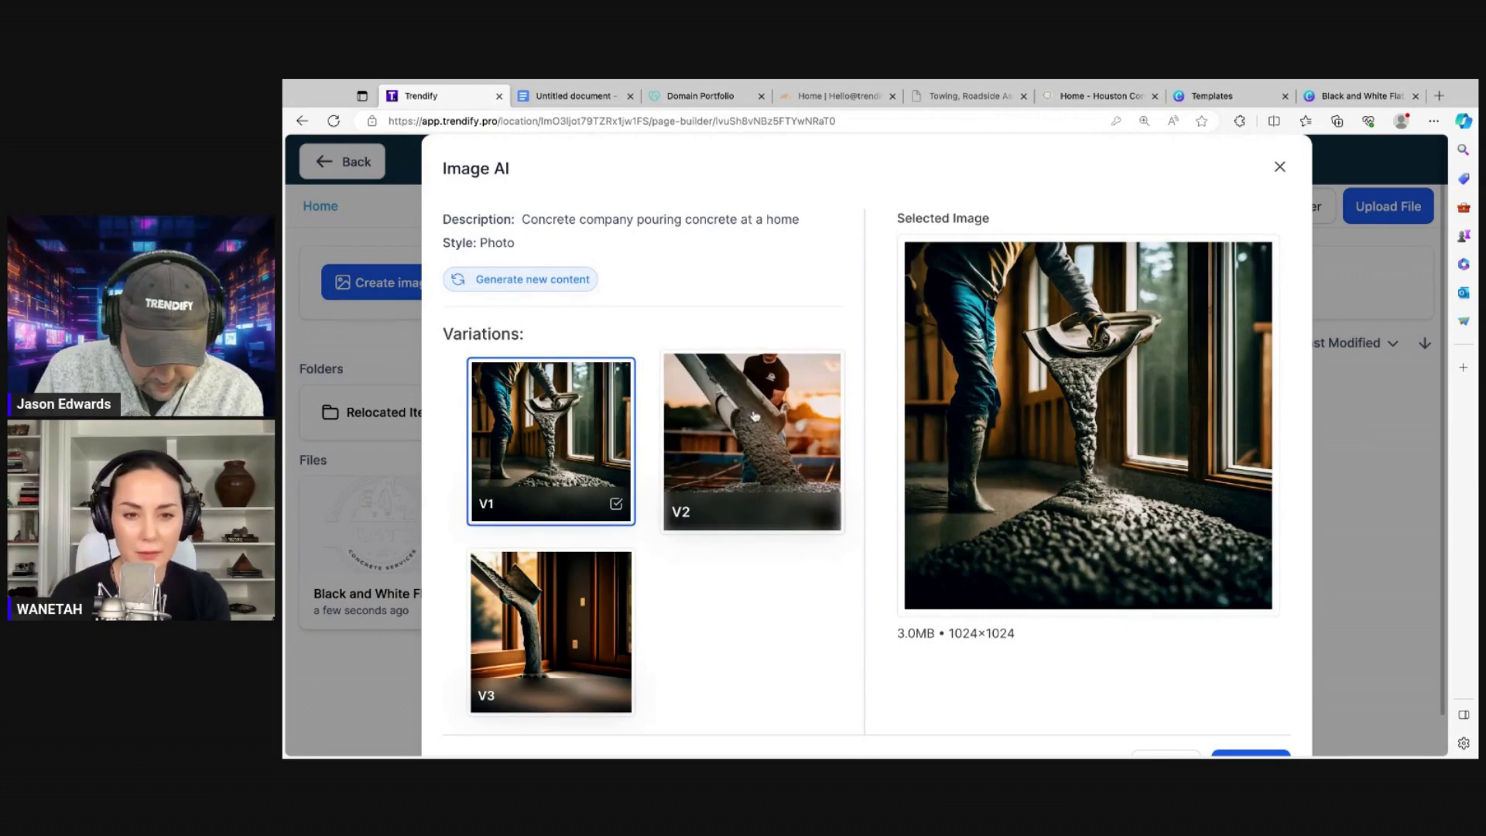
# - Save the second sunset concrete-pour variation and set it as hero background from Content AI
pyautogui.click(754, 416)
pyautogui.scroll(-1, 1140, 403)
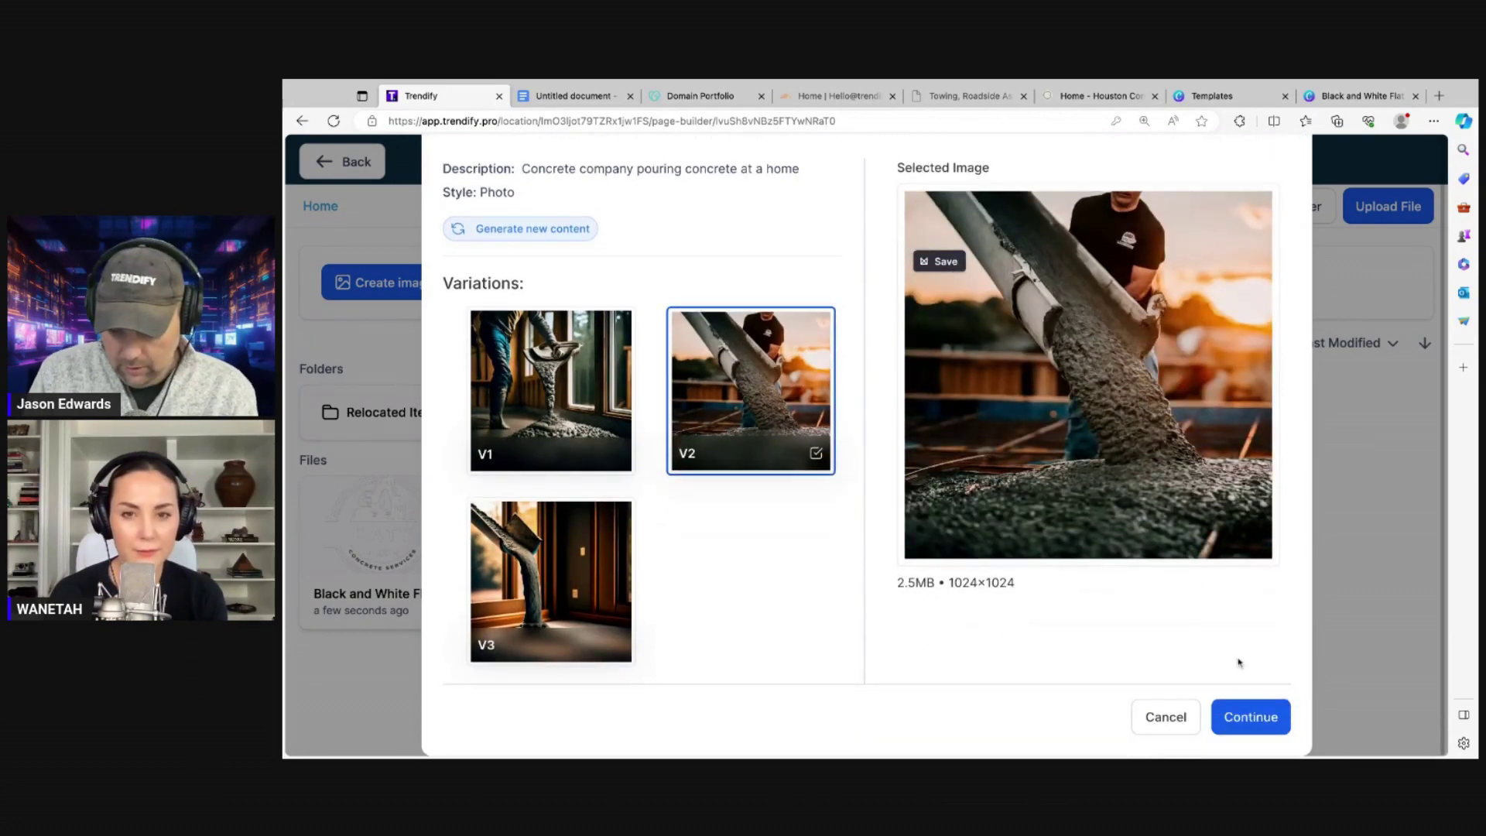
pyautogui.click(1248, 717)
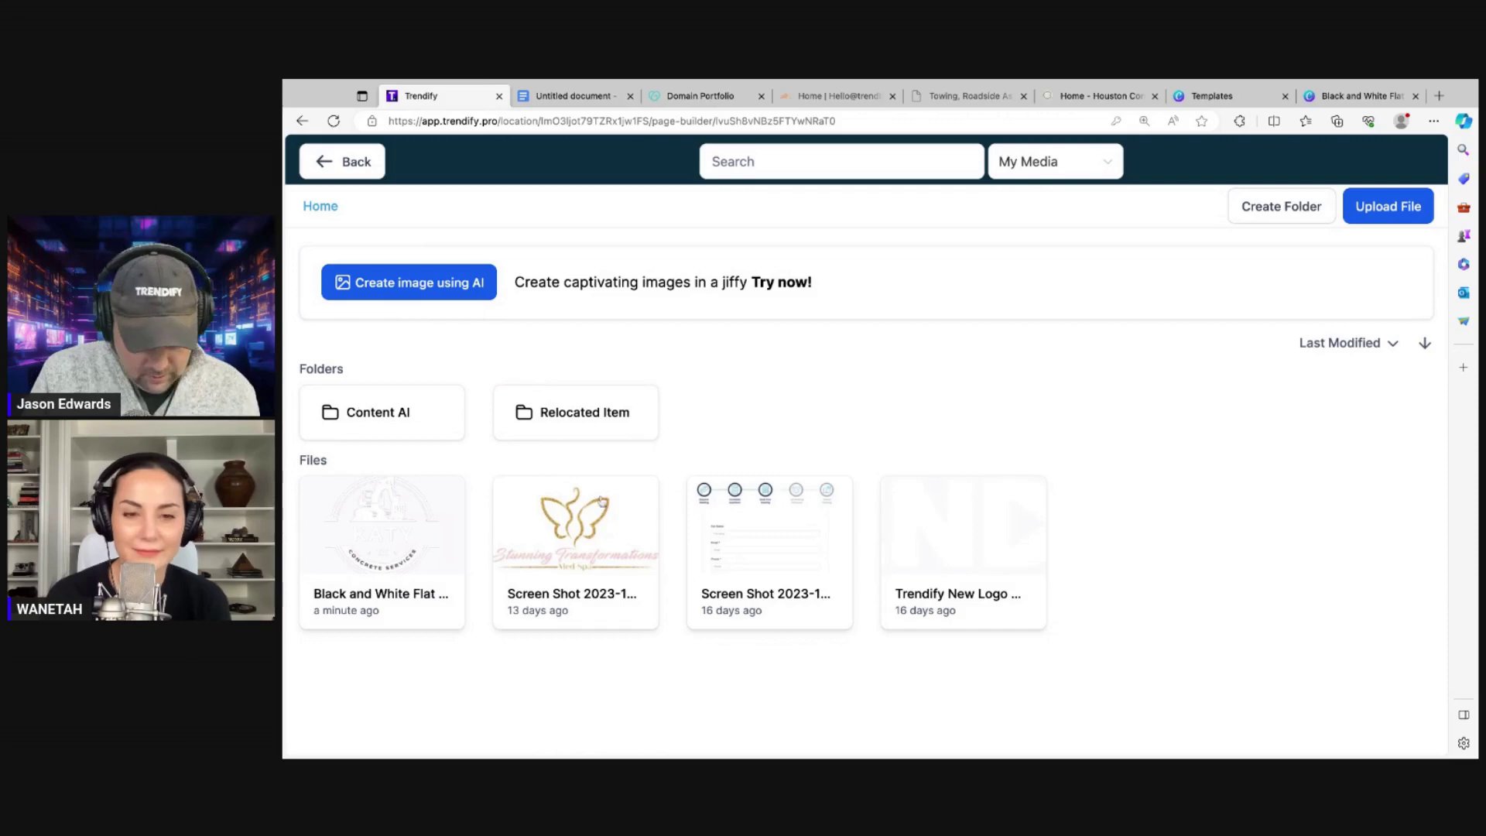
pyautogui.click(362, 413)
pyautogui.doubleClick(363, 413)
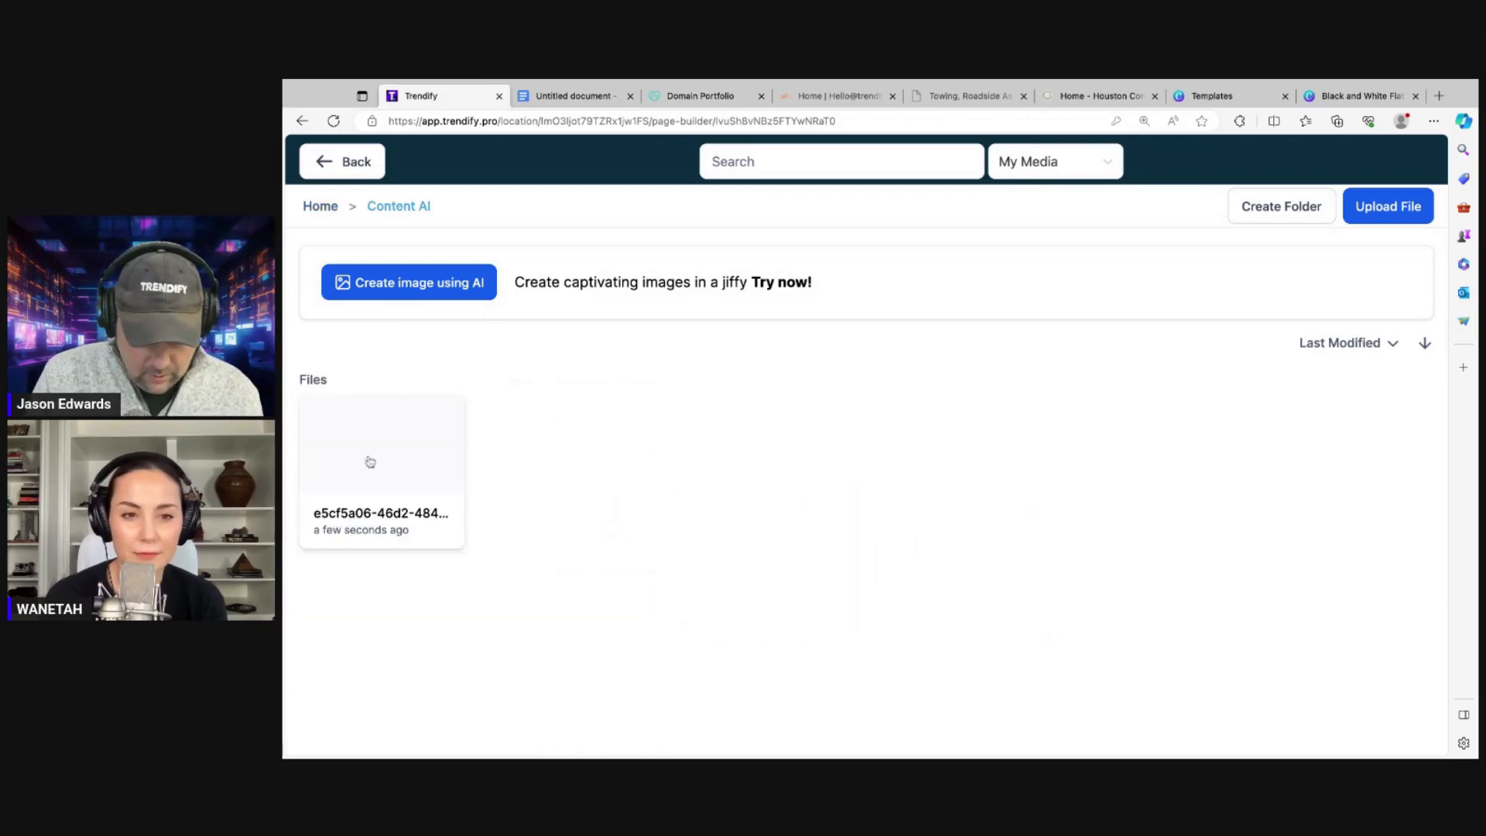
pyautogui.click(369, 461)
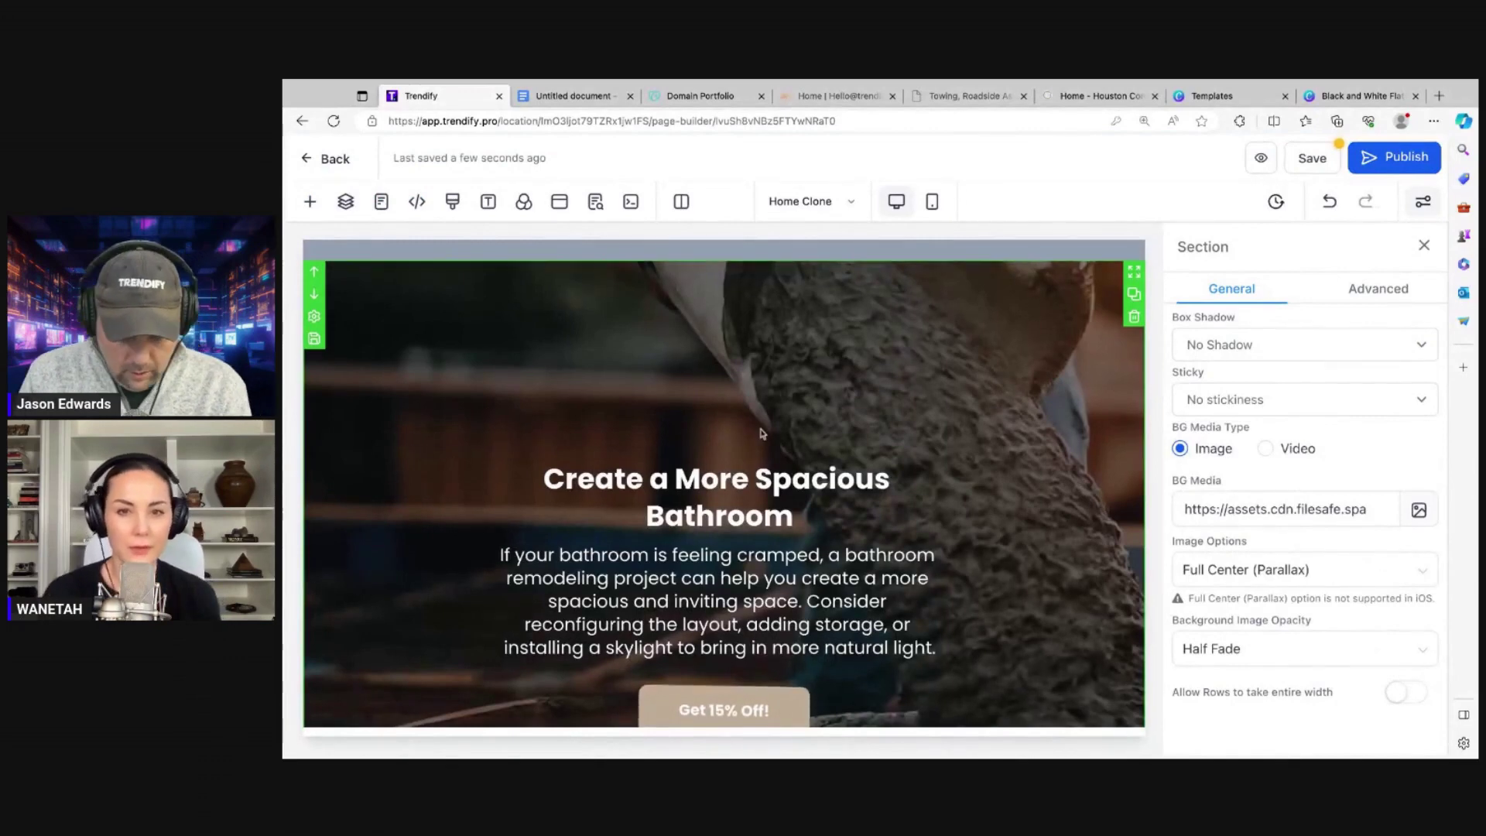
# - Change the hero headline to 'Katy Concrete Services'
pyautogui.scroll(-1, 761, 434)
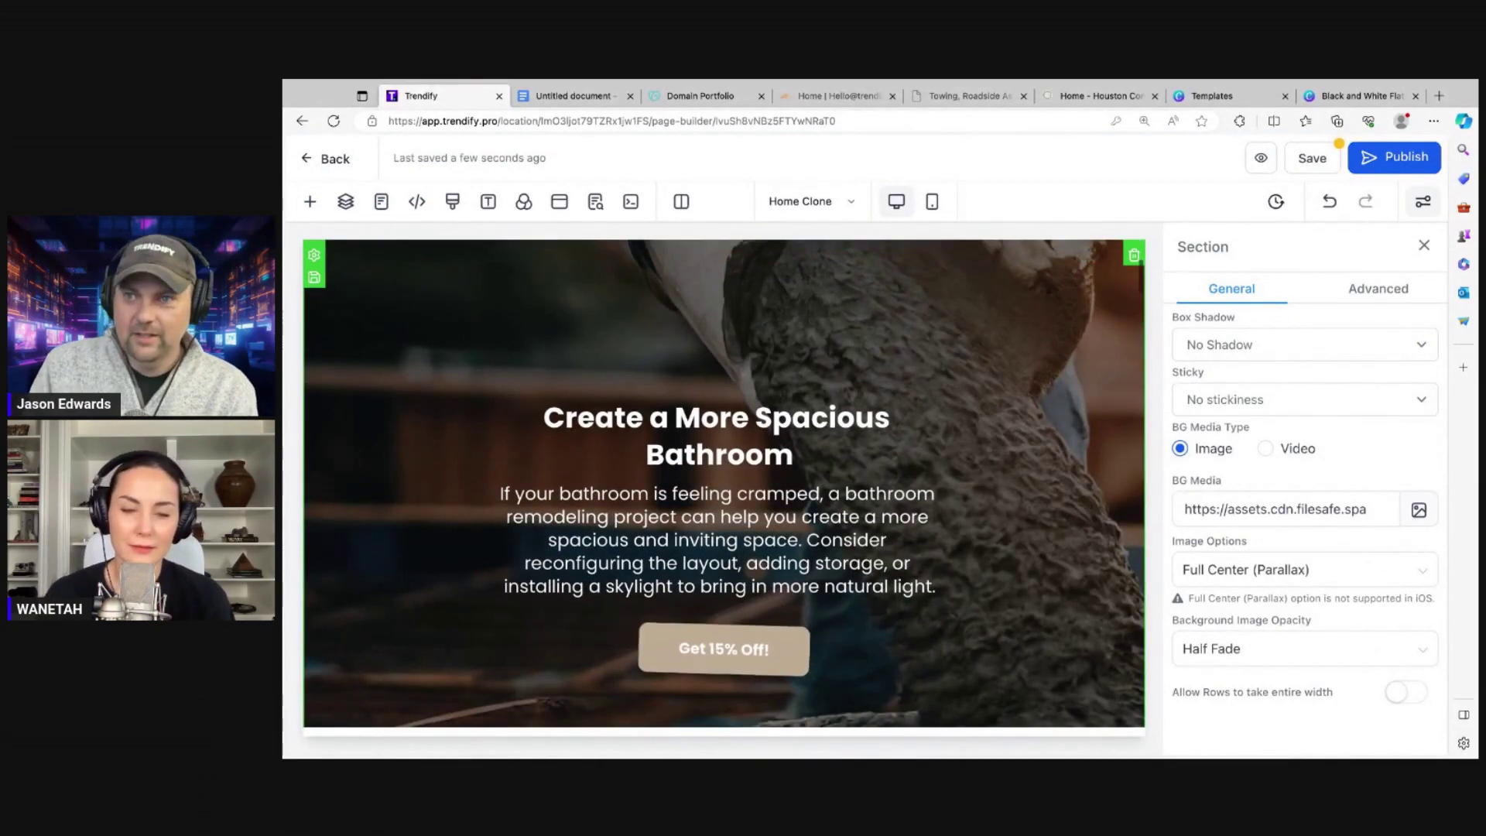
pyautogui.click(783, 431)
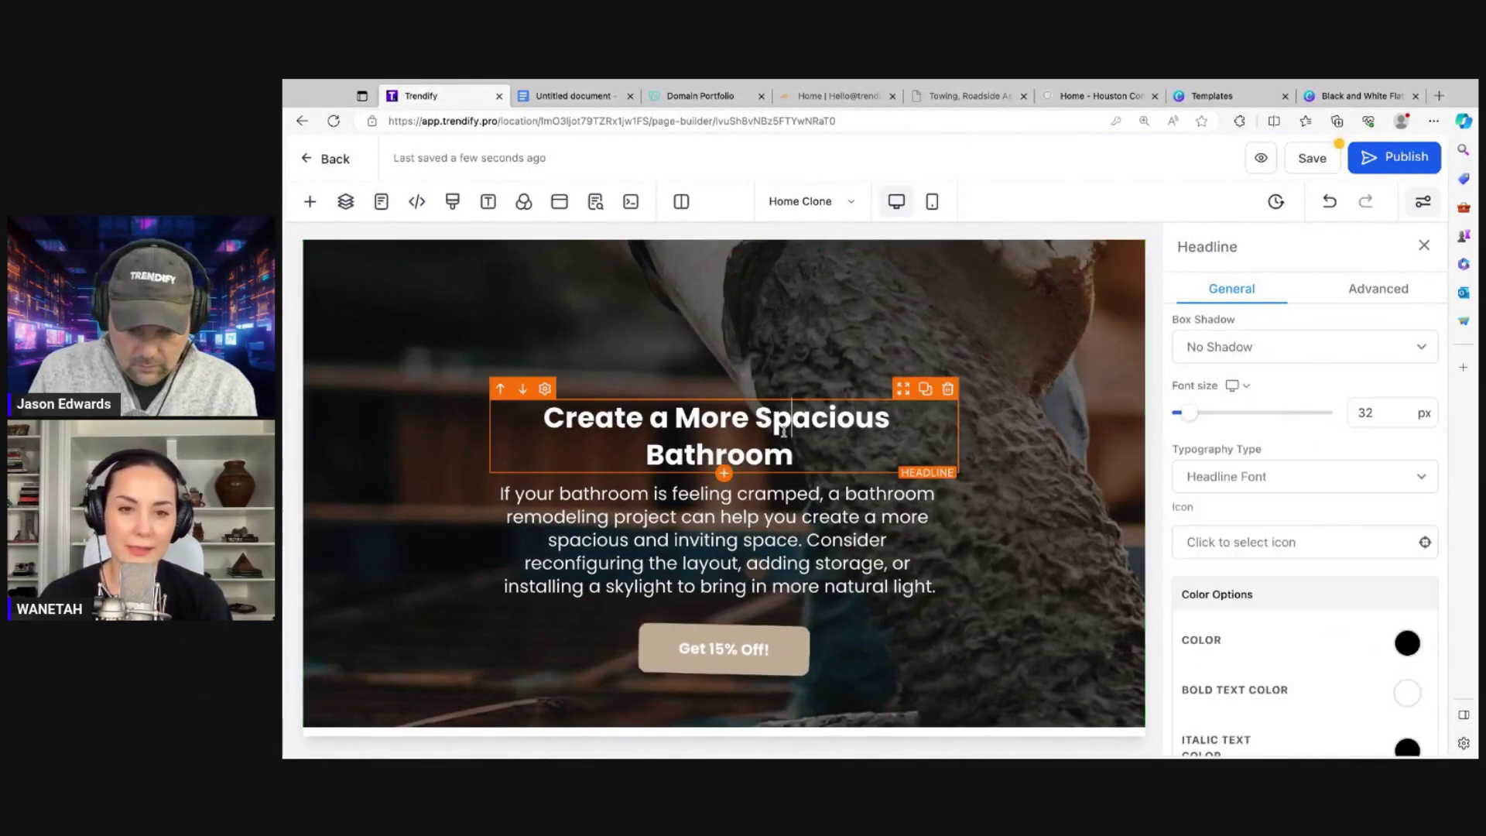
pyautogui.tripleClick(783, 431)
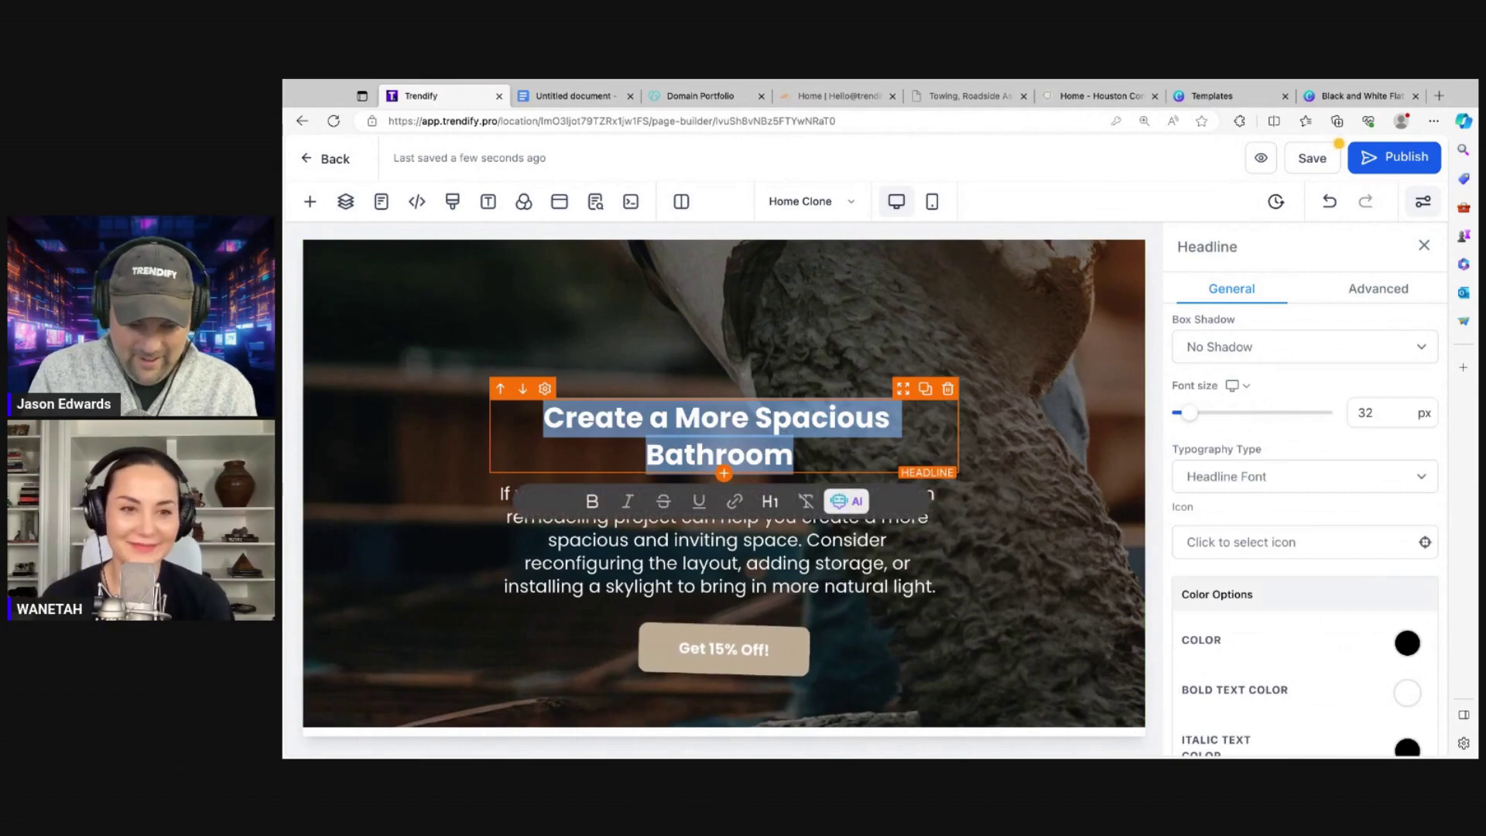
pyautogui.write('Katy Co')
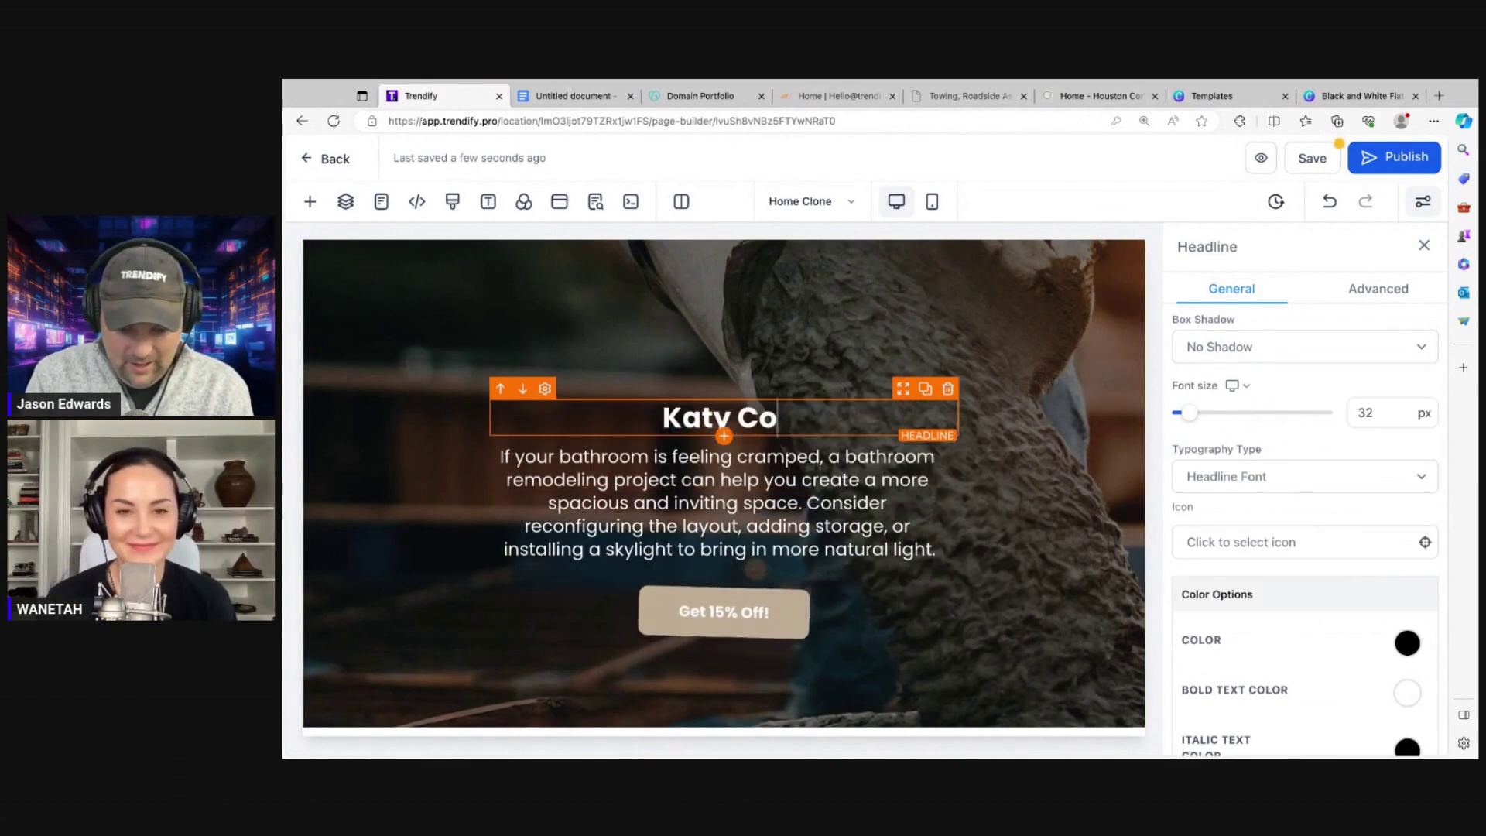
pyautogui.write('ncrete Services')
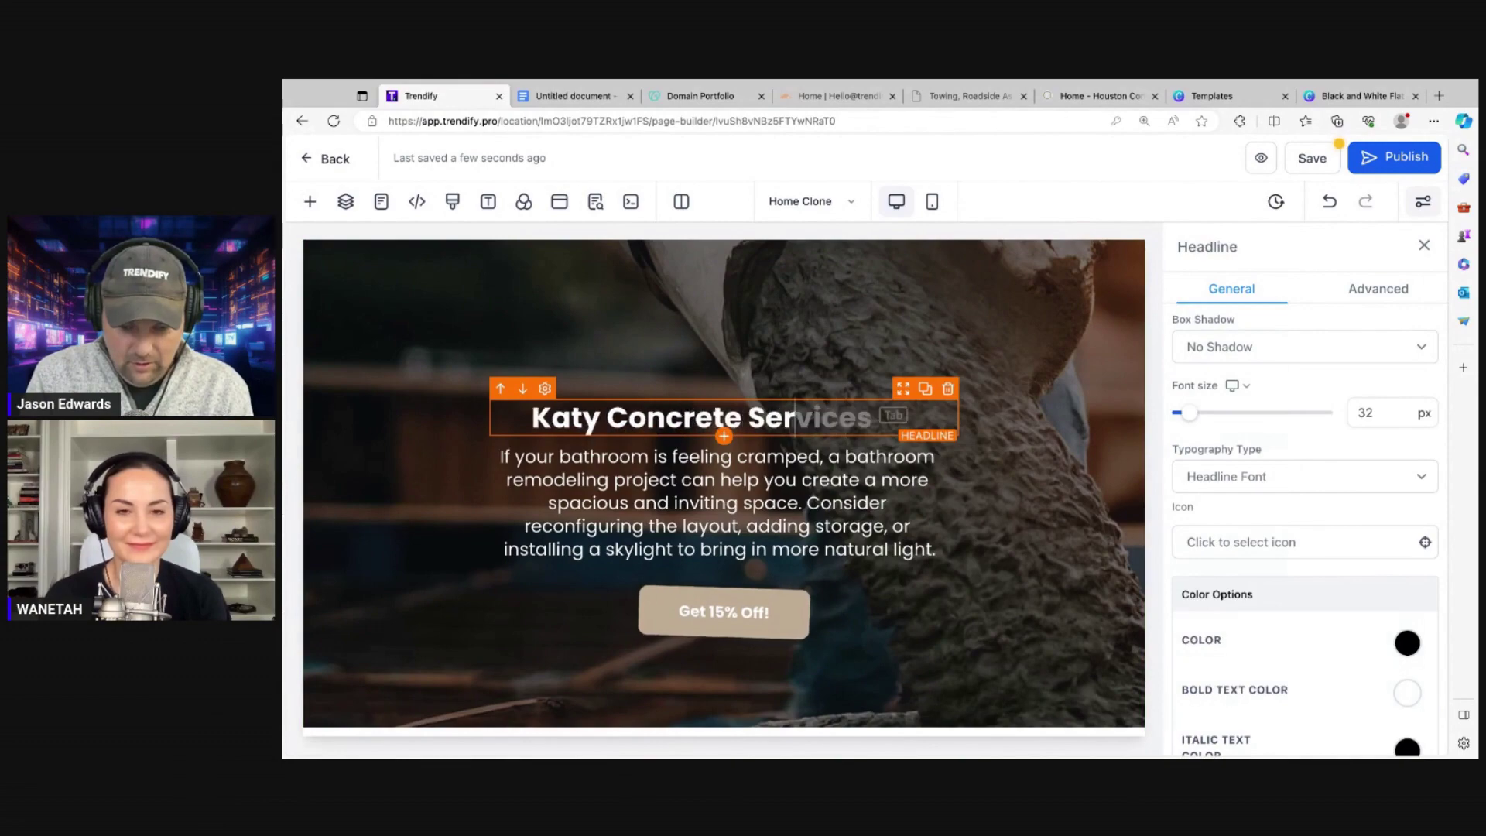
# - Generate an AI subheadline for Katy Concrete Services and insert variation 2
pyautogui.tripleClick(760, 486)
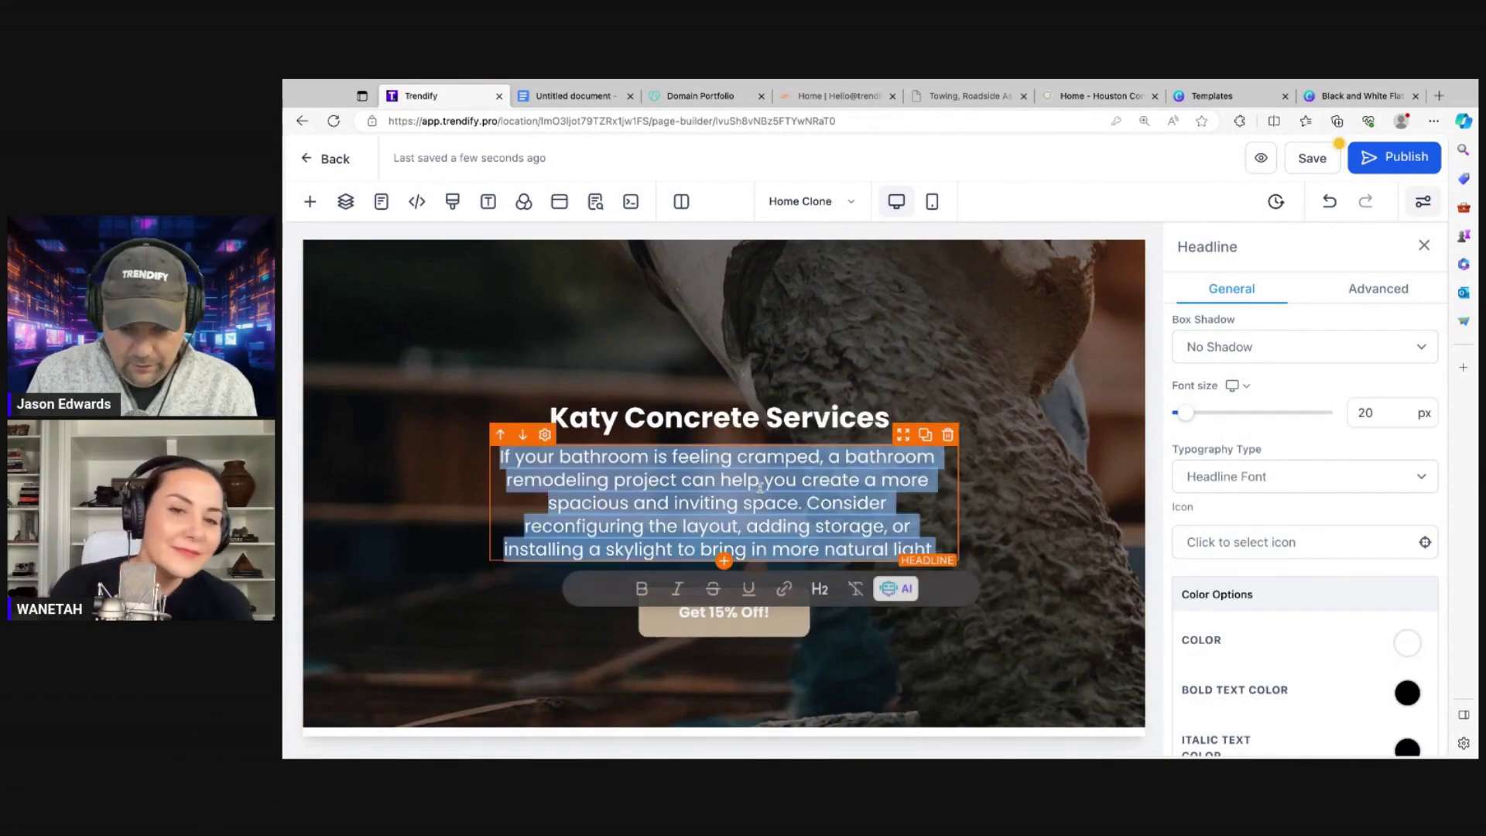
pyautogui.click(896, 588)
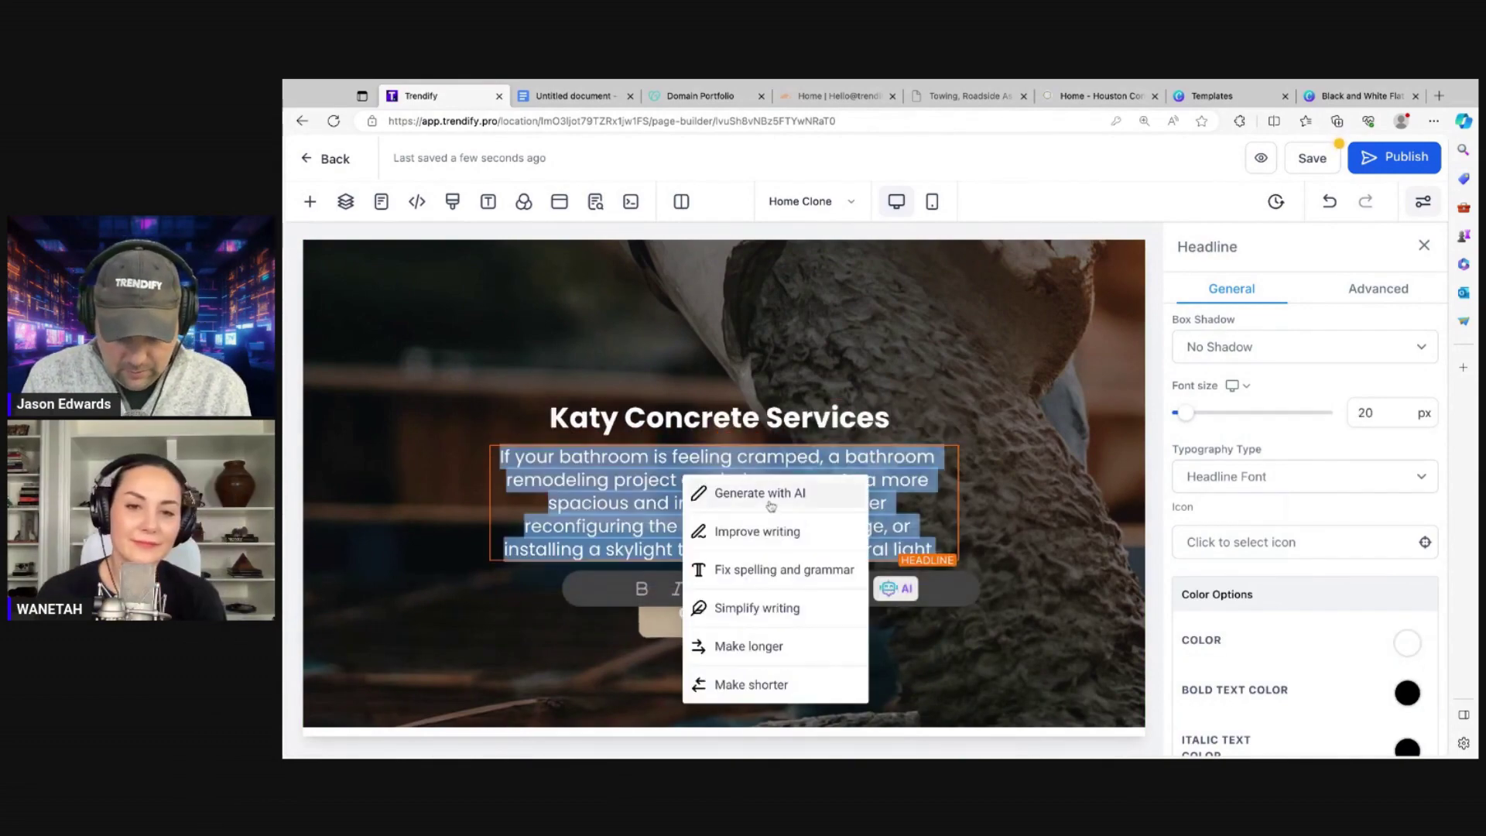
pyautogui.click(771, 504)
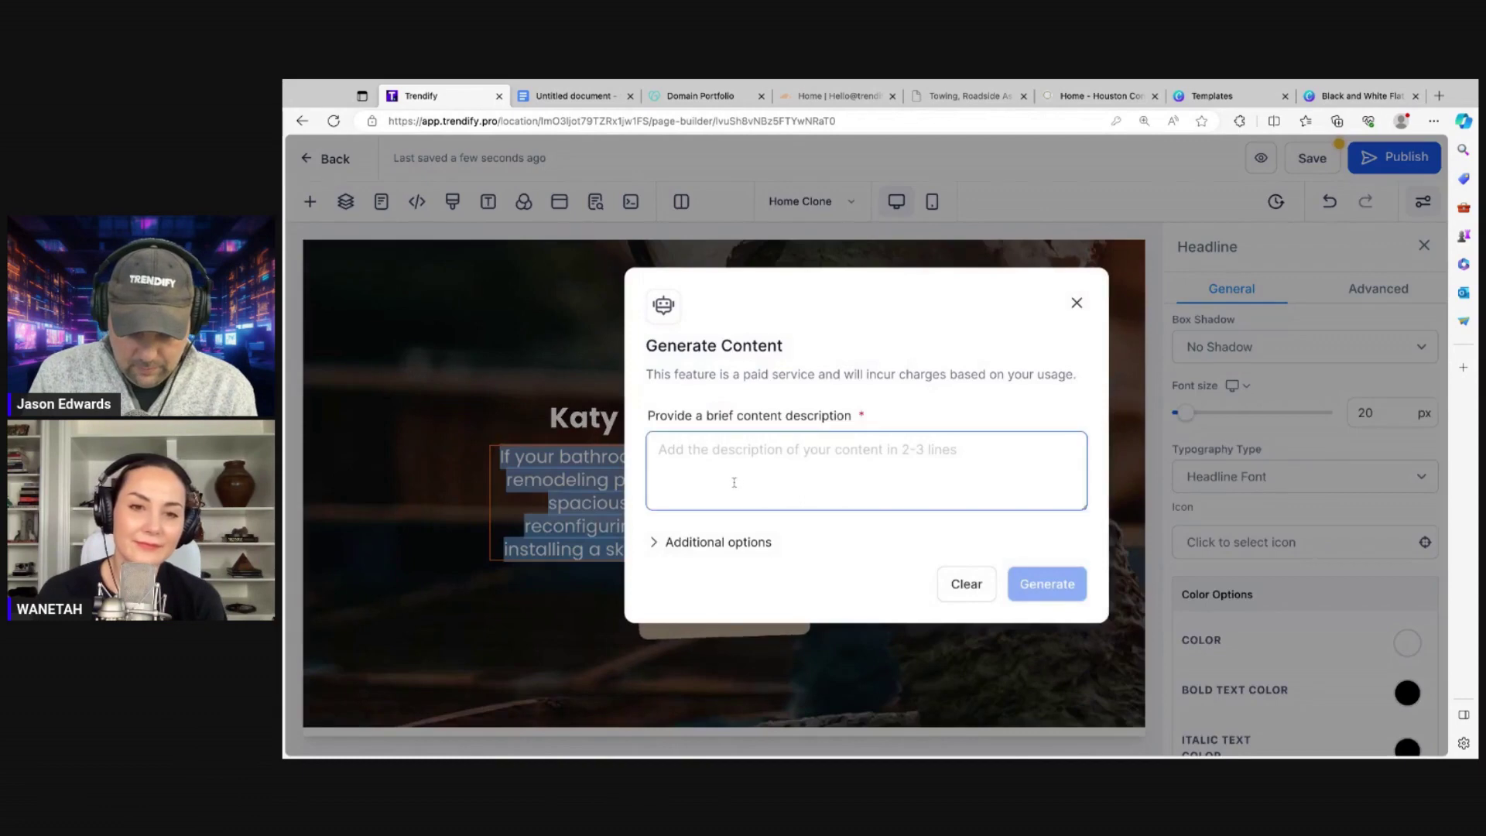
pyautogui.write('create')
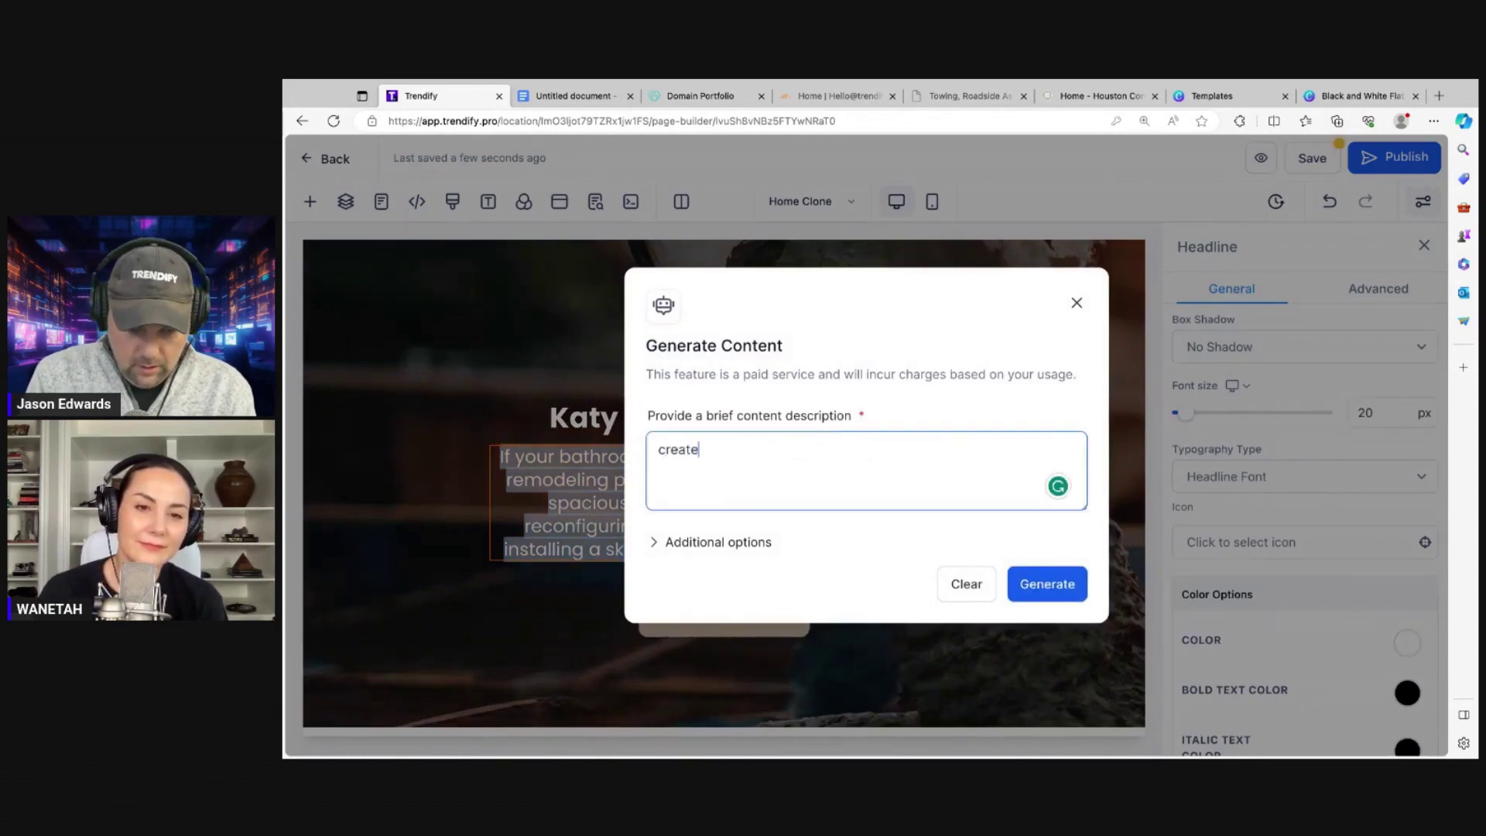
pyautogui.write(' a')
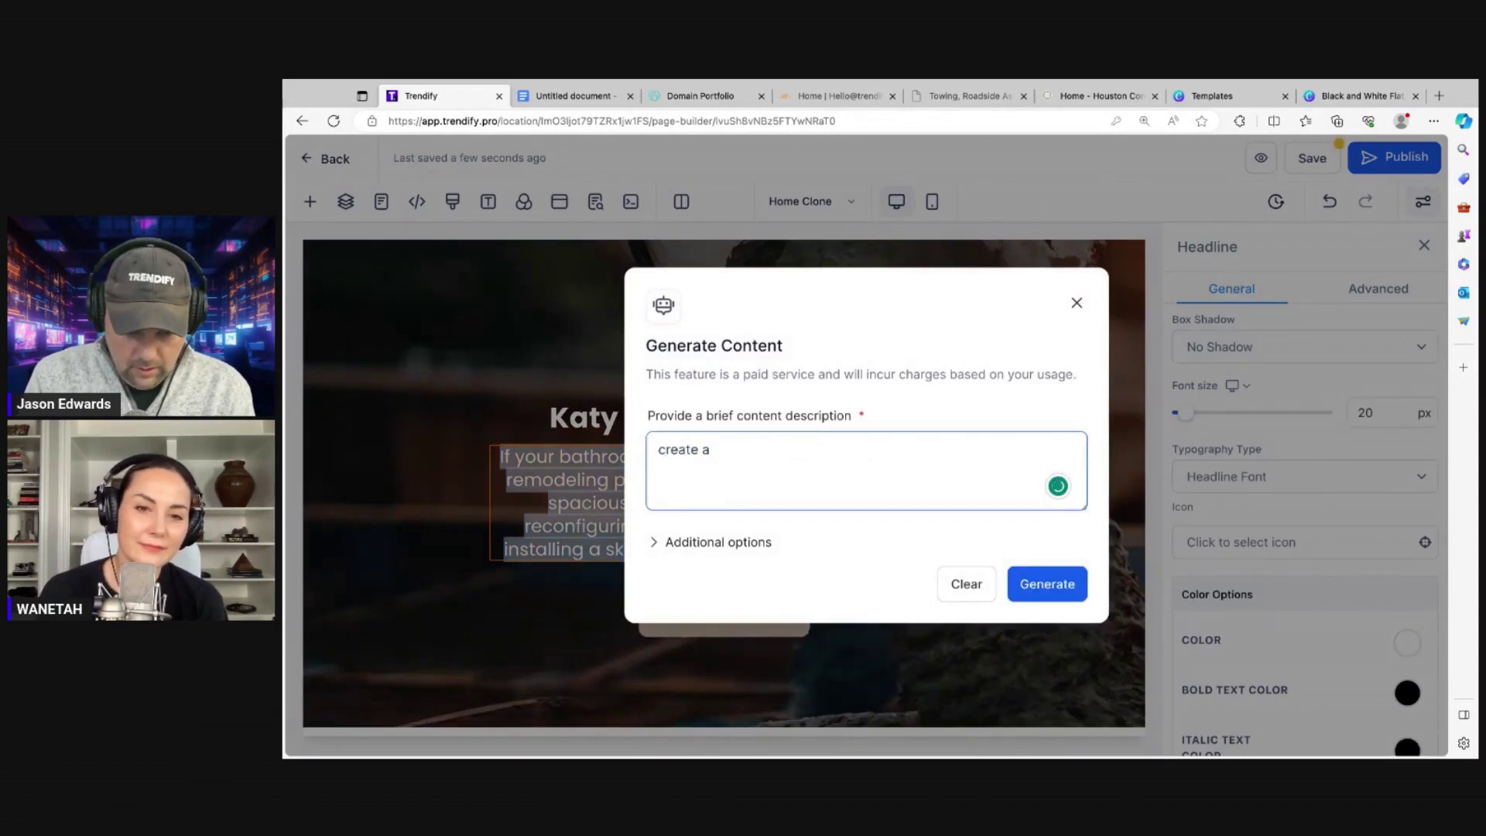
pyautogui.write(' subheadling for Kat')
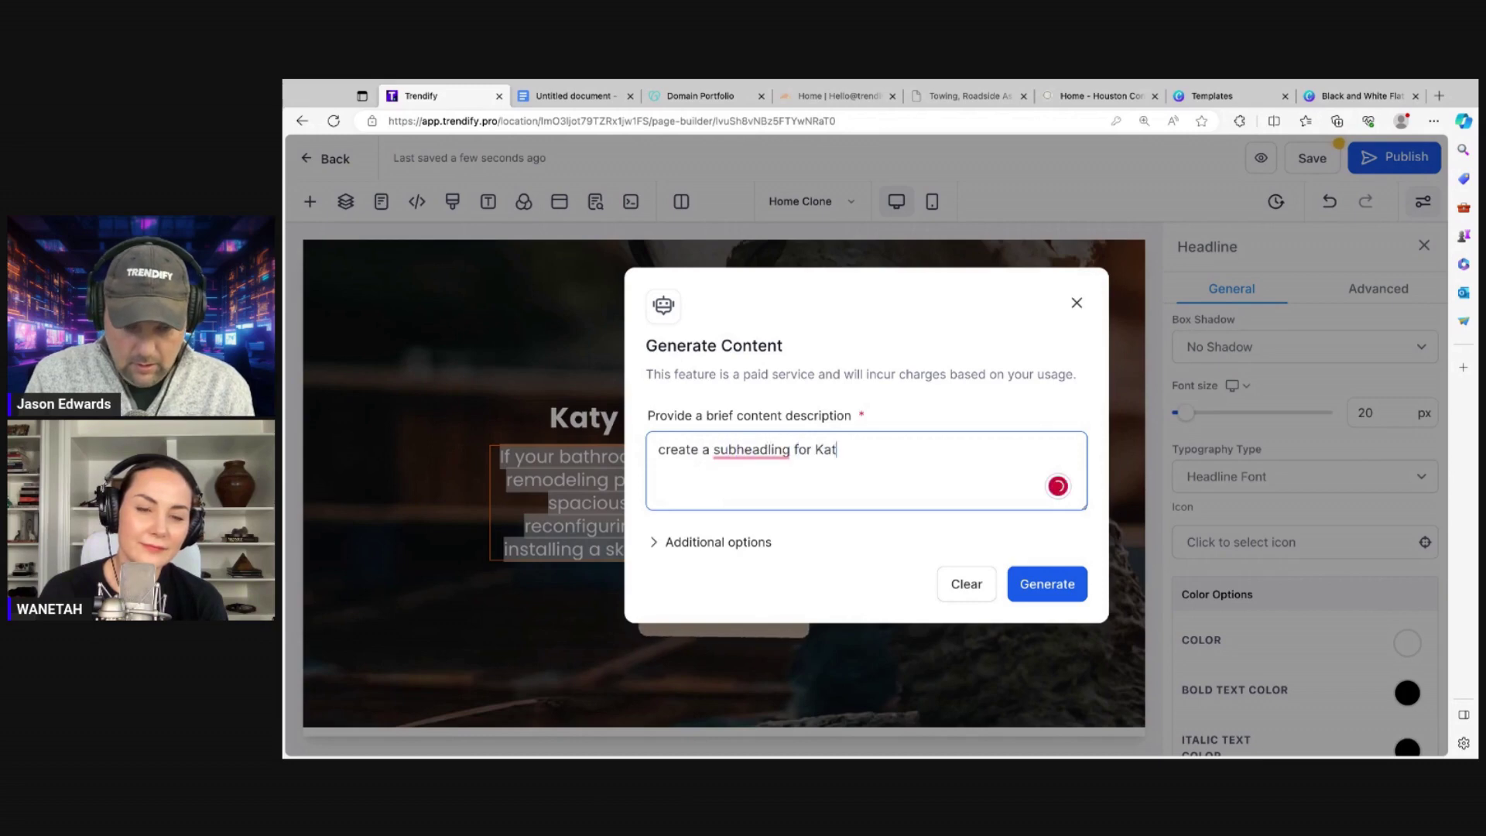
pyautogui.write('y Concrete Services')
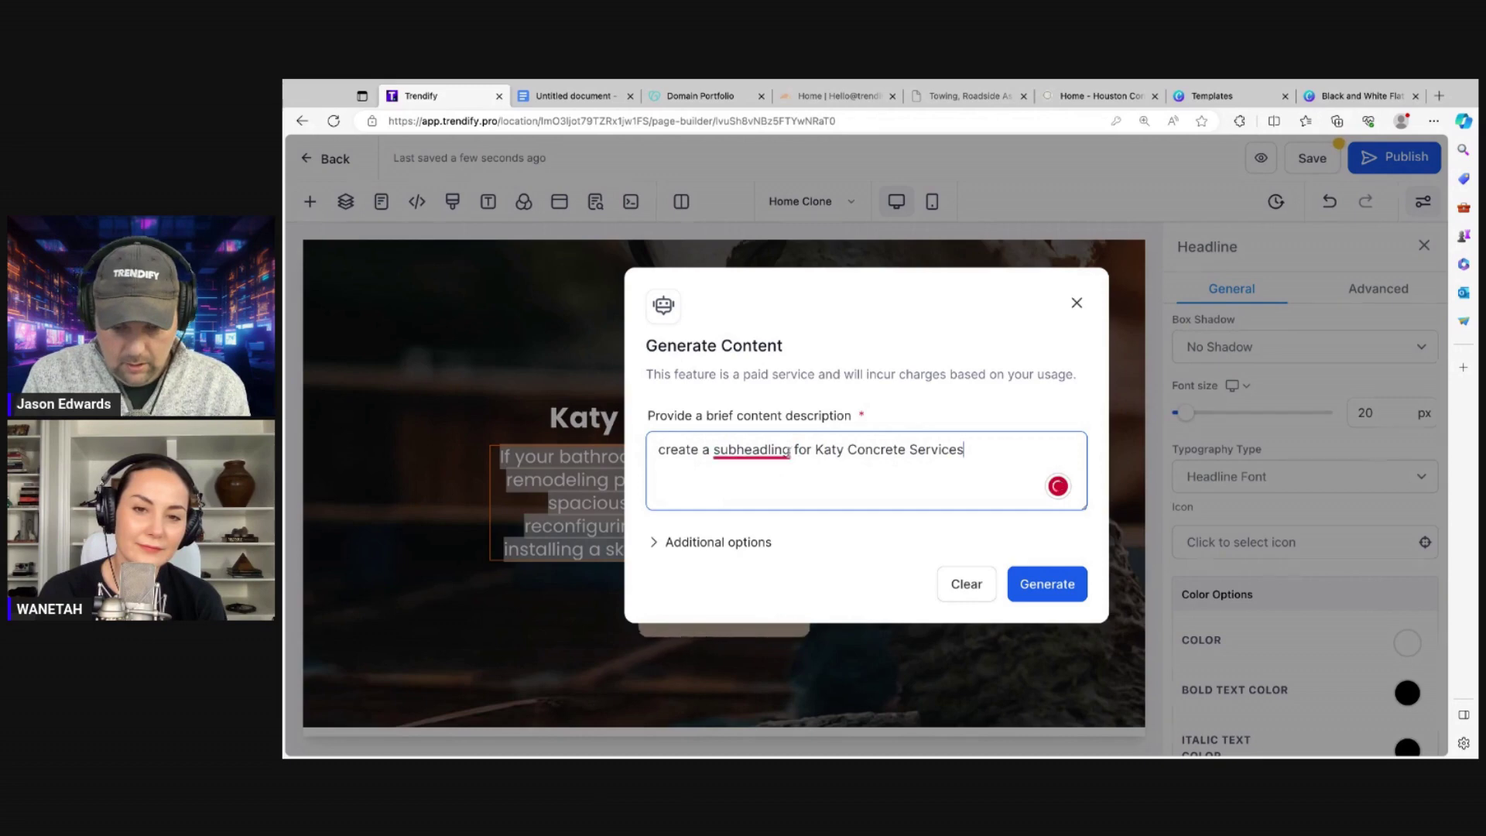
pyautogui.click(790, 450)
pyautogui.press('BackSpace')
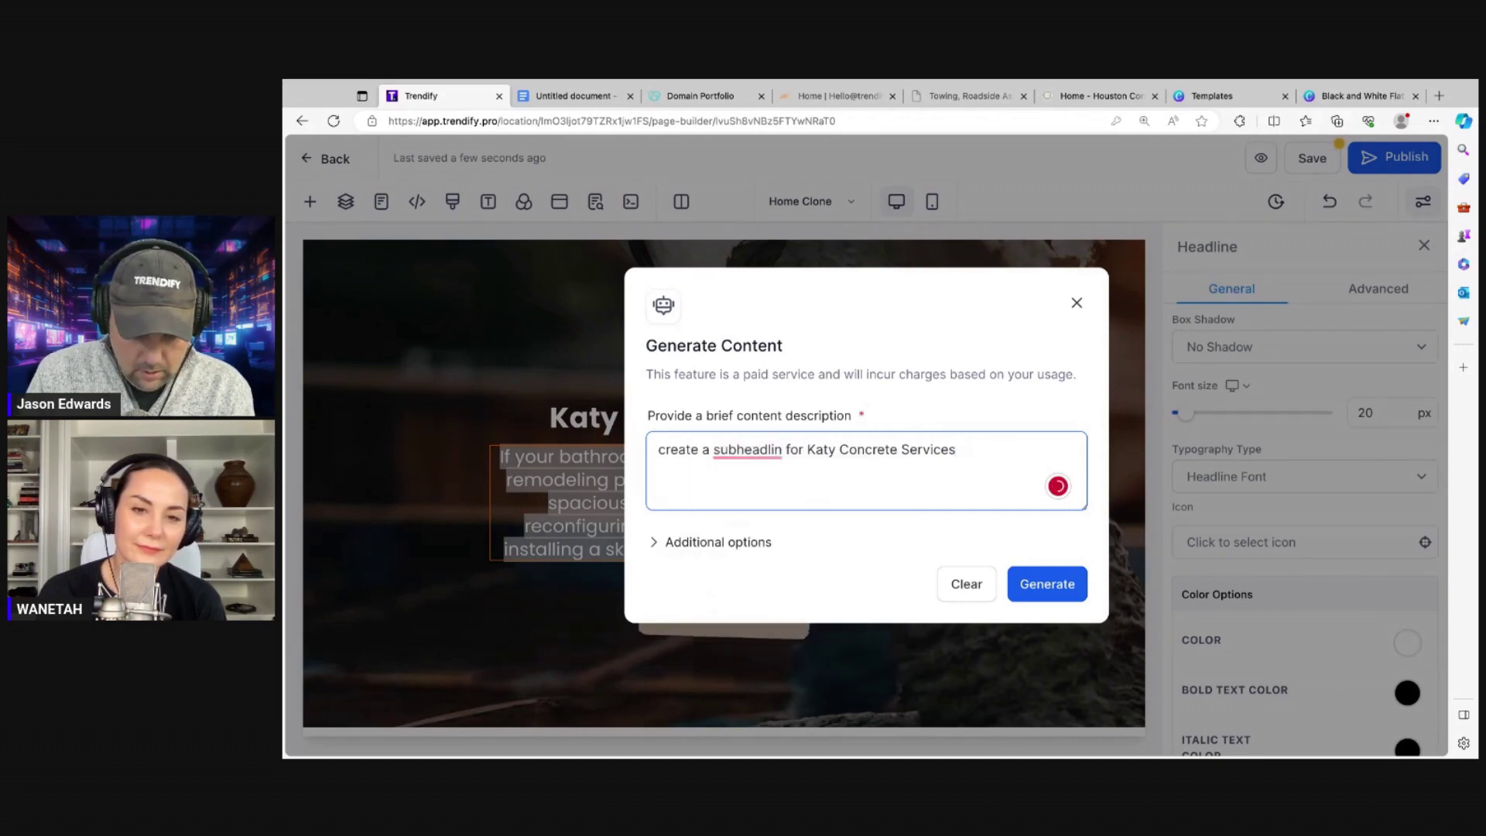
pyautogui.write('e')
pyautogui.click(1044, 593)
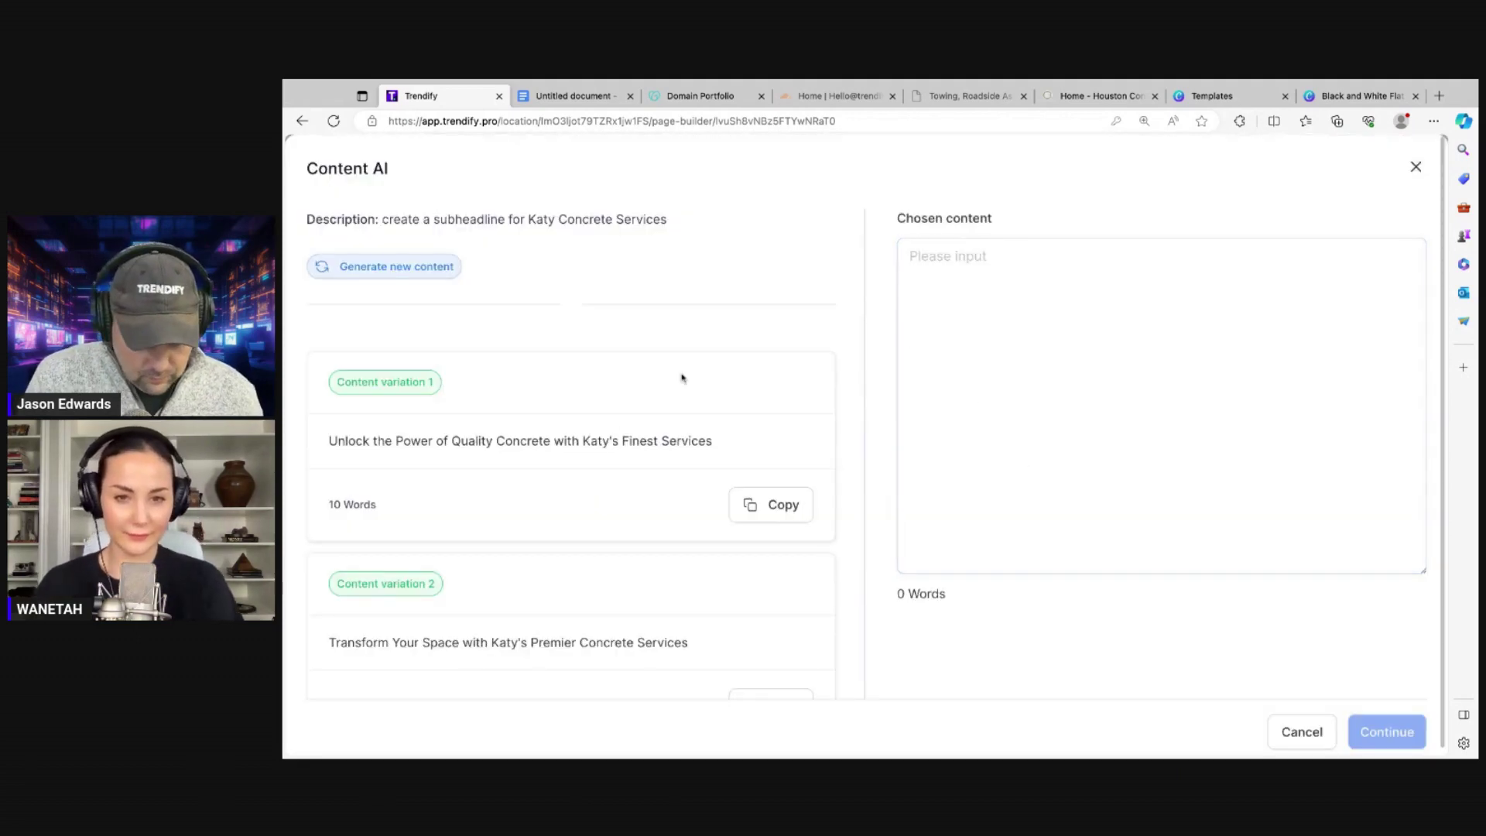
pyautogui.scroll(-5, 608, 487)
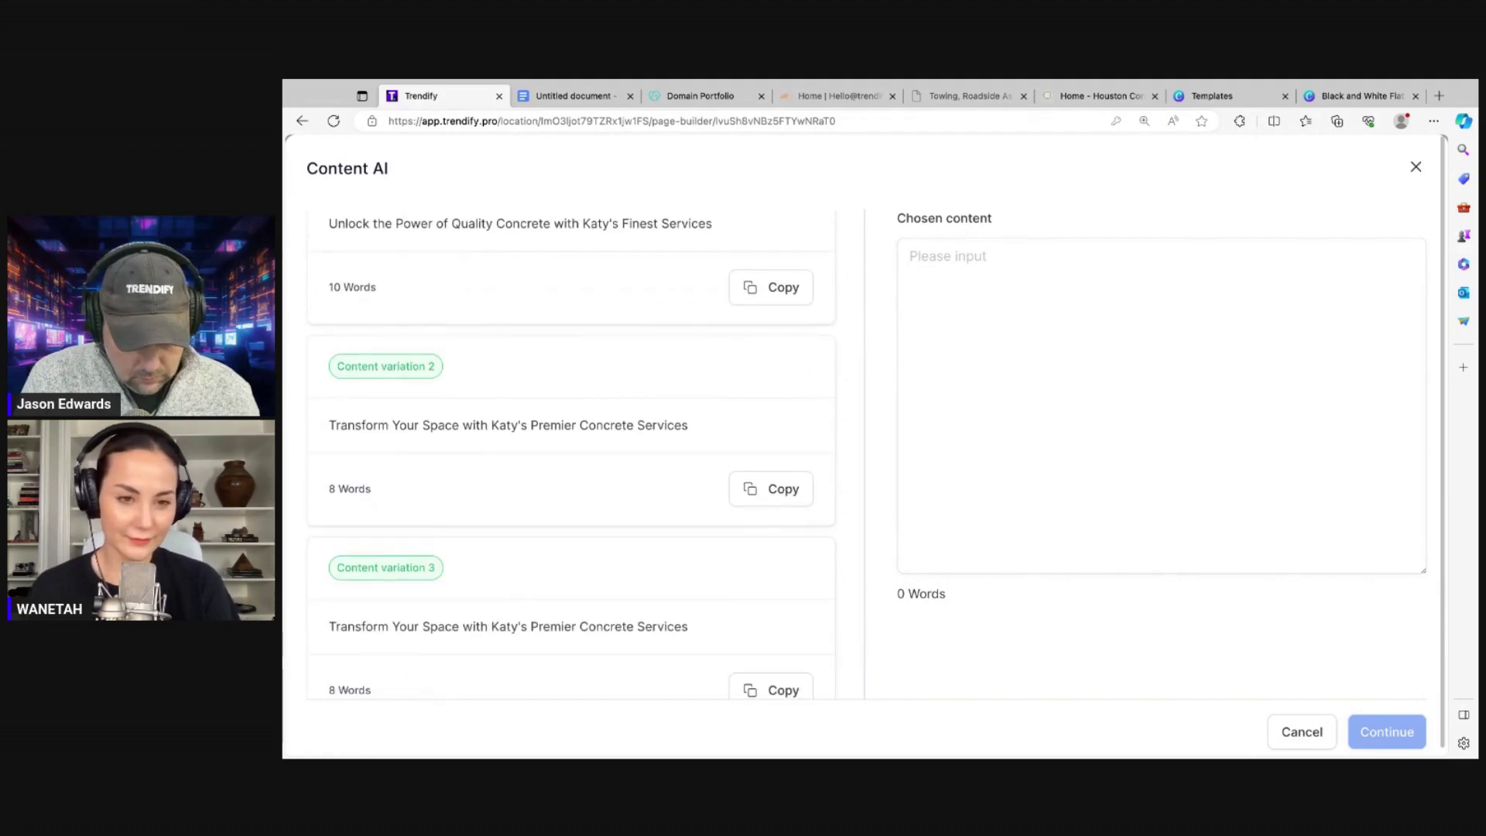
pyautogui.scroll(-1, 767, 480)
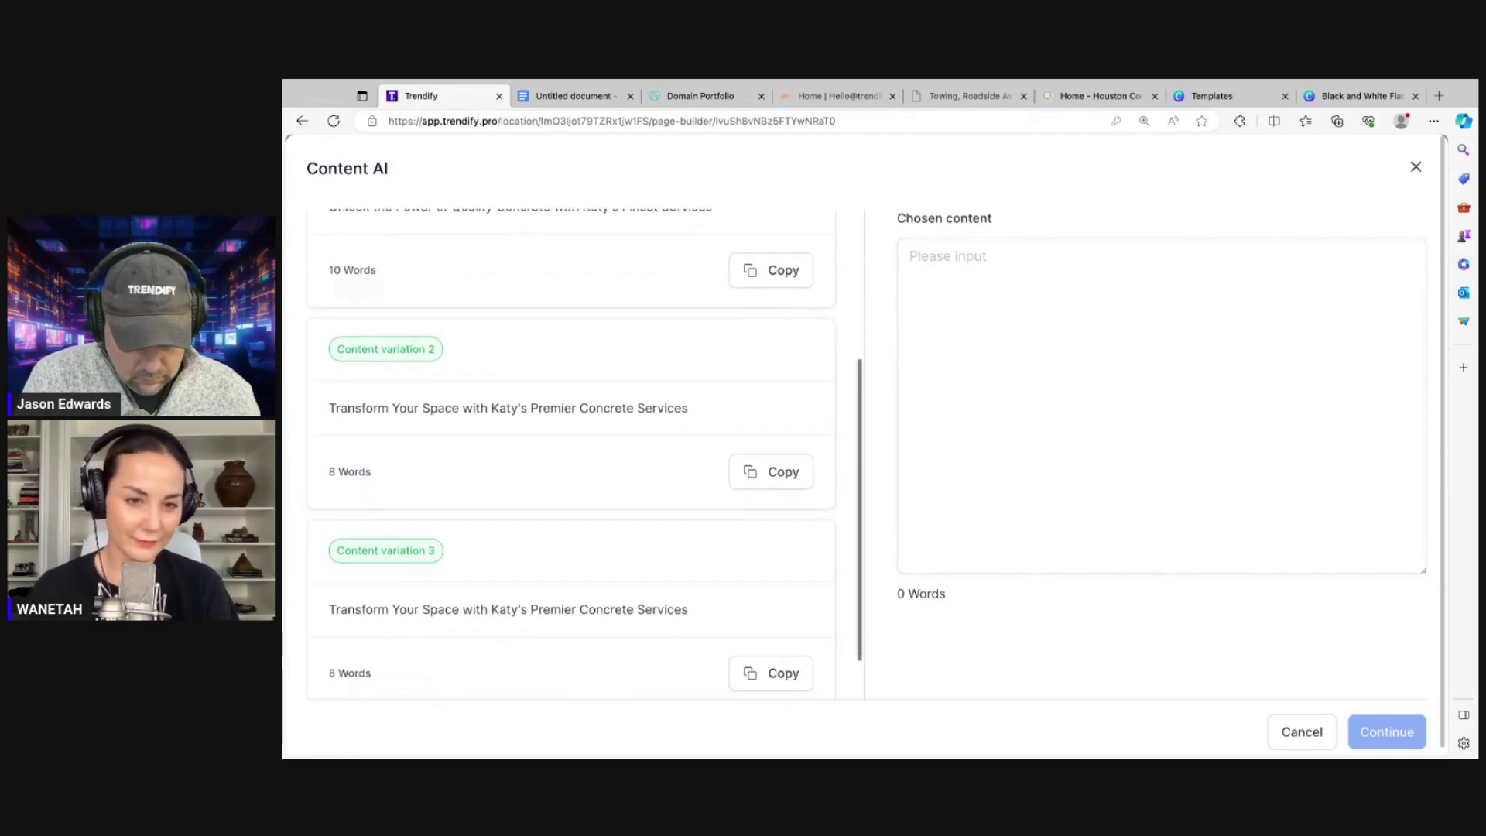
pyautogui.click(767, 480)
pyautogui.click(1382, 729)
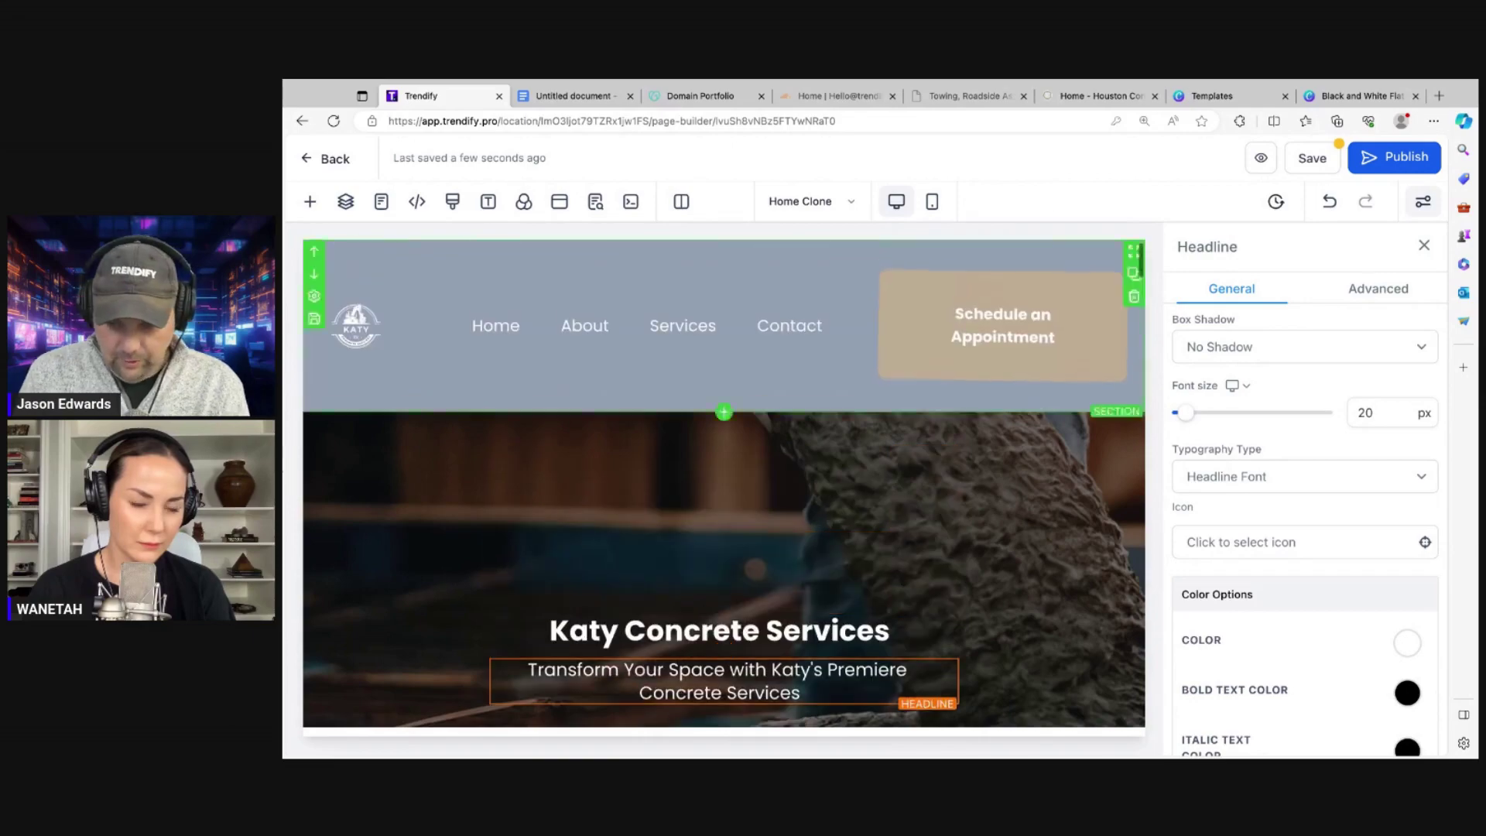
# - Check the Houston concrete reference site, then select the next section's bathroom photo in Trendify
pyautogui.click(1075, 103)
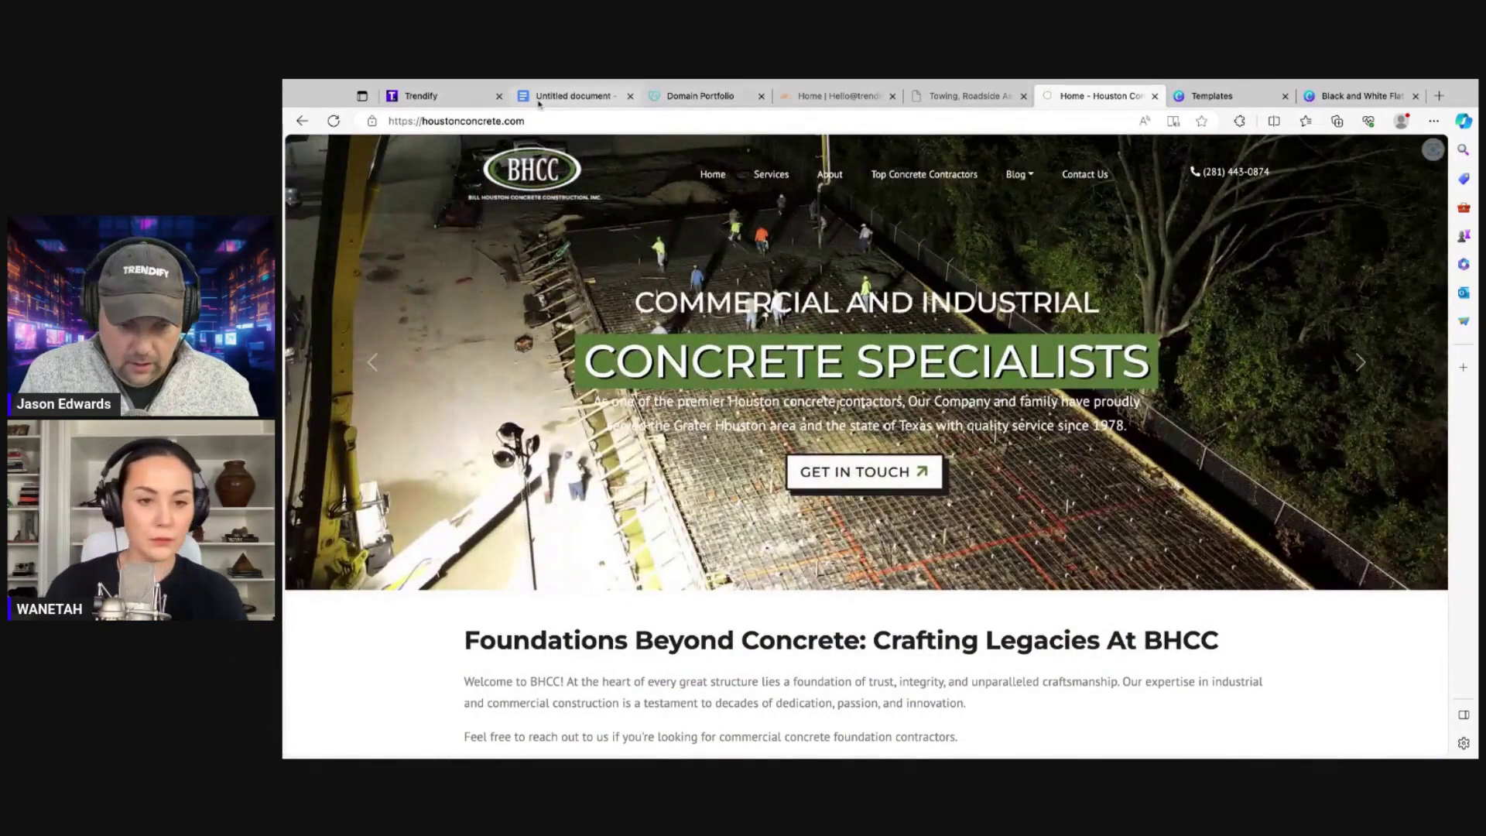
pyautogui.click(433, 96)
pyautogui.scroll(-10, 841, 481)
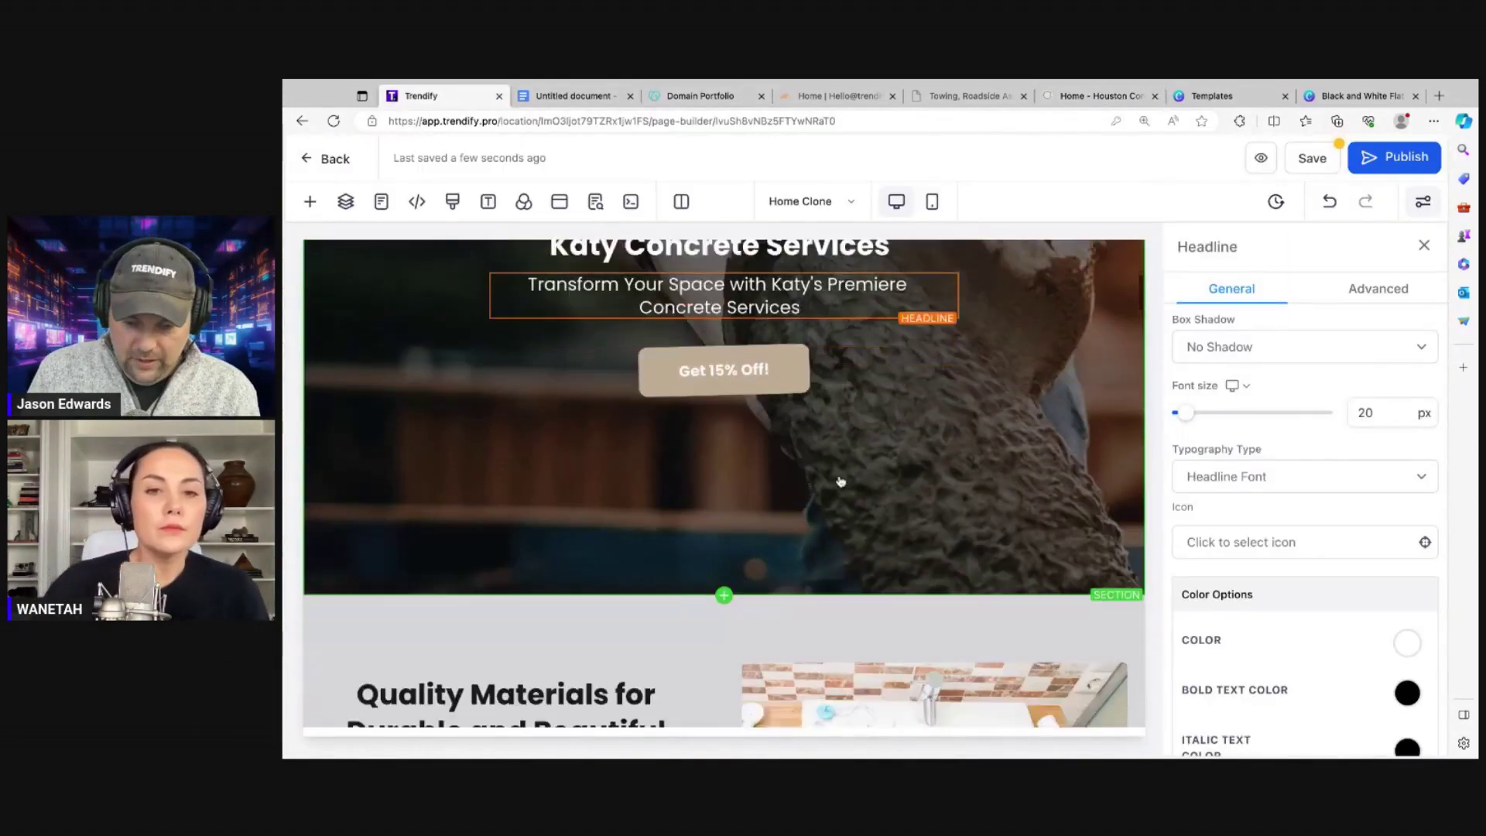
pyautogui.scroll(-3, 869, 459)
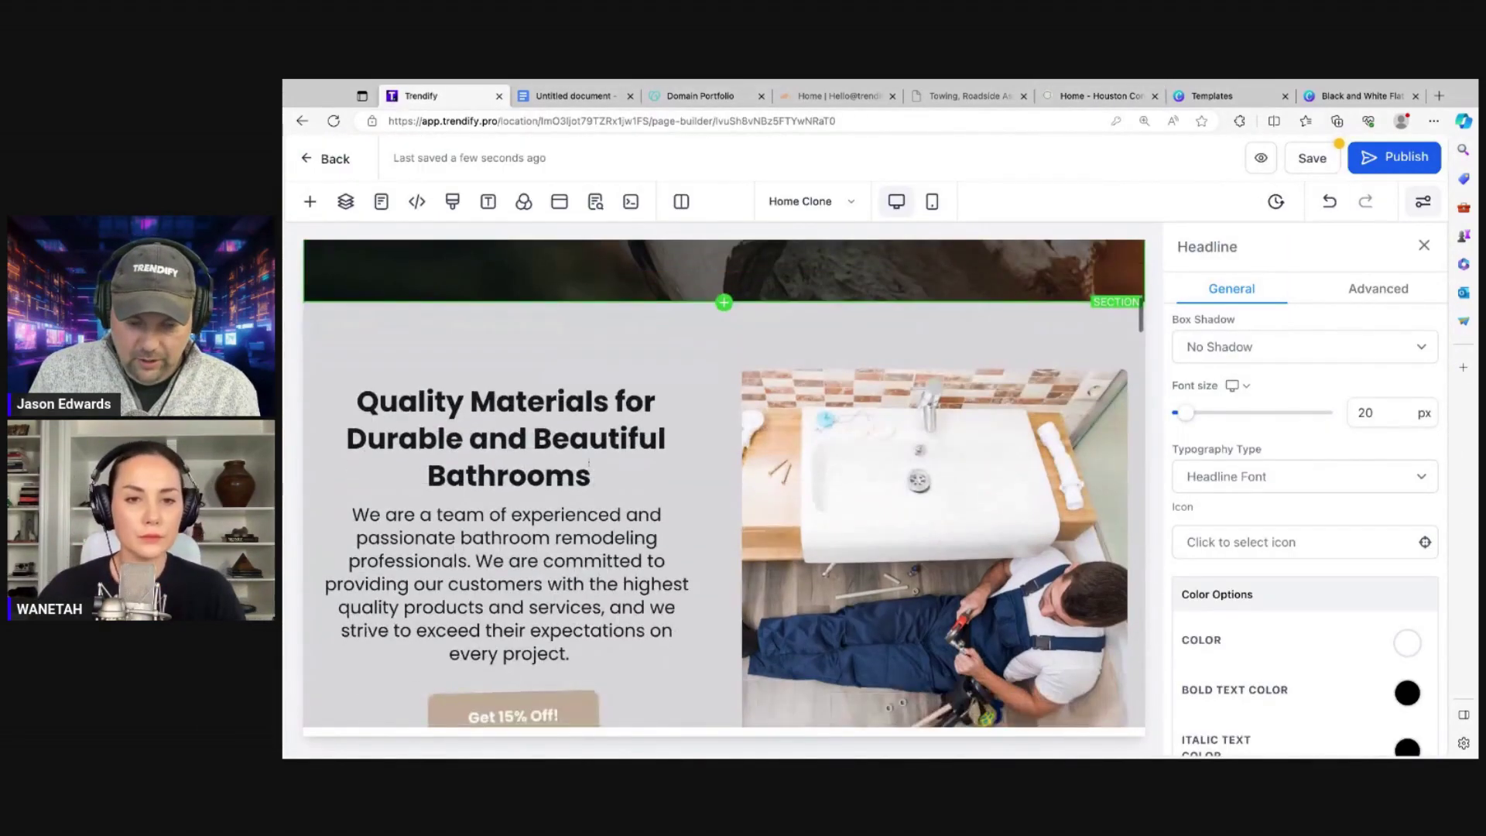
pyautogui.click(868, 460)
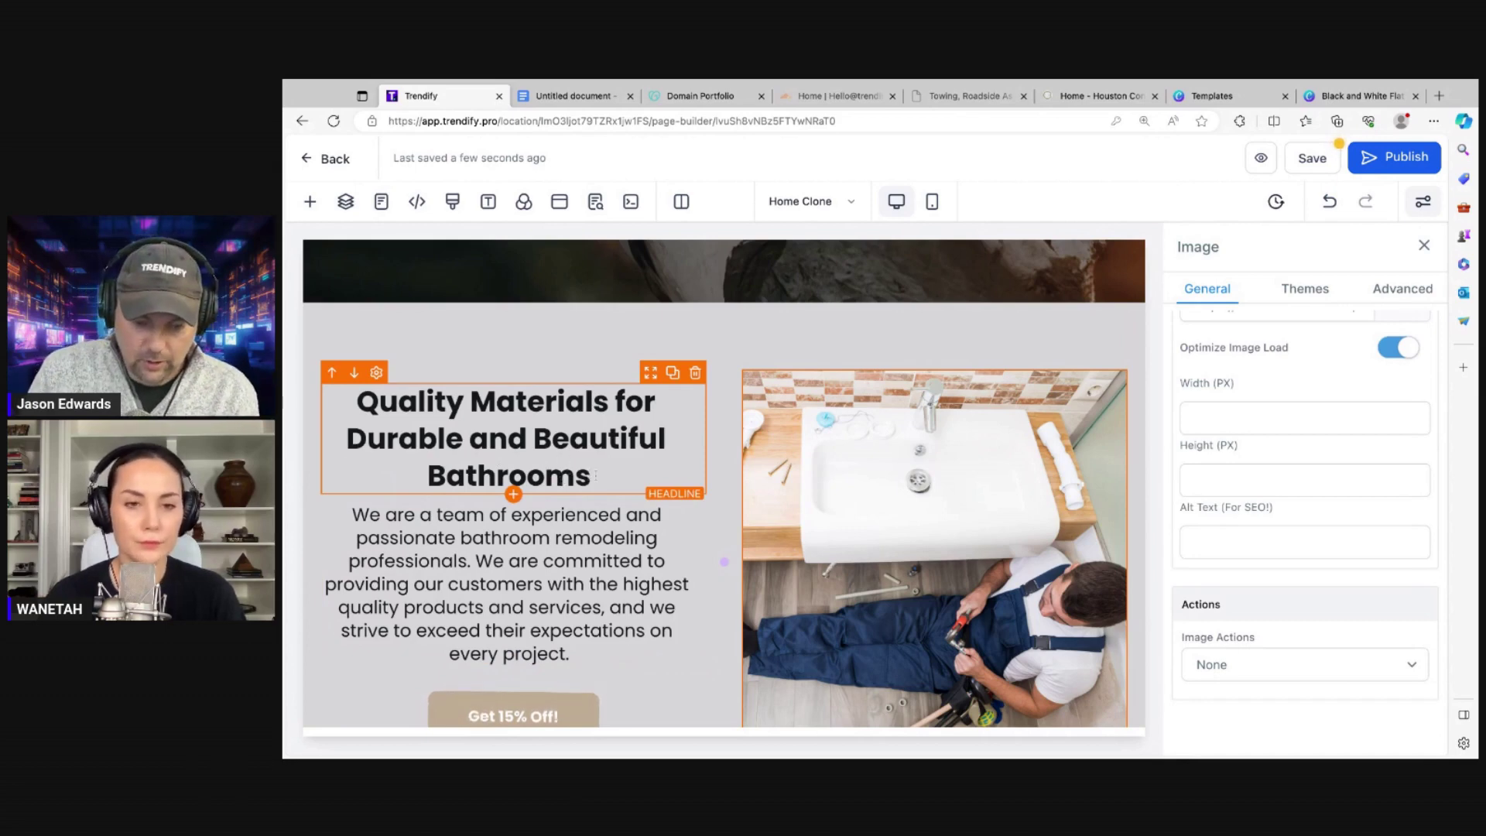
# - Retitle the section heading 'Residential Concrete Services' and select its paragraph text
pyautogui.tripleClick(544, 440)
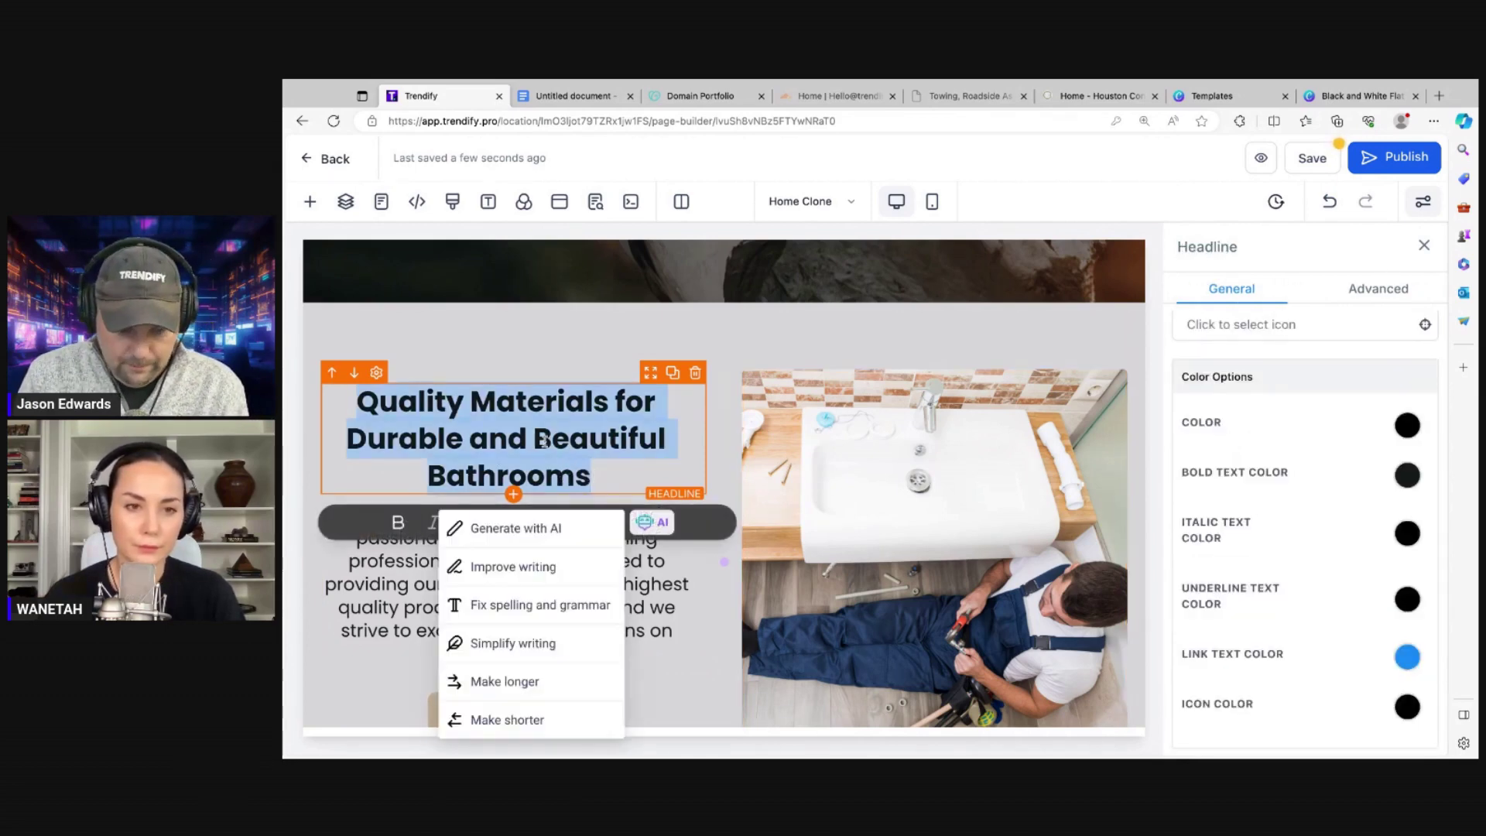
pyautogui.write('R')
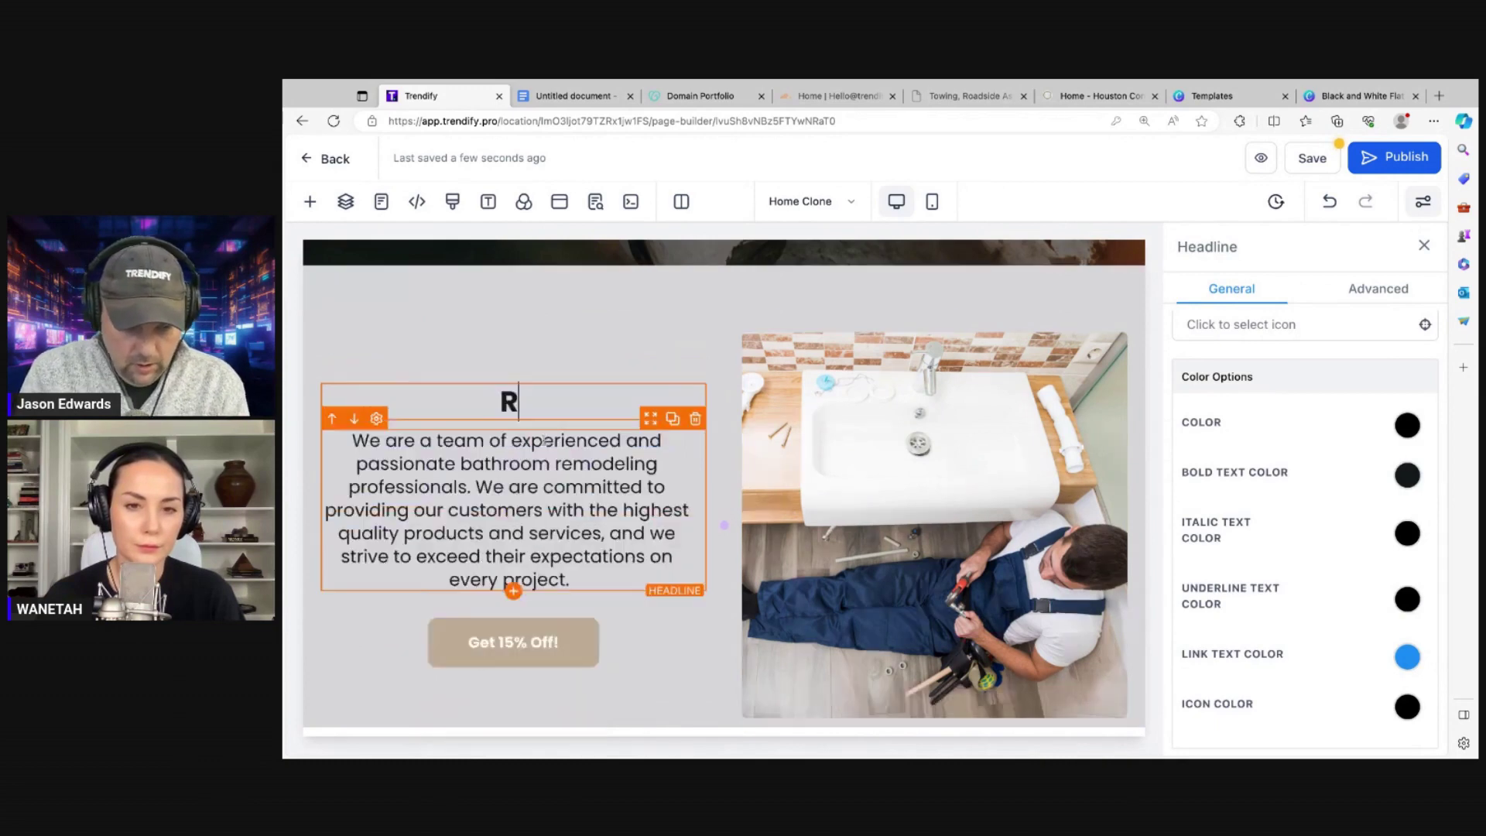
pyautogui.write('eside')
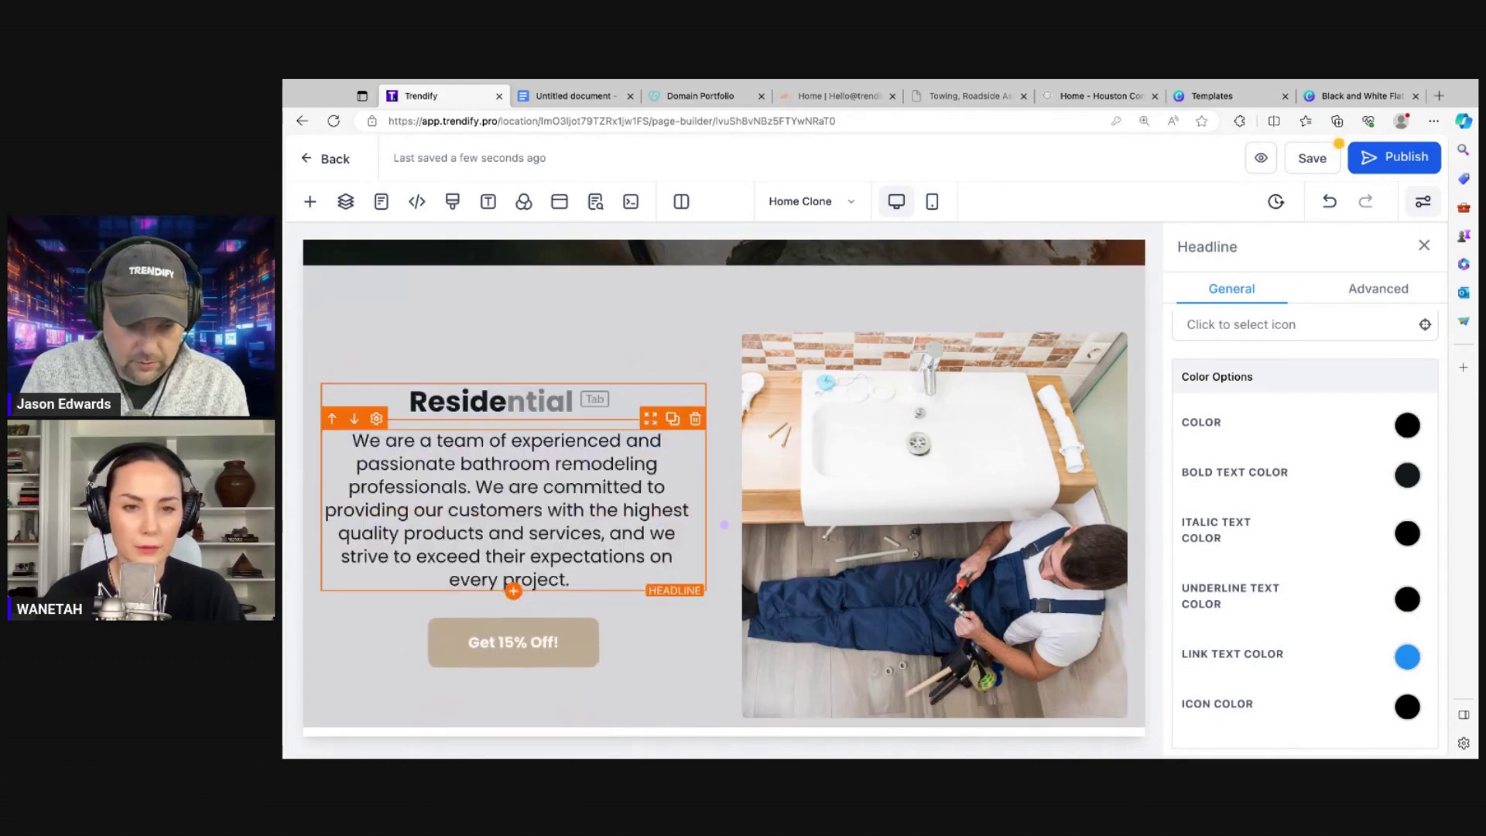
pyautogui.press('Tab')
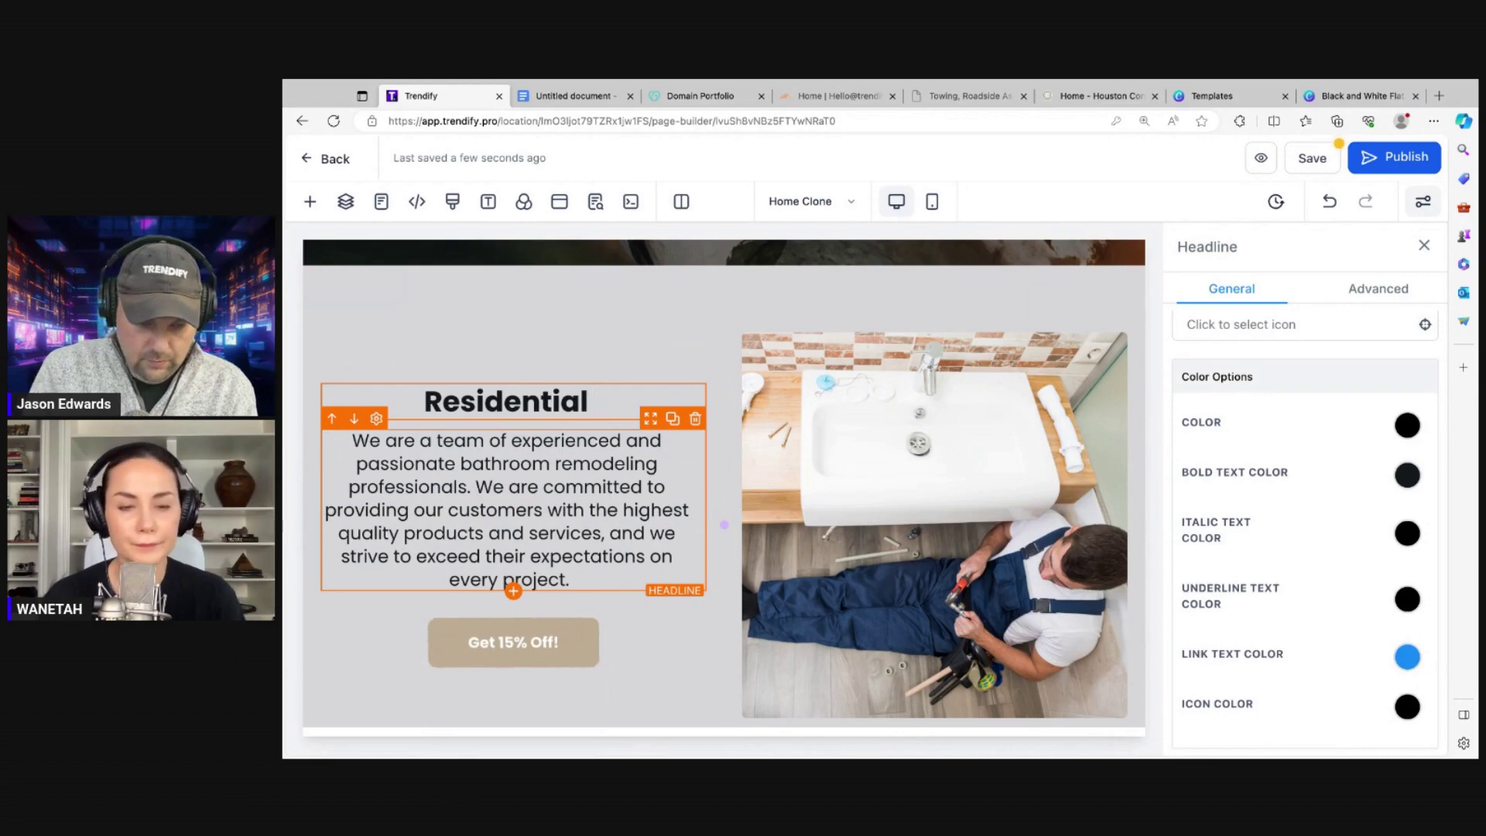
pyautogui.write('Conc')
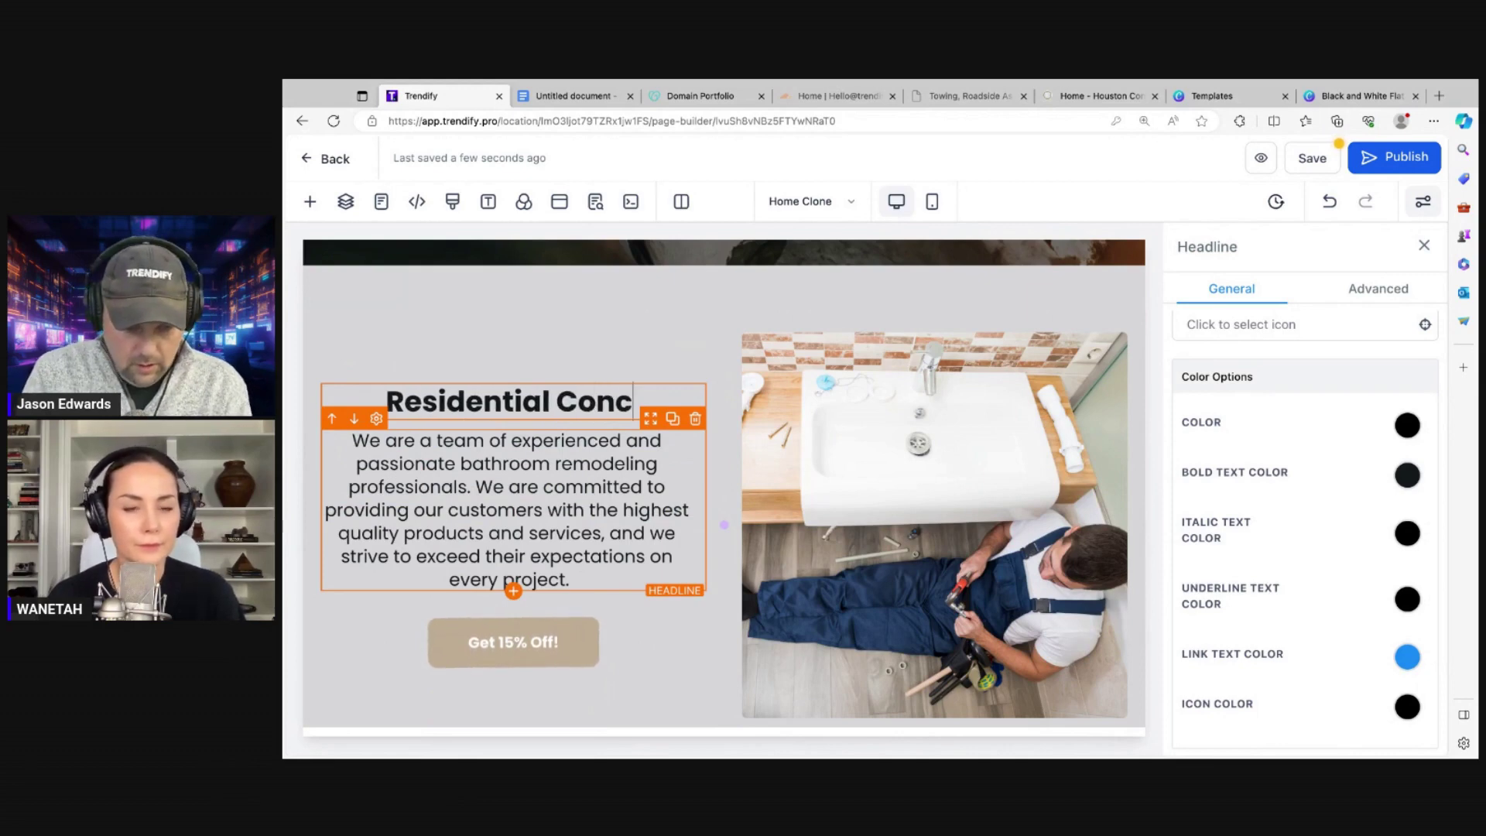
pyautogui.write('rete Services')
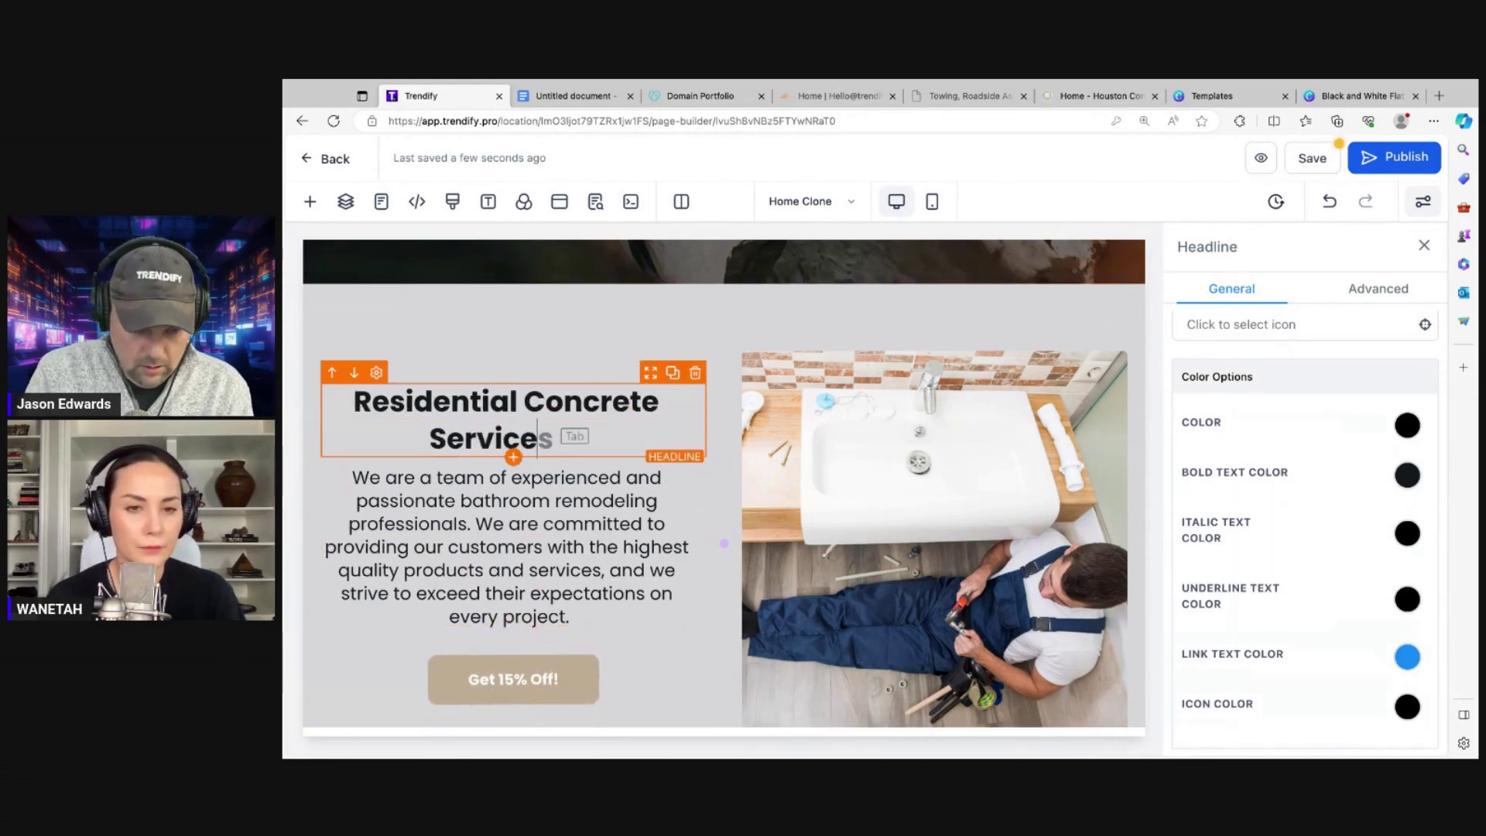
pyautogui.click(551, 534)
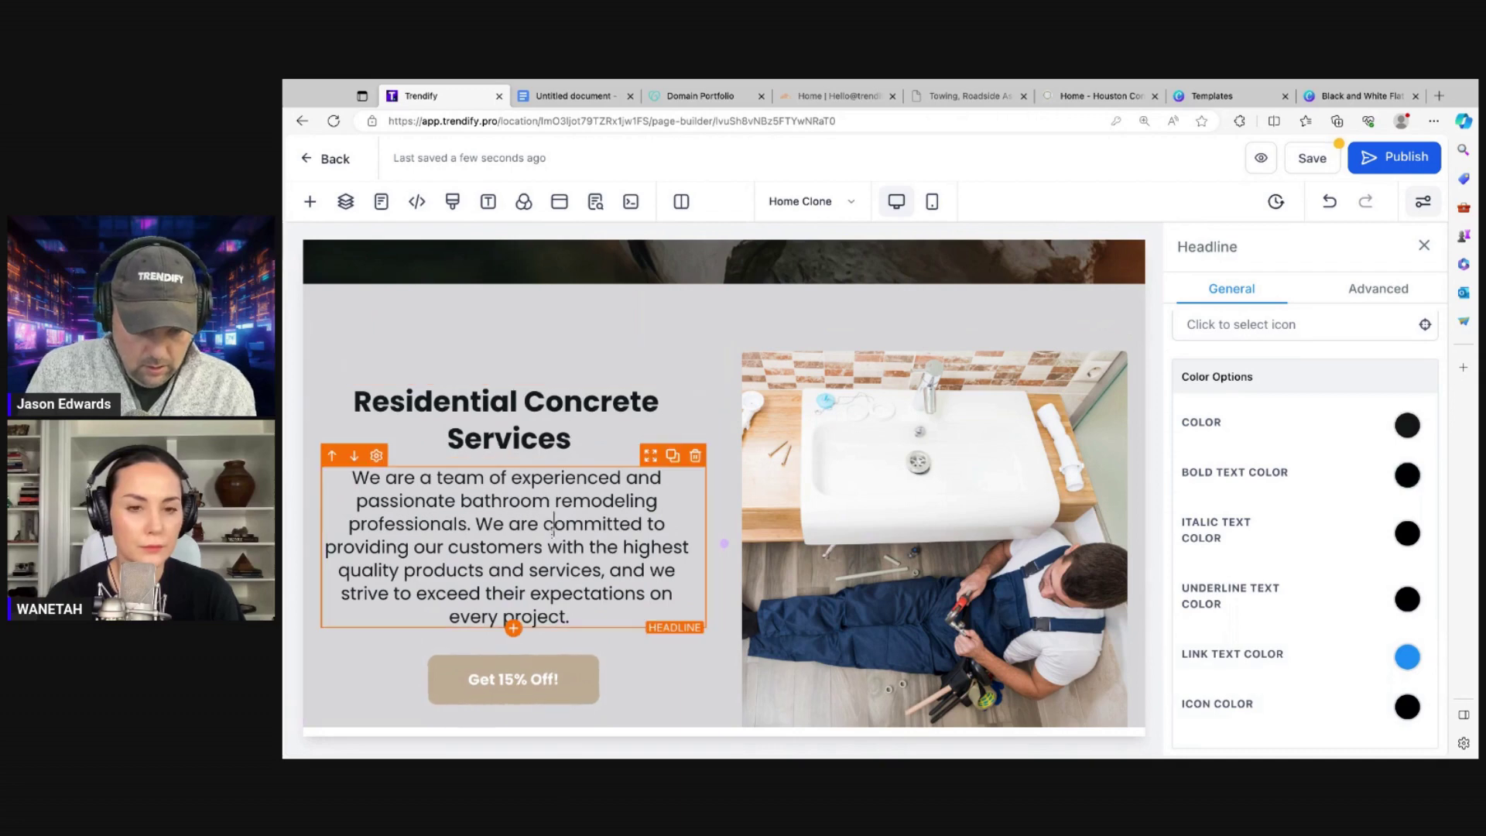
pyautogui.hotkey('ctrl', 'a')
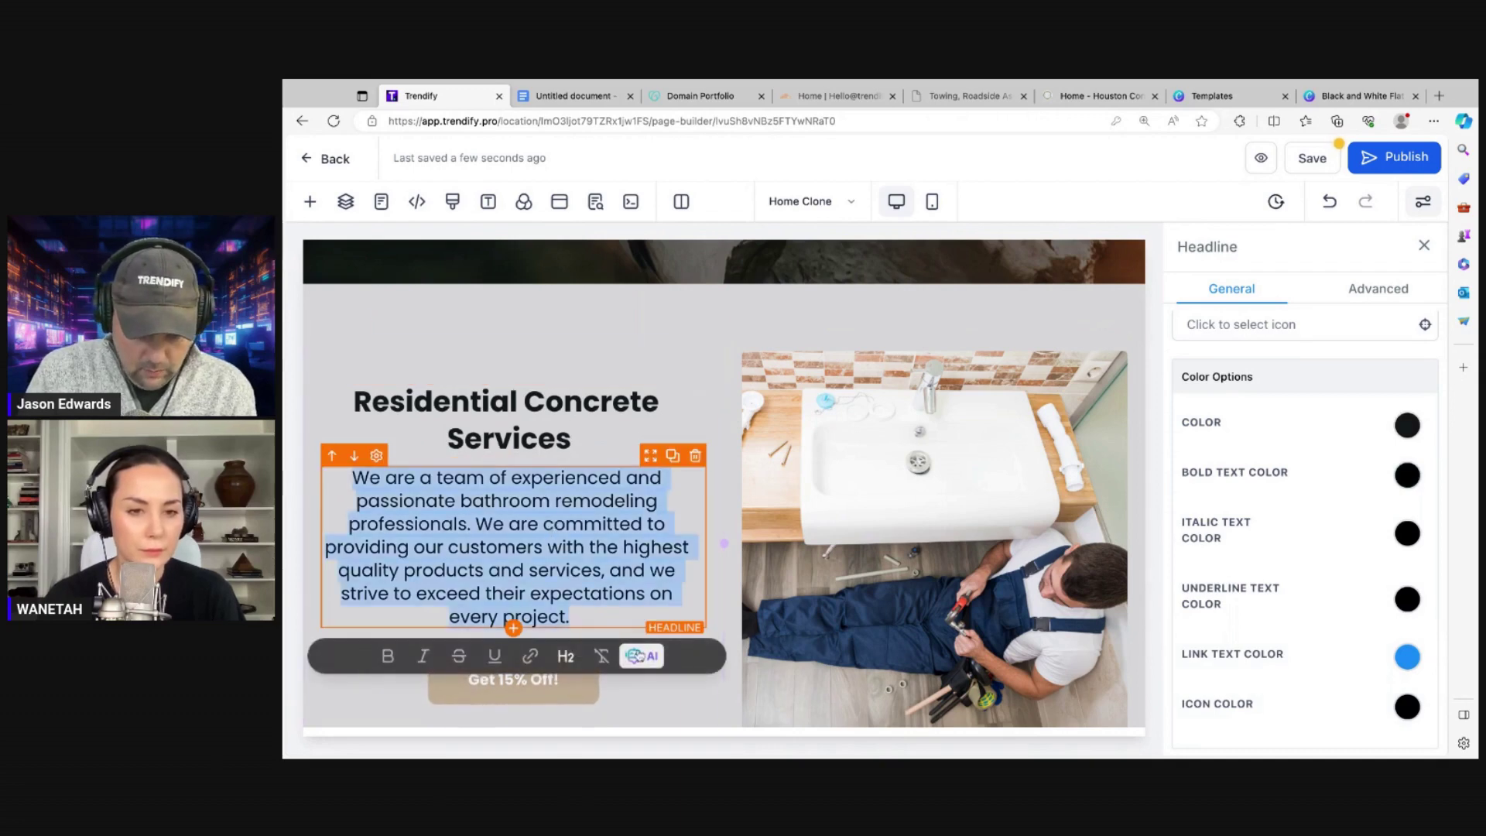
# - Generate Bold-tone AI variations from 'write a paragraph about residential concrete services'
pyautogui.click(635, 657)
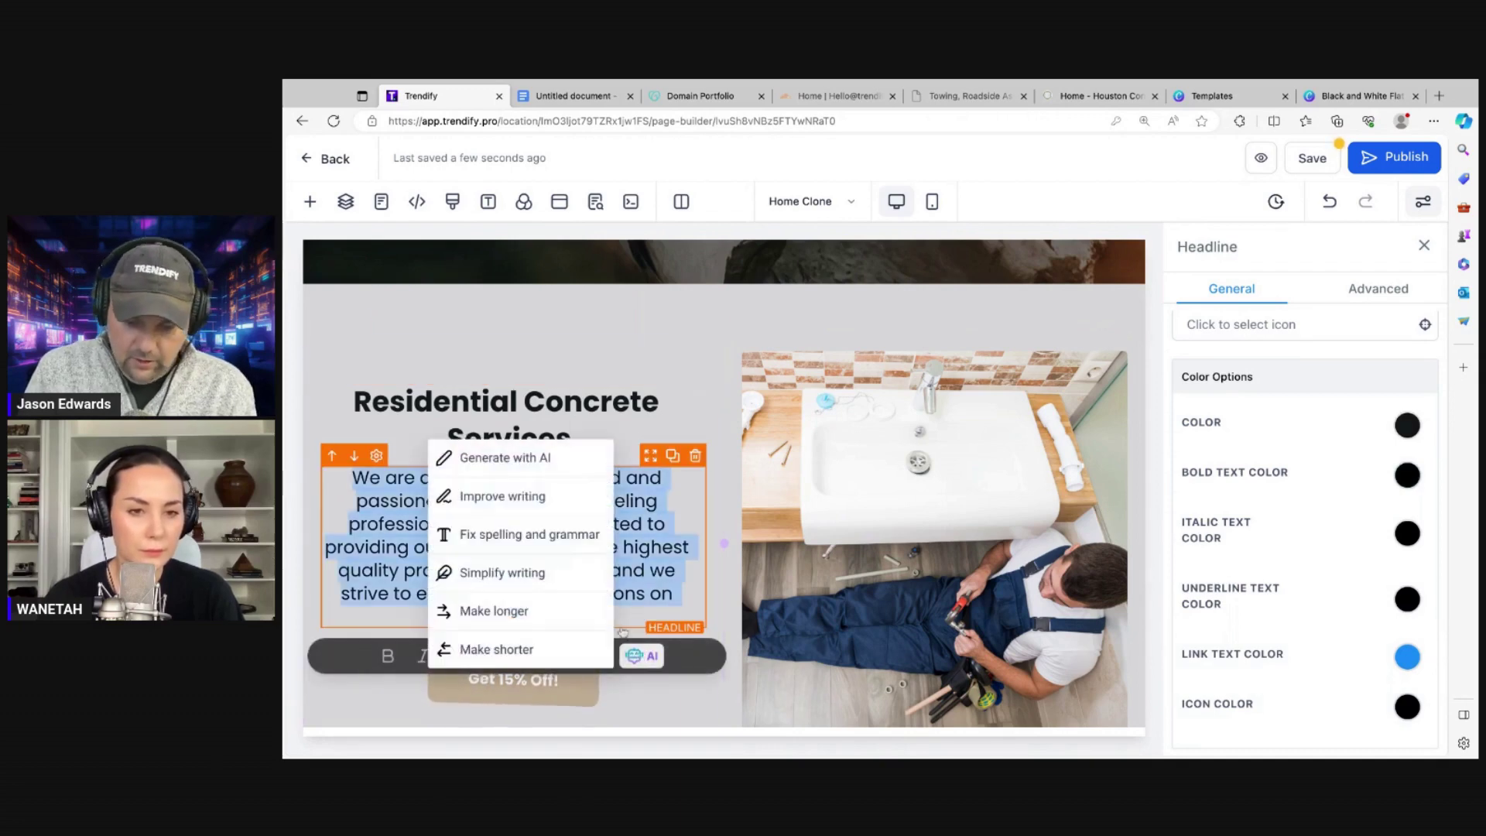
pyautogui.click(474, 459)
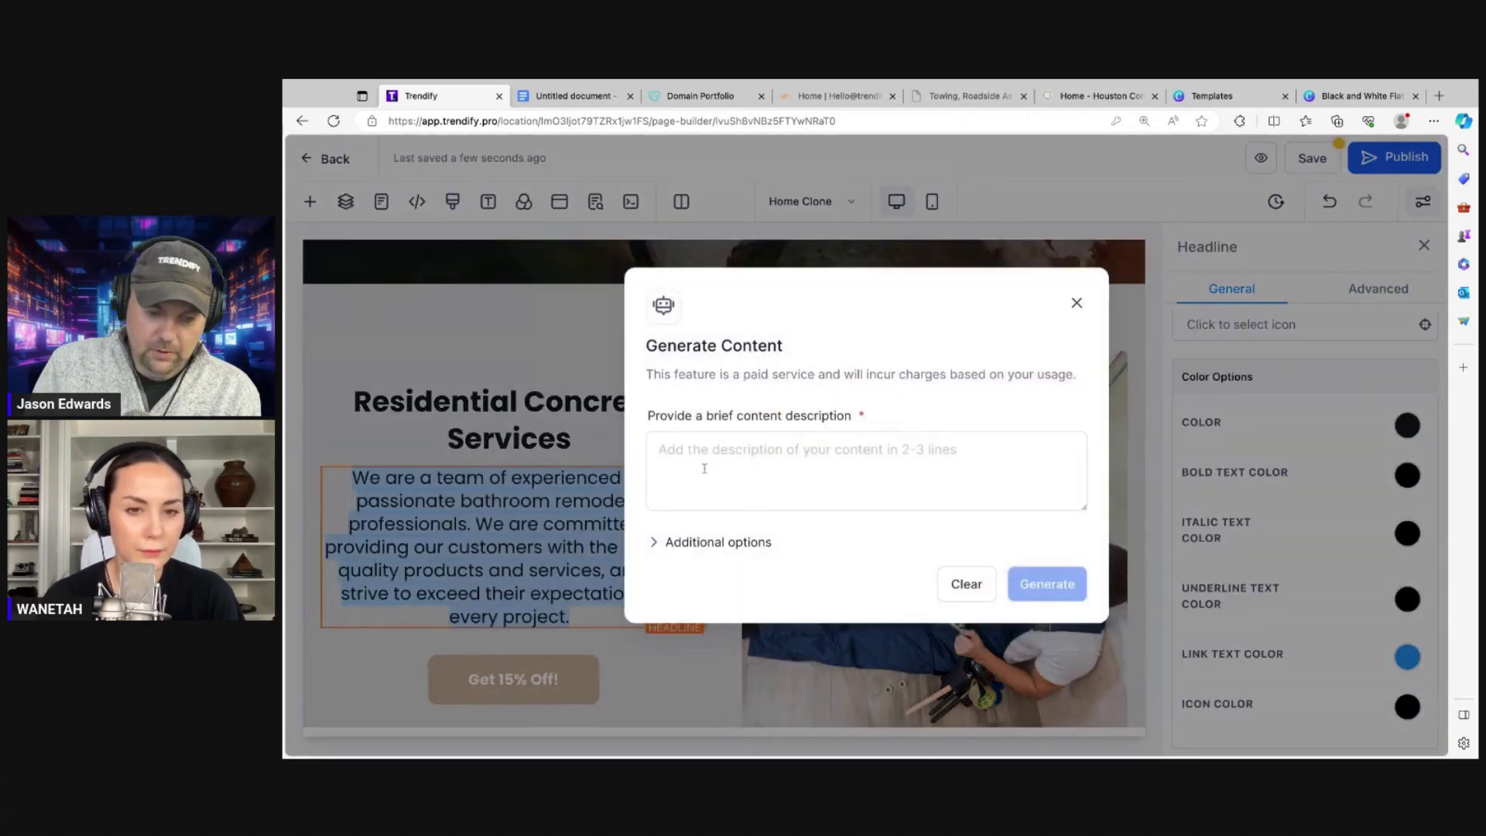
pyautogui.click(693, 457)
pyautogui.write('w')
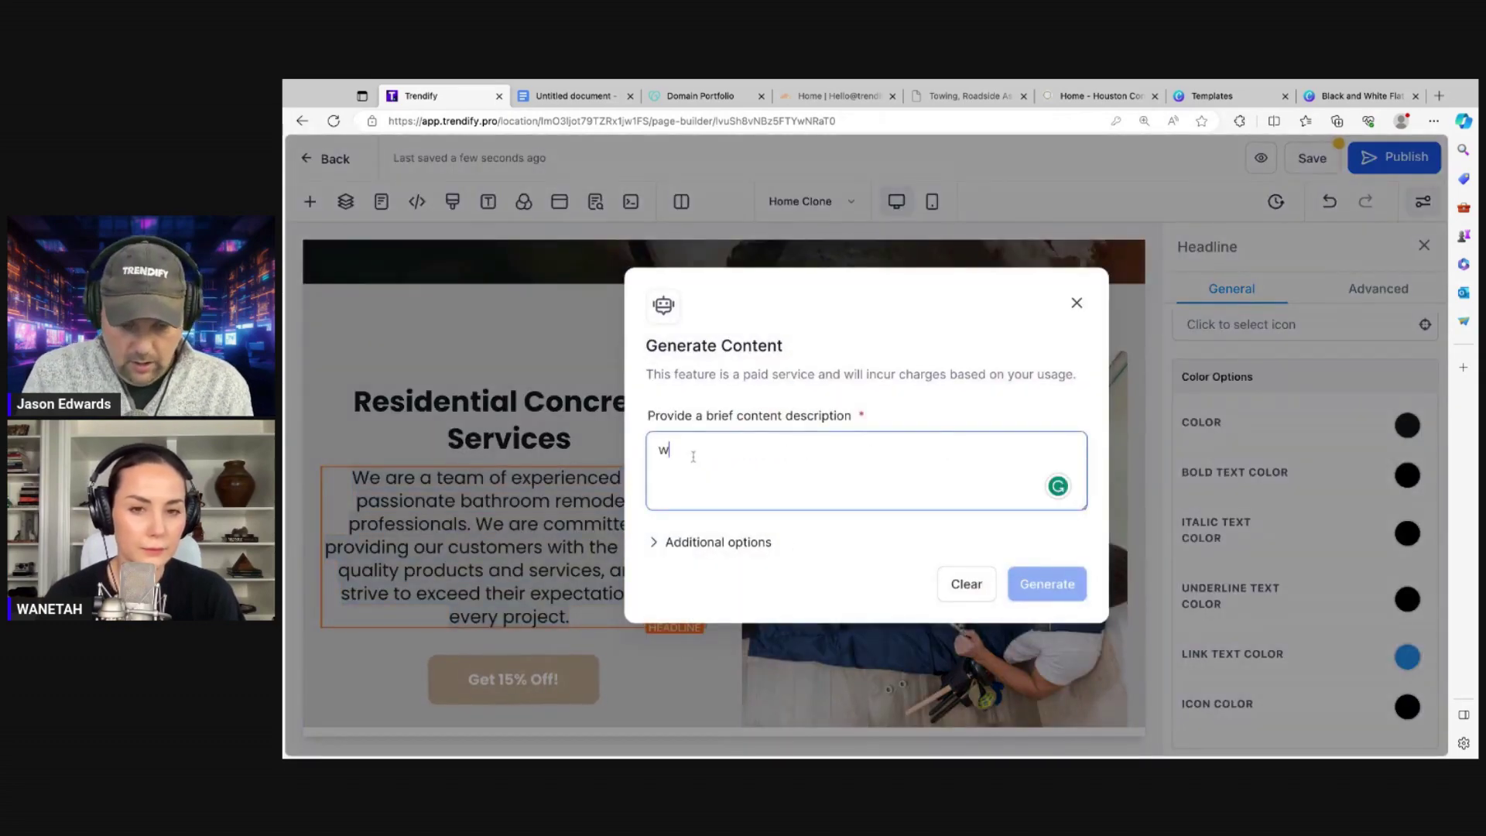
pyautogui.write('rite a parag')
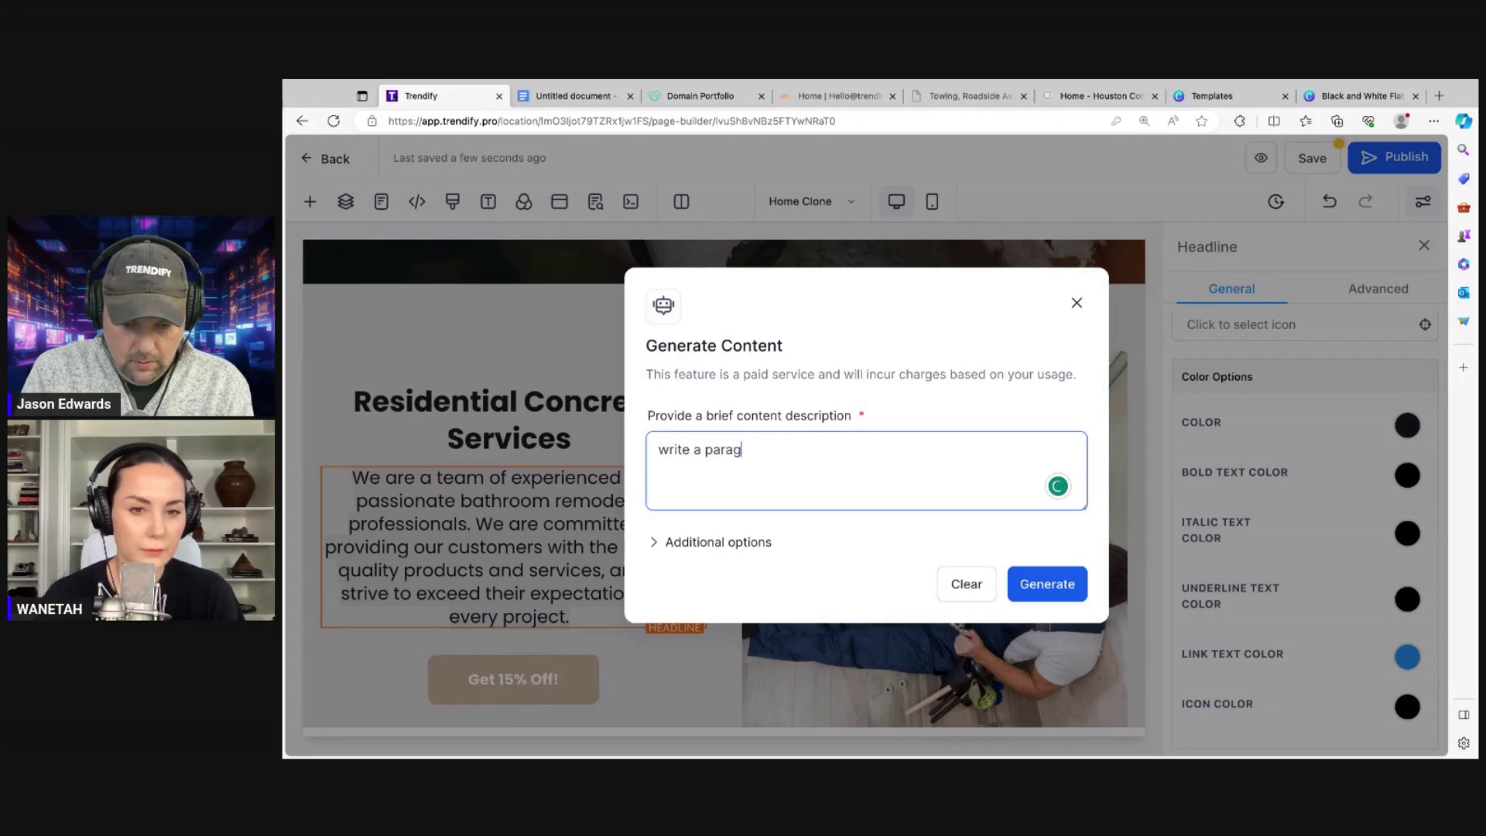
pyautogui.write('raph about')
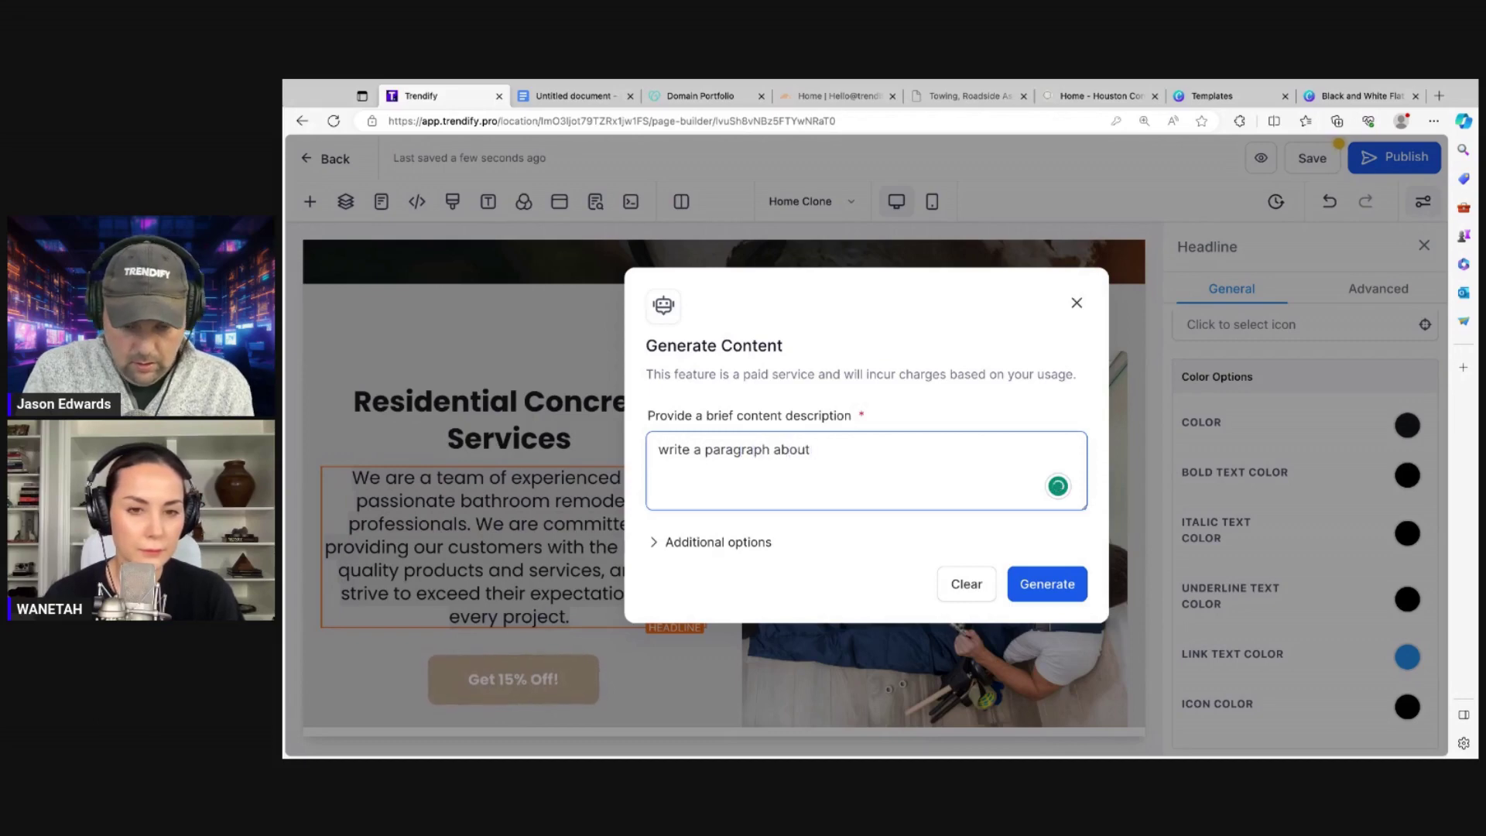
pyautogui.write(' residentia')
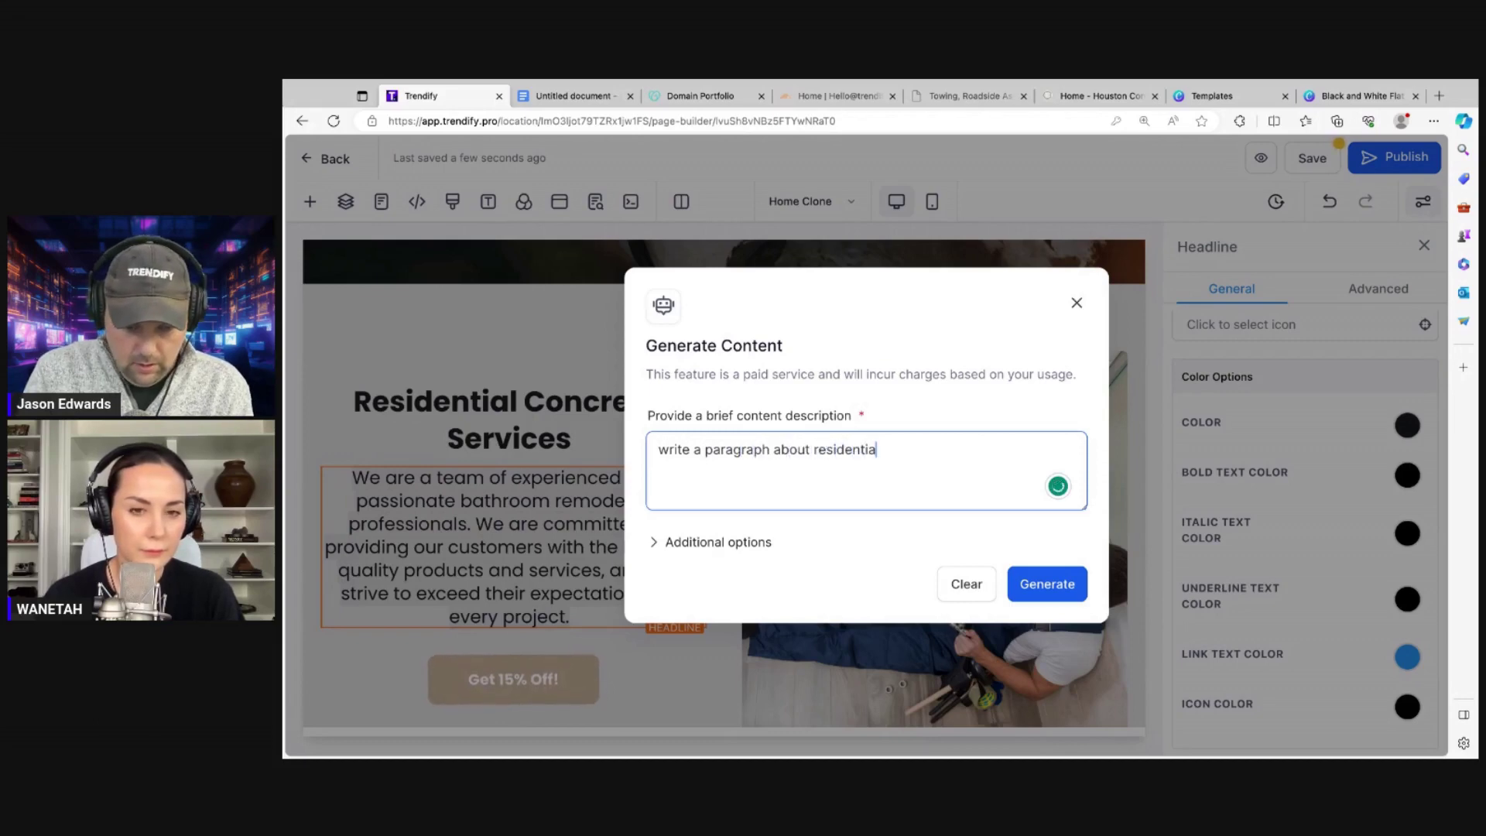
pyautogui.write('l conc')
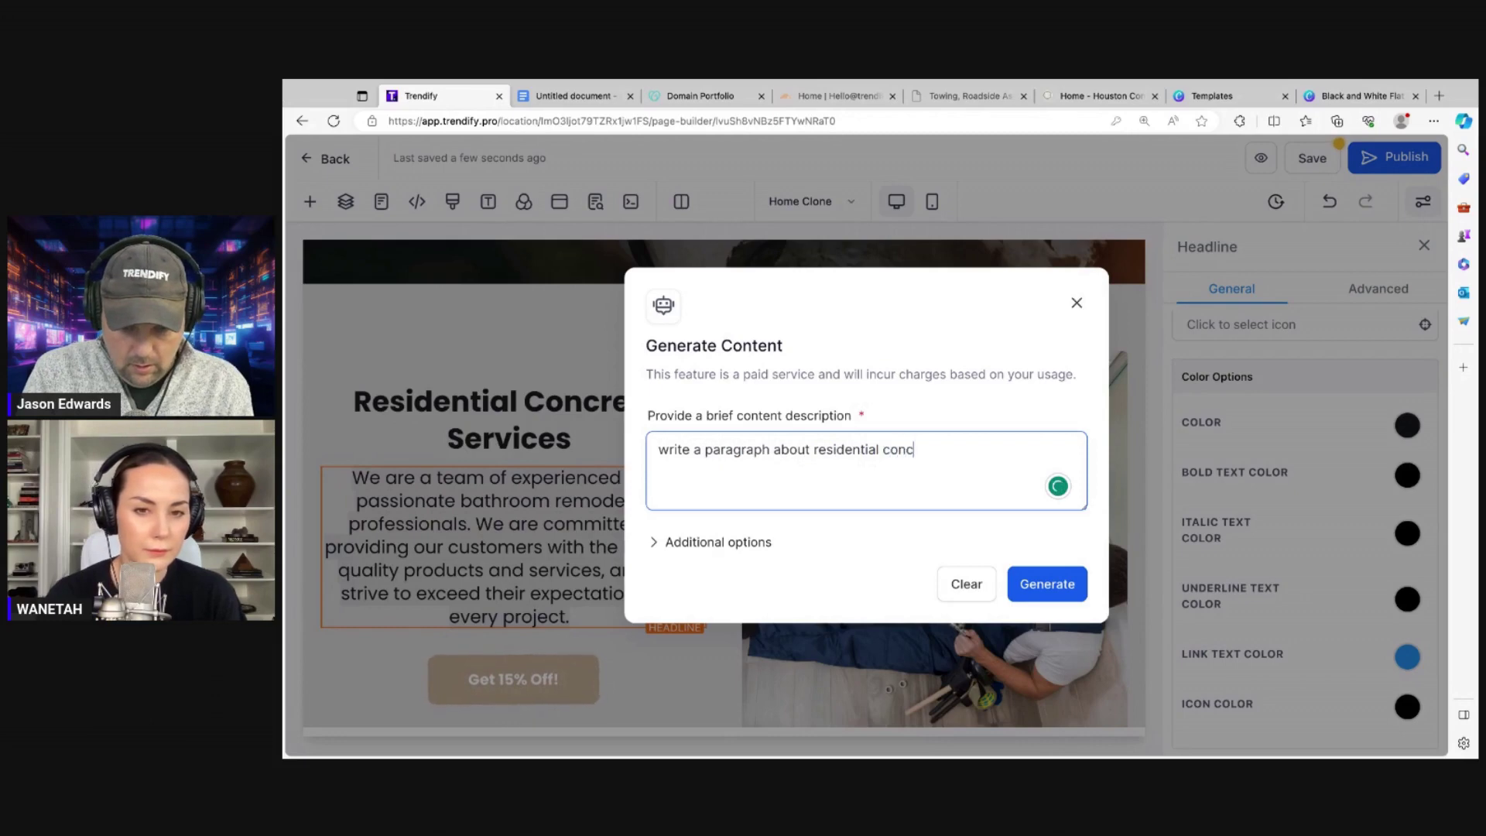
pyautogui.write('rete services')
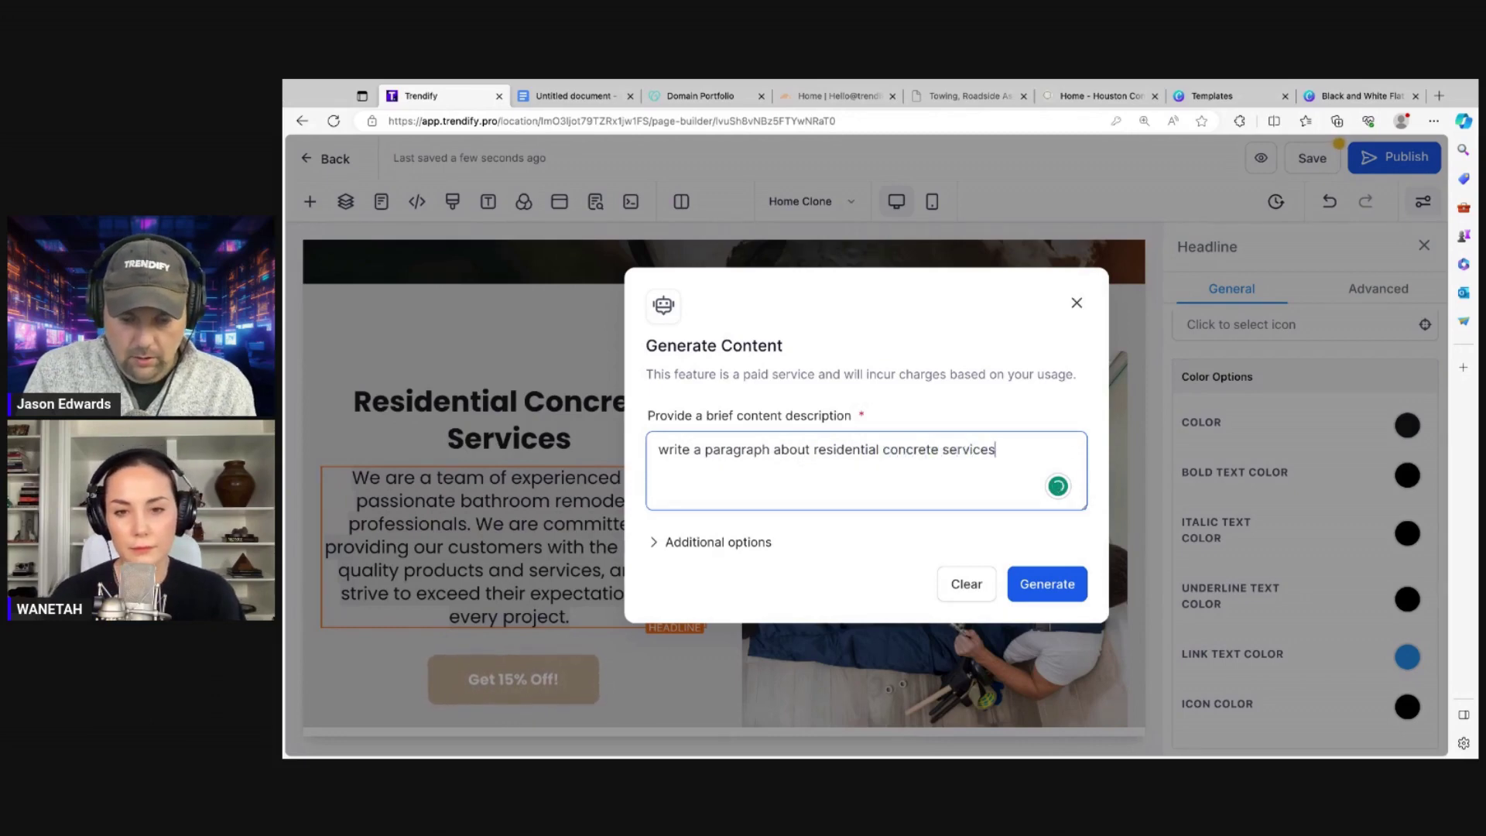
pyautogui.click(653, 541)
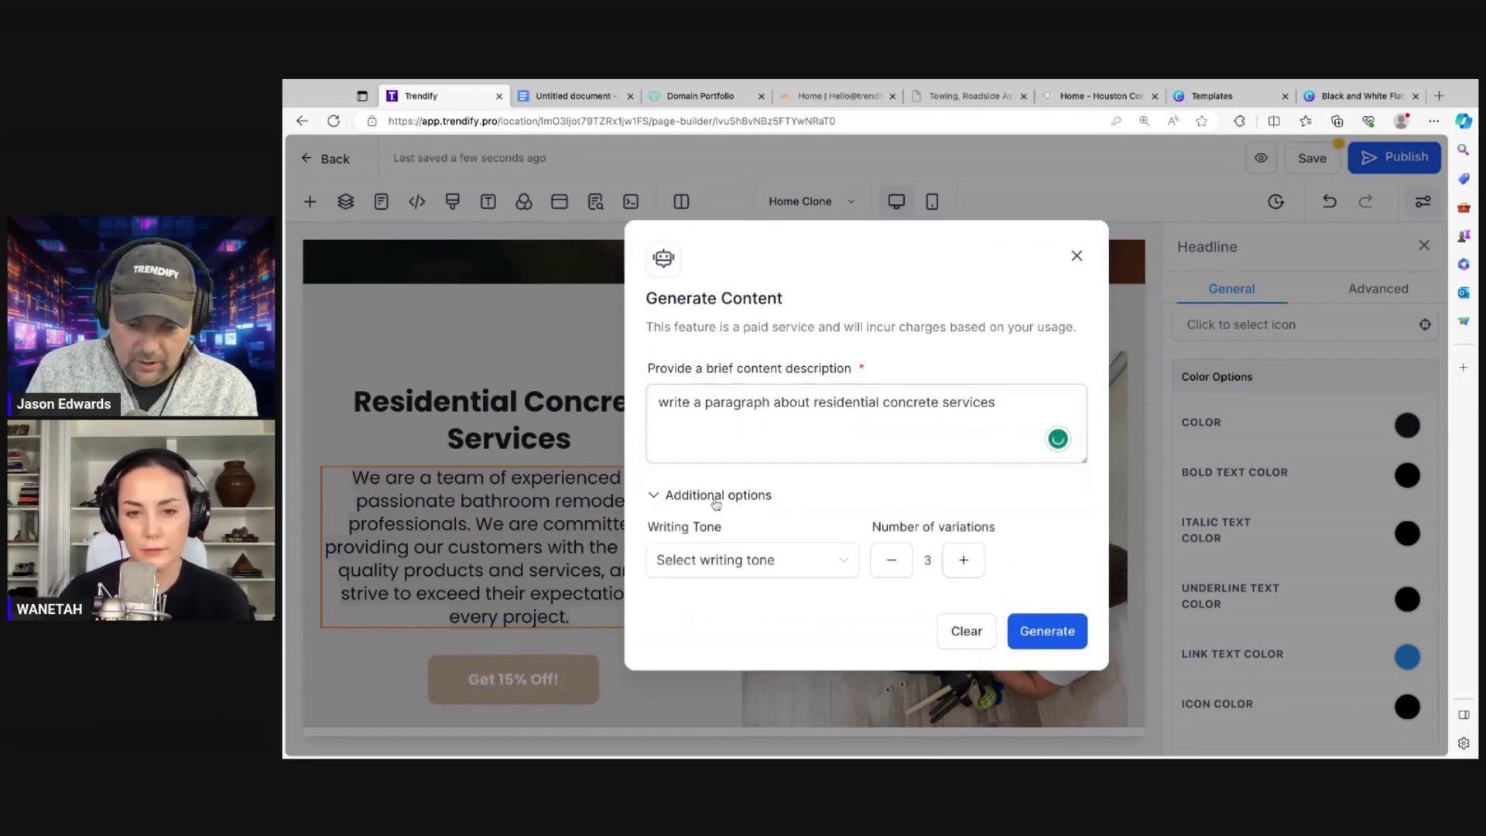
pyautogui.click(749, 567)
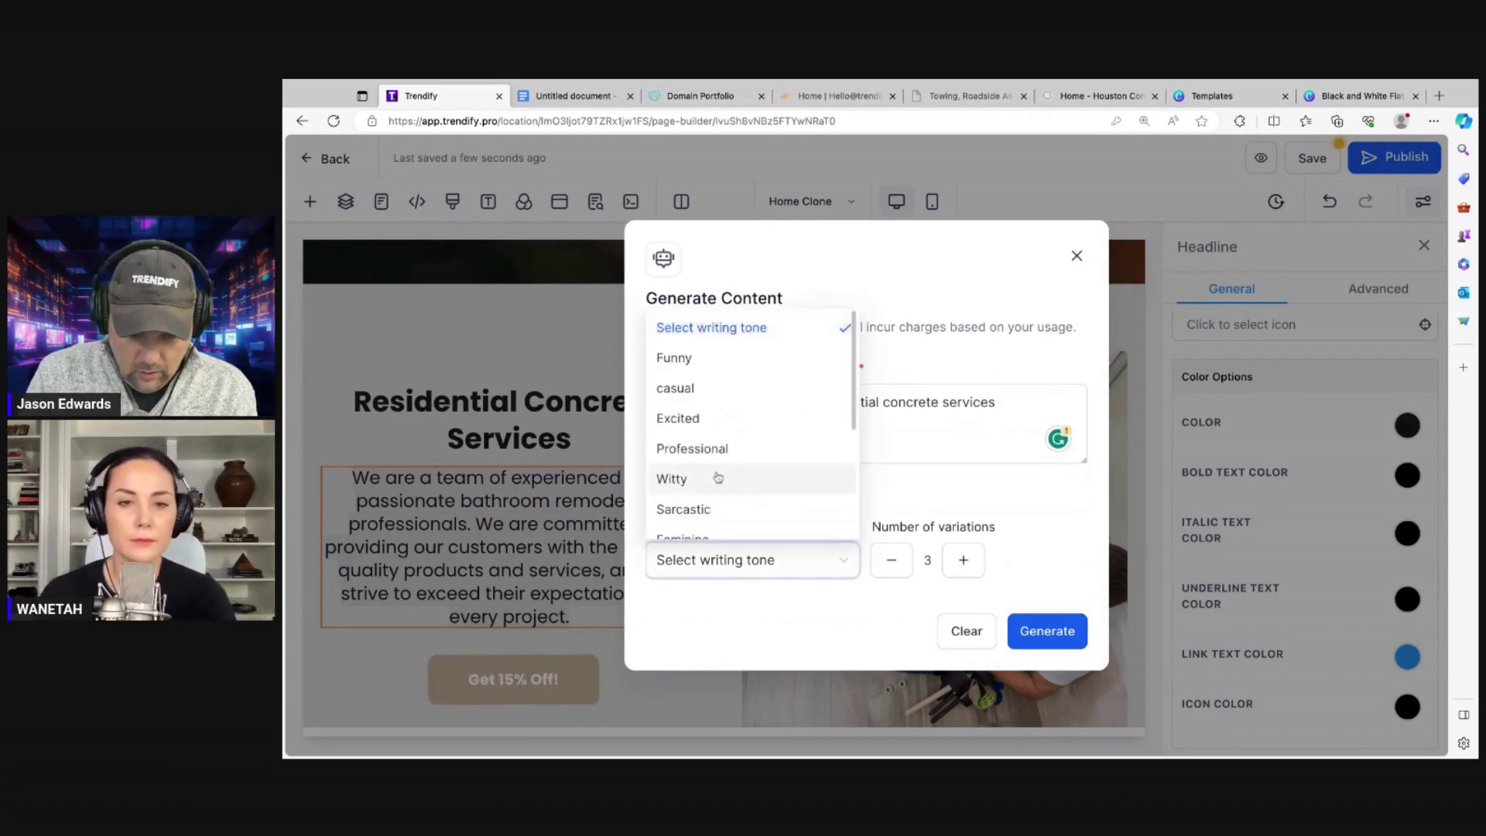
pyautogui.scroll(-1, 716, 477)
pyautogui.scroll(-1, 716, 477)
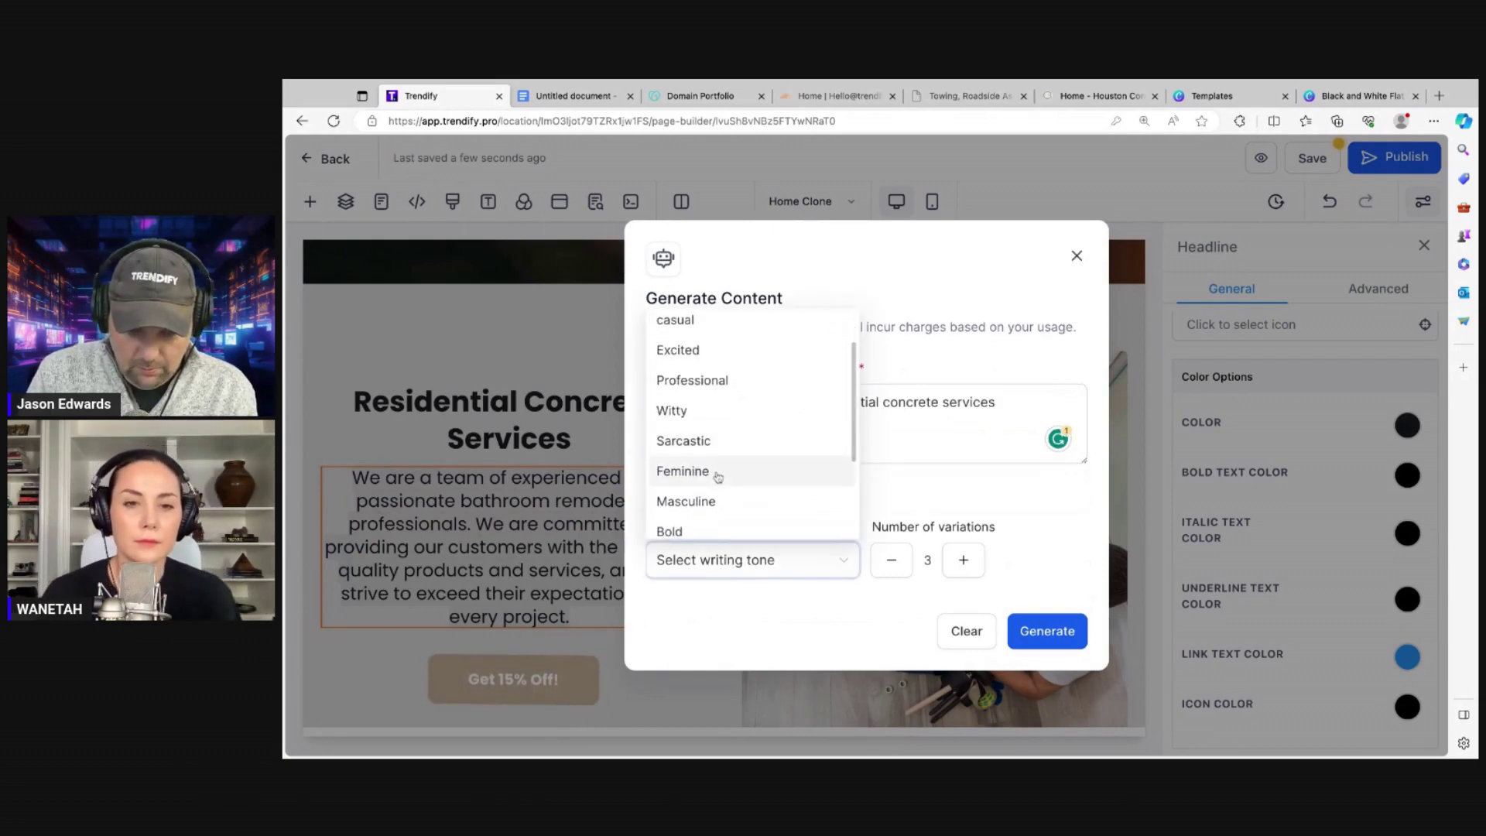
pyautogui.click(681, 531)
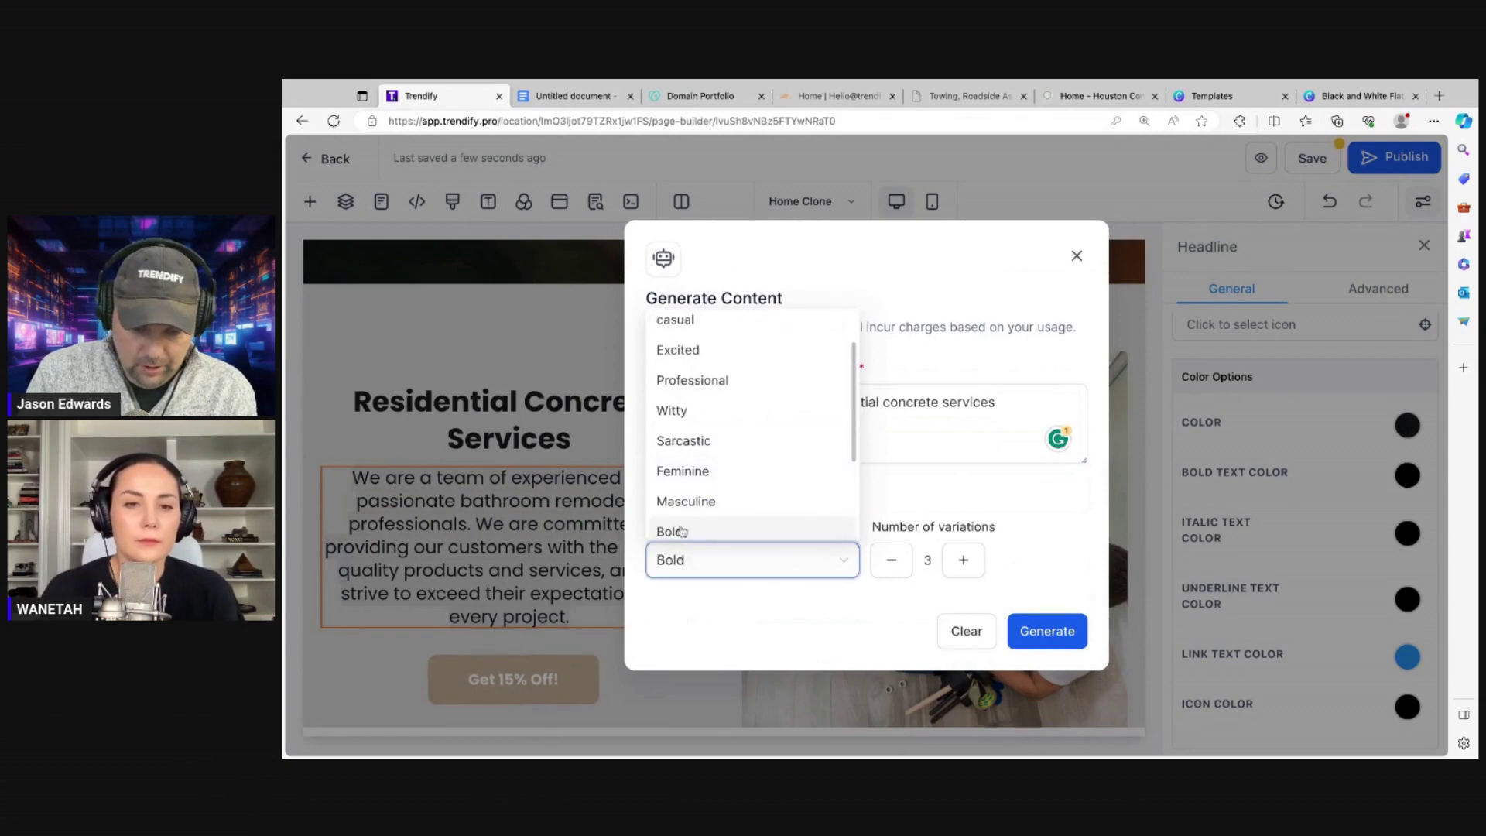
pyautogui.click(1049, 633)
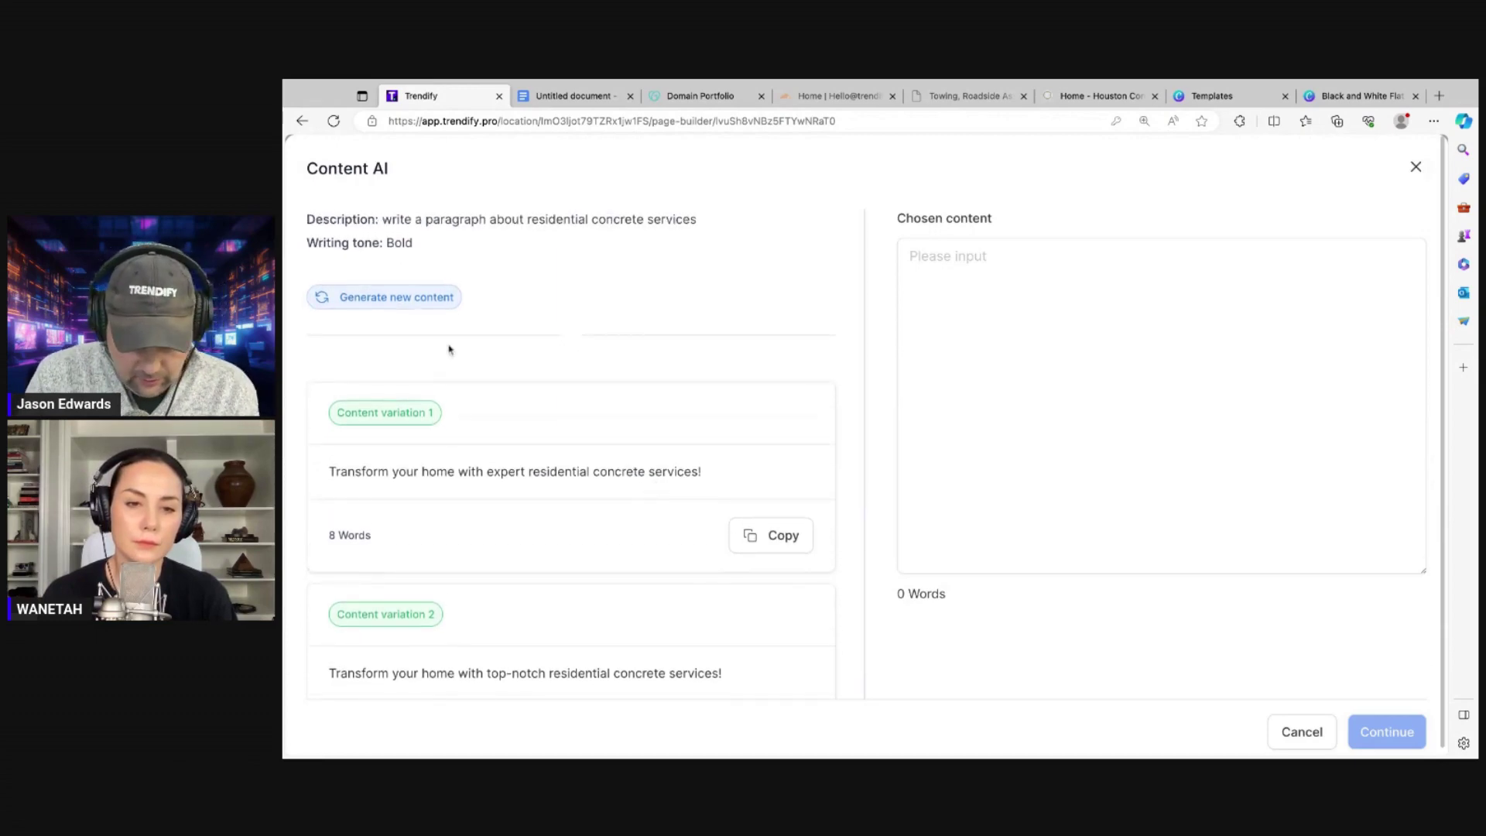
# - Regenerate the Bold-tone variations, review them, and return to the generation settings
pyautogui.click(411, 309)
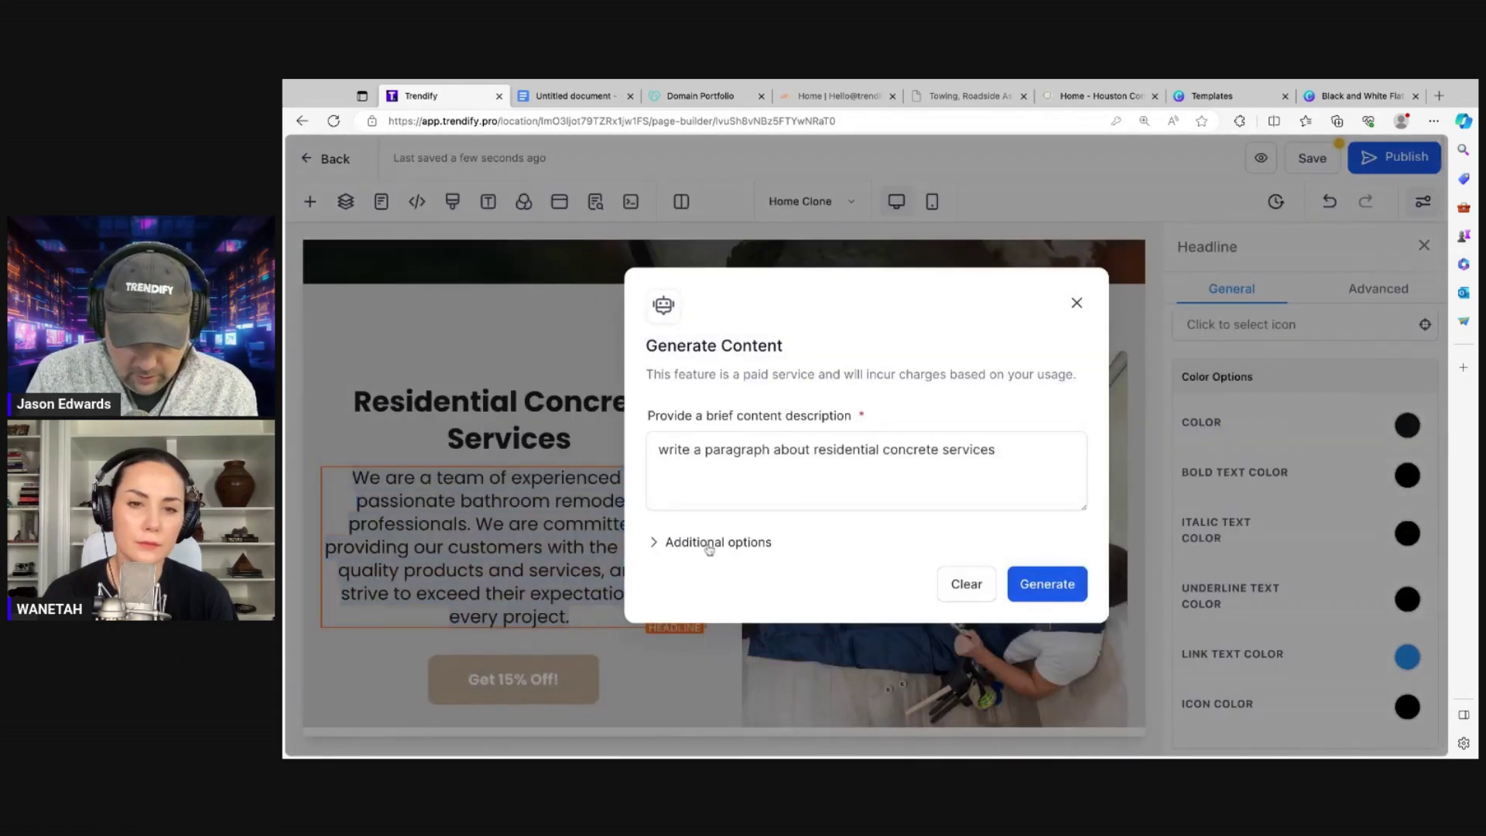
pyautogui.click(718, 542)
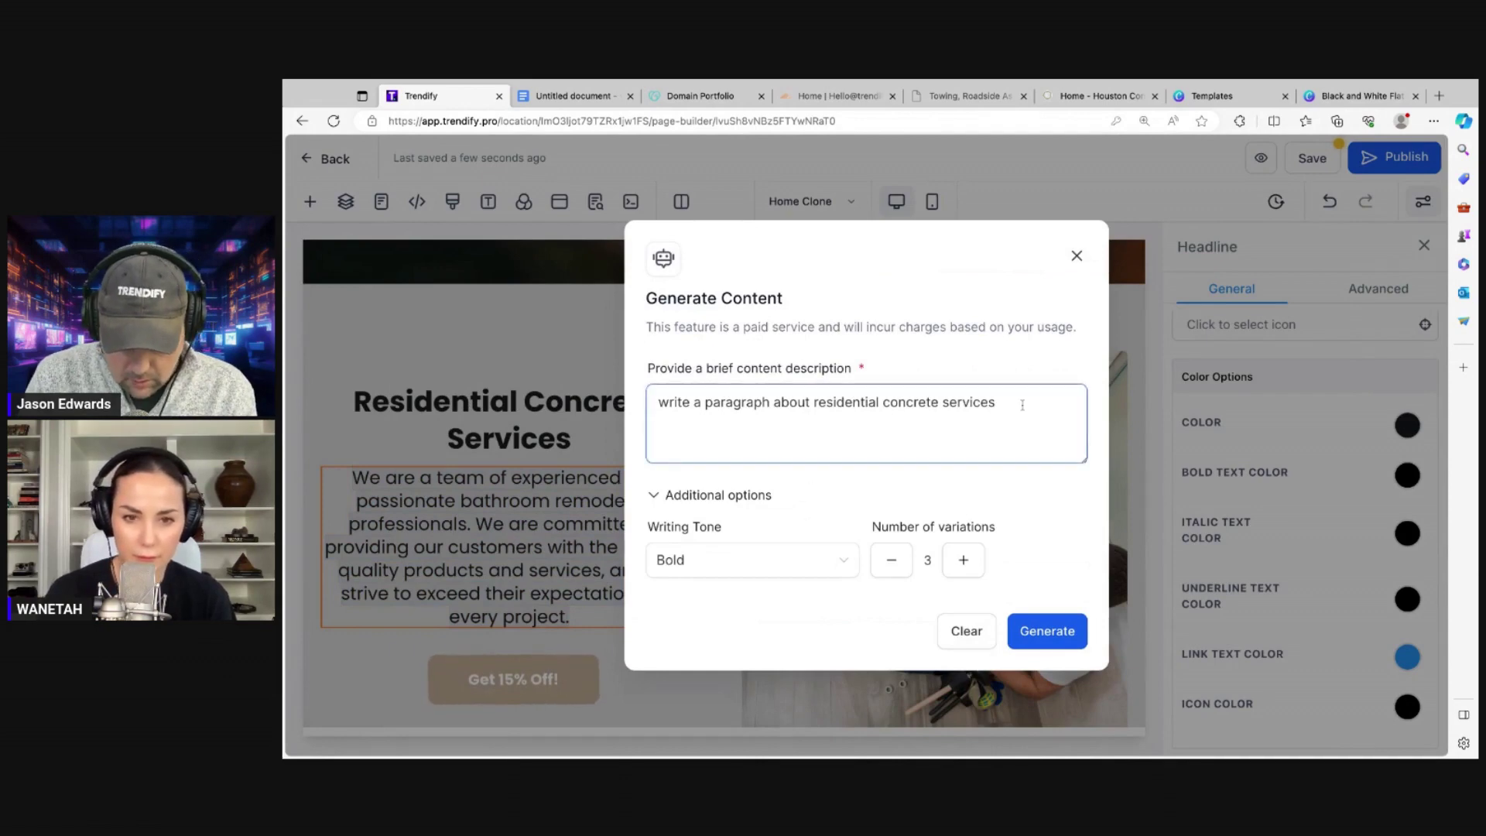
pyautogui.click(1038, 632)
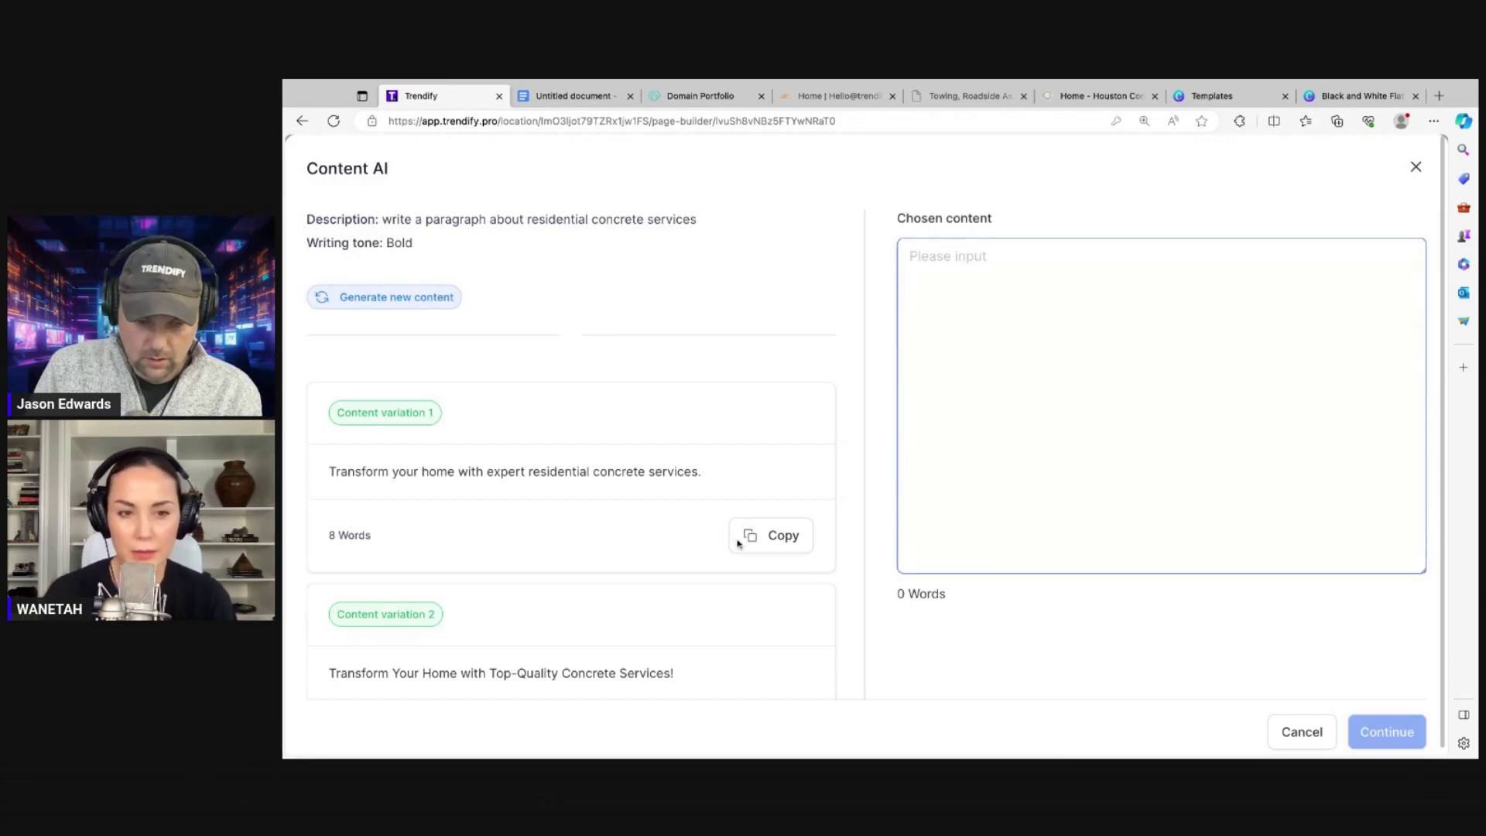
pyautogui.scroll(-1, 637, 543)
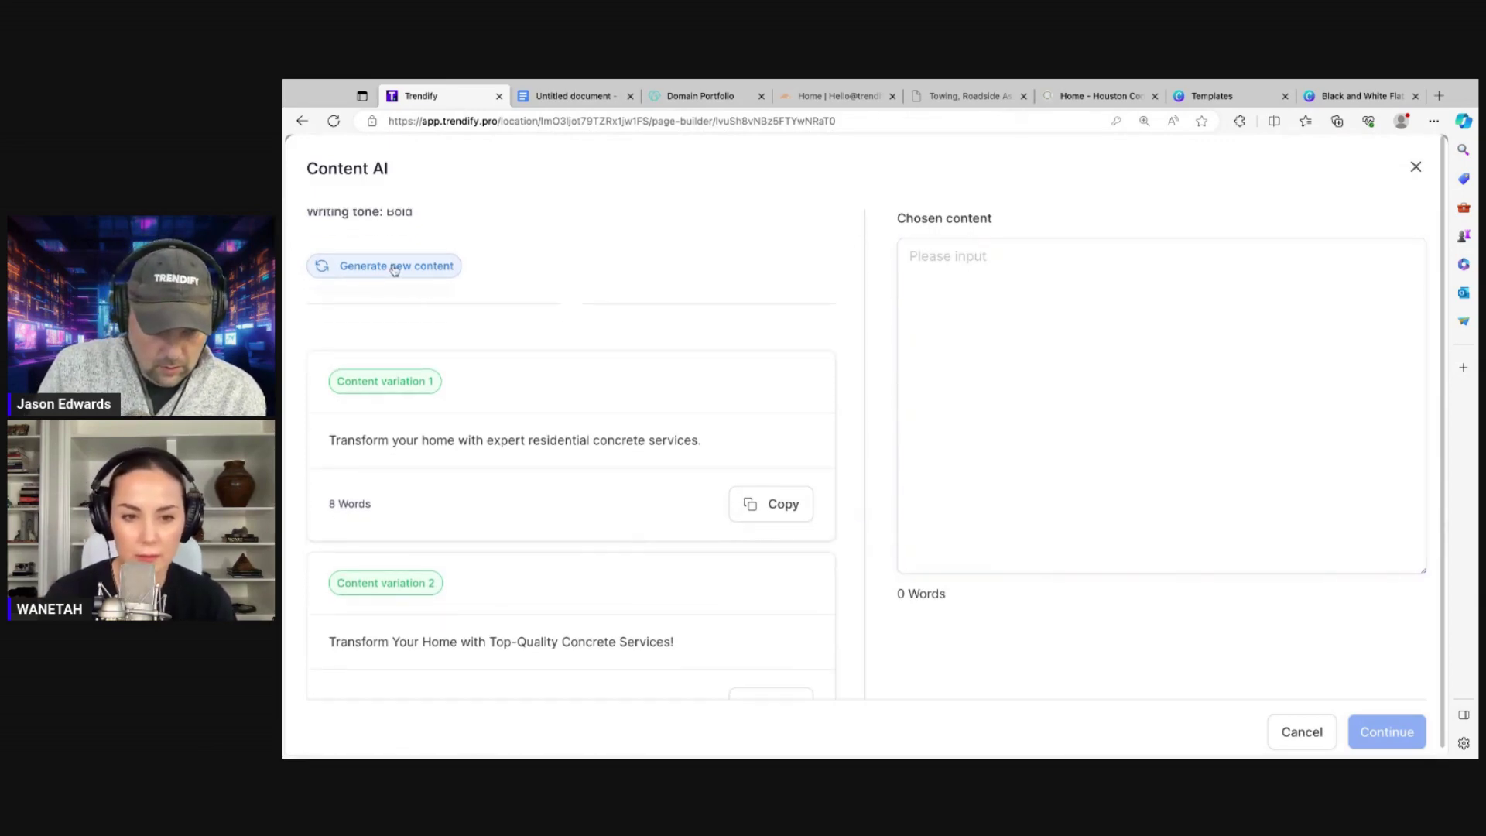
pyautogui.scroll(1, 394, 269)
pyautogui.click(375, 299)
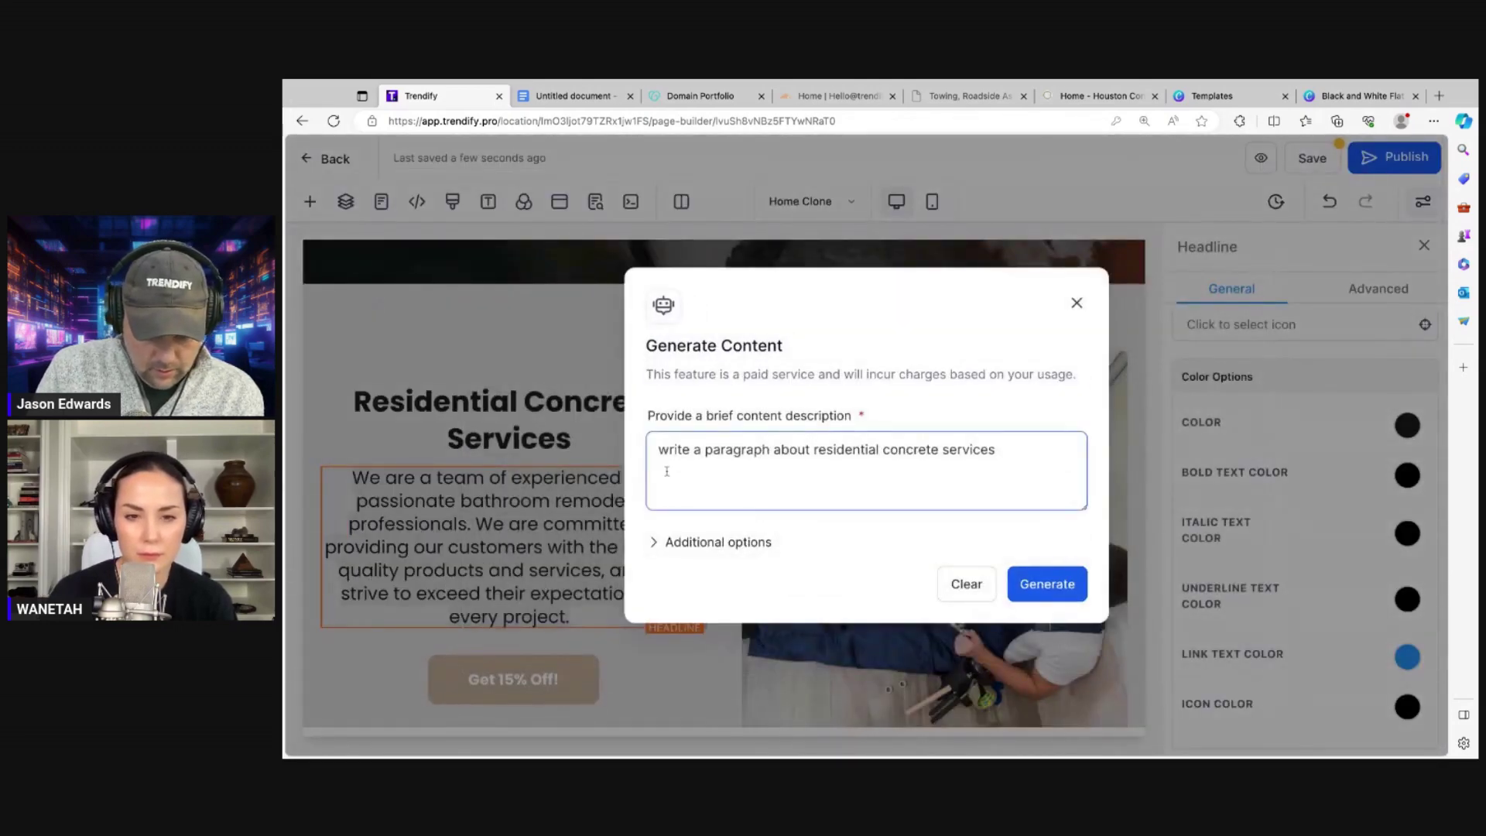
# - Regenerate in Professional tone and insert 'Transform Your Home with Exceptional Residential Concrete Services!'
pyautogui.click(654, 545)
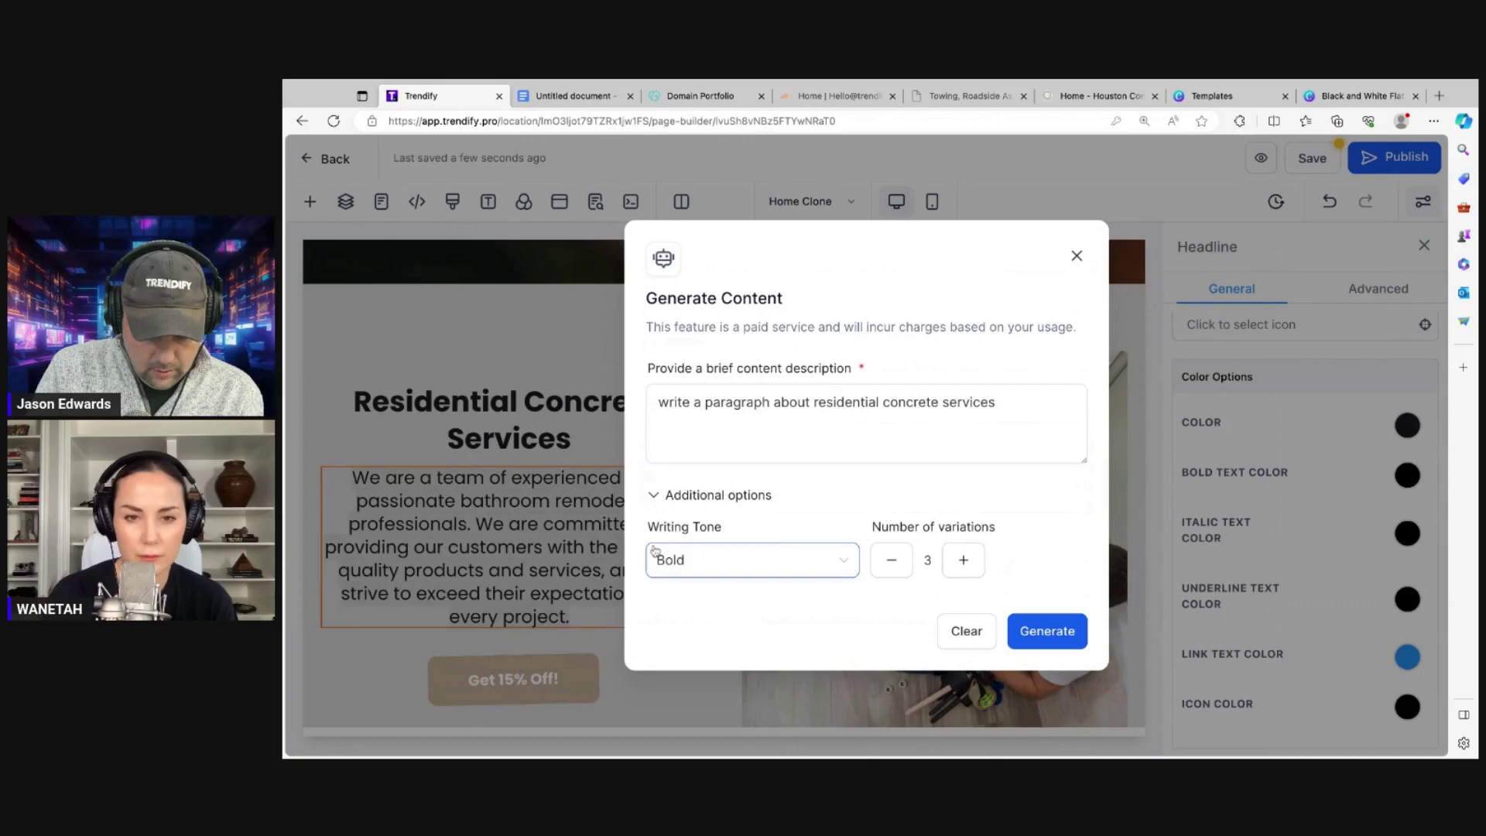
pyautogui.click(773, 561)
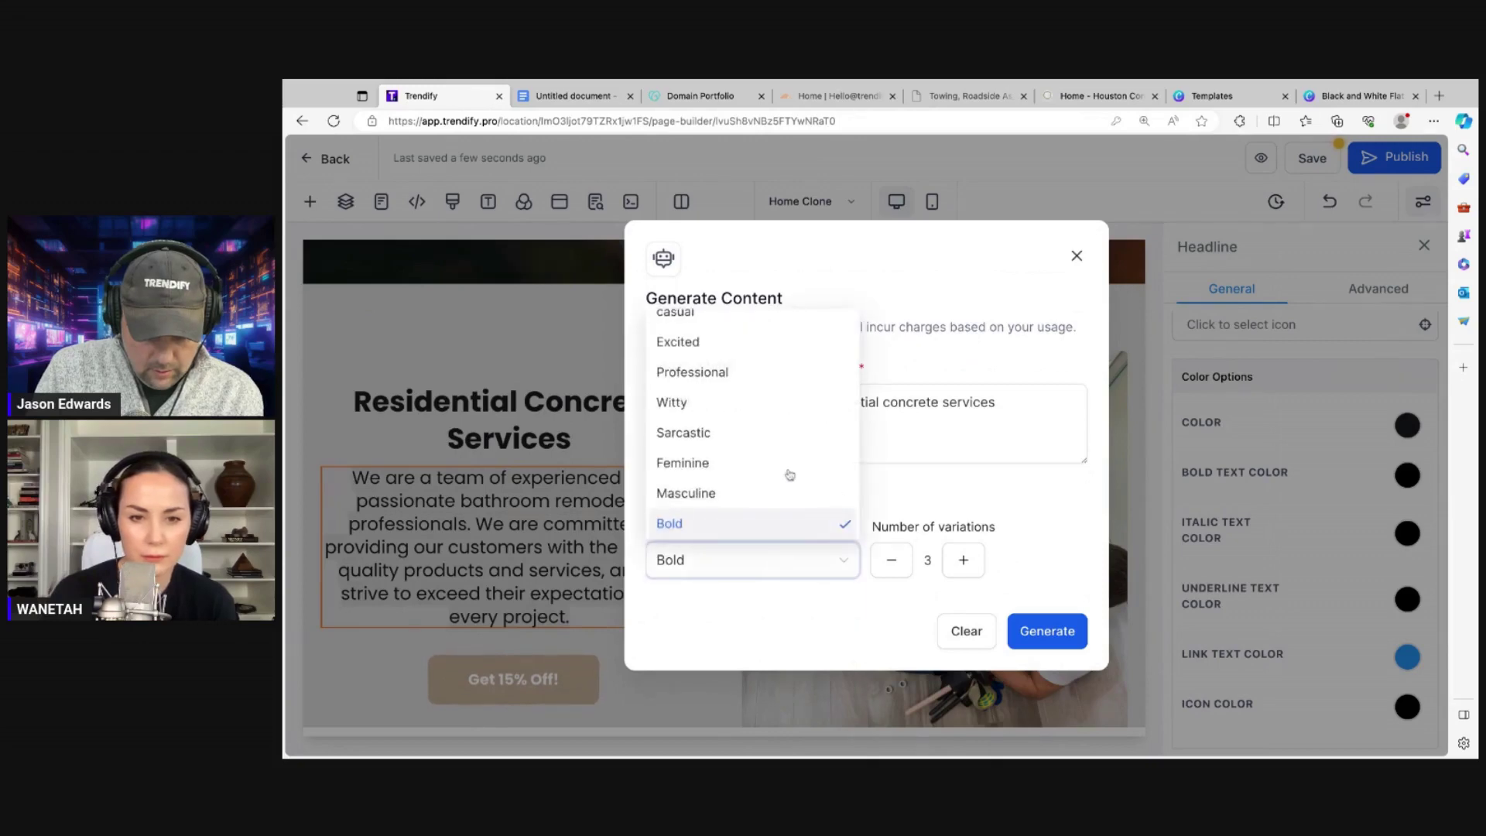
pyautogui.click(683, 374)
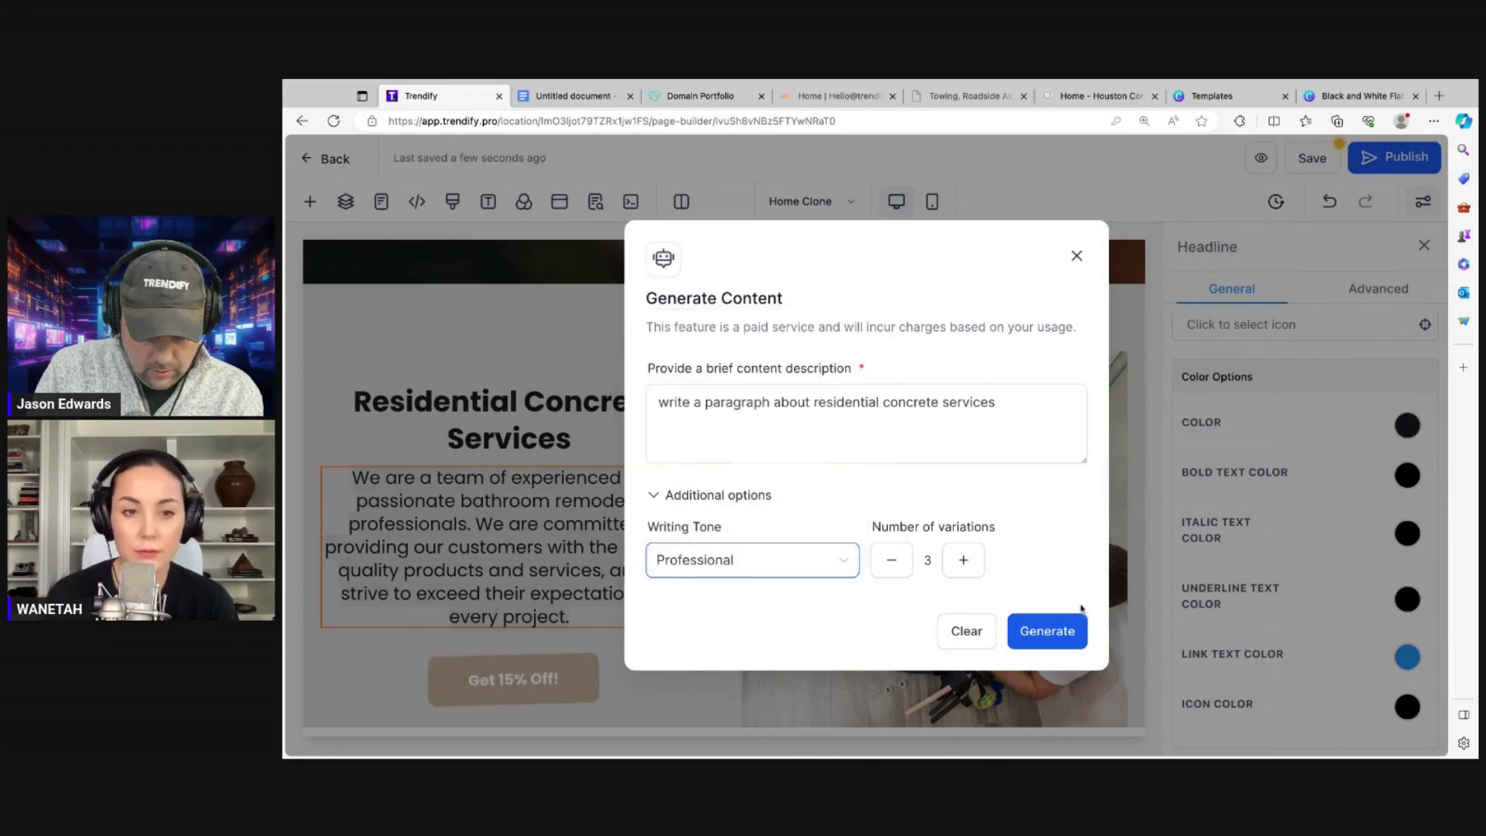
pyautogui.click(1081, 645)
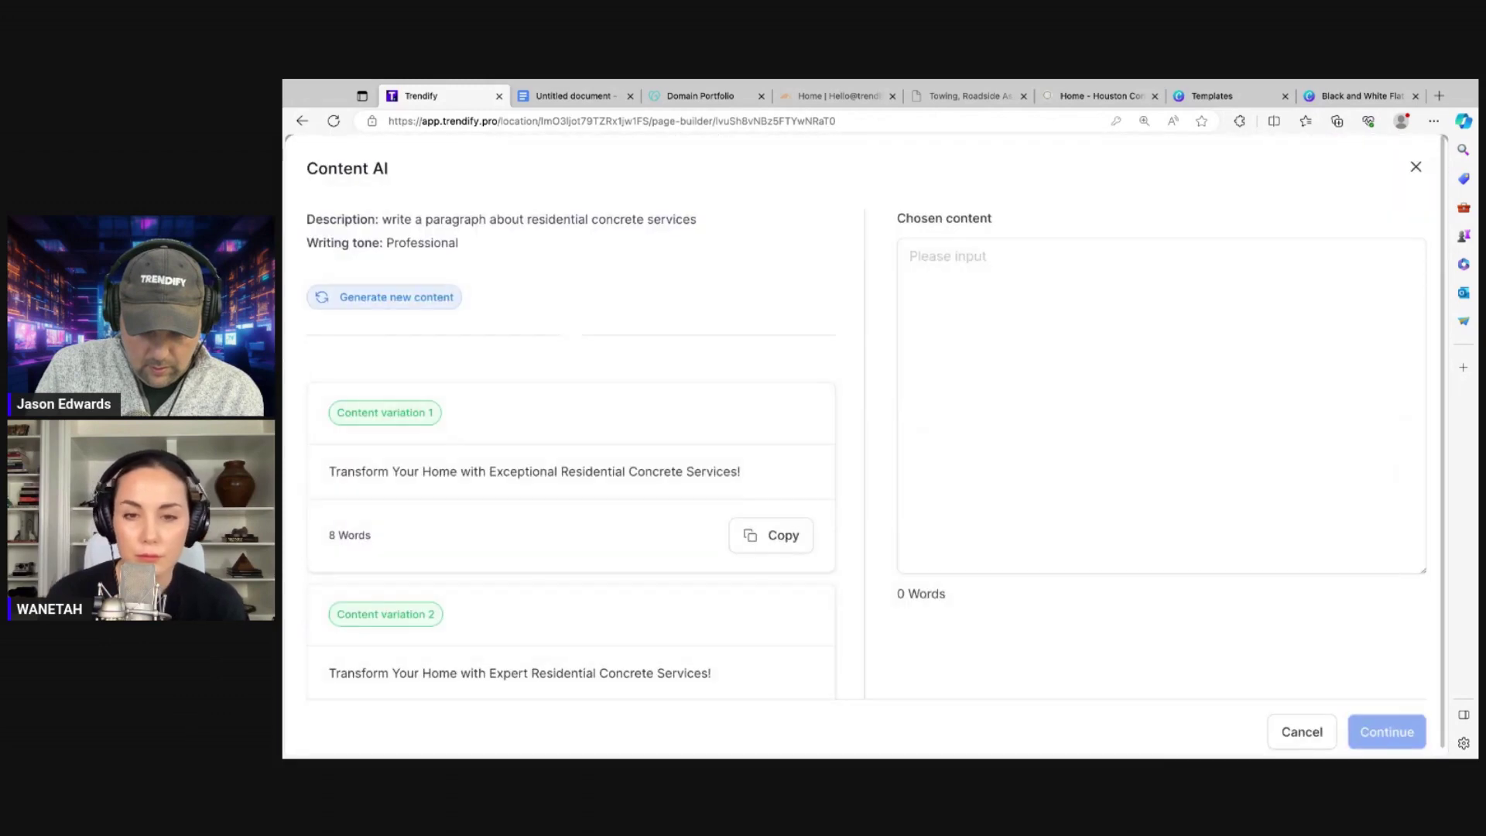
pyautogui.click(809, 535)
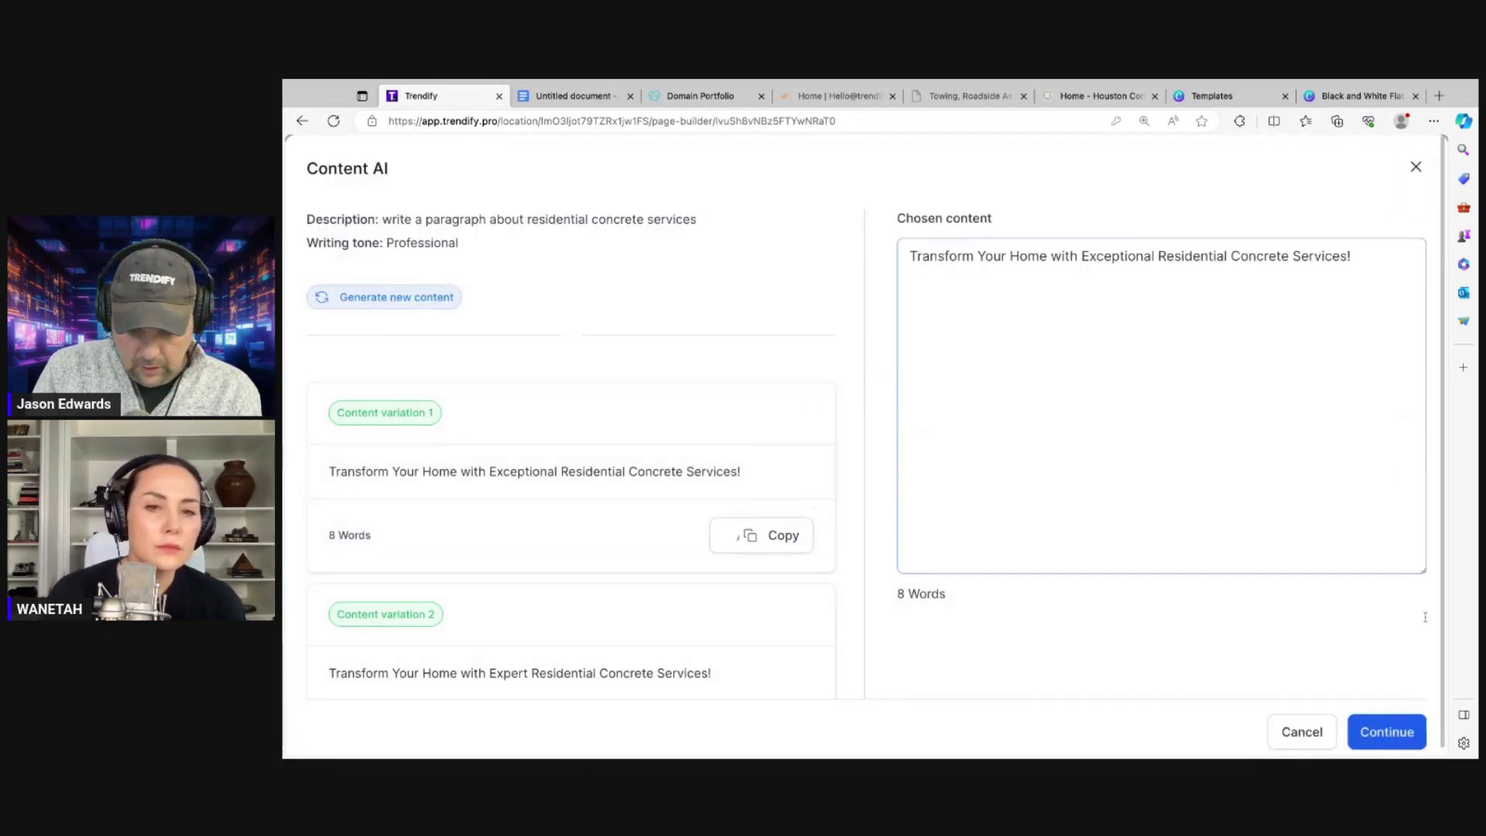
pyautogui.click(1386, 727)
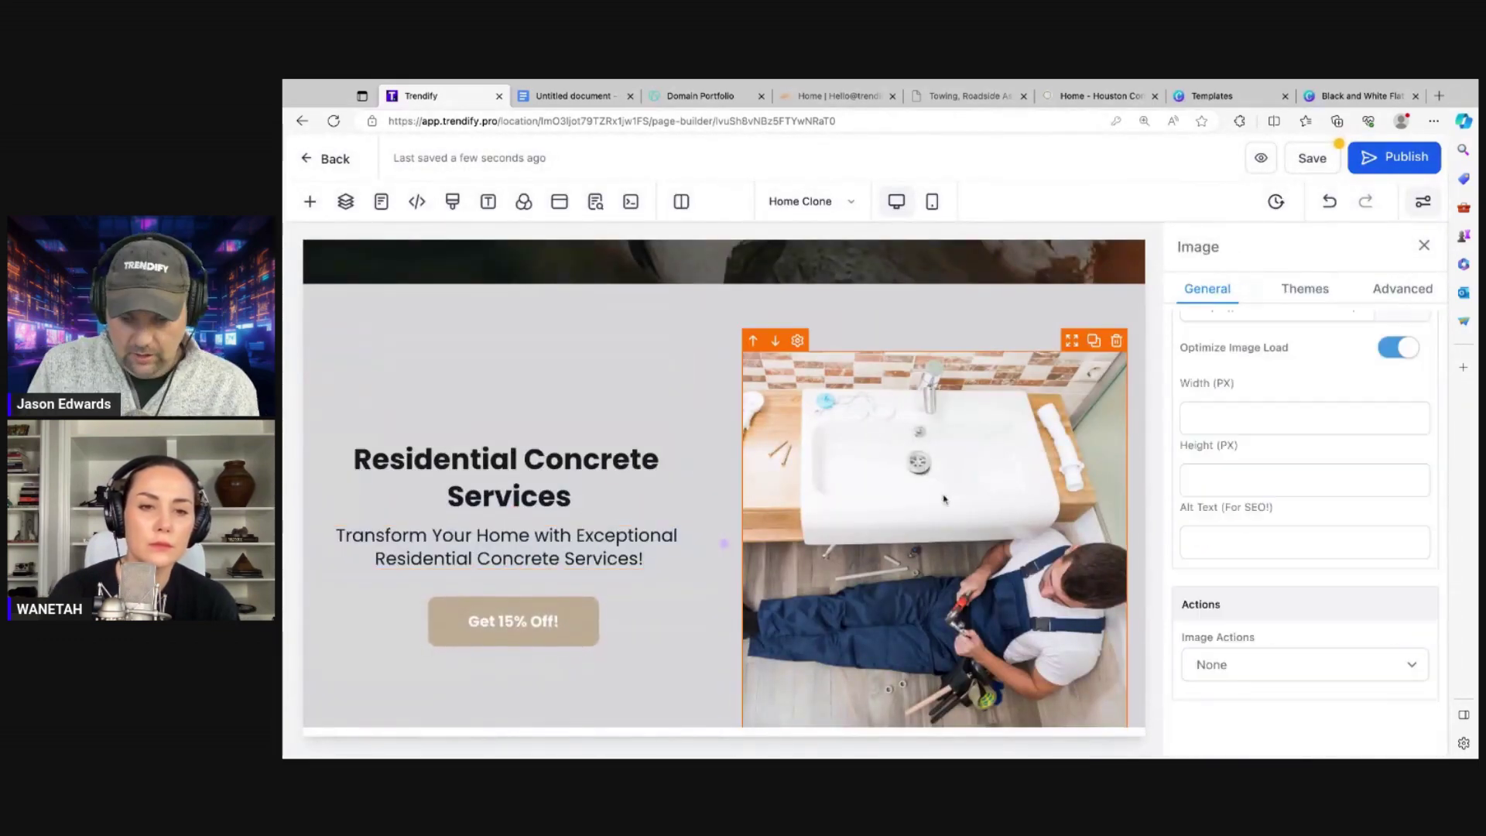
# - Select the bathroom hero photo and start a replacement image generated with AI
pyautogui.click(932, 411)
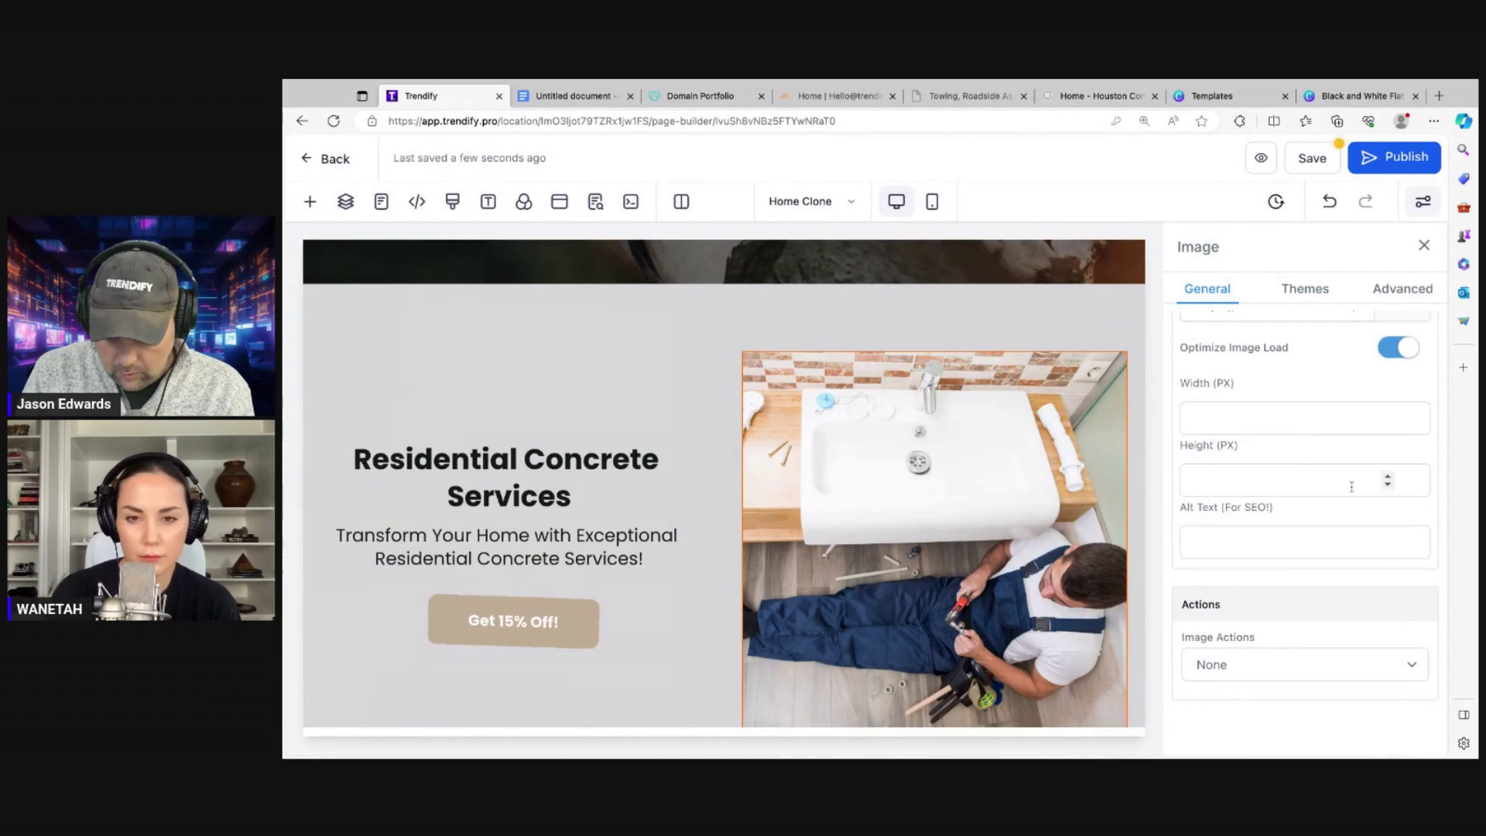
pyautogui.scroll(1, 1351, 487)
pyautogui.scroll(2, 1352, 487)
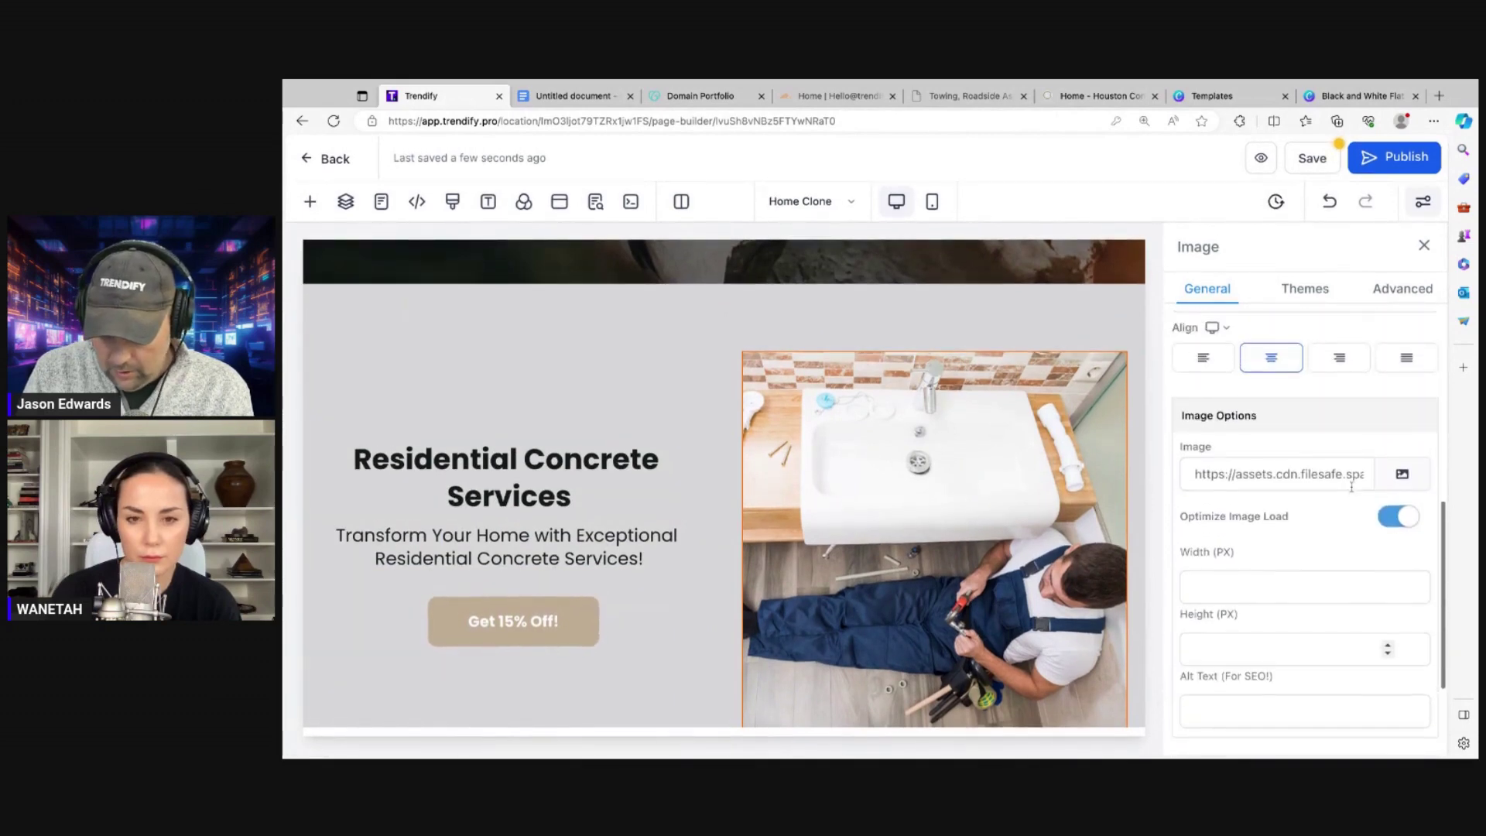
pyautogui.click(1407, 480)
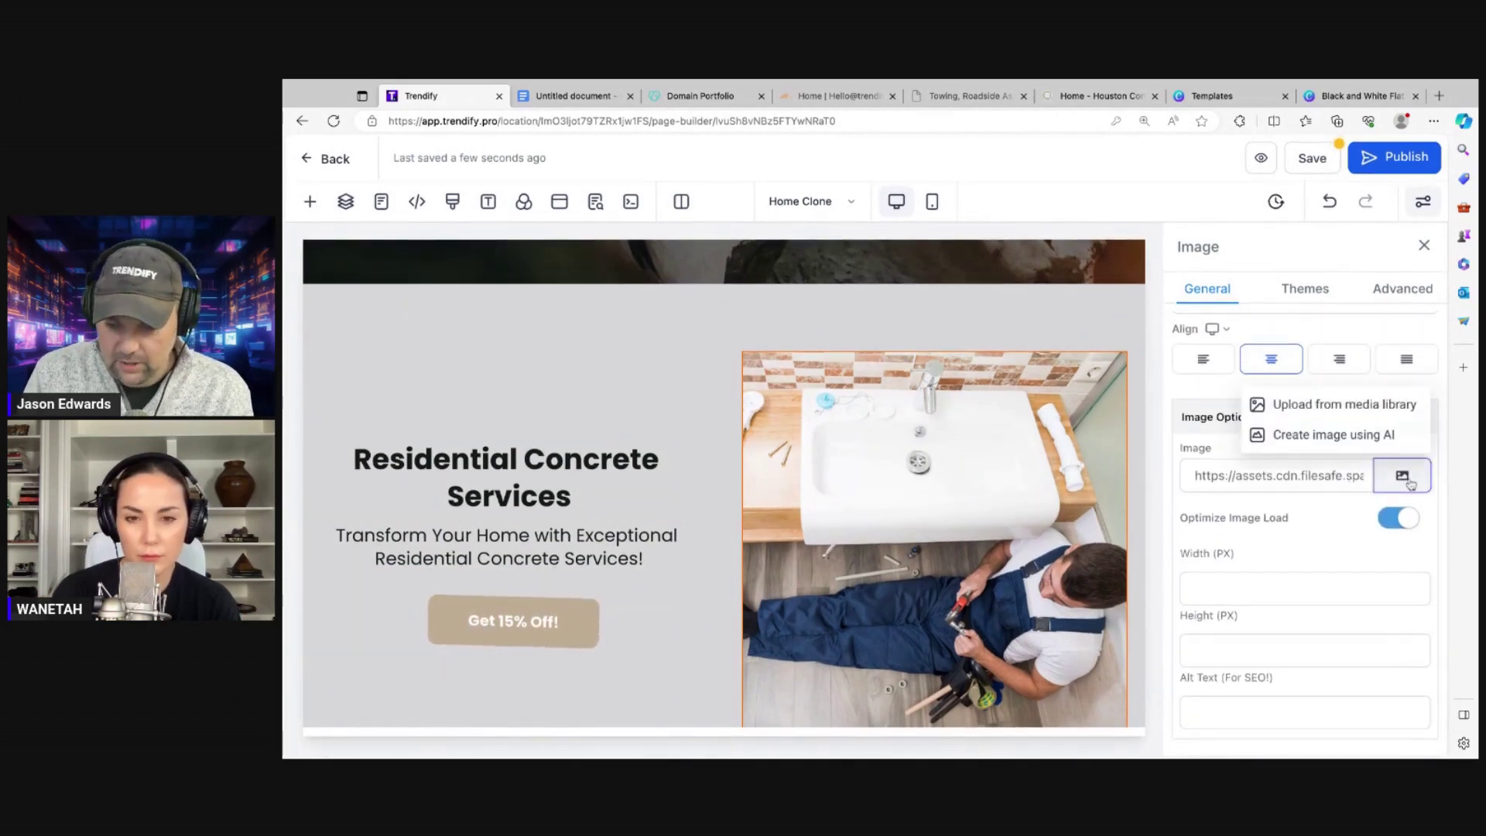
pyautogui.click(1312, 433)
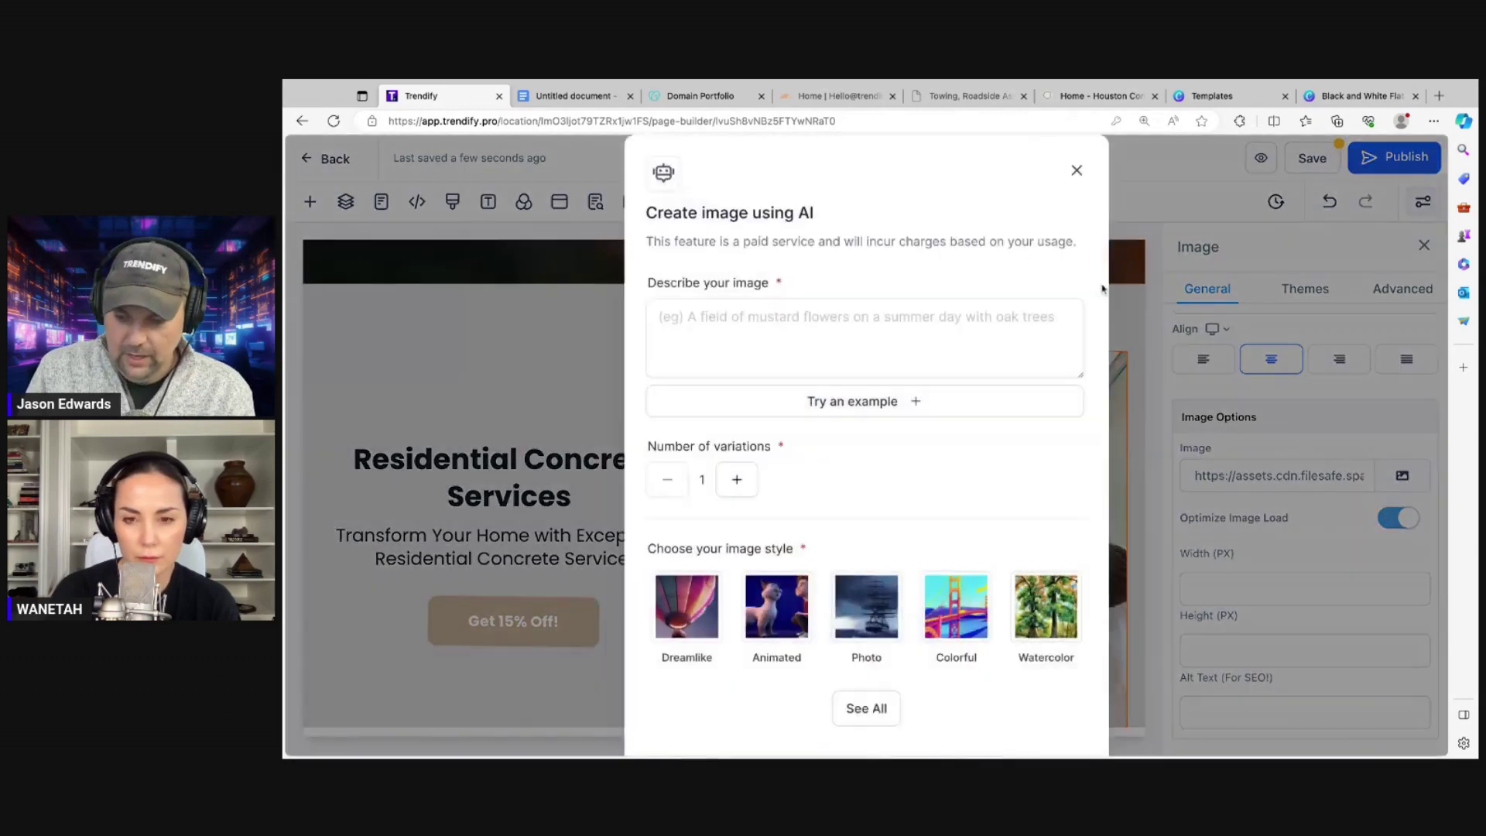
# - Describe a home with concrete being poured onto the driveway, keeping Photo style and 3 variations
pyautogui.click(721, 339)
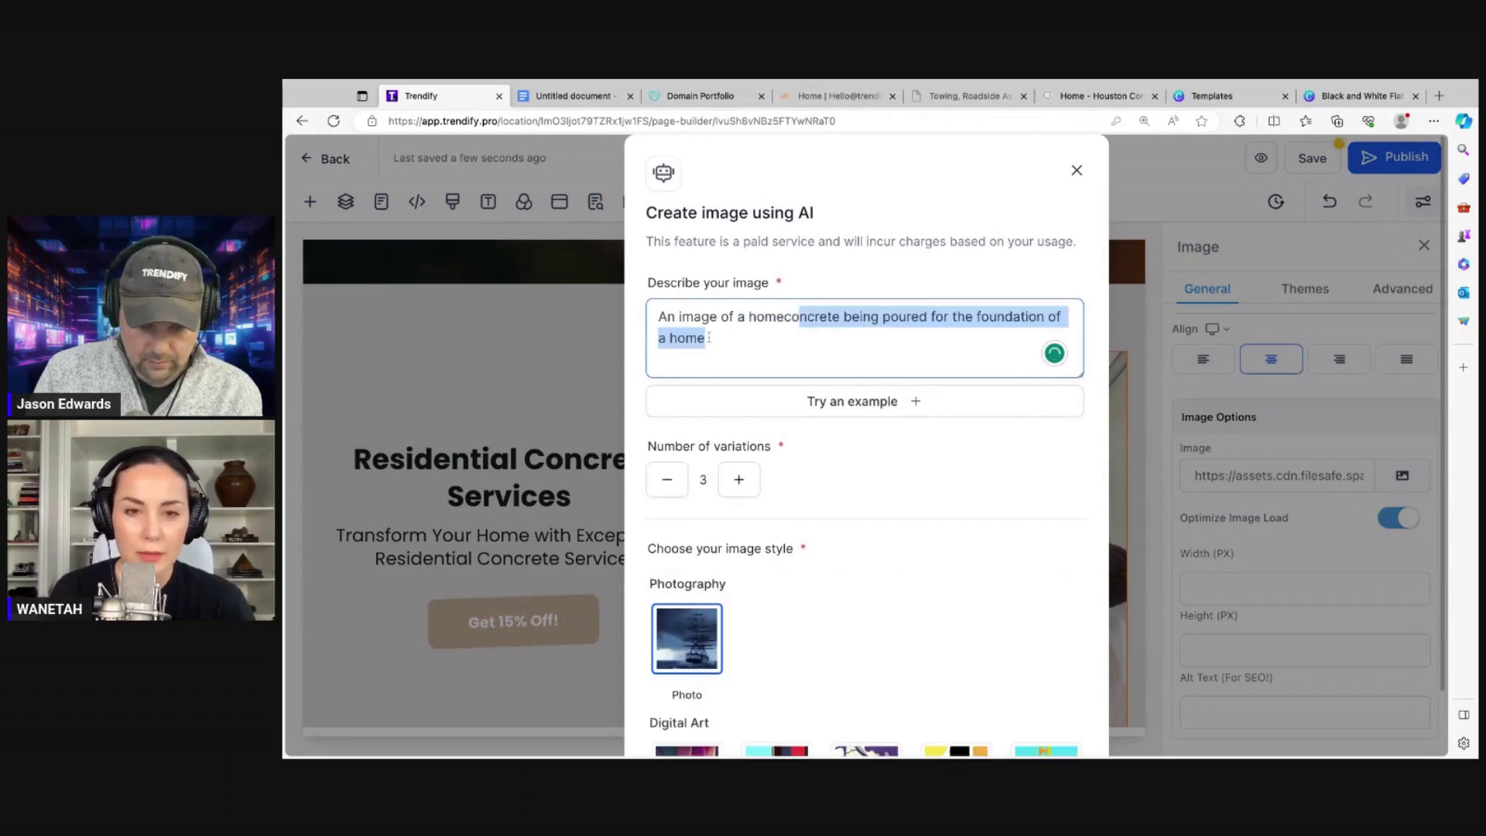
pyautogui.write('in')
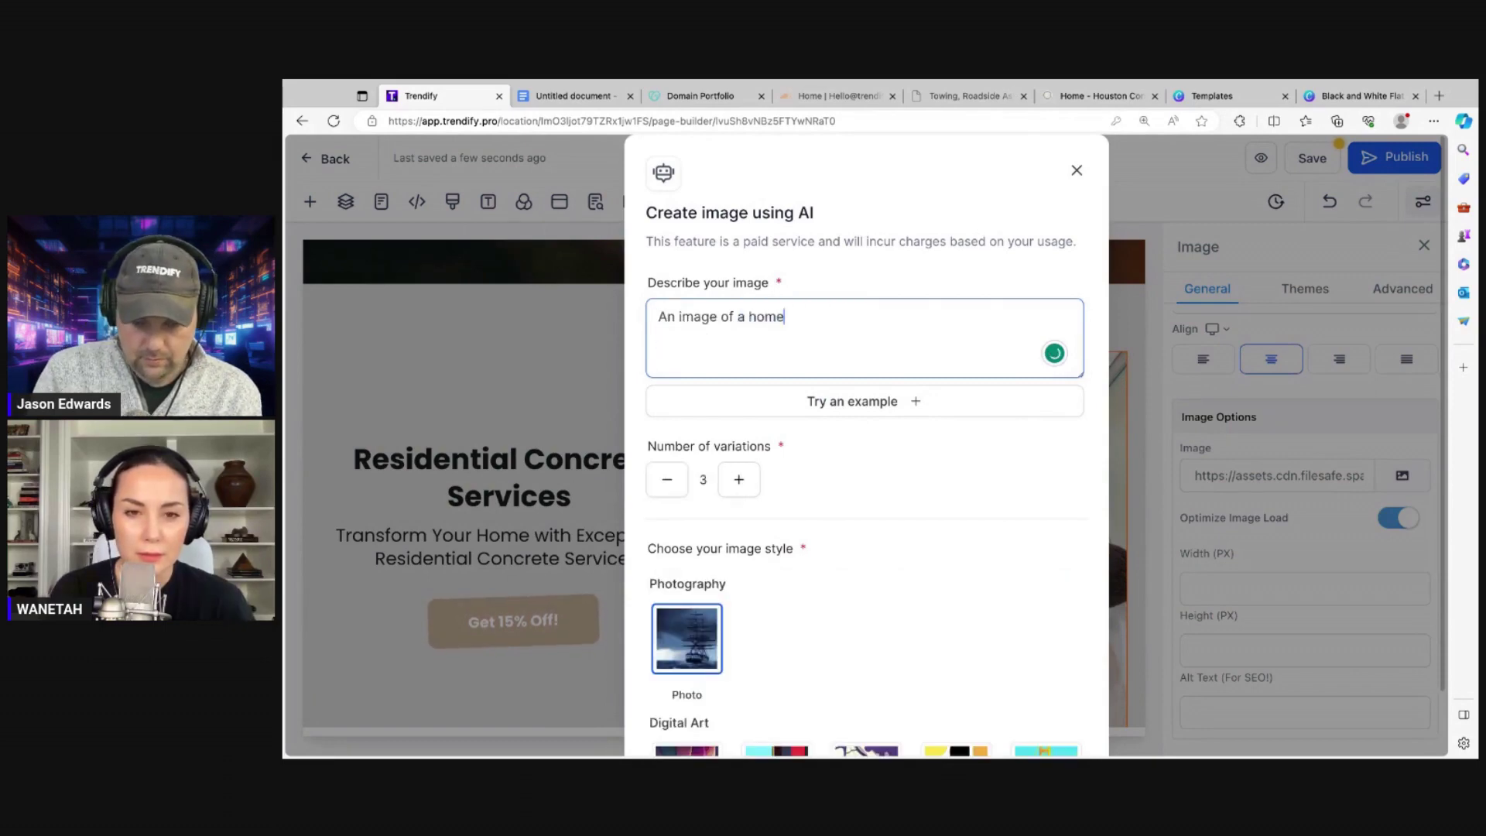
pyautogui.write(' the ba')
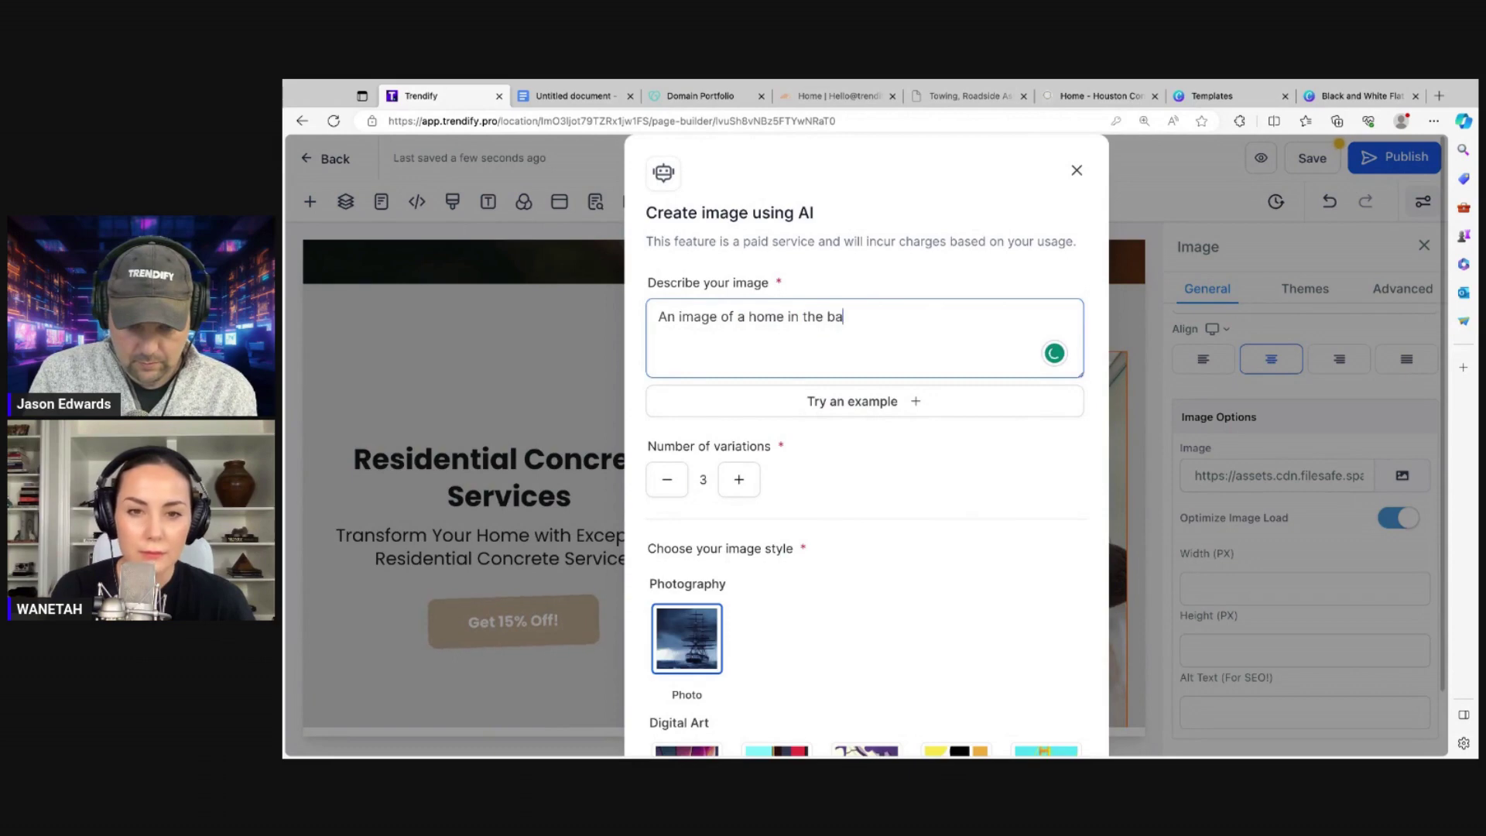
pyautogui.write('ckground ')
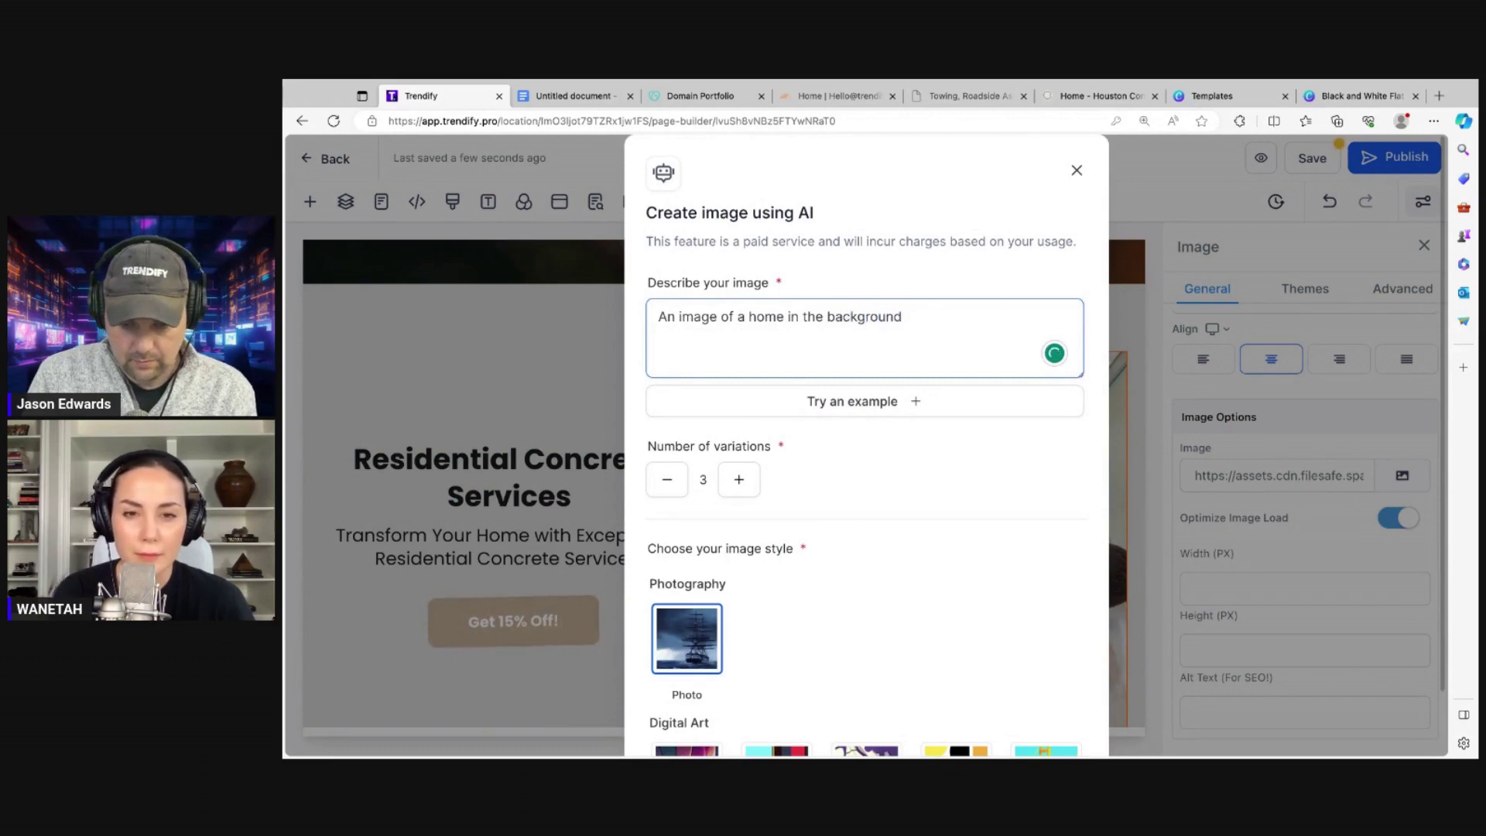
pyautogui.write('with ')
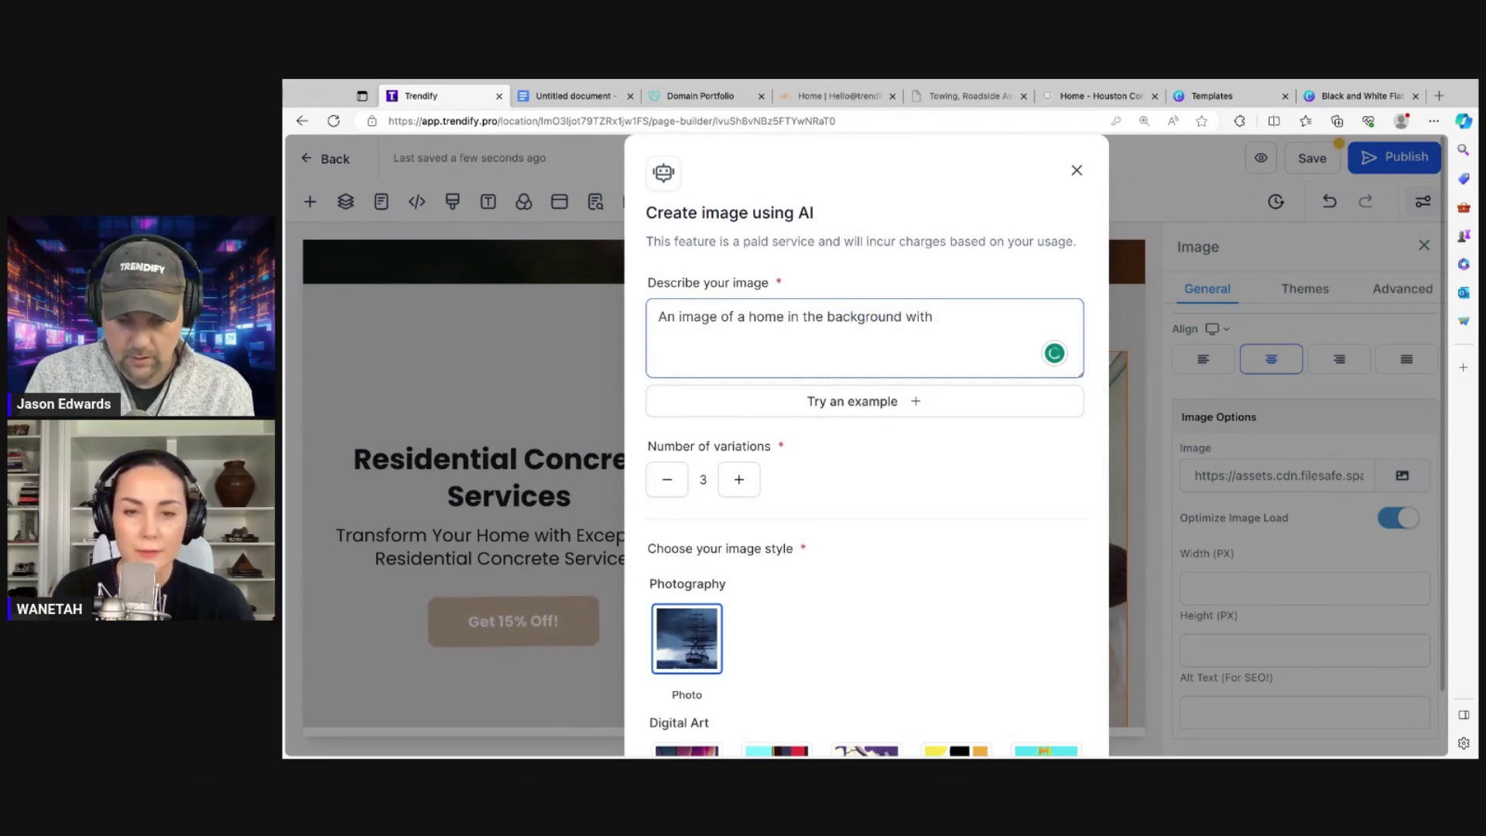
pyautogui.write('concret')
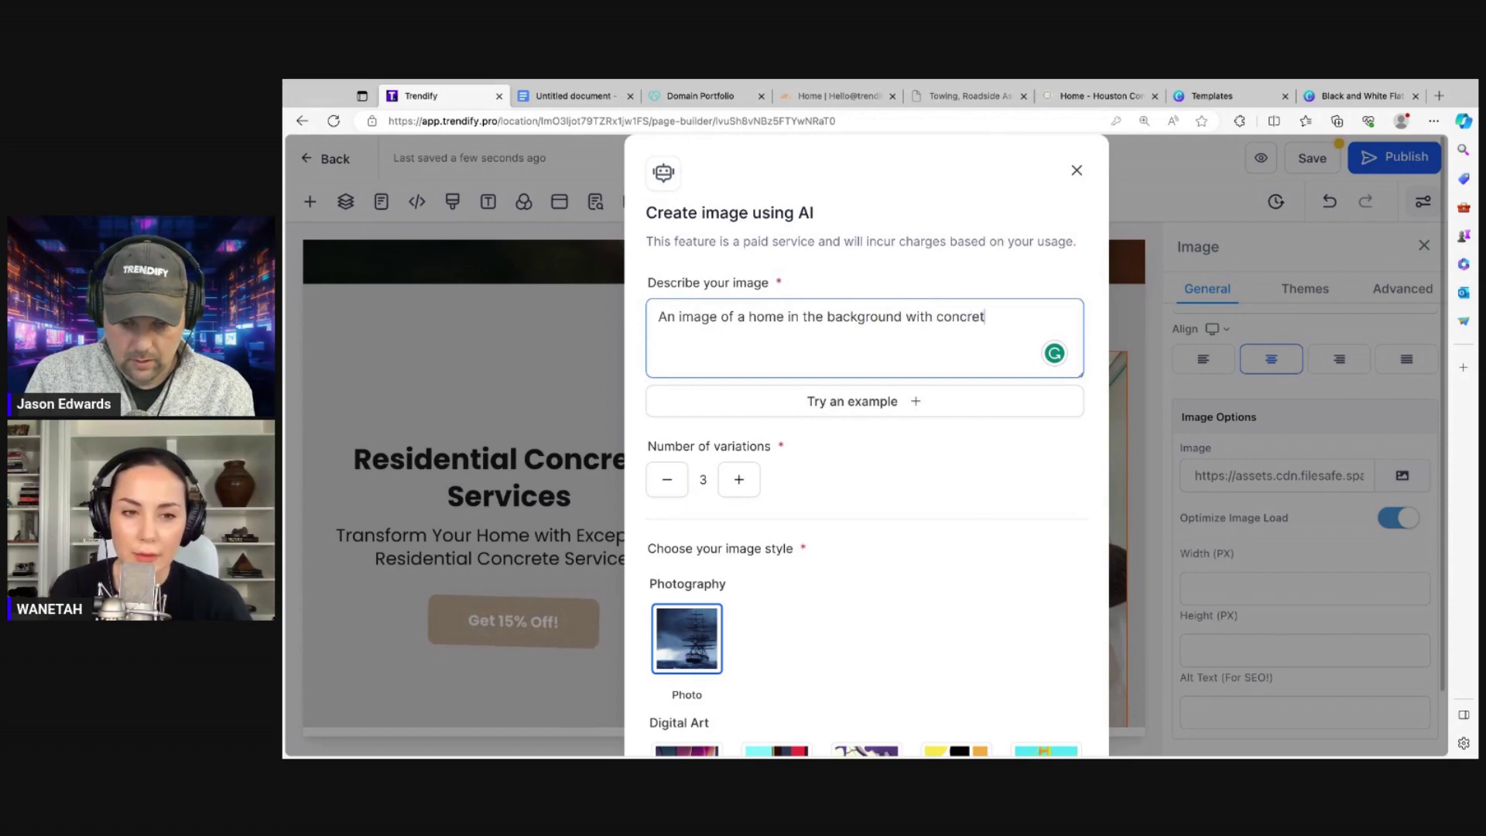
pyautogui.write('e being ')
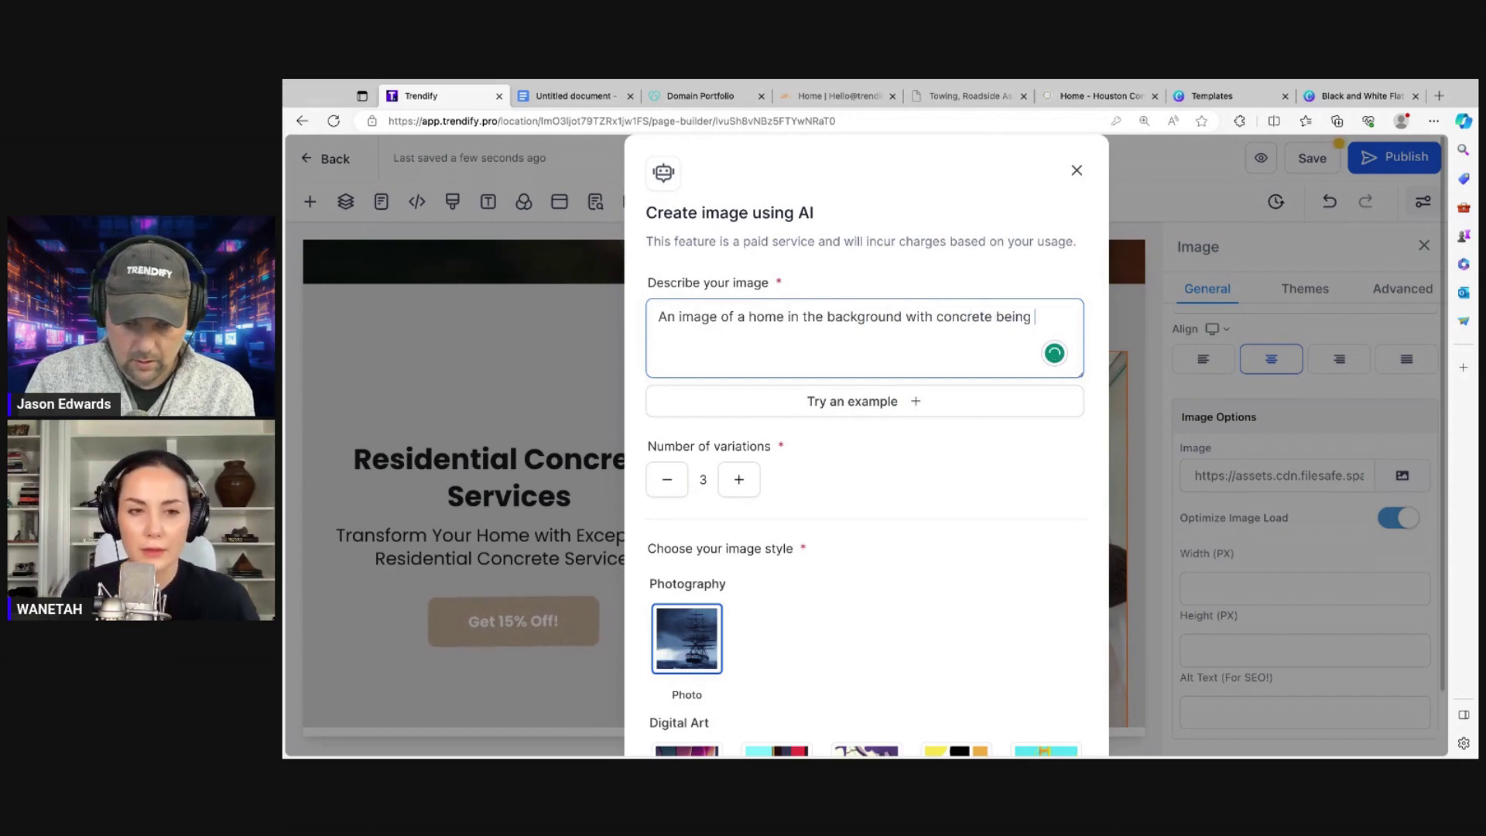
pyautogui.write('poured ont')
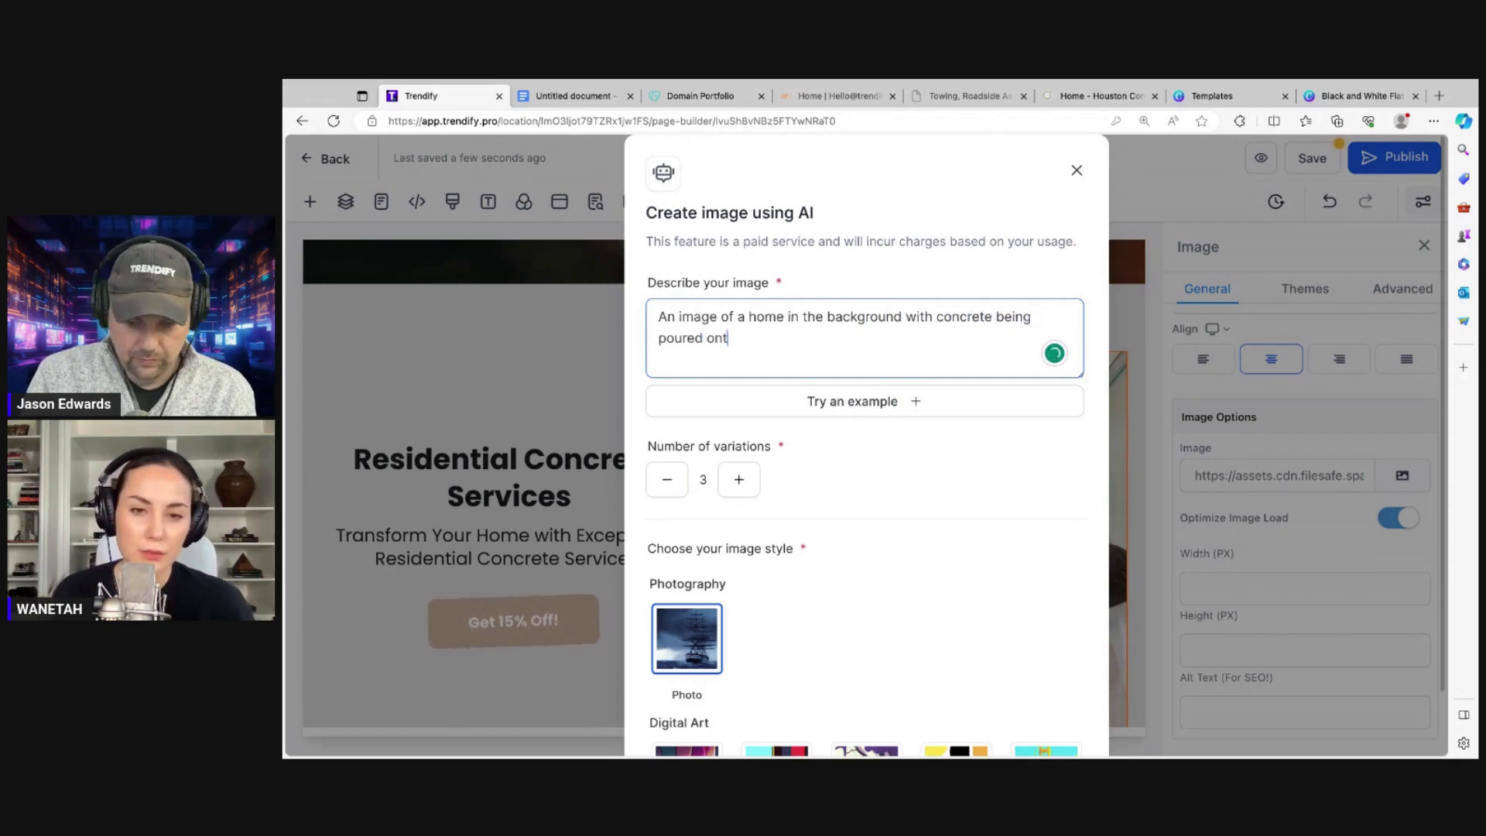
pyautogui.write('o the')
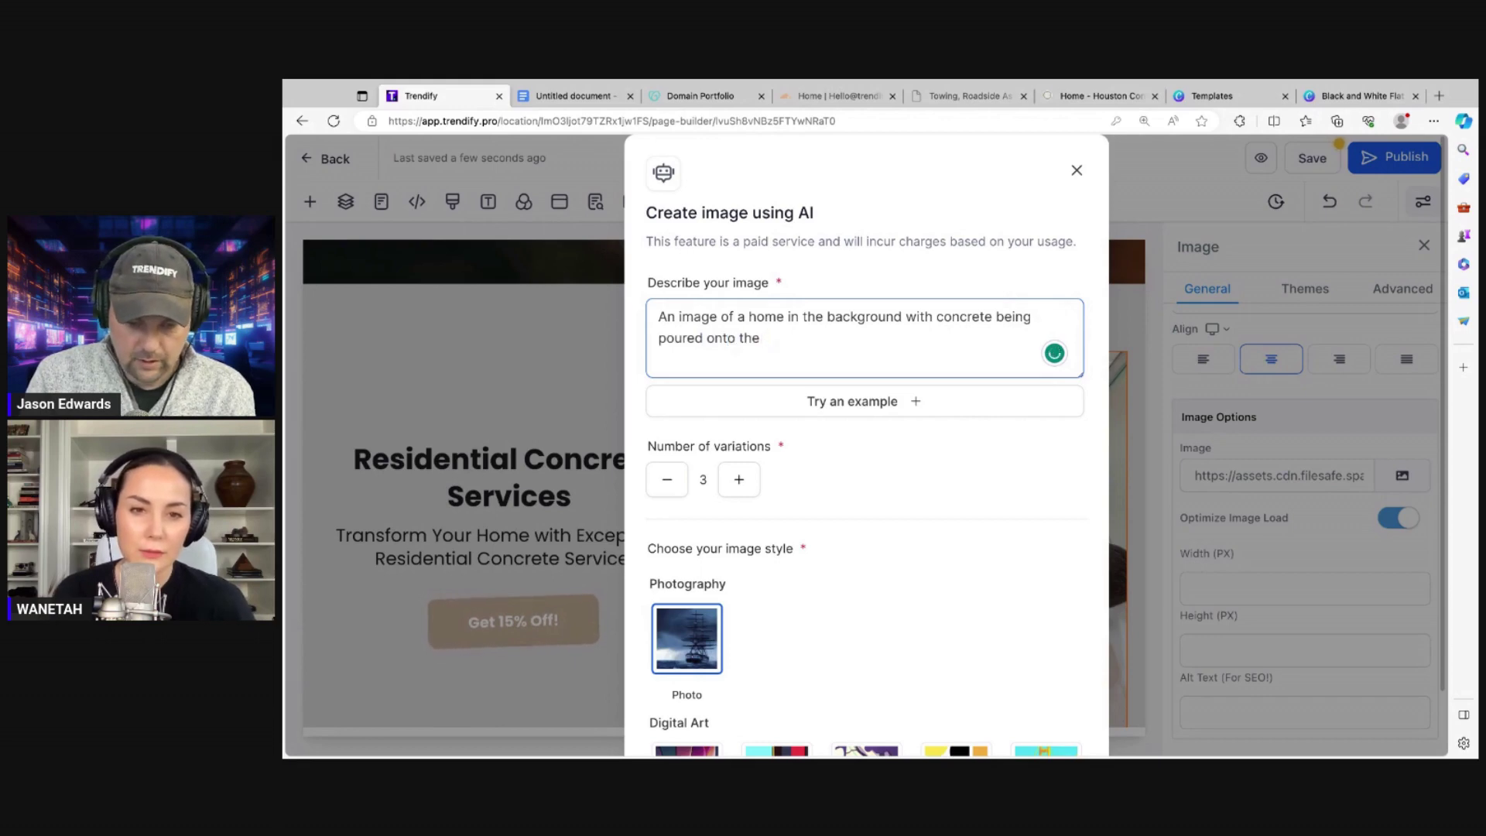
pyautogui.write(' driveway')
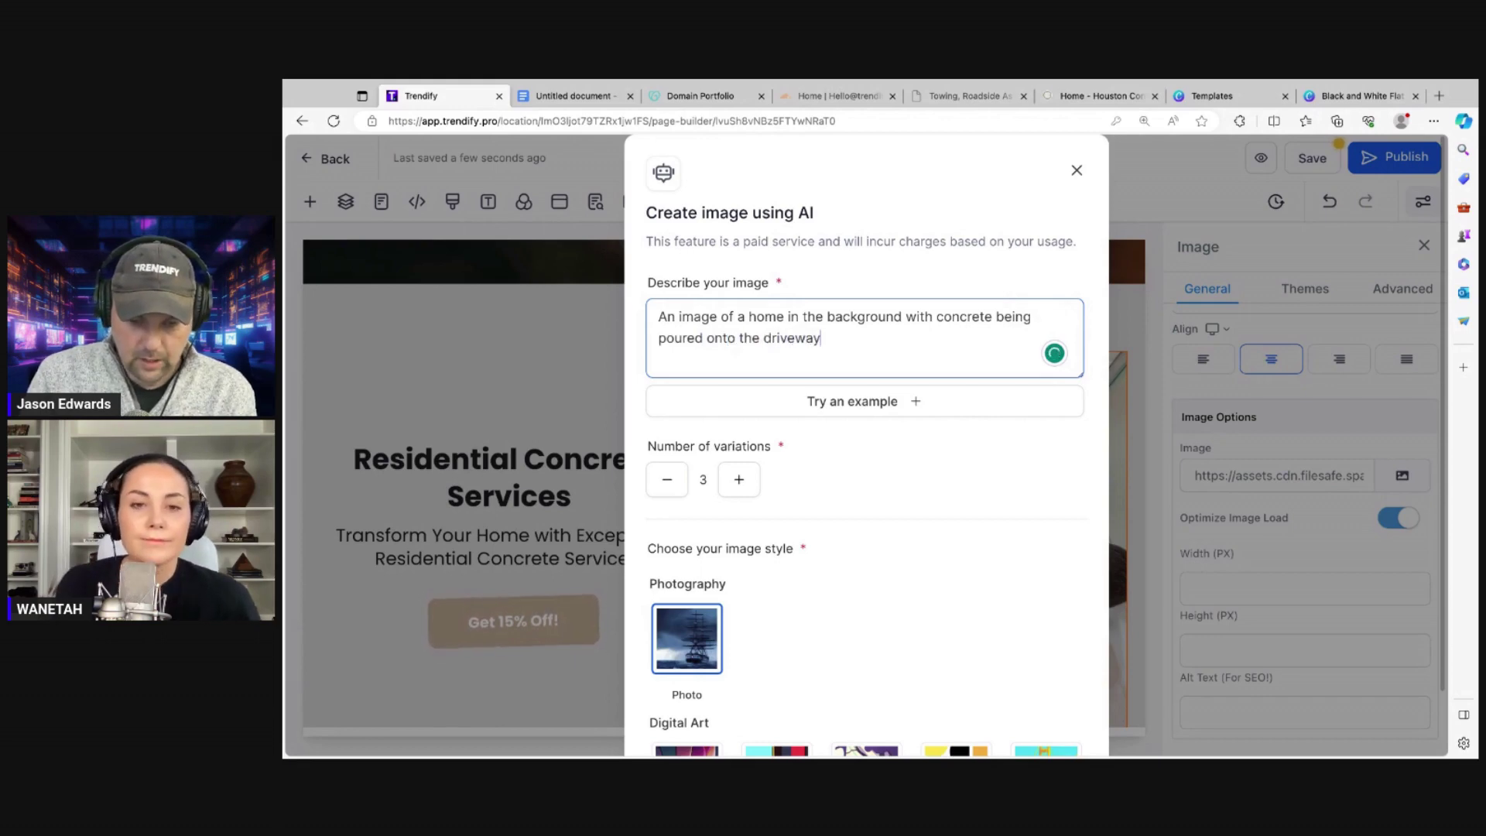
pyautogui.scroll(-3, 948, 503)
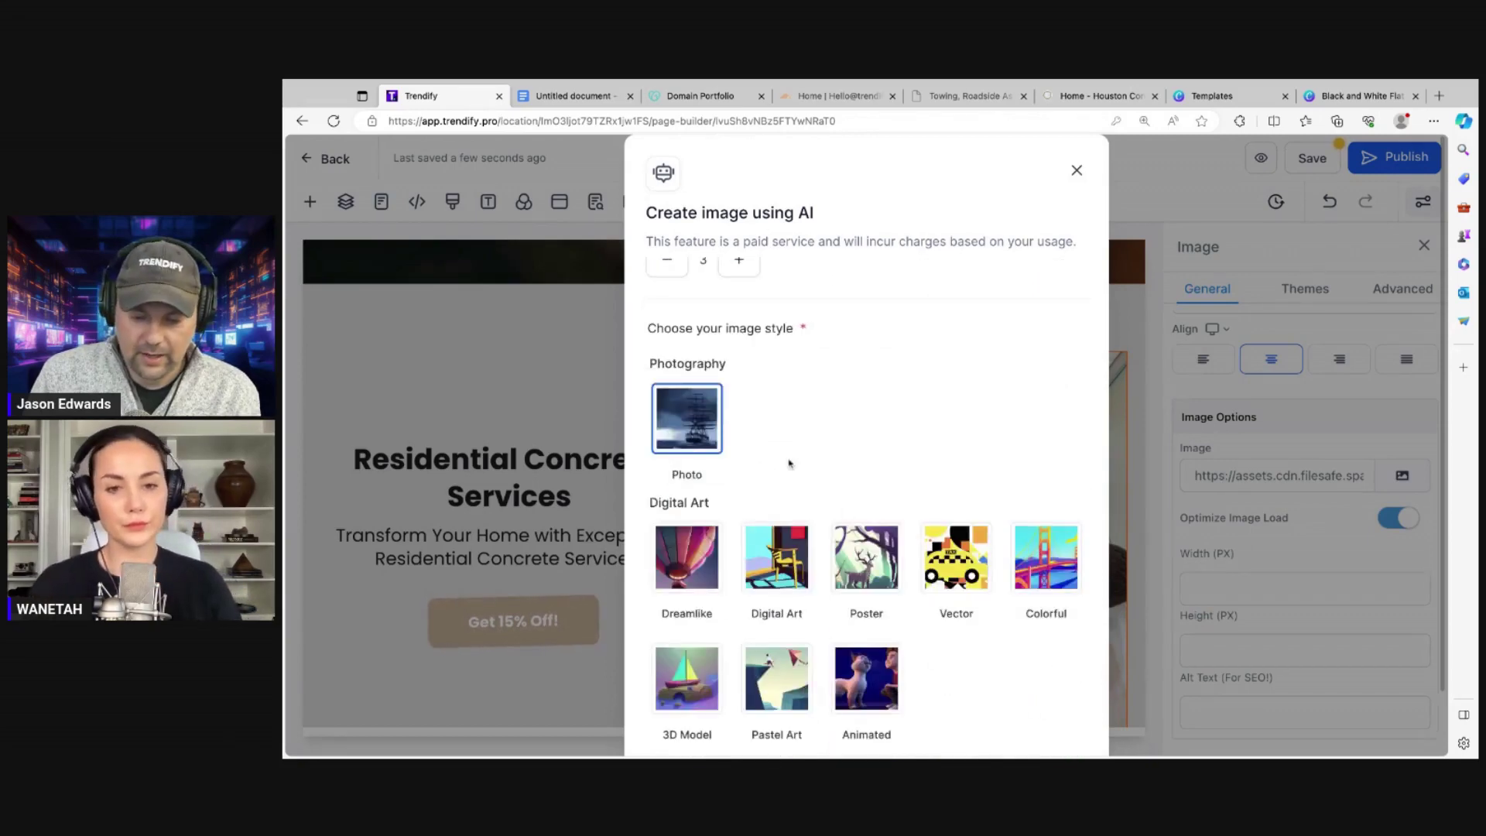
pyautogui.scroll(-1, 1027, 592)
pyautogui.scroll(-2, 1027, 591)
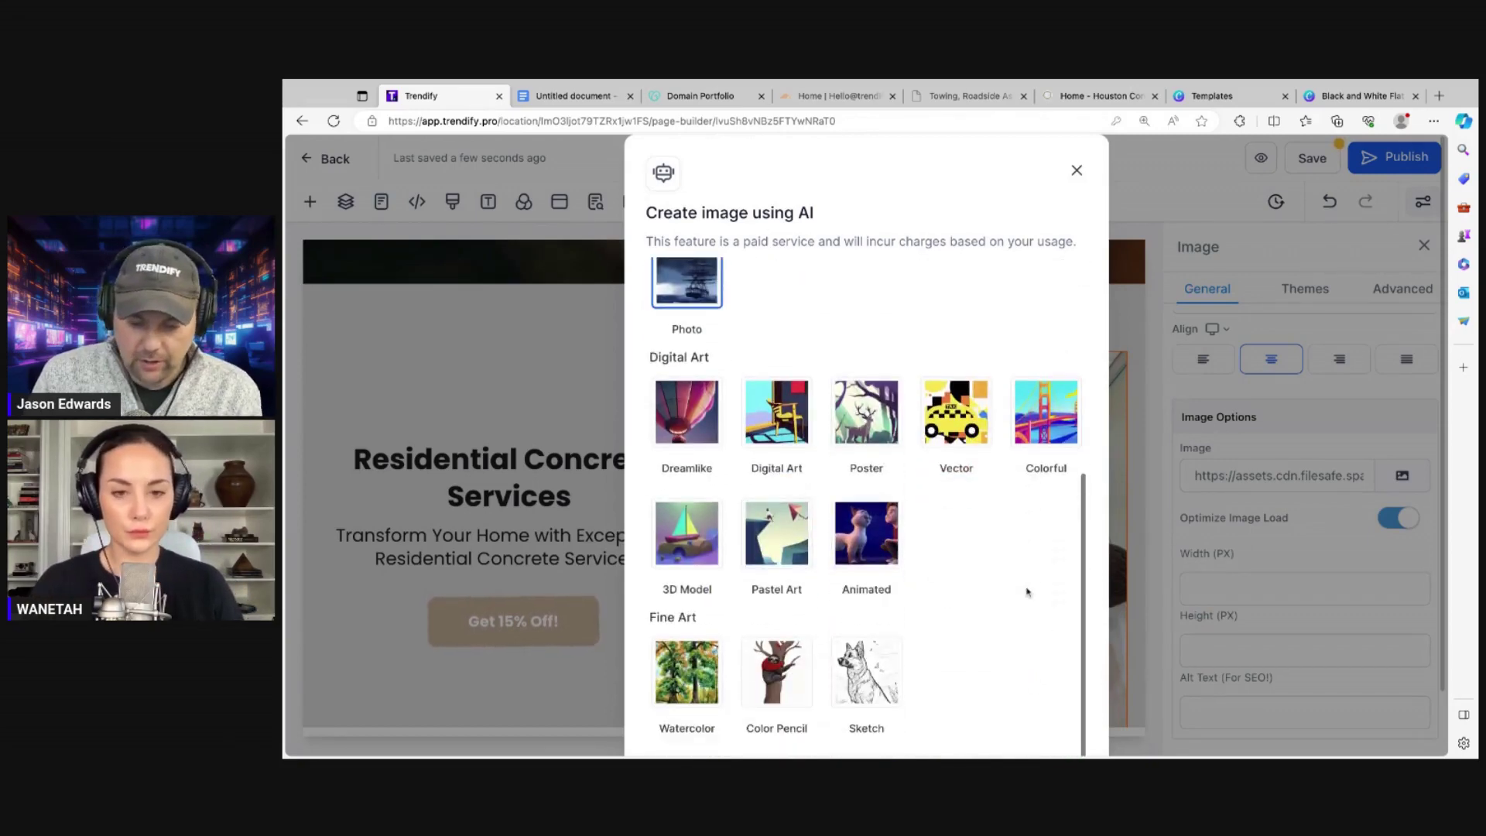
pyautogui.scroll(8, 1027, 590)
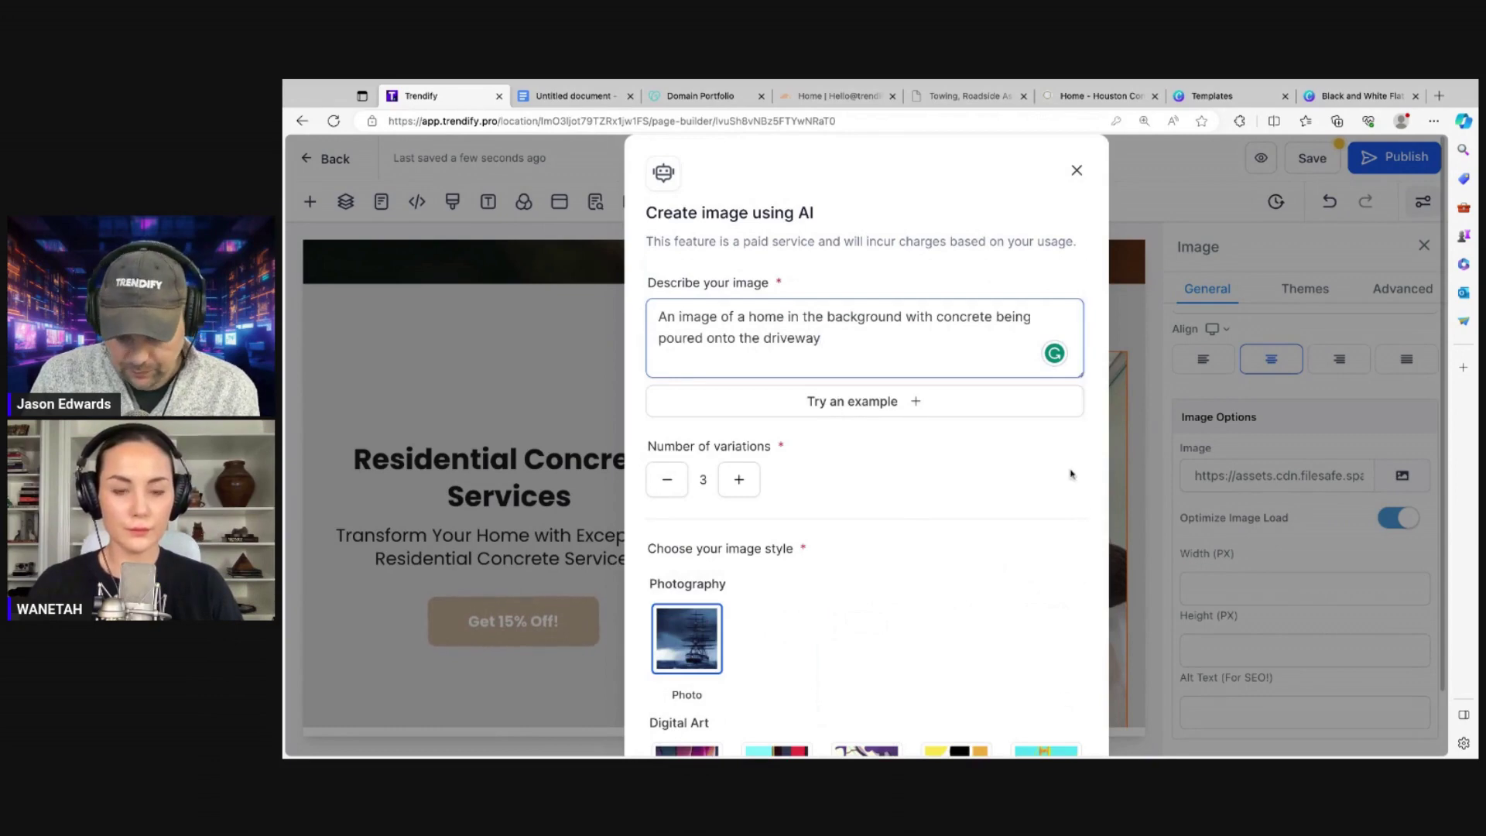
pyautogui.scroll(-9, 1071, 474)
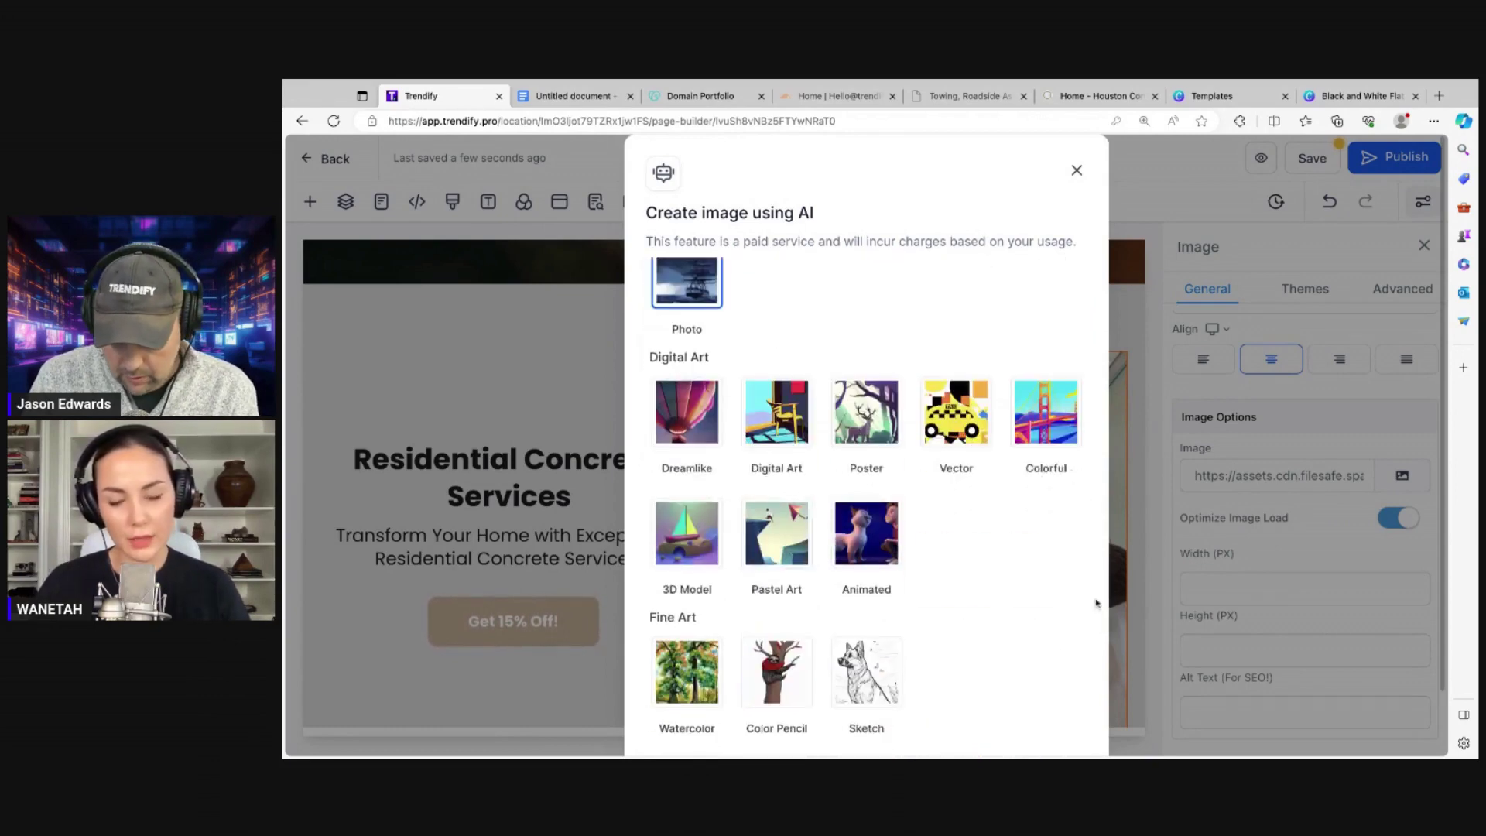
pyautogui.scroll(-2, 1100, 627)
# - Generate the variations, compare V1–V3, and place the yellow-house V1 image into the page
pyautogui.press('Return')
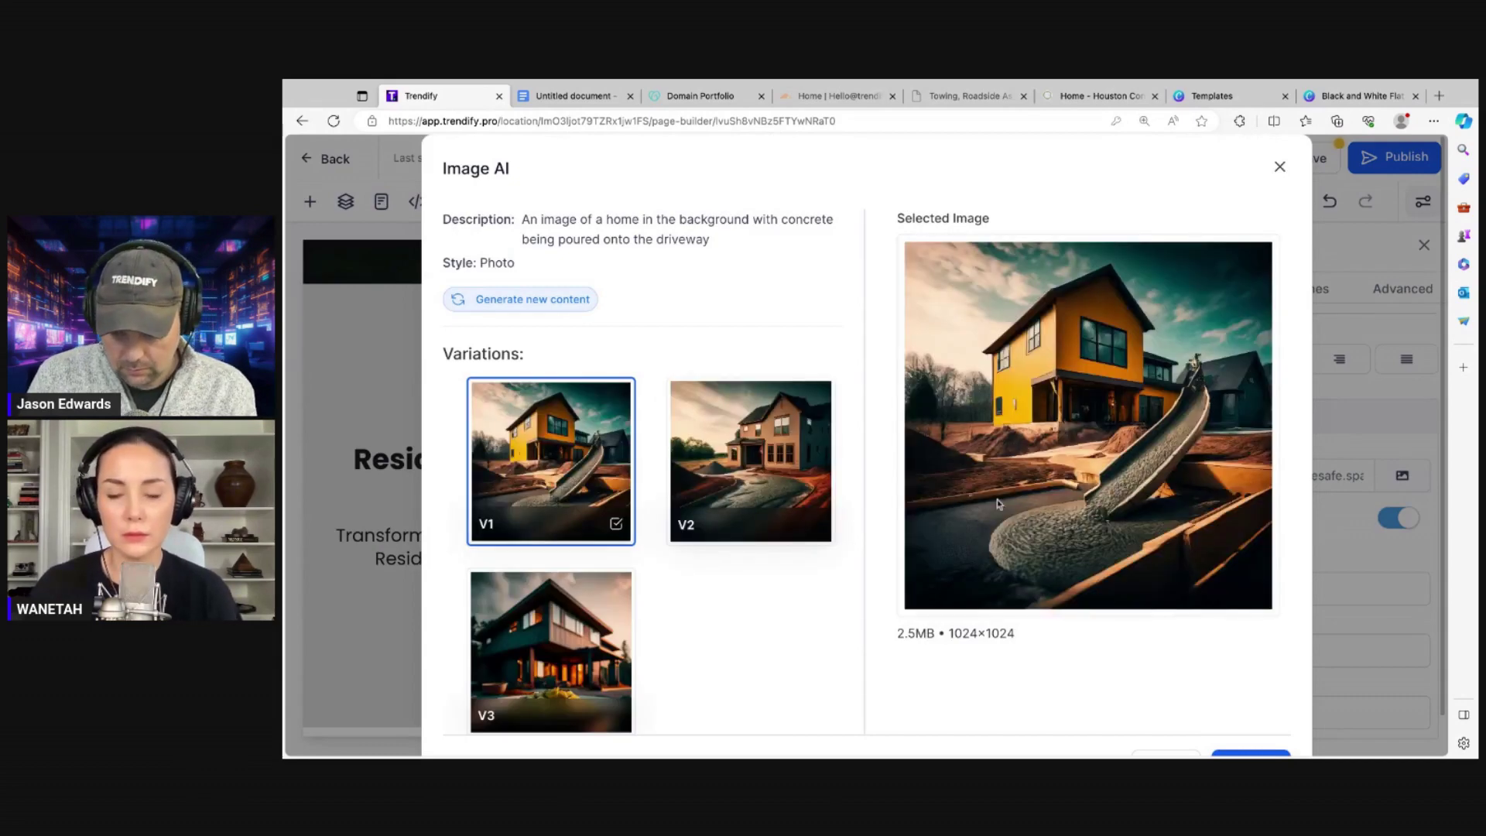
pyautogui.moveTo(917, 422)
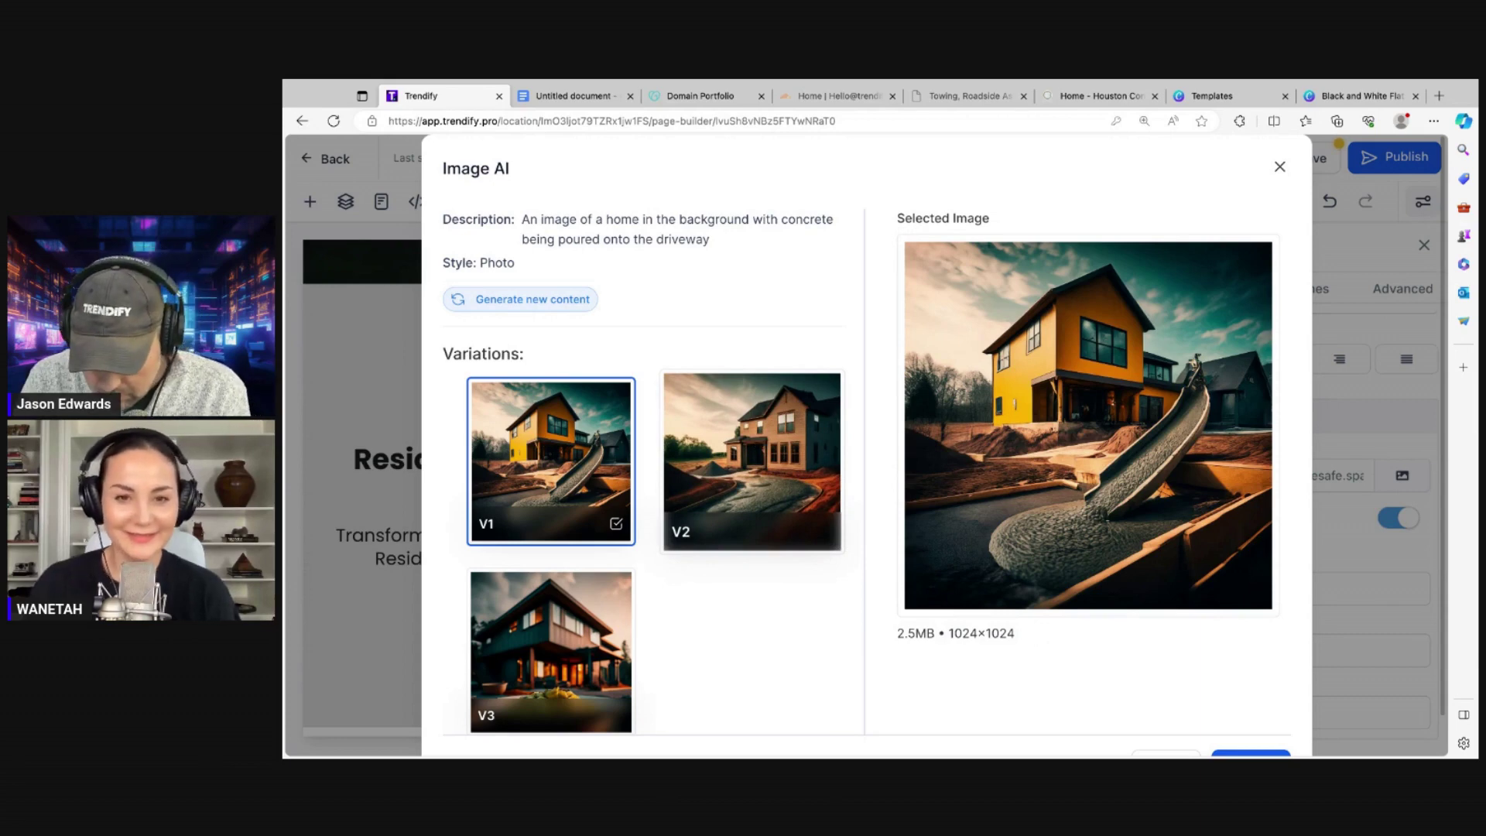
pyautogui.click(750, 461)
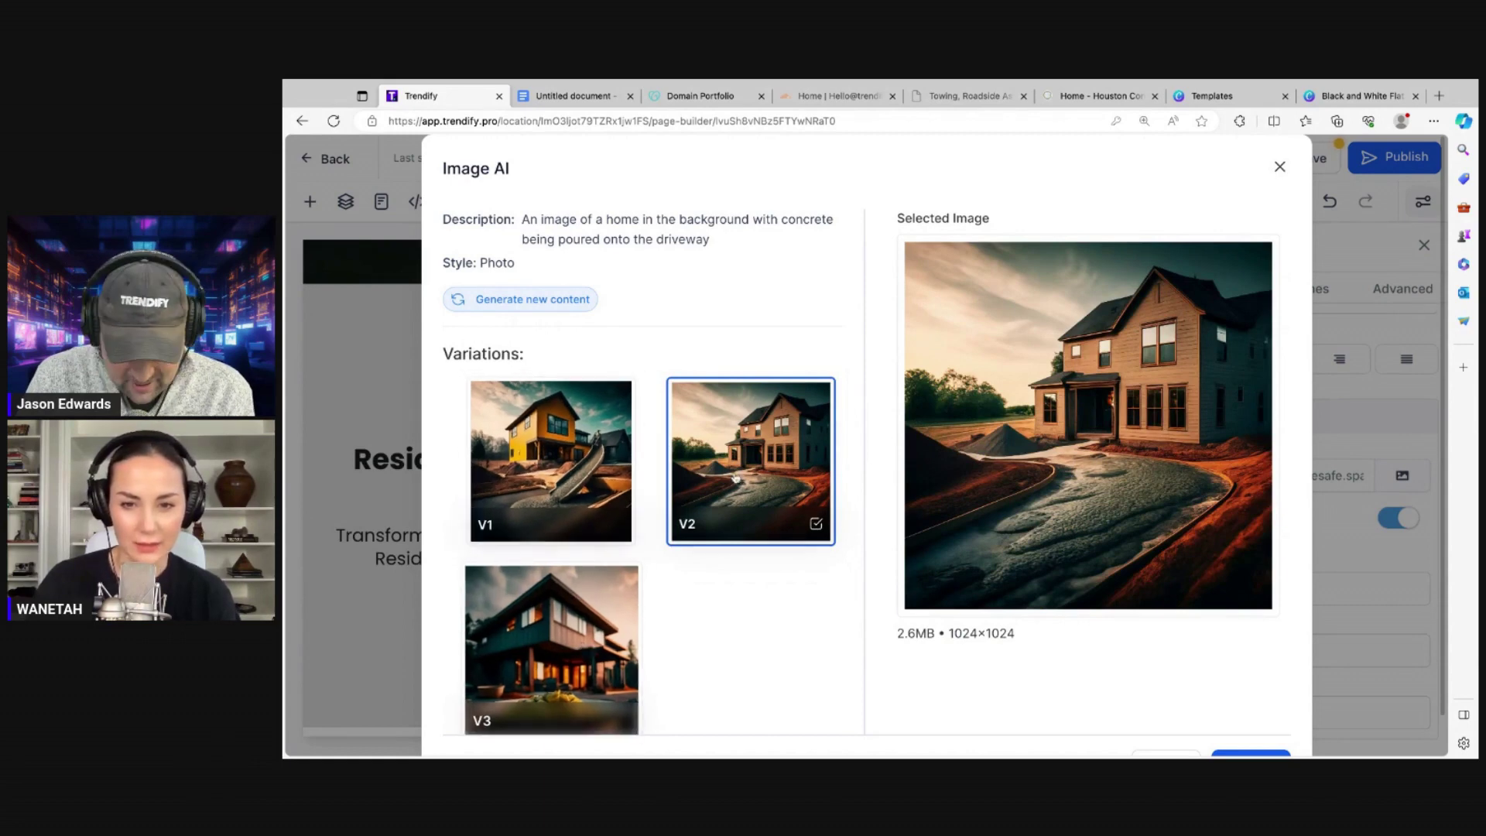
pyautogui.click(568, 452)
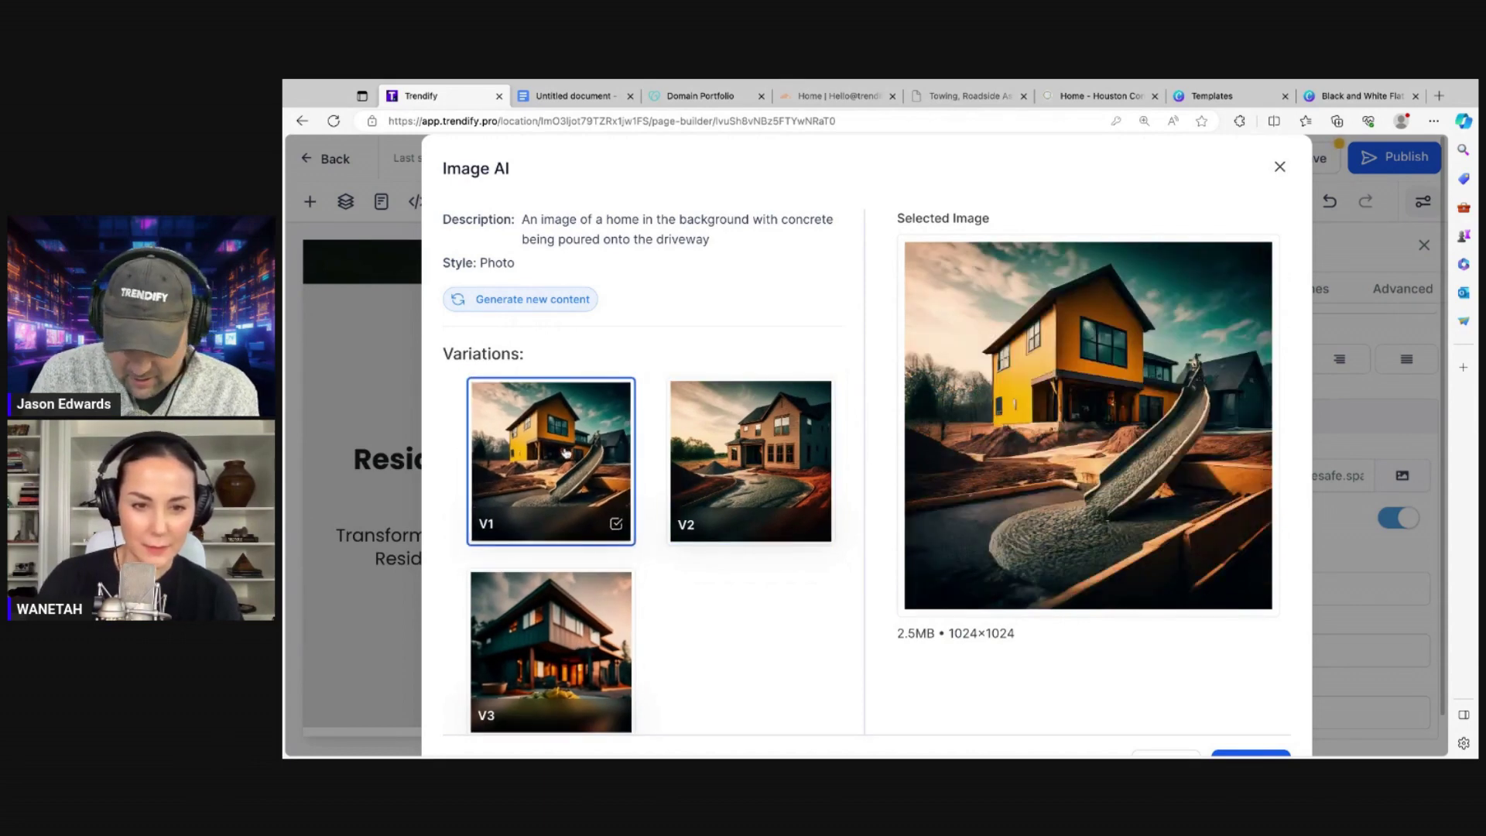
pyautogui.scroll(-1, 1115, 655)
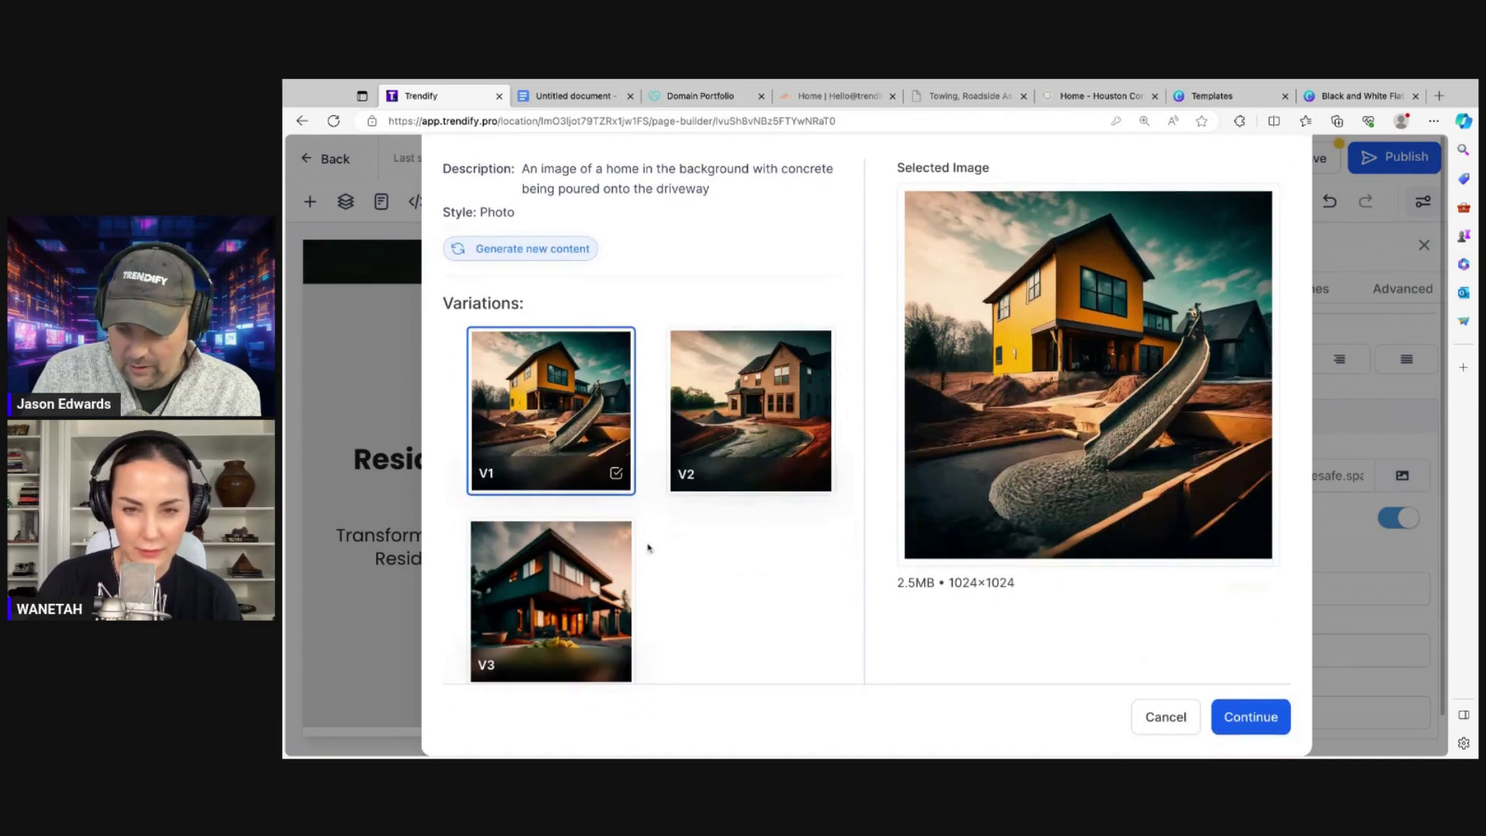
pyautogui.click(574, 563)
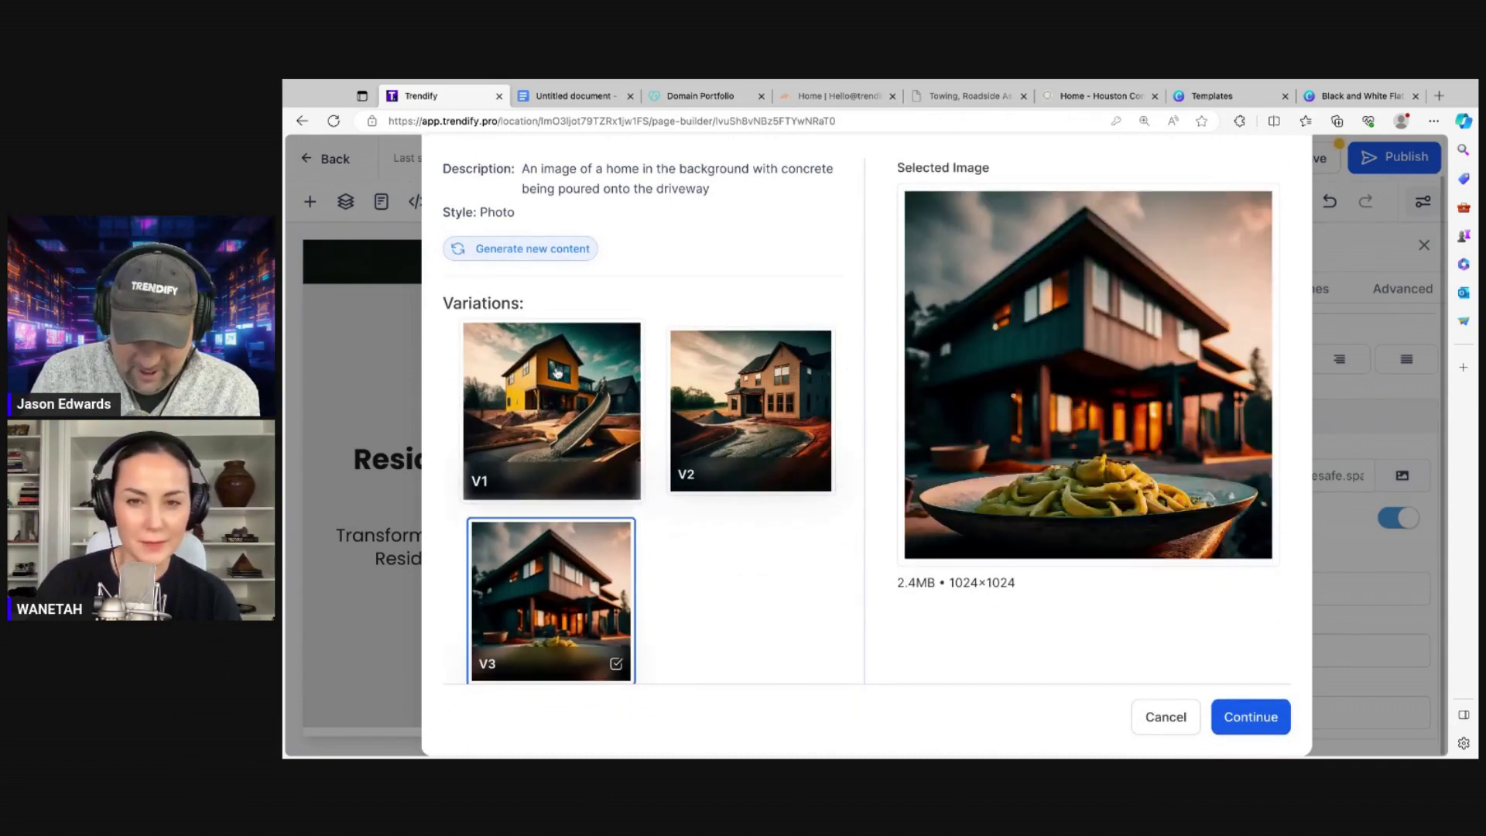
pyautogui.click(559, 390)
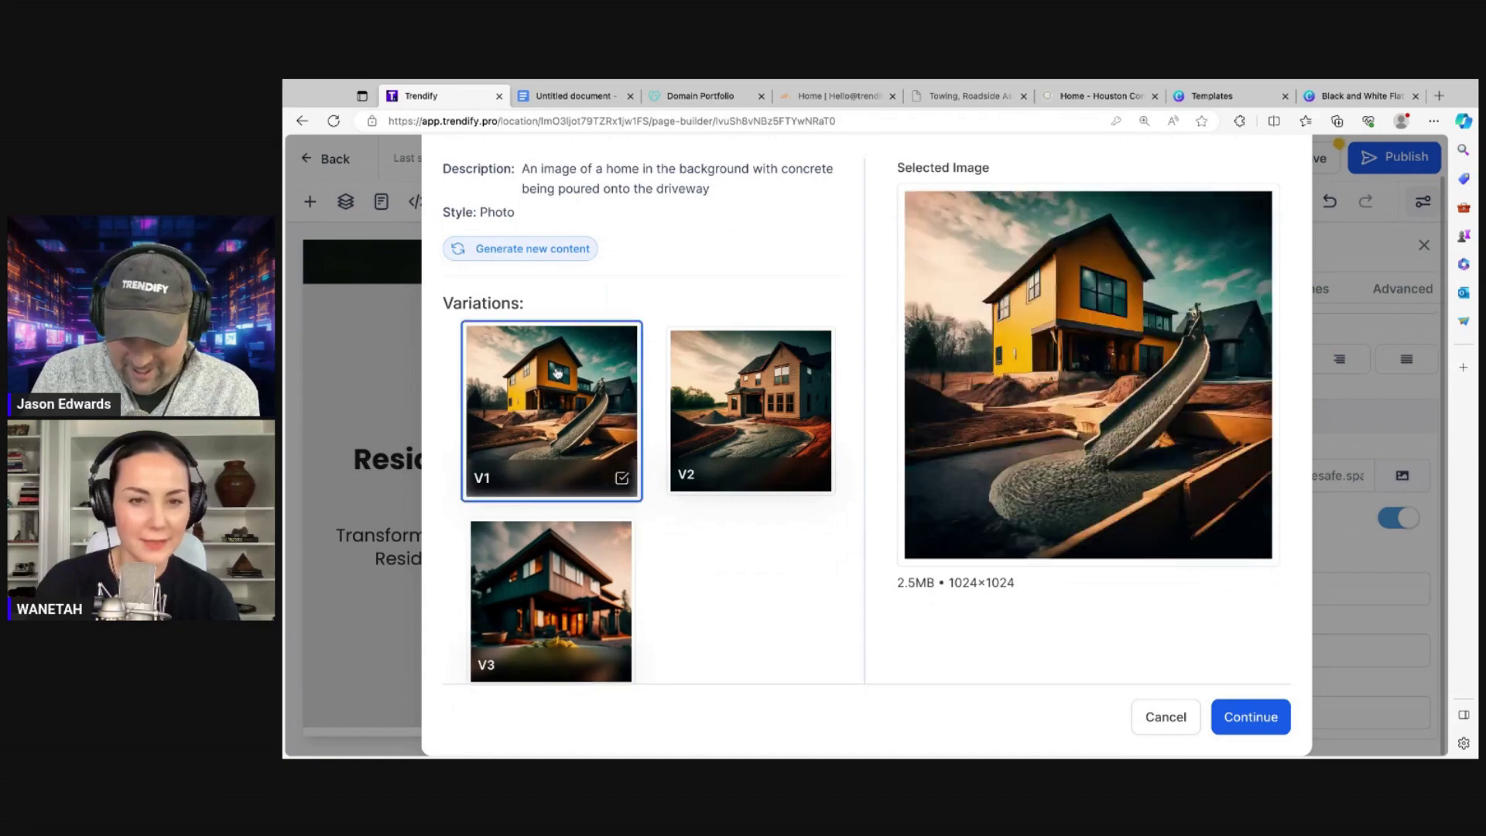
pyautogui.click(1257, 713)
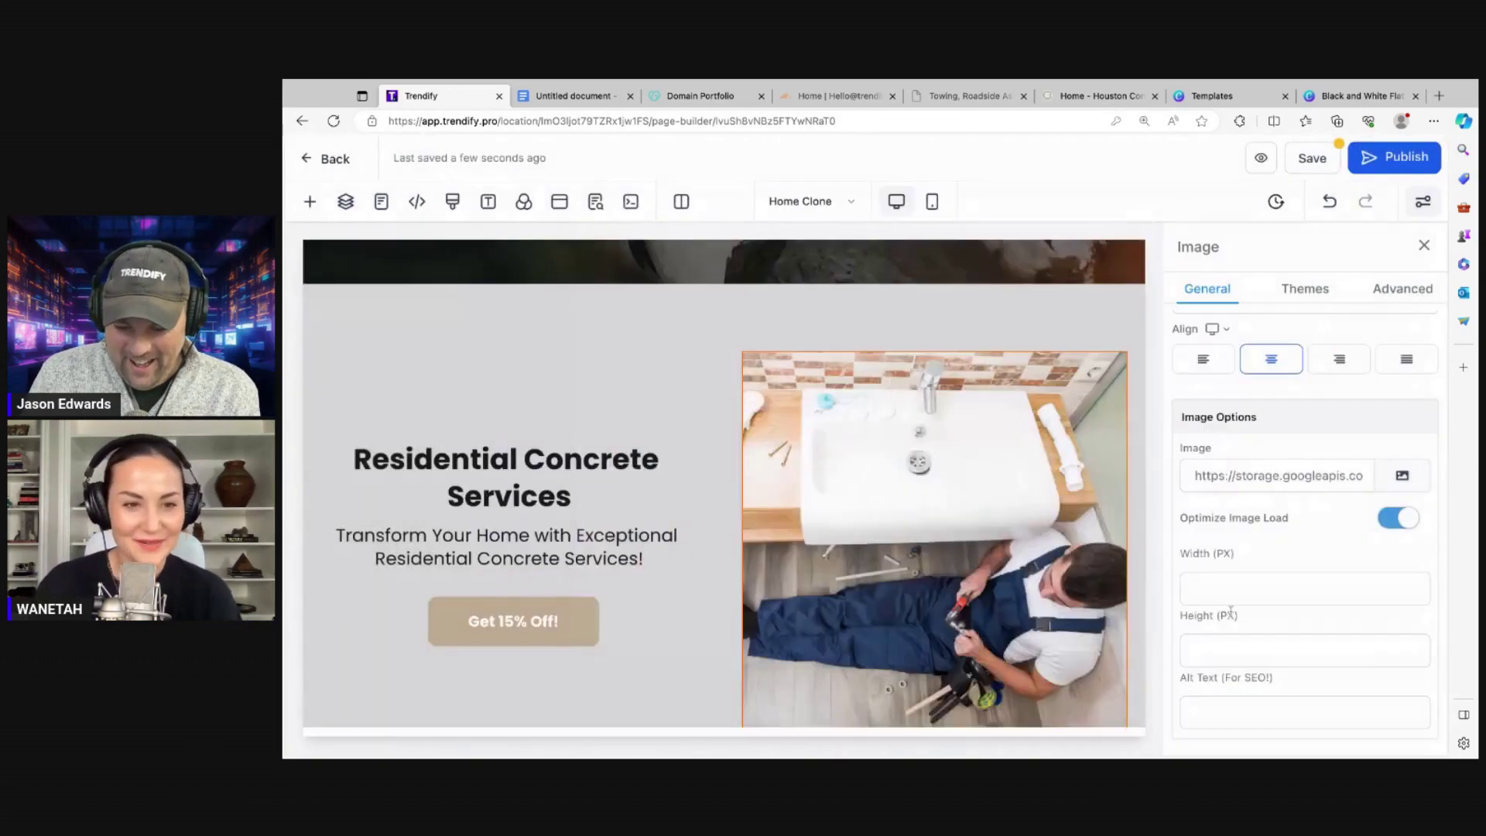
# - View the site's page list, then switch to the BHCC Houston concrete reference tab
pyautogui.moveTo(1064, 457)
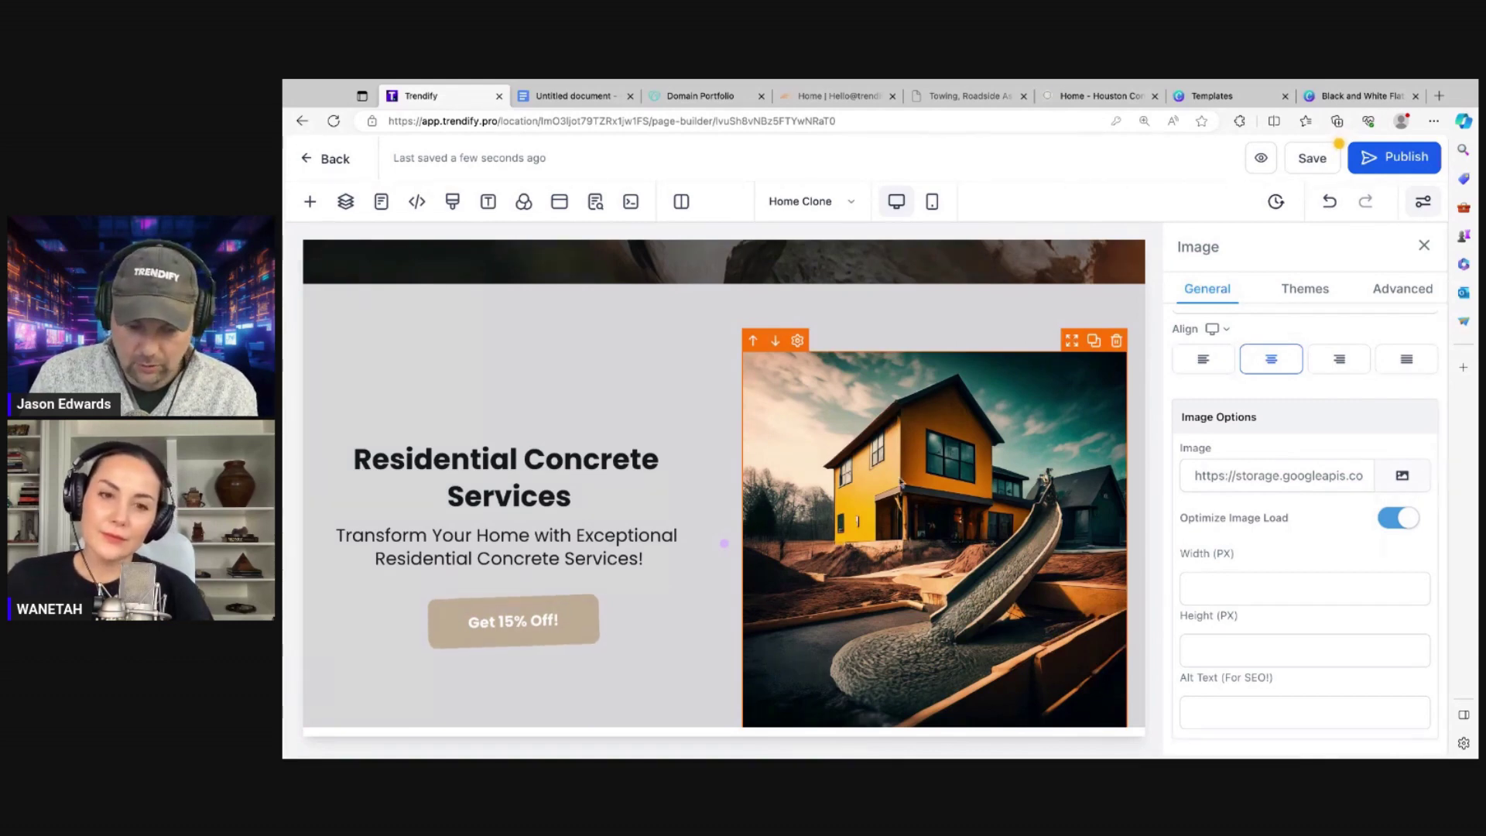
pyautogui.scroll(1, 851, 325)
pyautogui.click(805, 203)
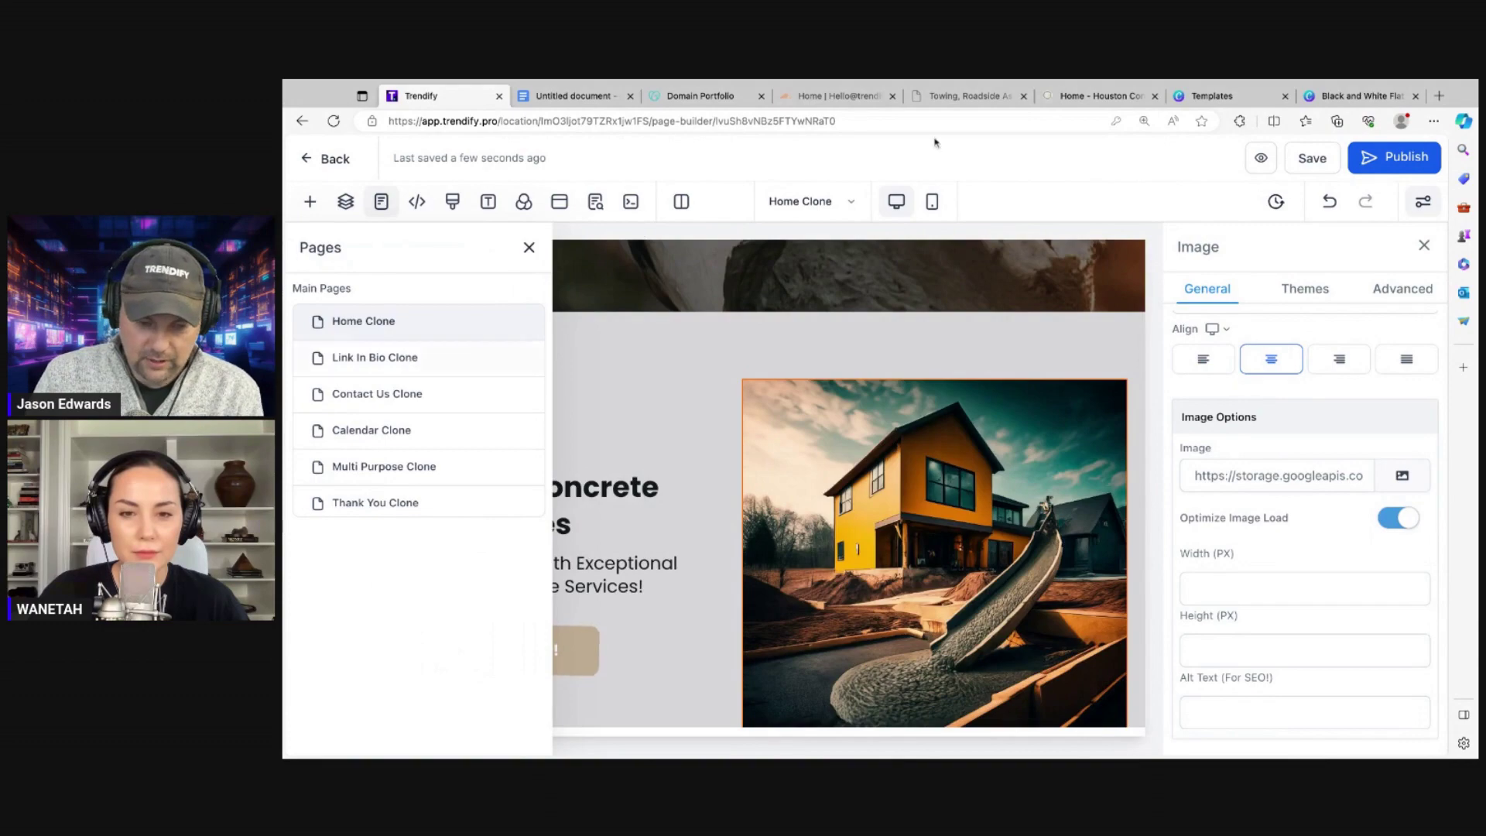
pyautogui.click(1087, 96)
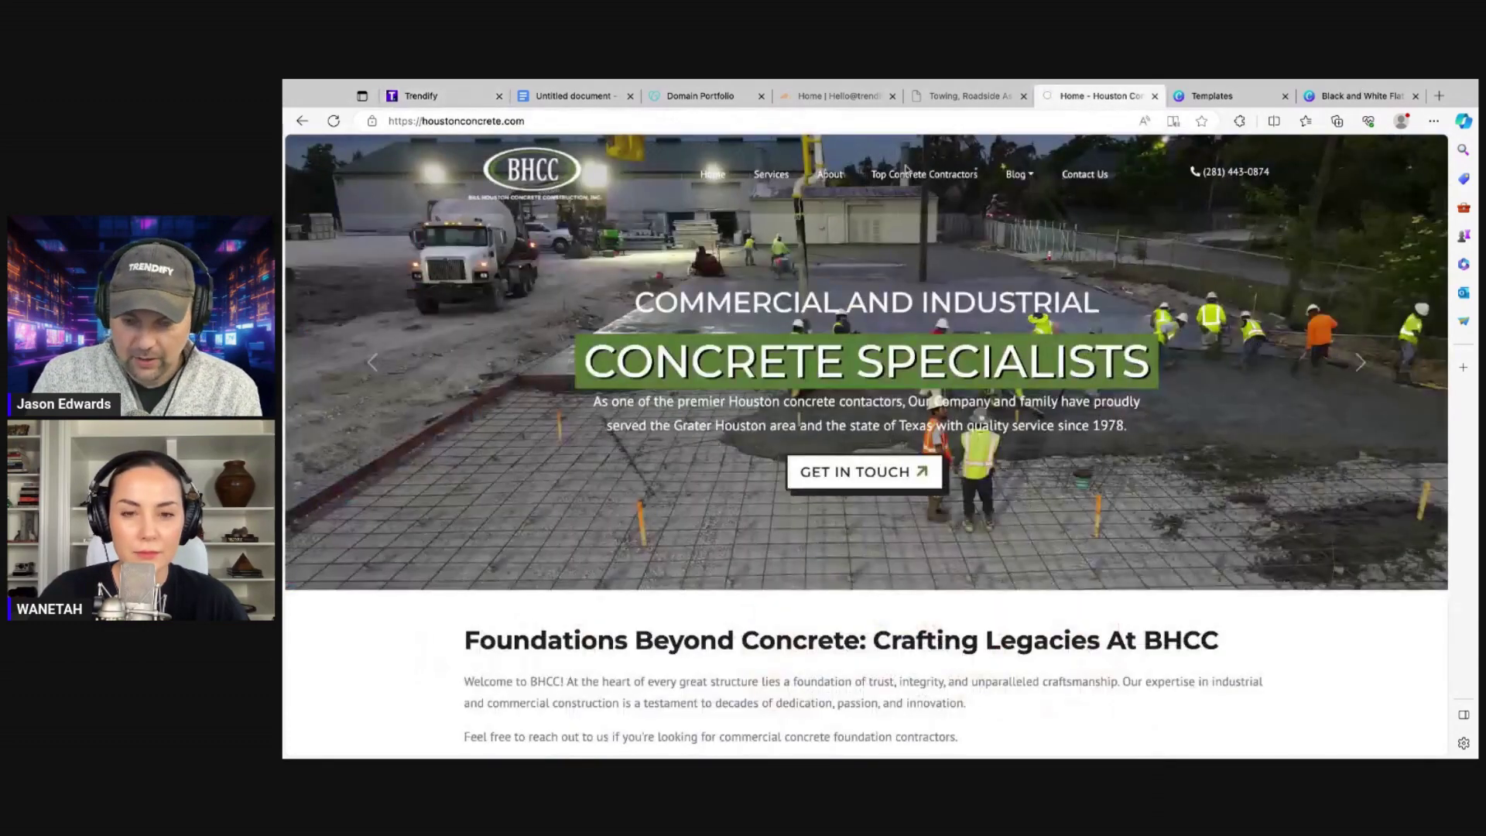